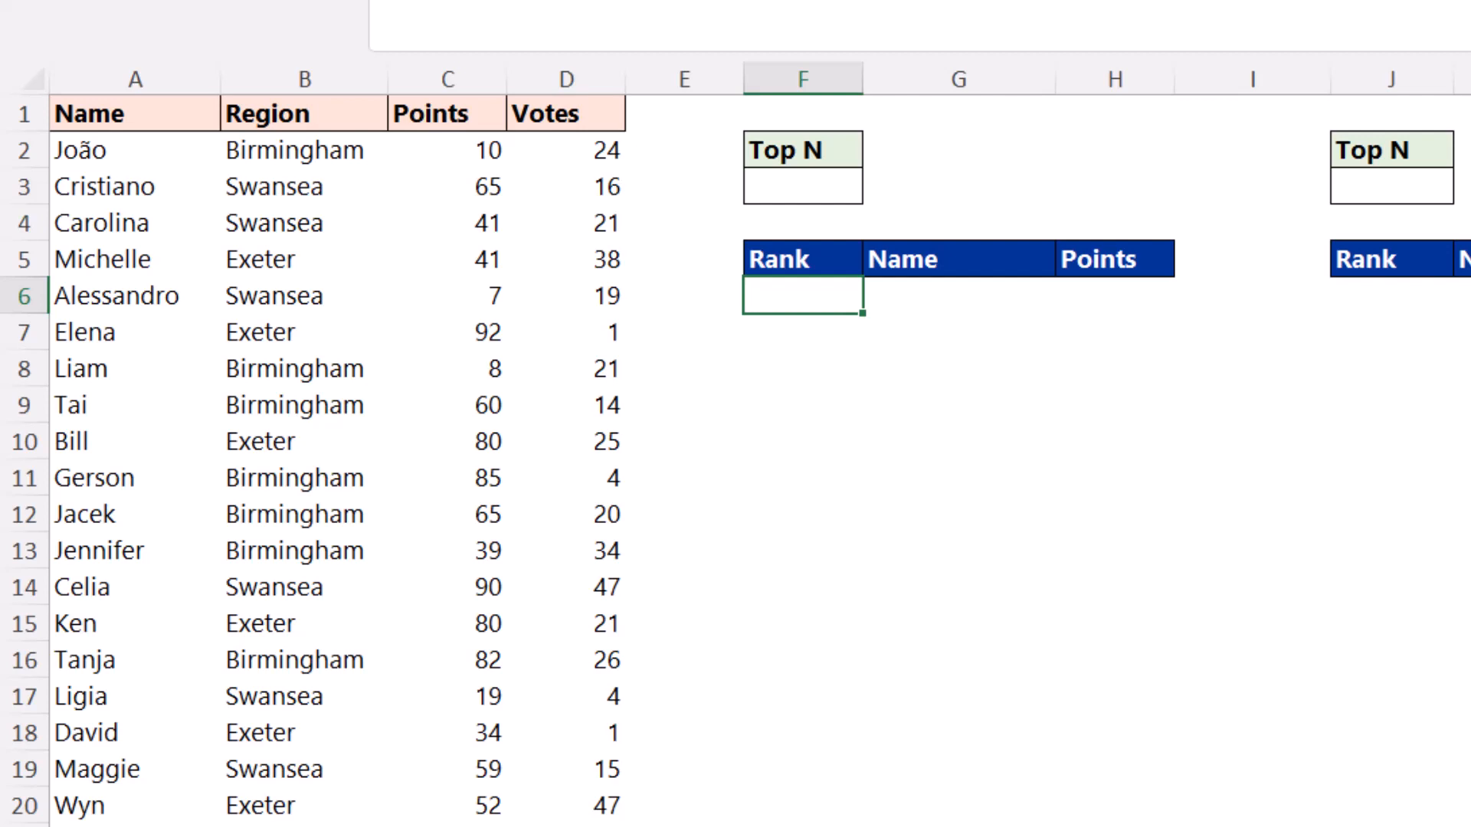
- Enter 1 in cell F6 and fill the Rank column down to F15 with the series 1 to 10
{"action": "type", "text": "1"}
{"action": "key", "text": "Return"}
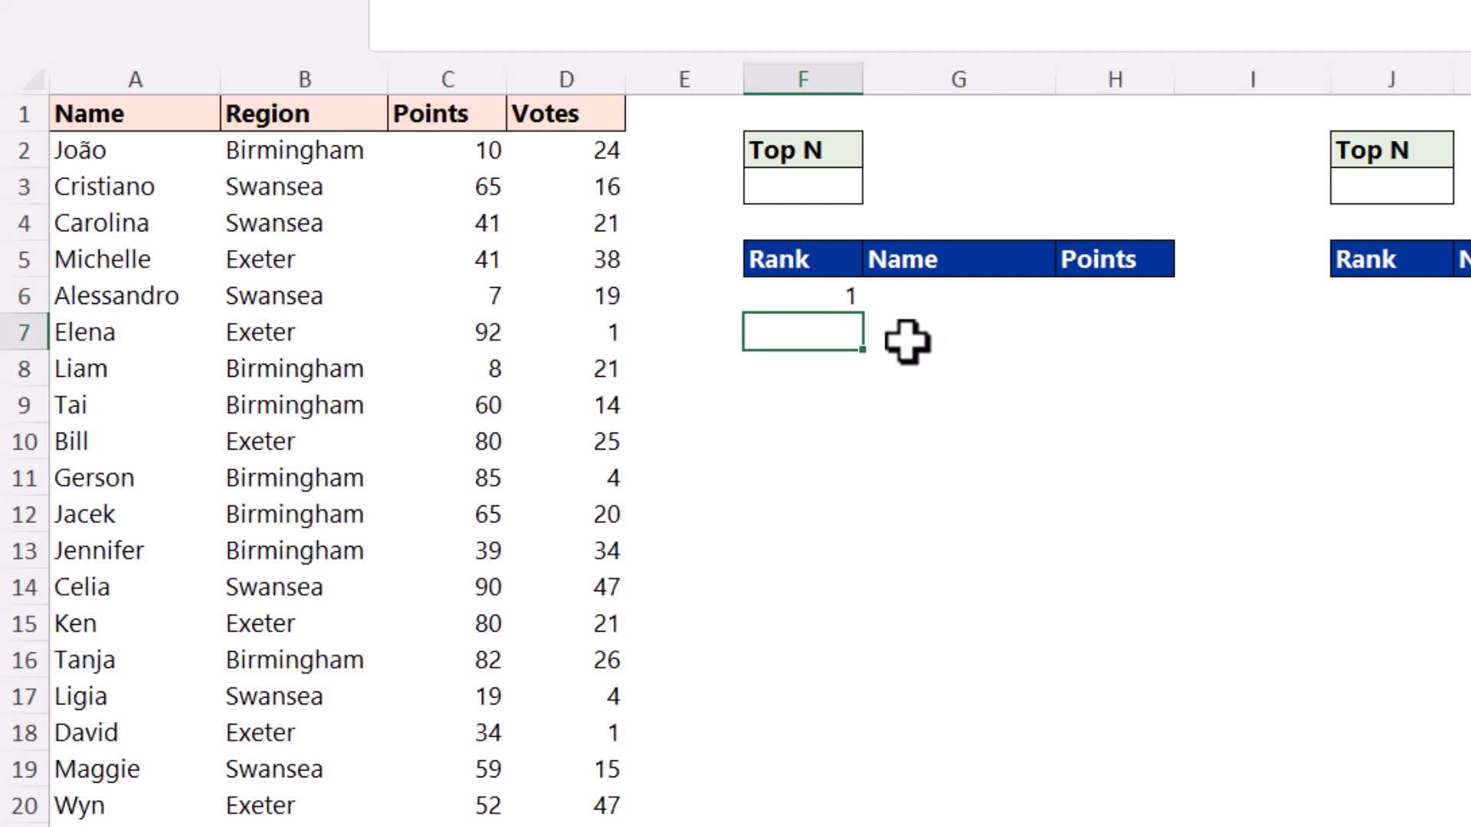
{"action": "left_click", "coordinate": [824, 296]}
{"action": "key", "text": "Delete"}
{"action": "left_click_drag", "start_coordinate": [834, 297], "coordinate": [909, 295]}
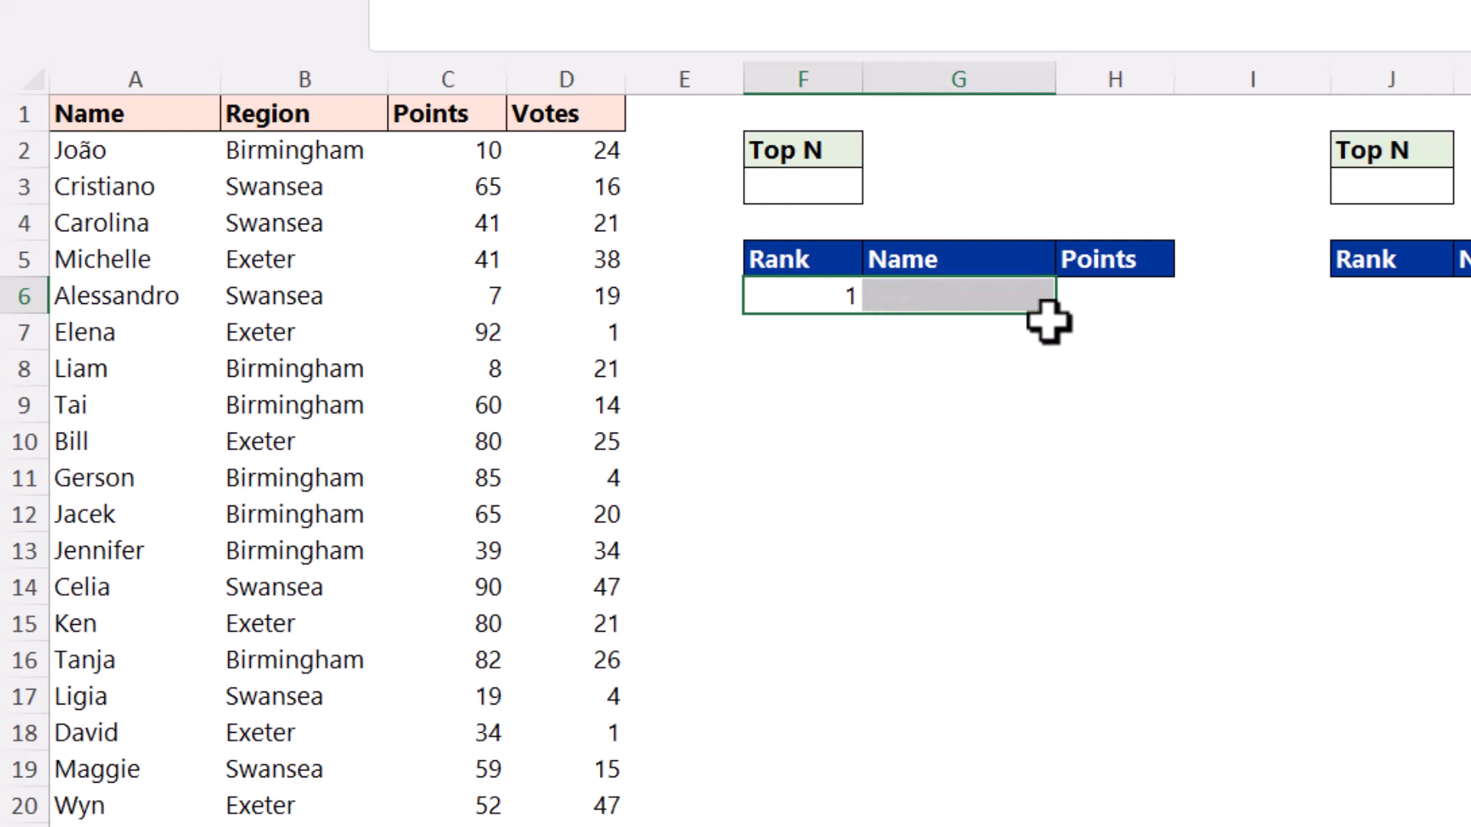
{"action": "left_click_drag", "start_coordinate": [1063, 322], "coordinate": [1035, 653]}
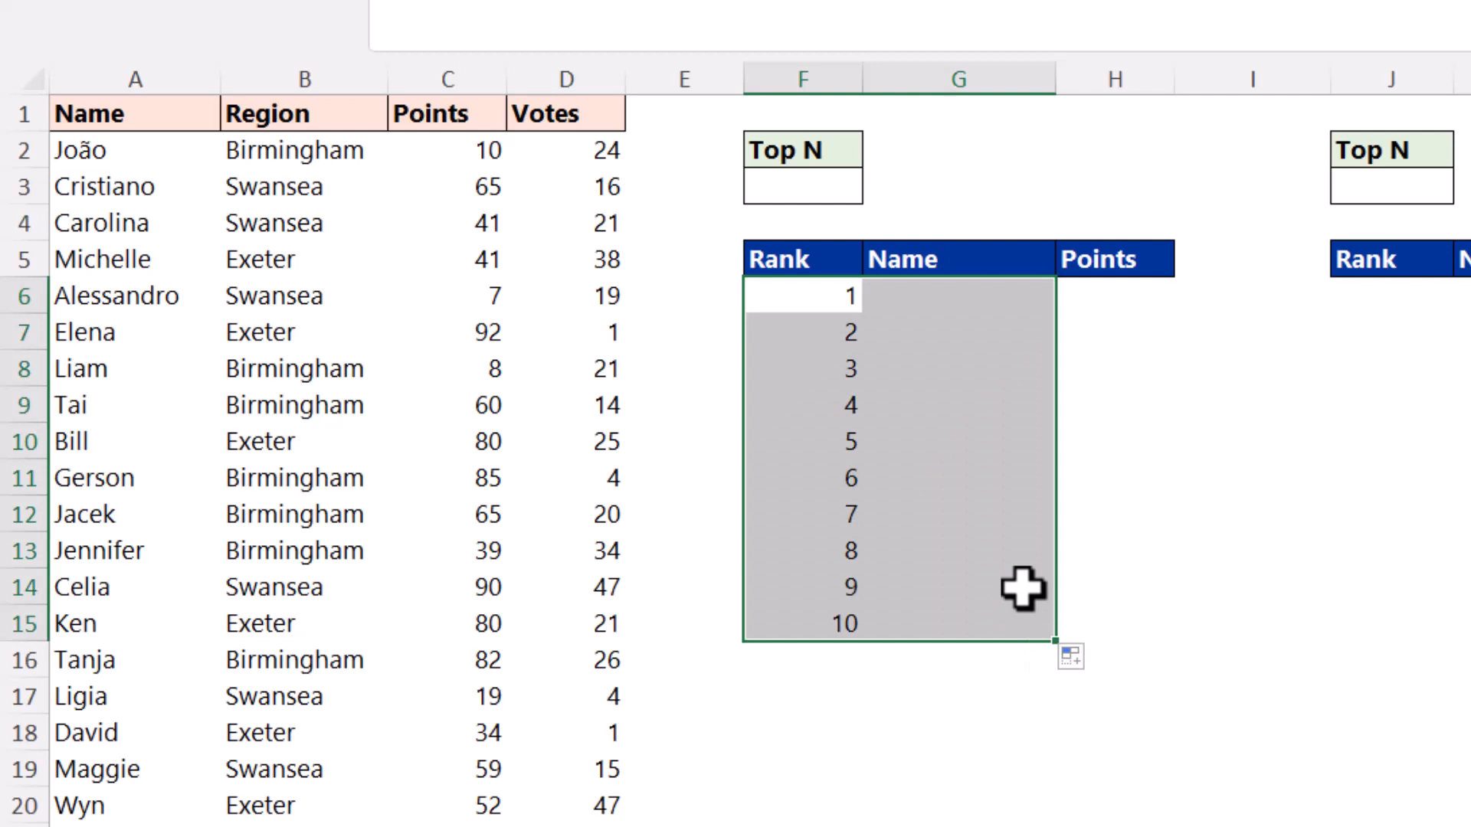
- Enter =SORT(Points[Points],,-1) in H6 to list the points in descending order
{"action": "left_click", "coordinate": [1093, 298]}
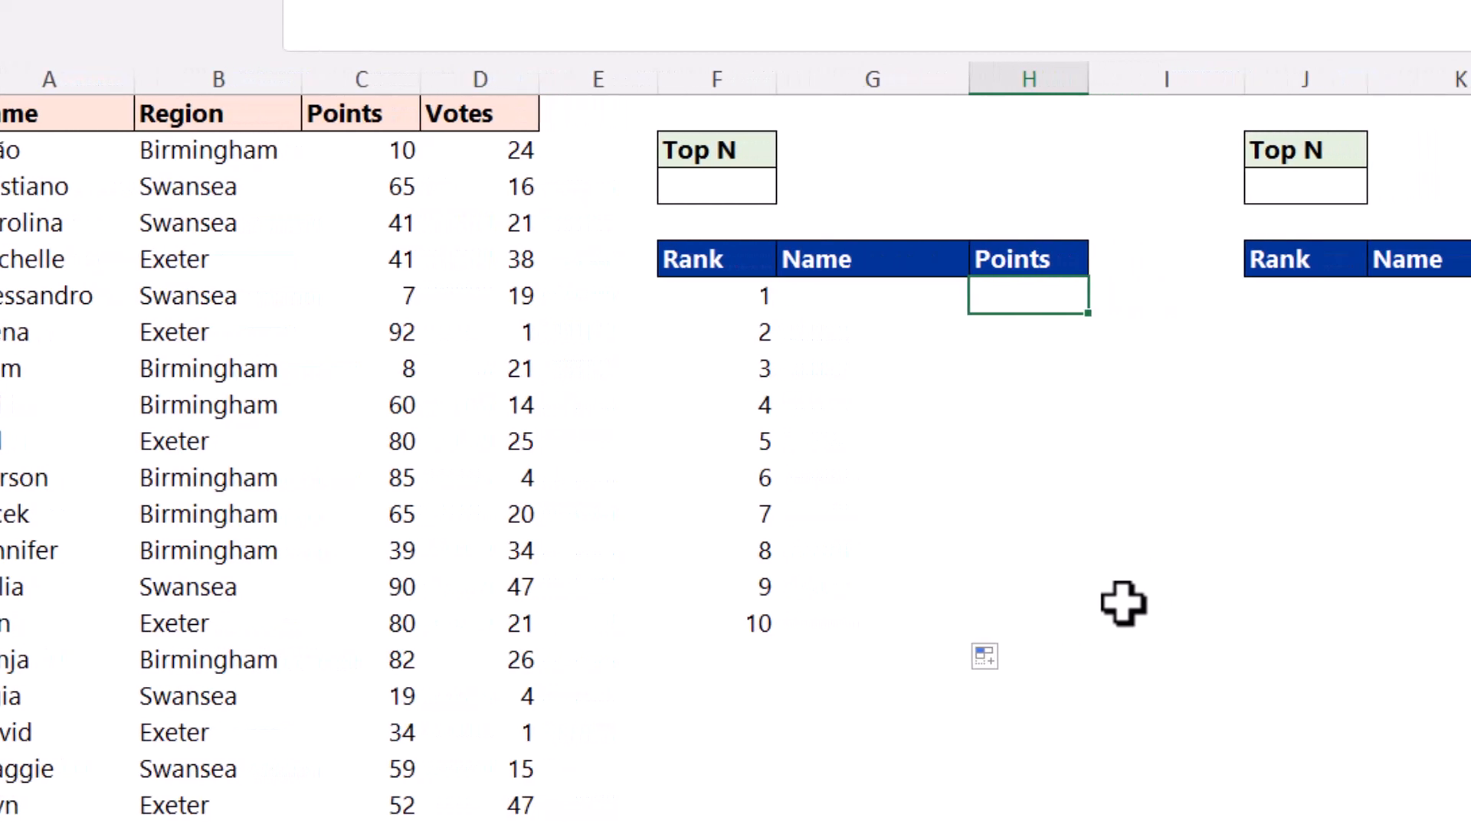
{"action": "type", "text": "=SO"}
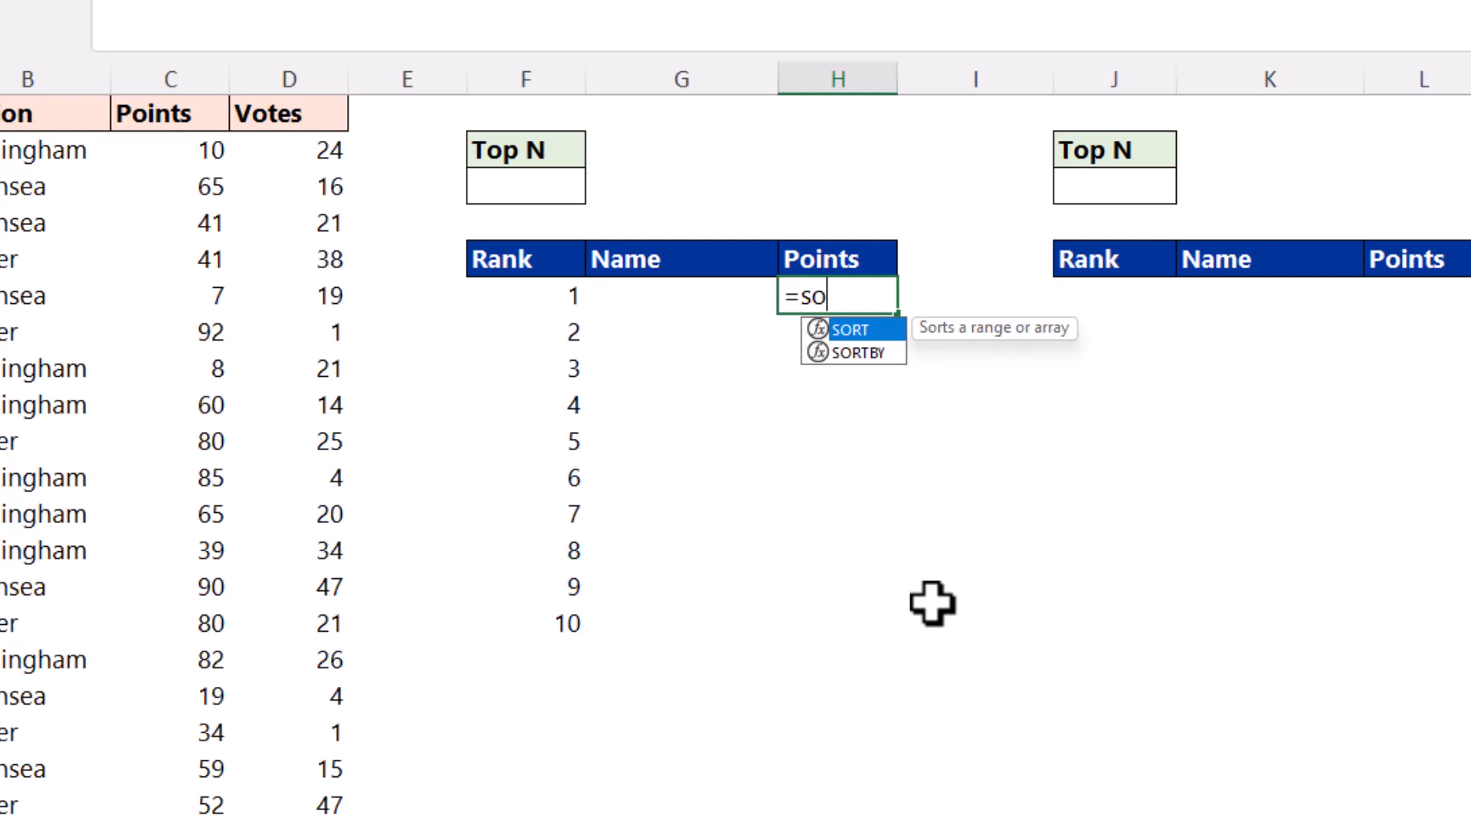
{"action": "key", "text": "Tab"}
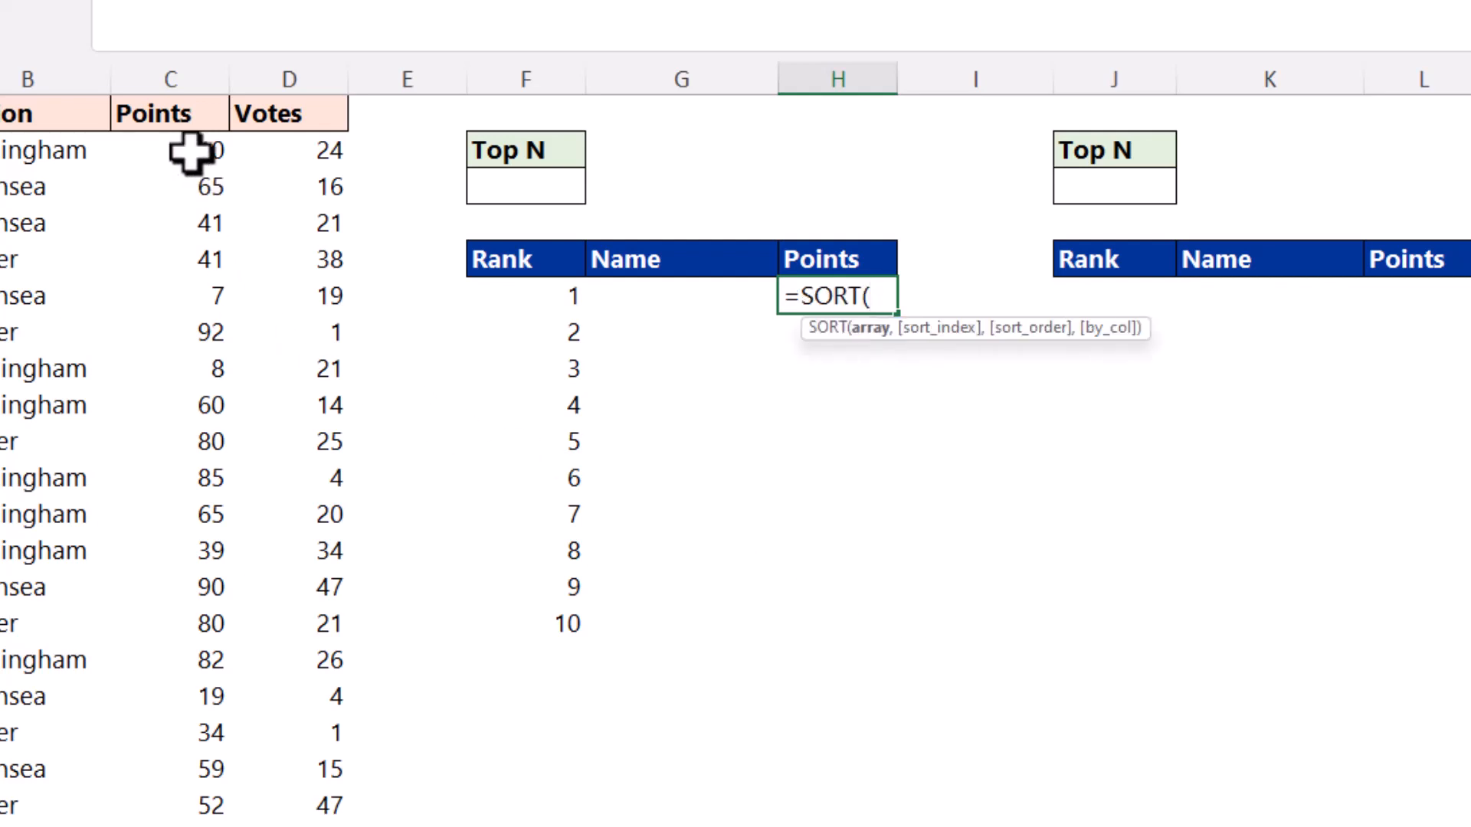
{"action": "left_click", "coordinate": [173, 91]}
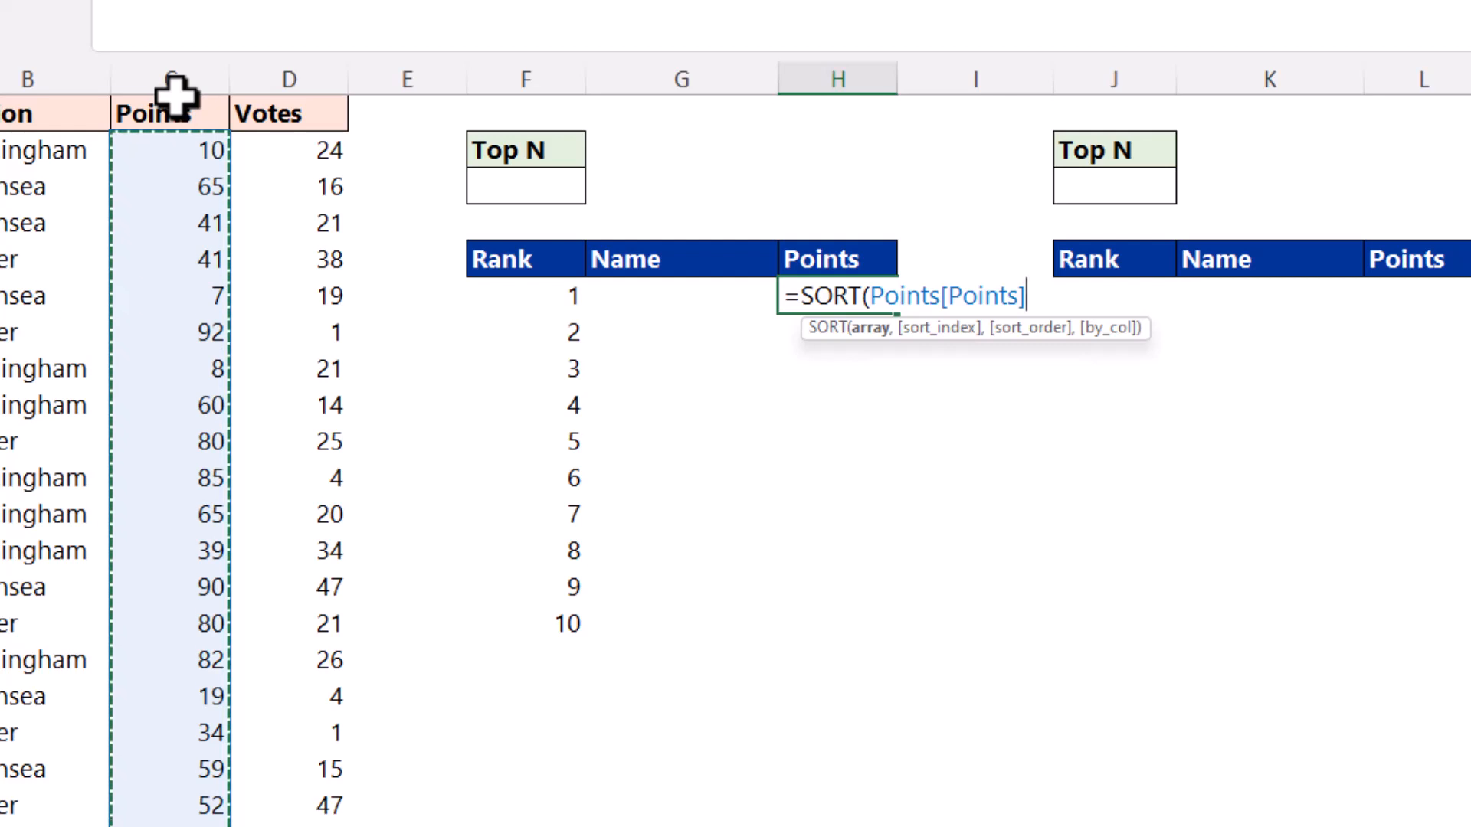
{"action": "type", "text": ","}
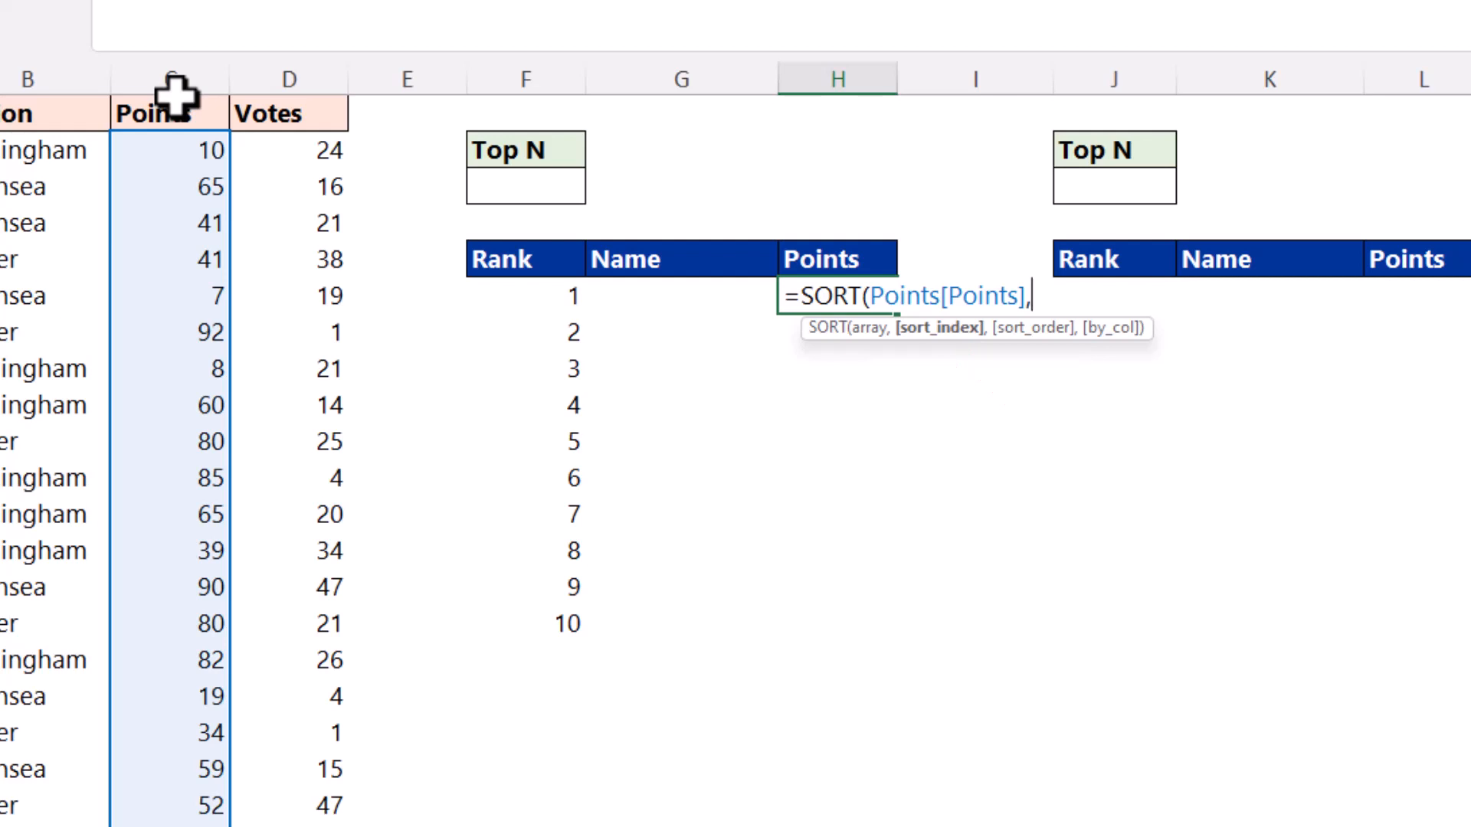
{"action": "type", "text": ","}
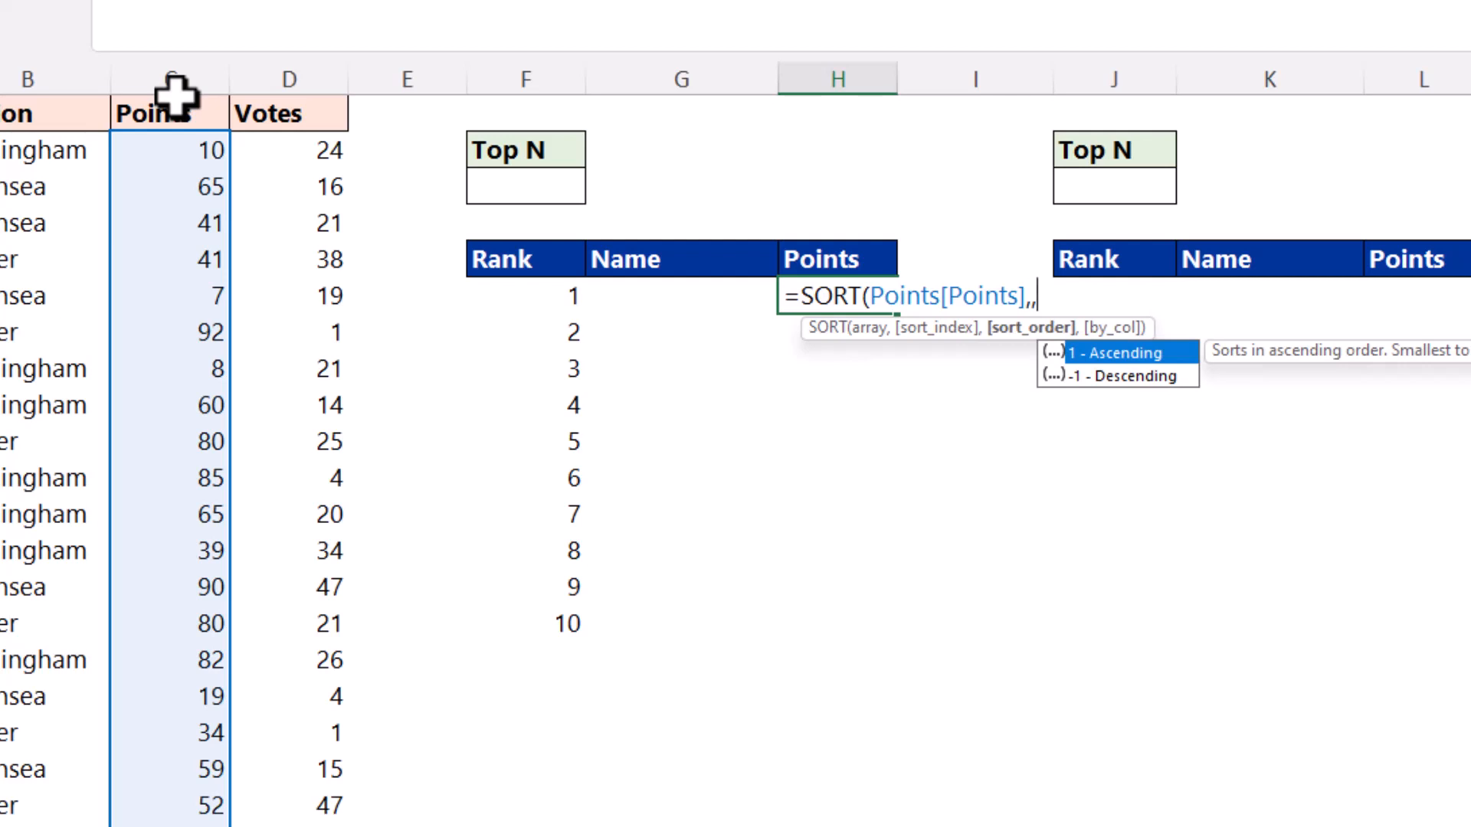
{"action": "key", "text": "Down"}
{"action": "key", "text": "Tab"}
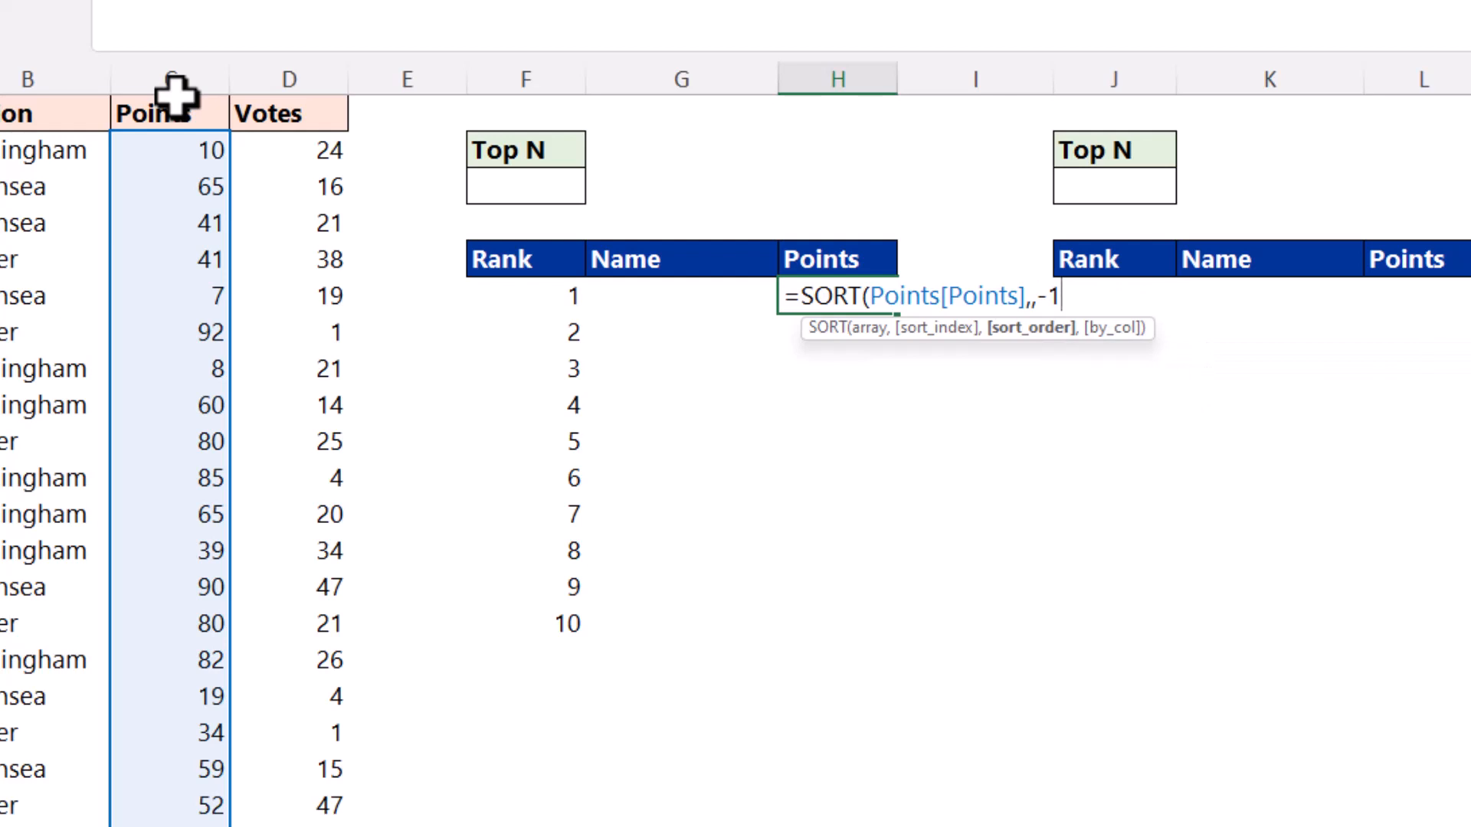
{"action": "type", "text": ")"}
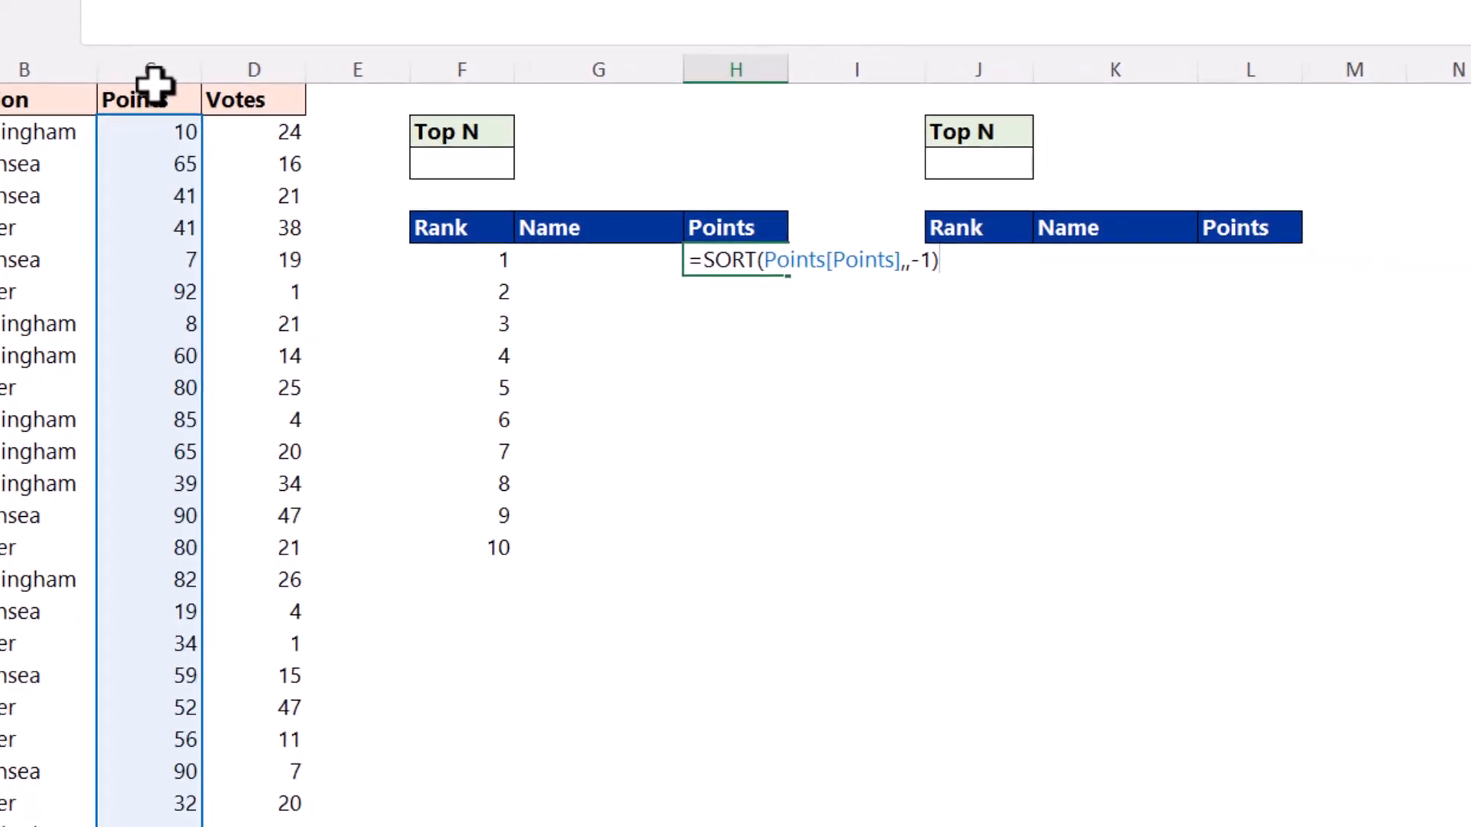
{"action": "key", "text": "Return"}
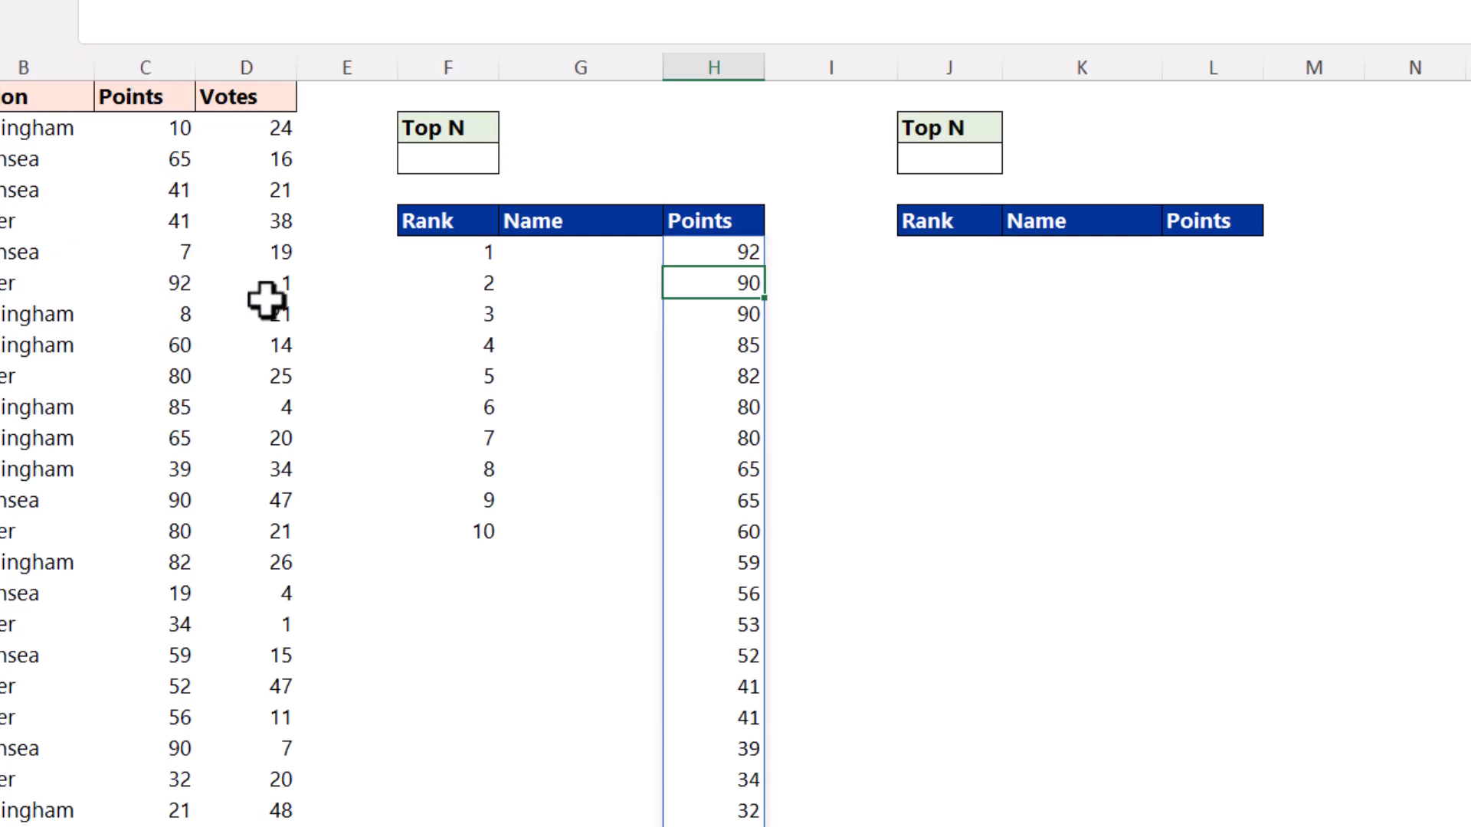
- Wrap the H6 formula in INDEX with SEQUENCE(10) as the row number, giving =INDEX(SORT(Points[Points],,-1),SEQUENCE(10))
{"action": "left_click", "coordinate": [712, 254]}
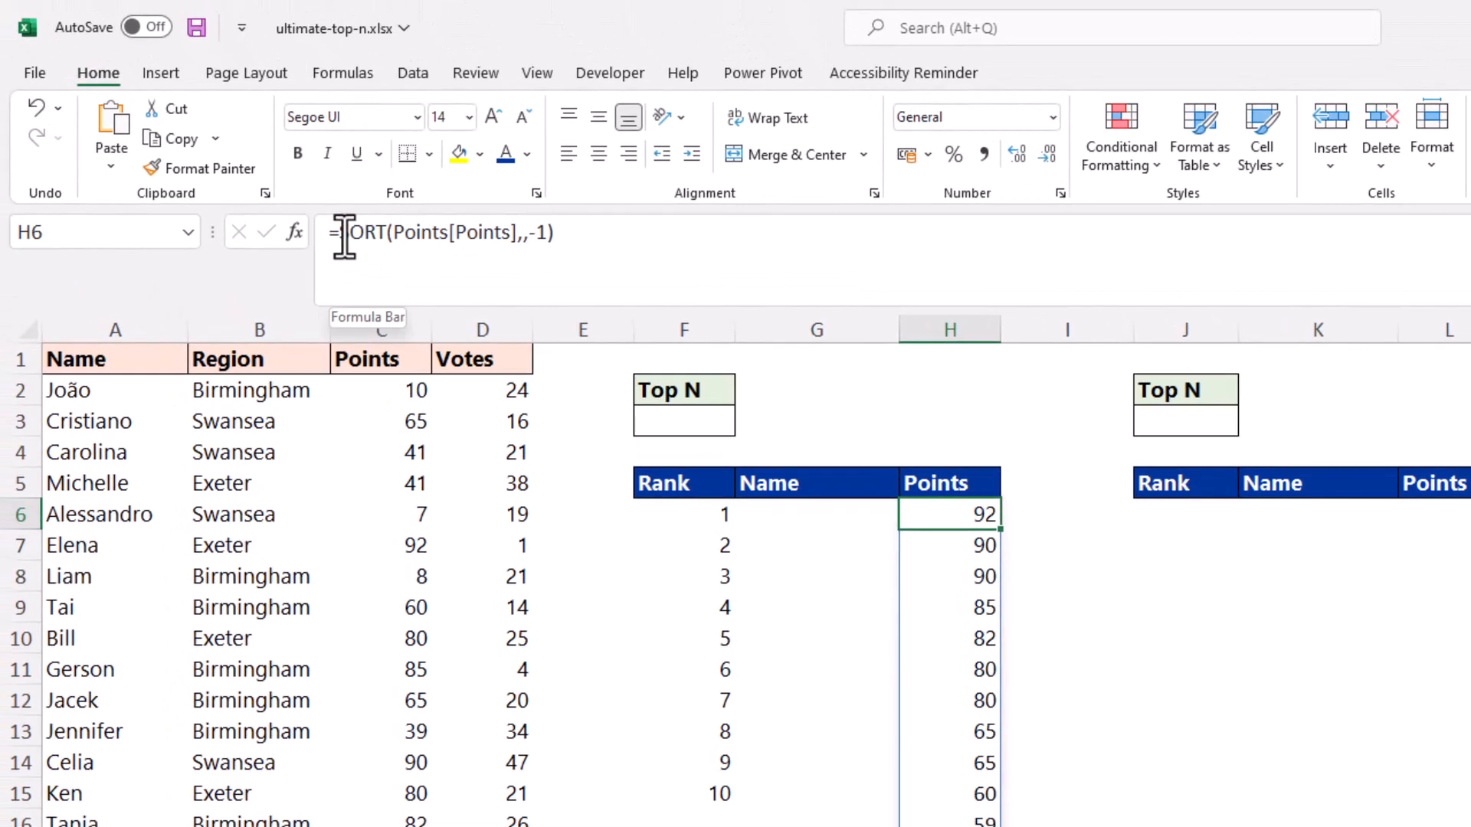
{"action": "left_click", "coordinate": [344, 238]}
{"action": "type", "text": "index"}
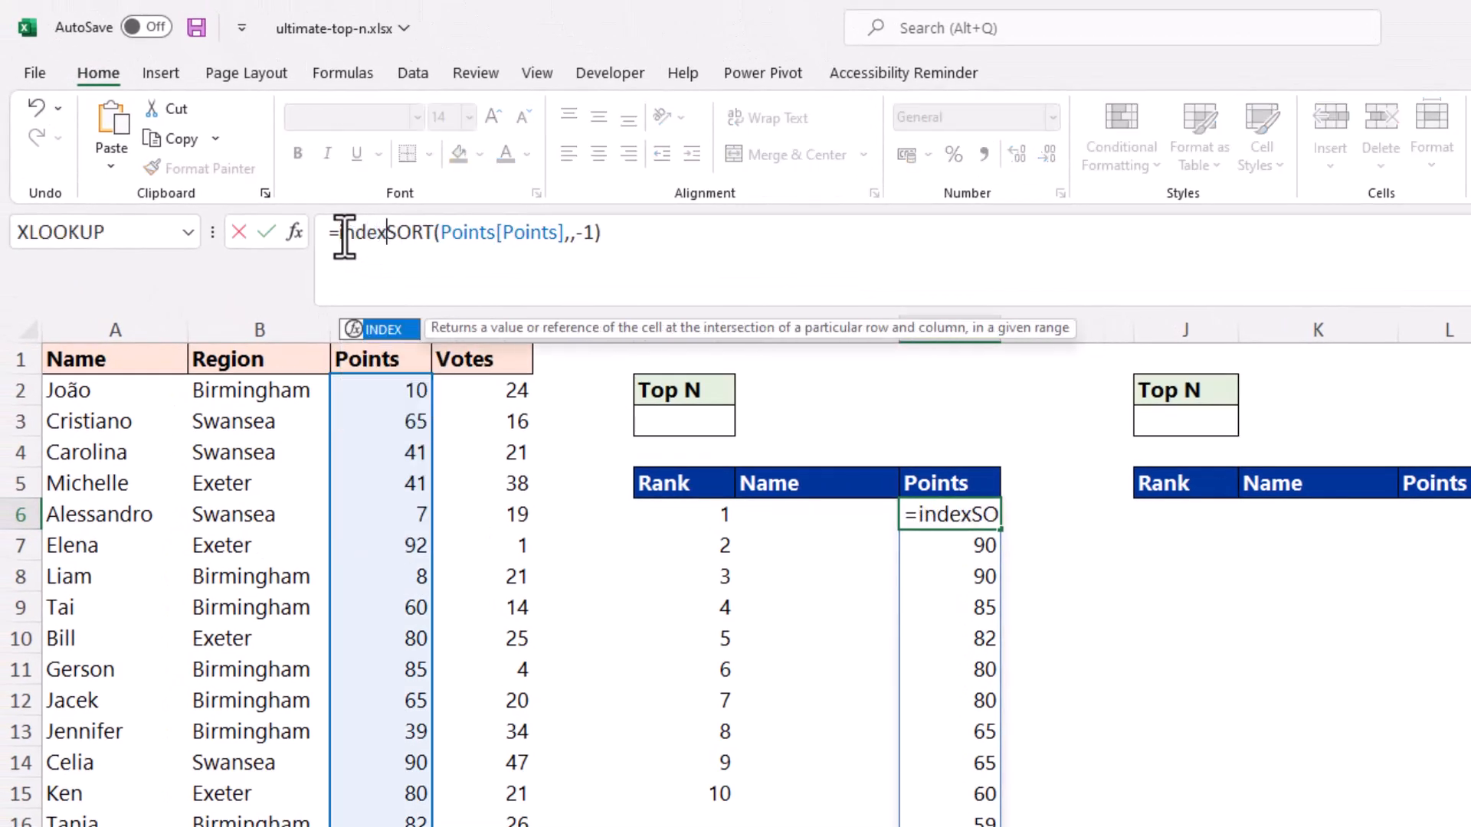
{"action": "type", "text": "("}
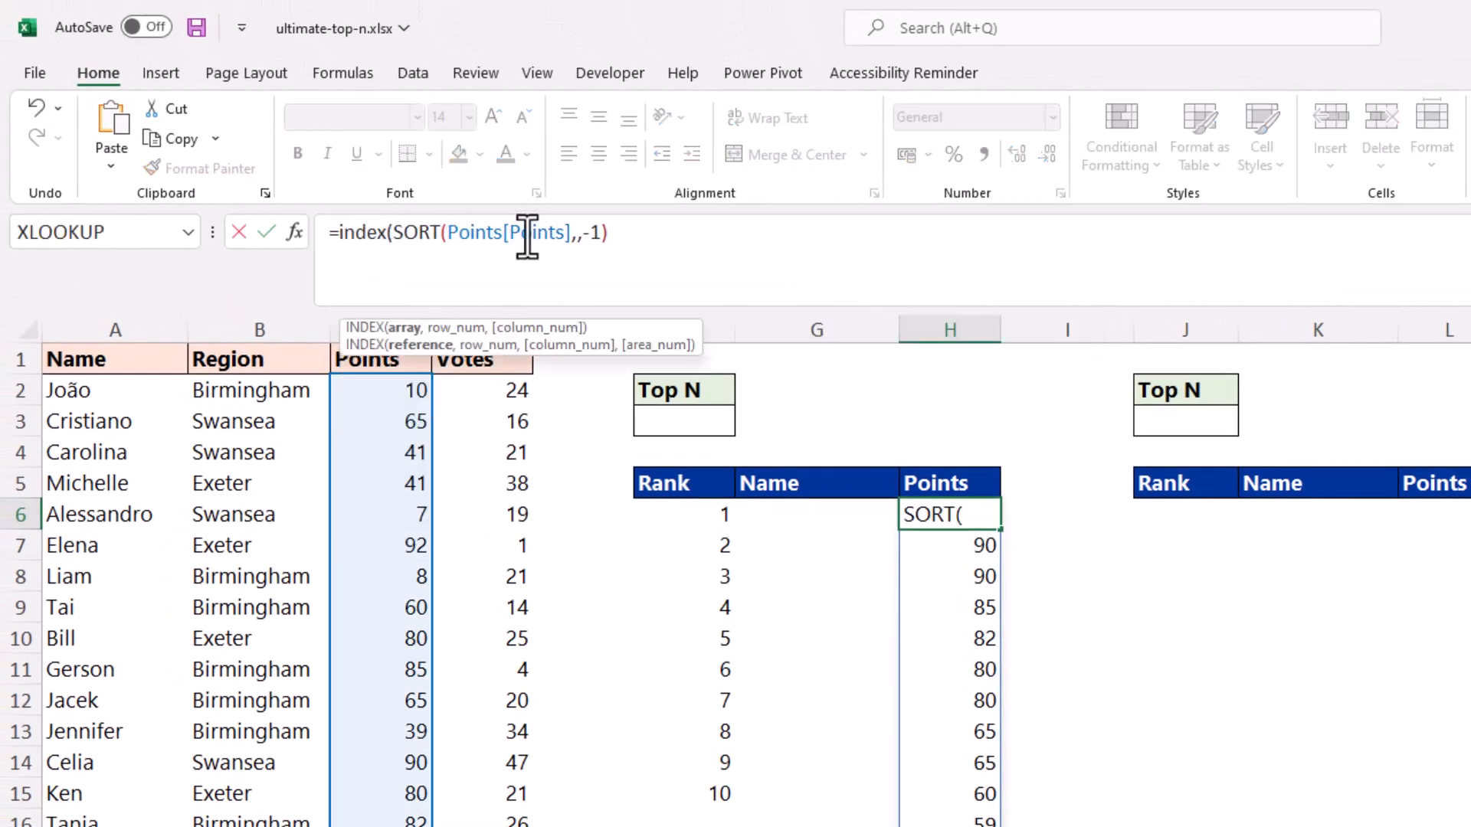
{"action": "left_click", "coordinate": [617, 233]}
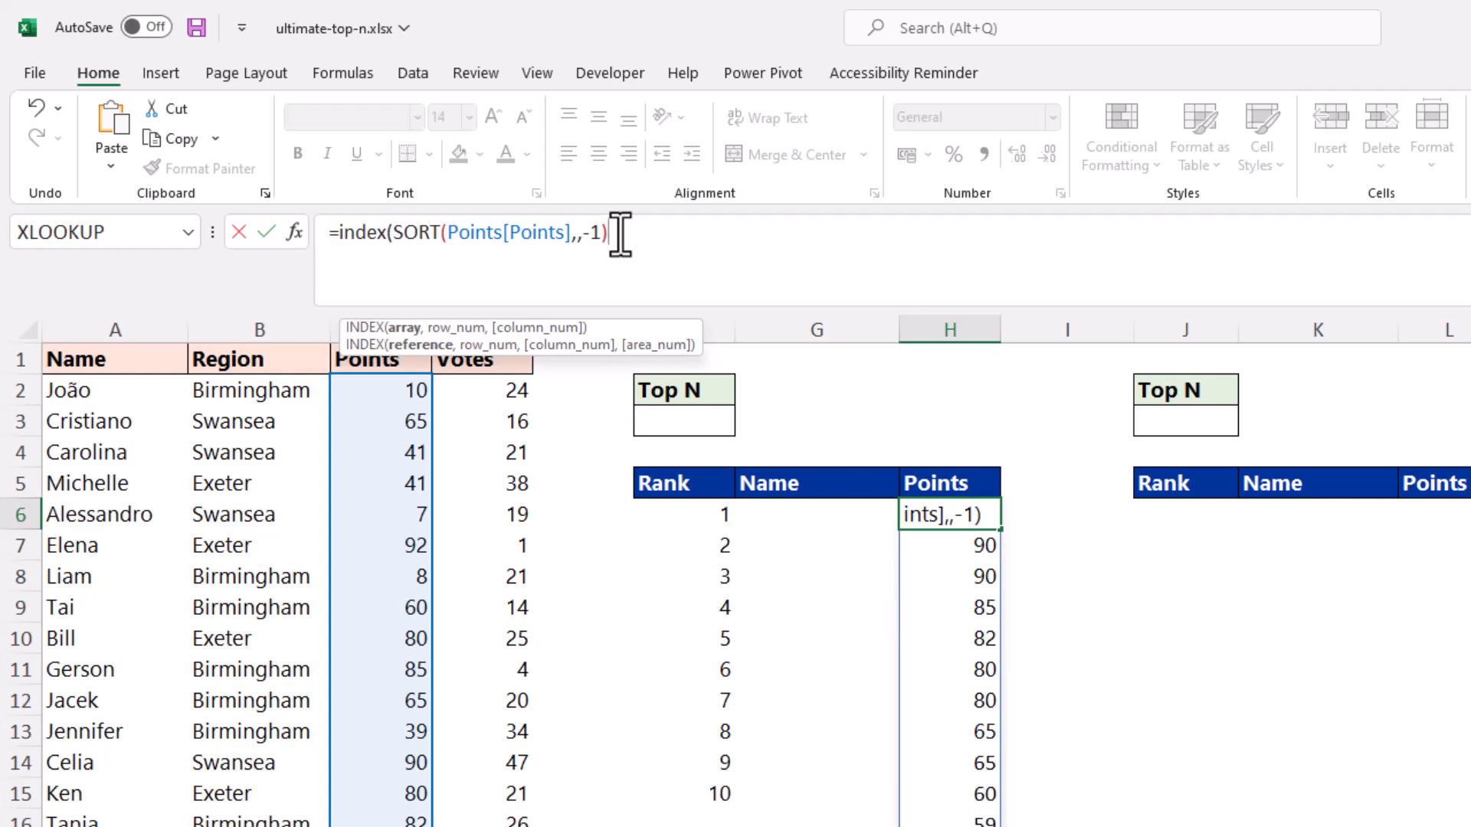
{"action": "type", "text": ","}
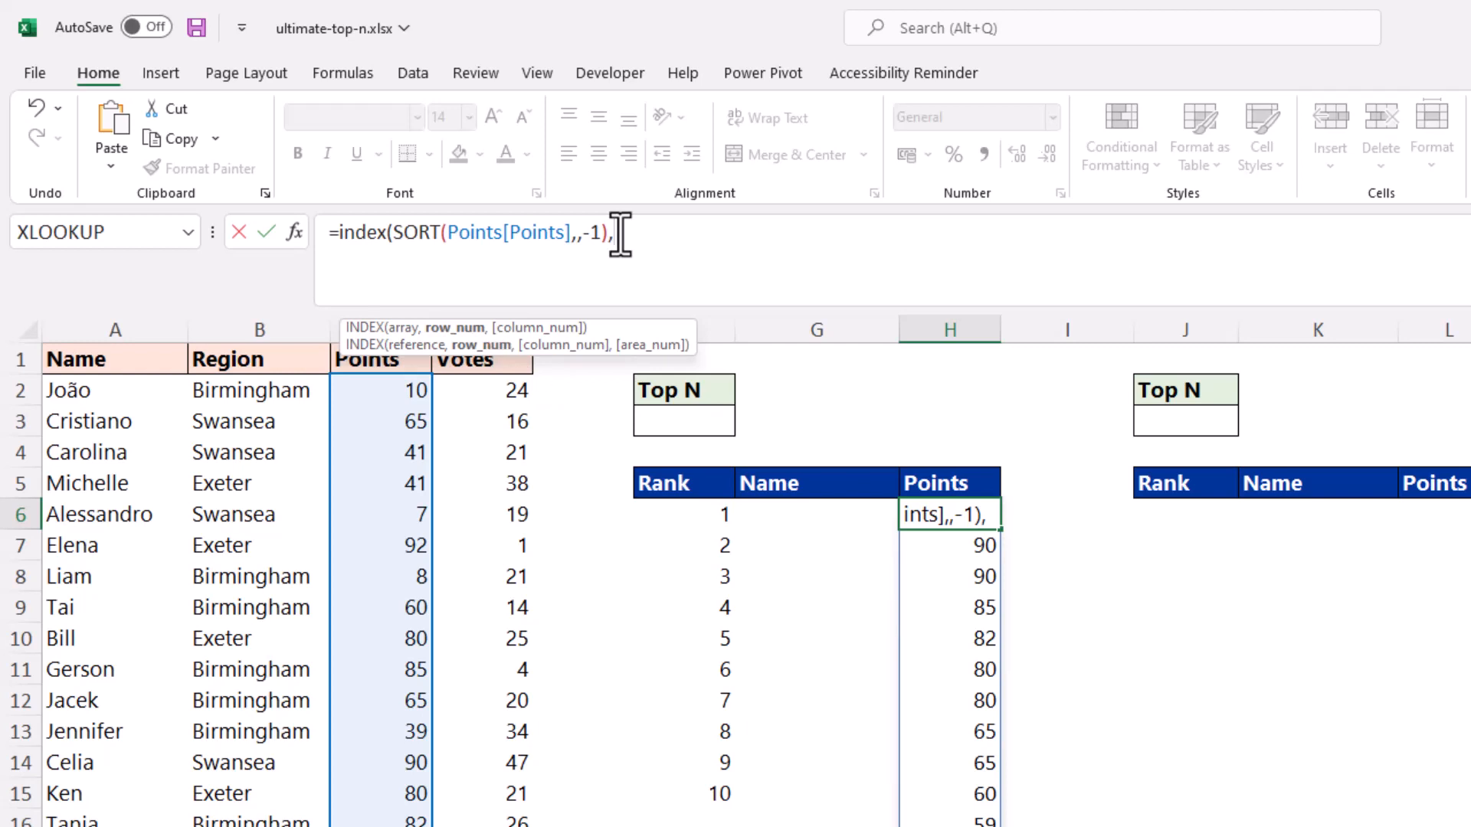
{"action": "type", "text": "seq"}
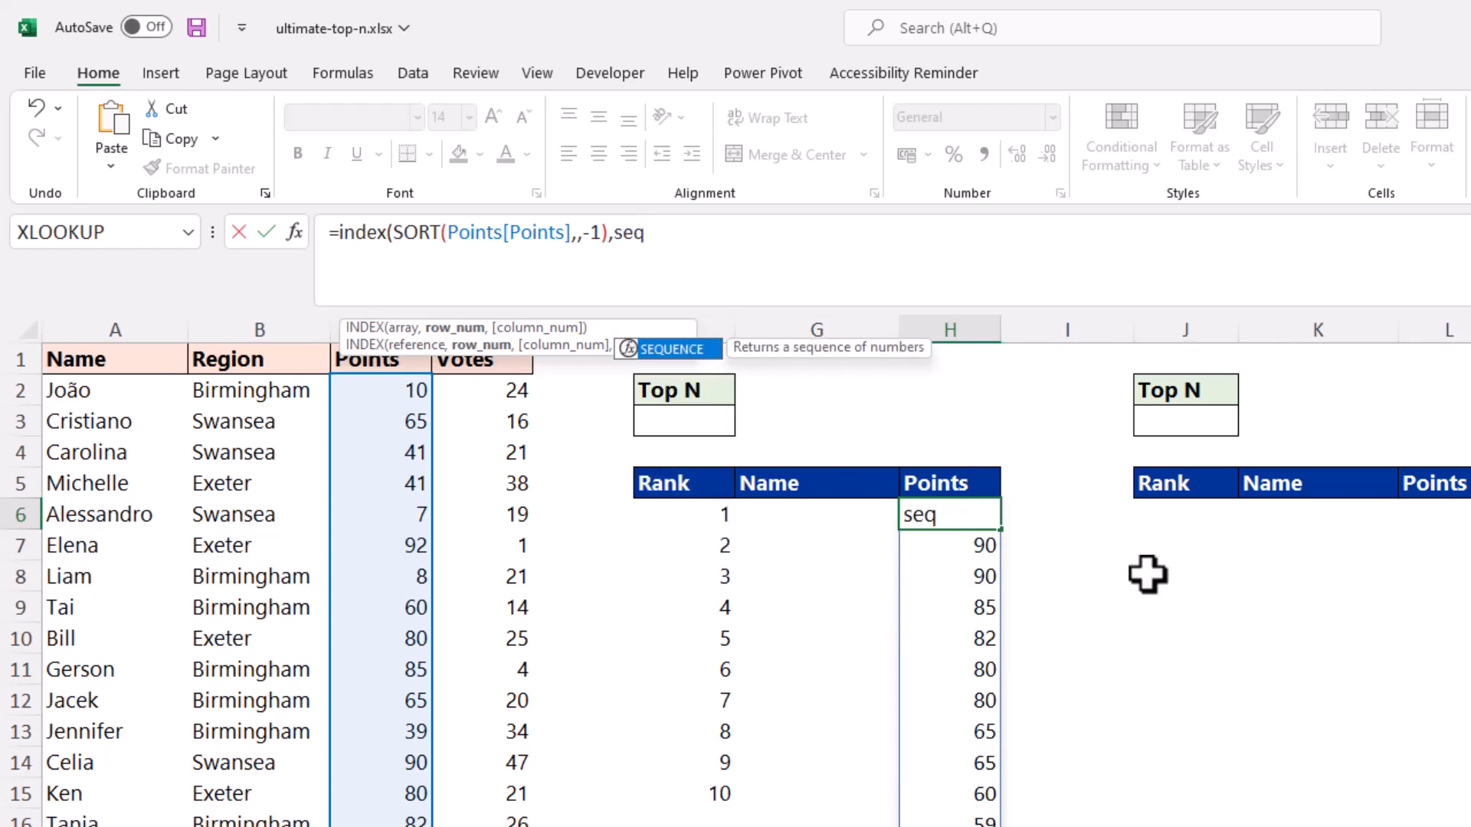
{"action": "key", "text": "Tab"}
{"action": "type", "text": "10"}
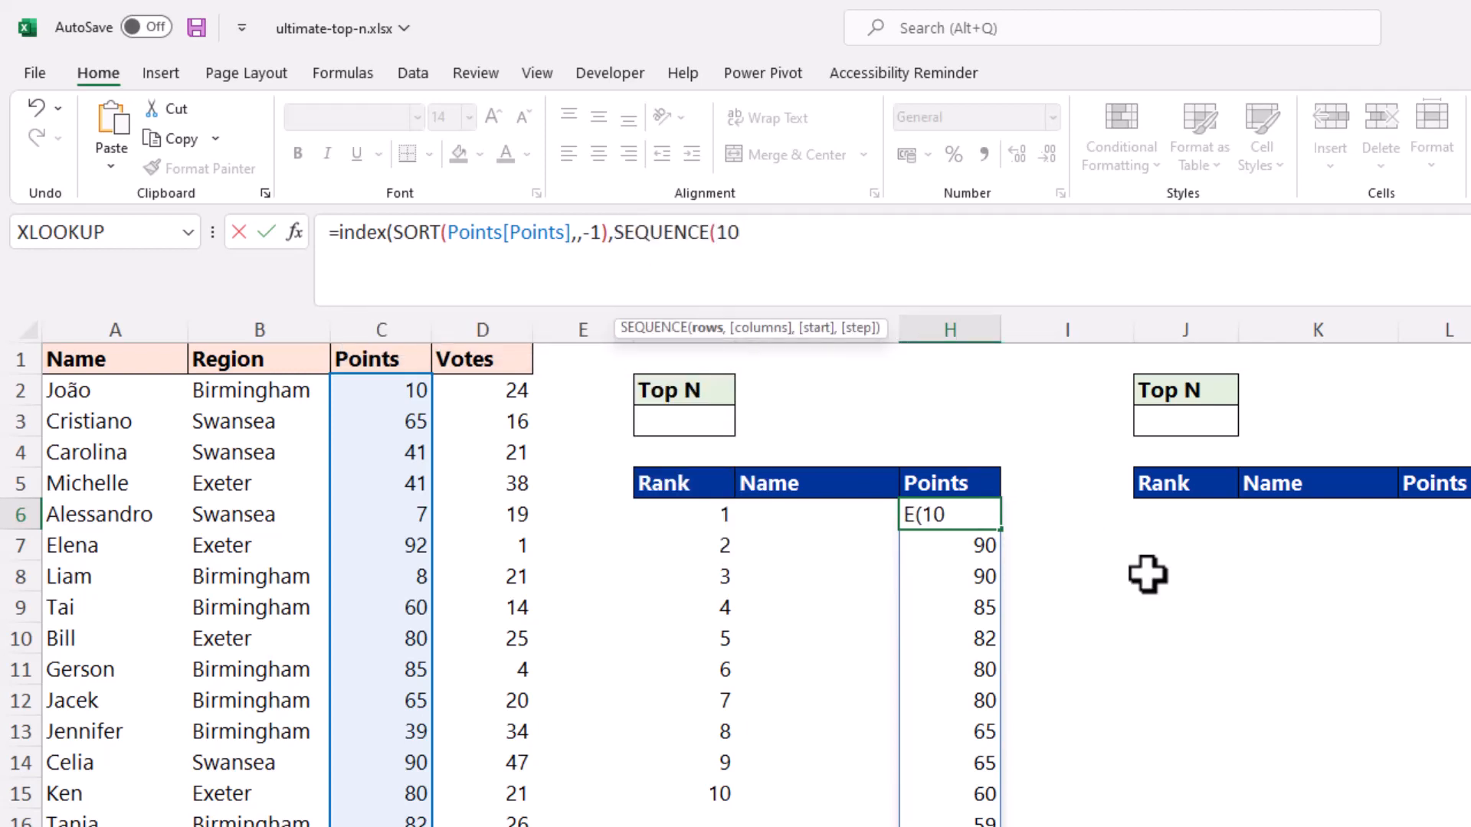
{"action": "type", "text": ")"}
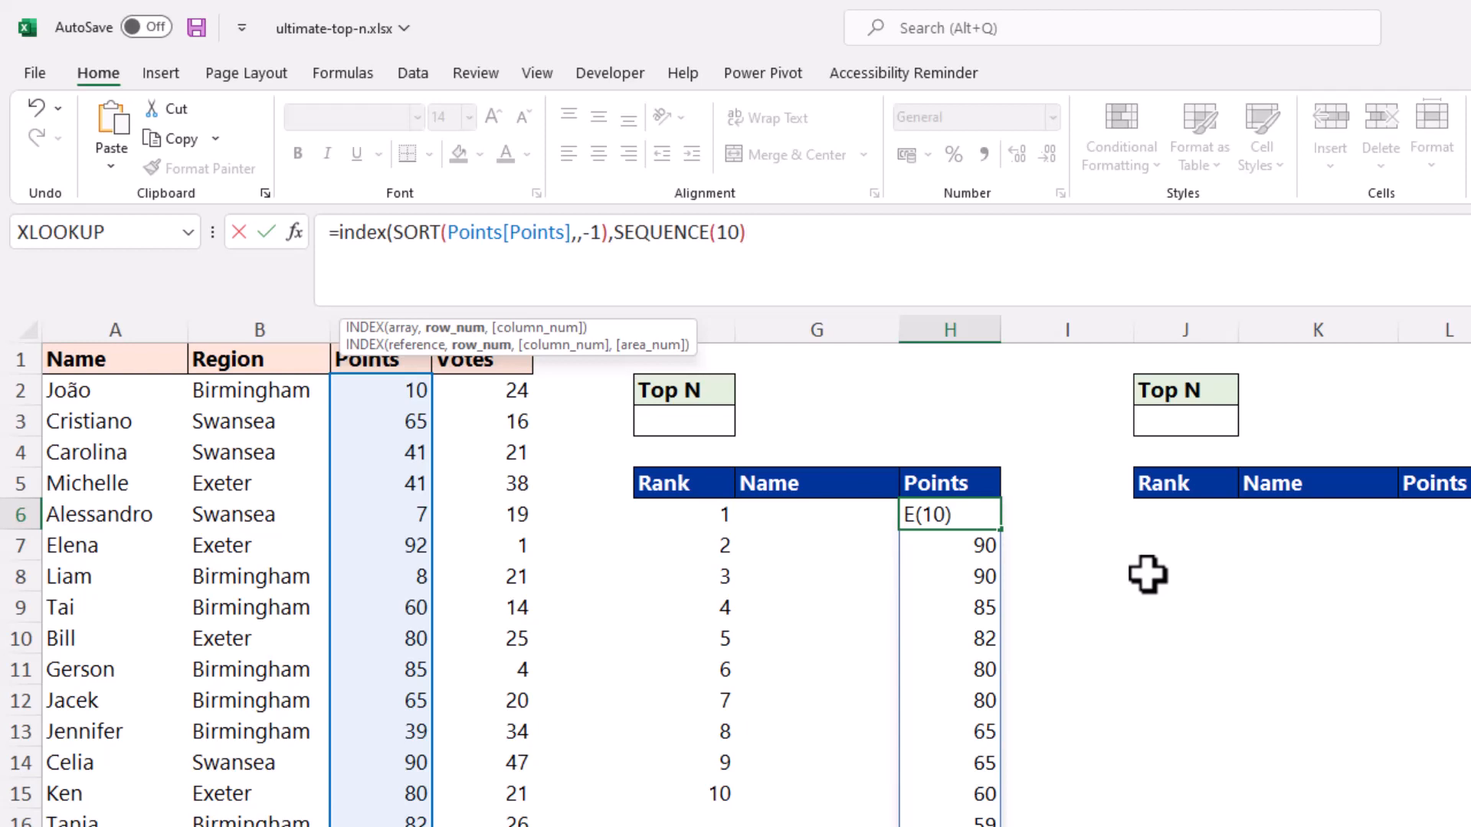
{"action": "type", "text": ")"}
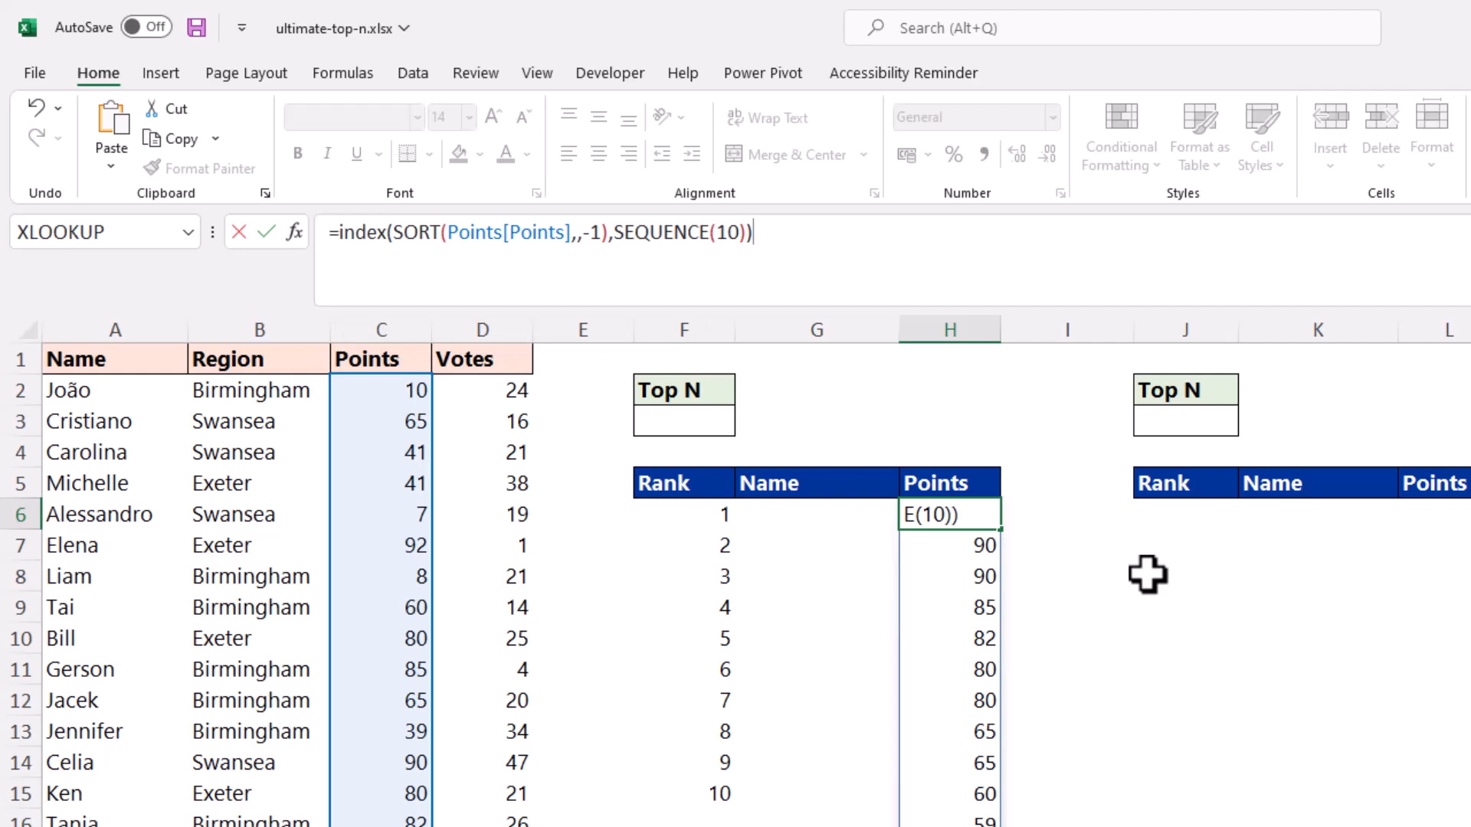
{"action": "key", "text": "Return"}
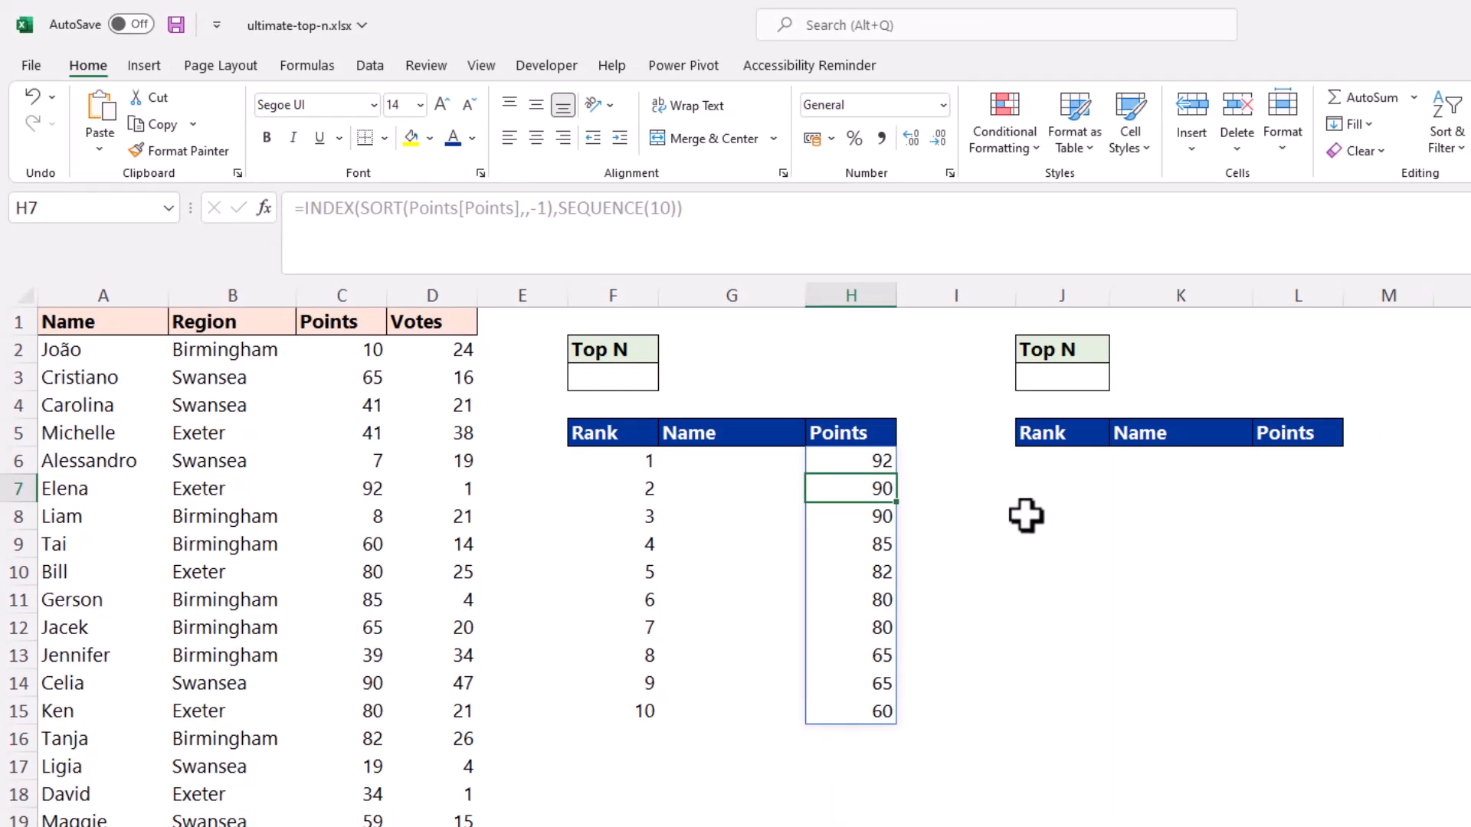
- Enter =SORTBY(Points[Name],Points[Points],-1) in G6 to list the names by descending points
{"action": "left_click", "coordinate": [778, 468]}
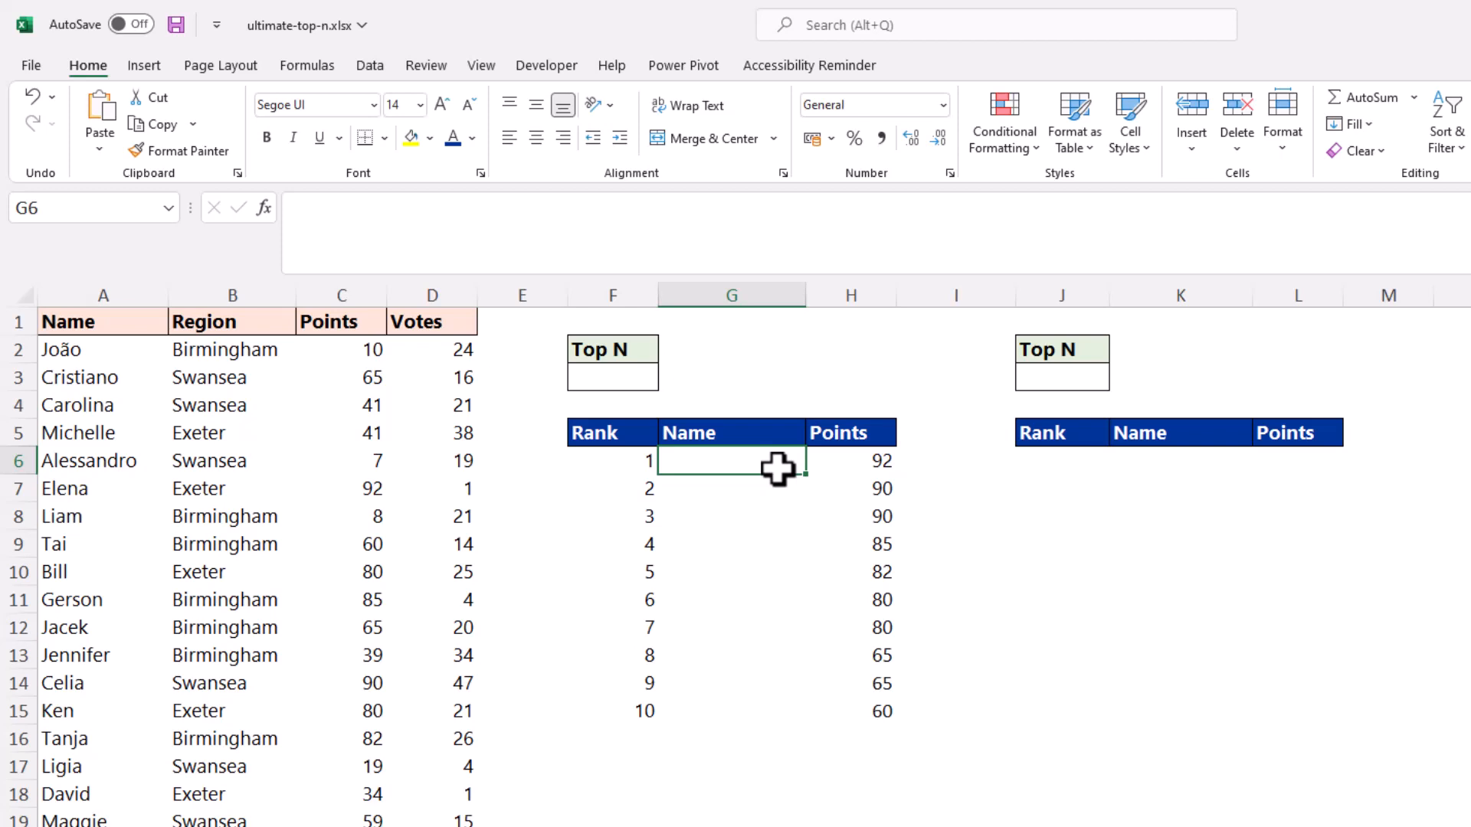
{"action": "type", "text": "=sortby"}
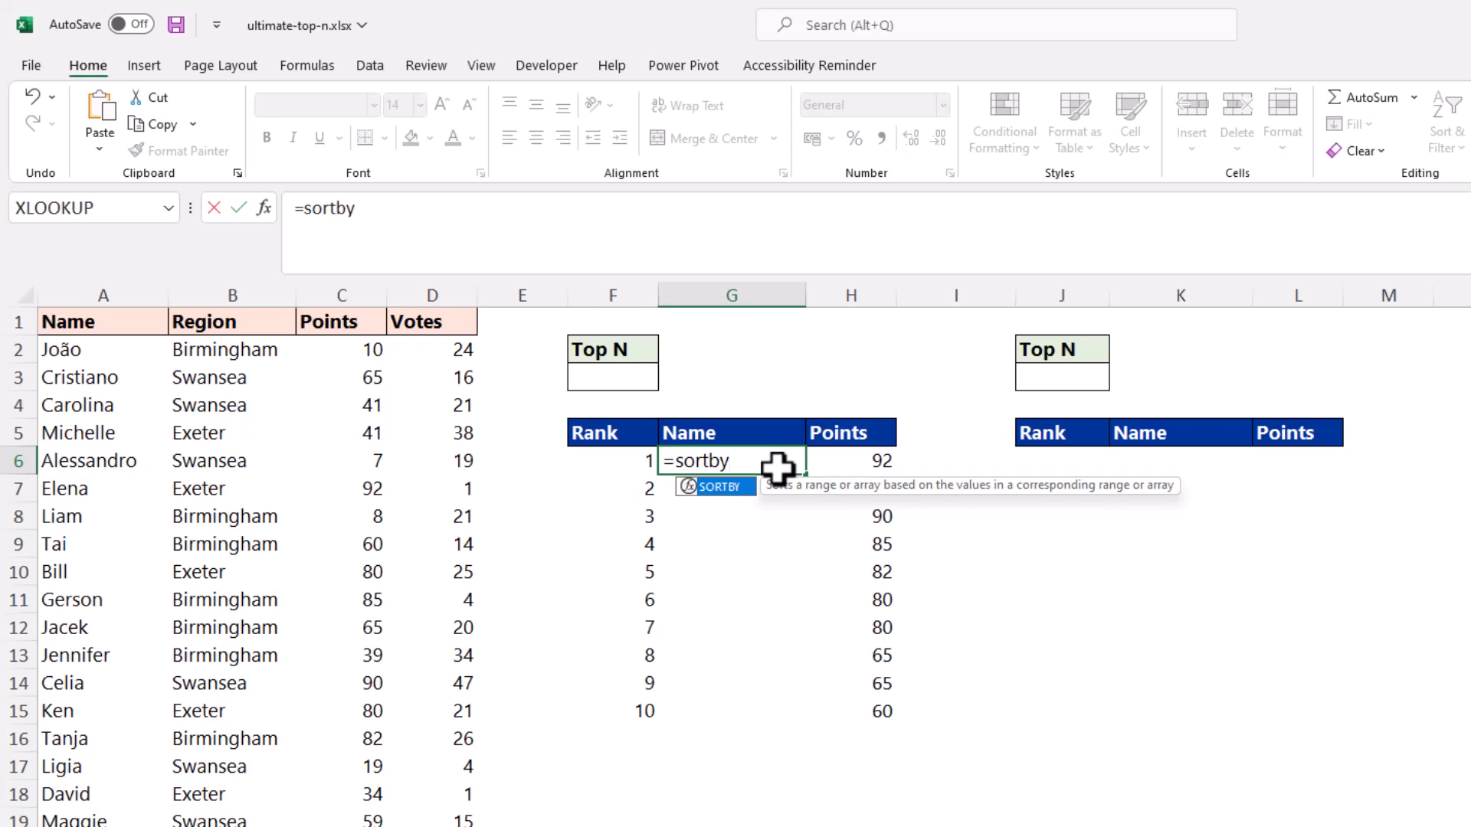
{"action": "key", "text": "Tab"}
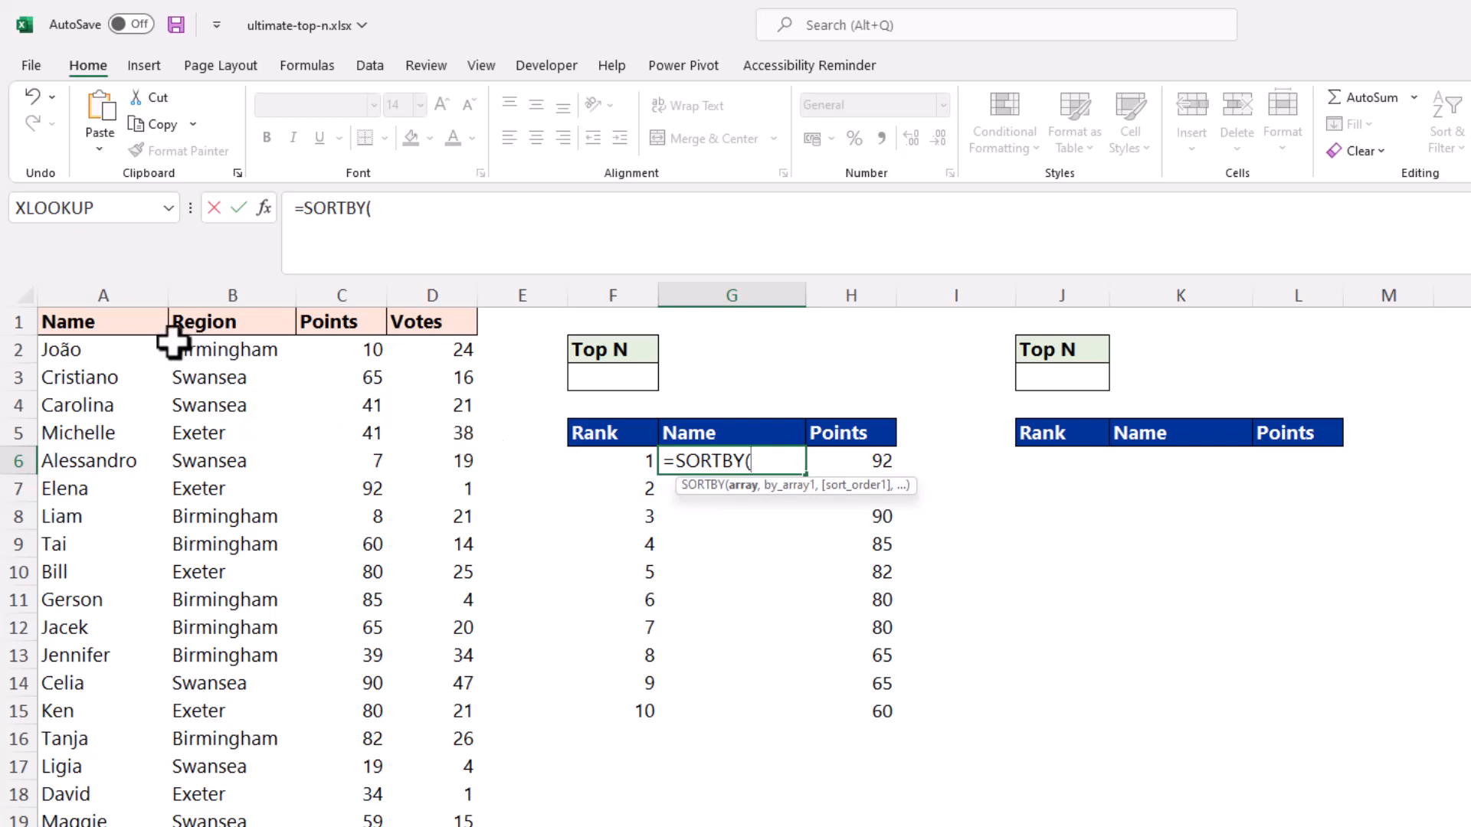
{"action": "left_click", "coordinate": [123, 303]}
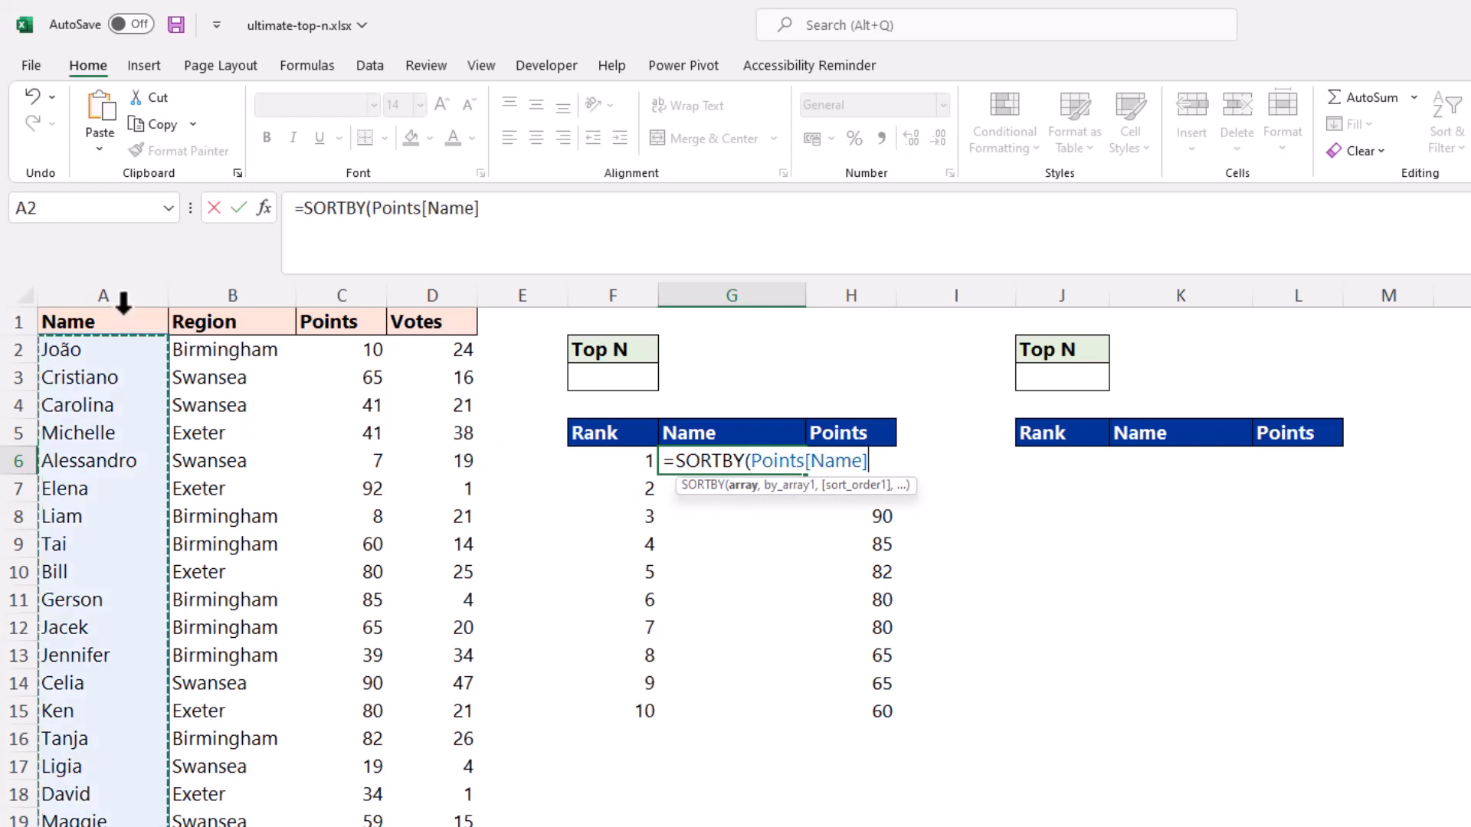
{"action": "type", "text": ","}
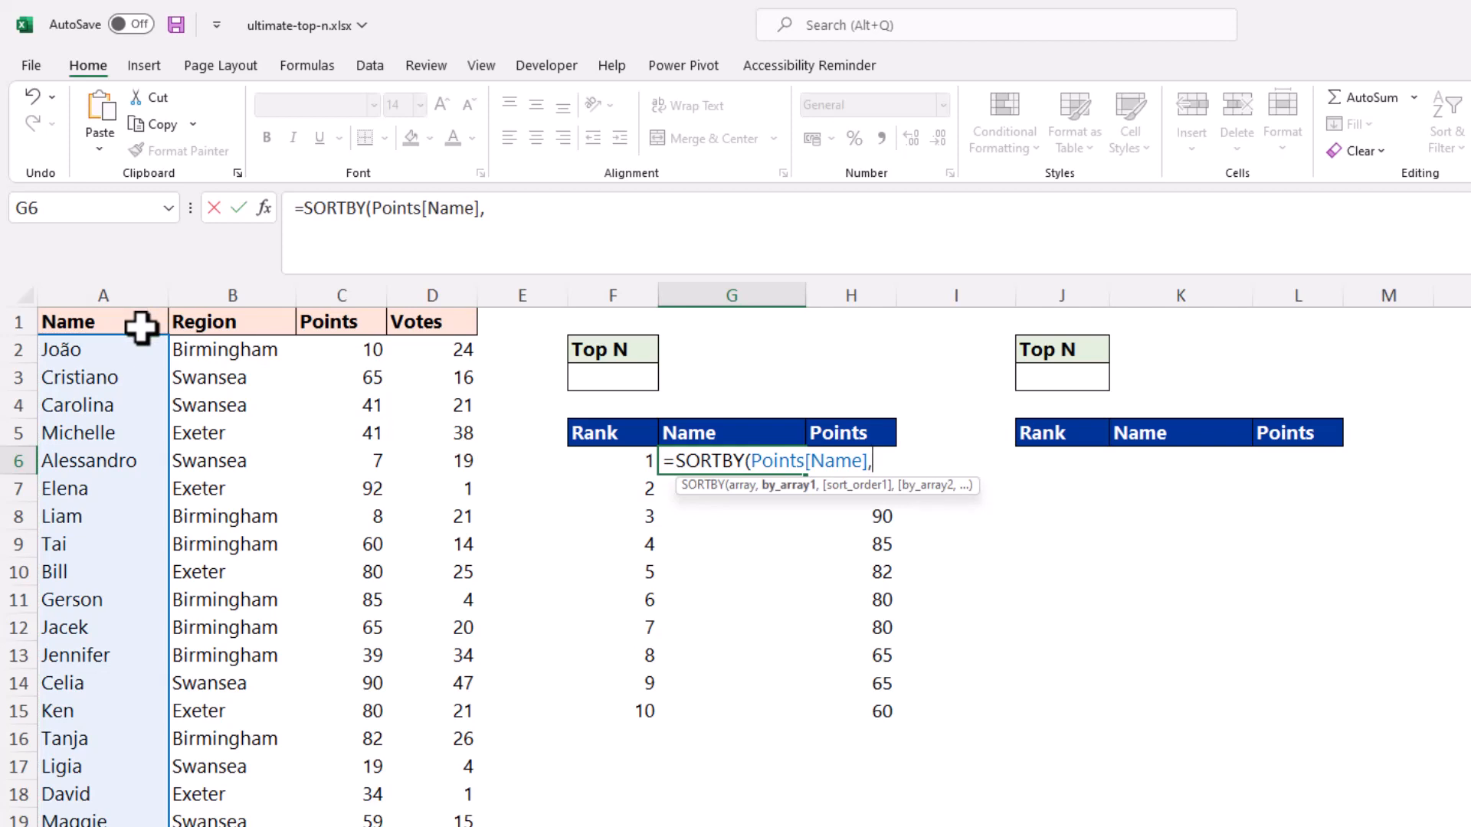
{"action": "left_click", "coordinate": [331, 307]}
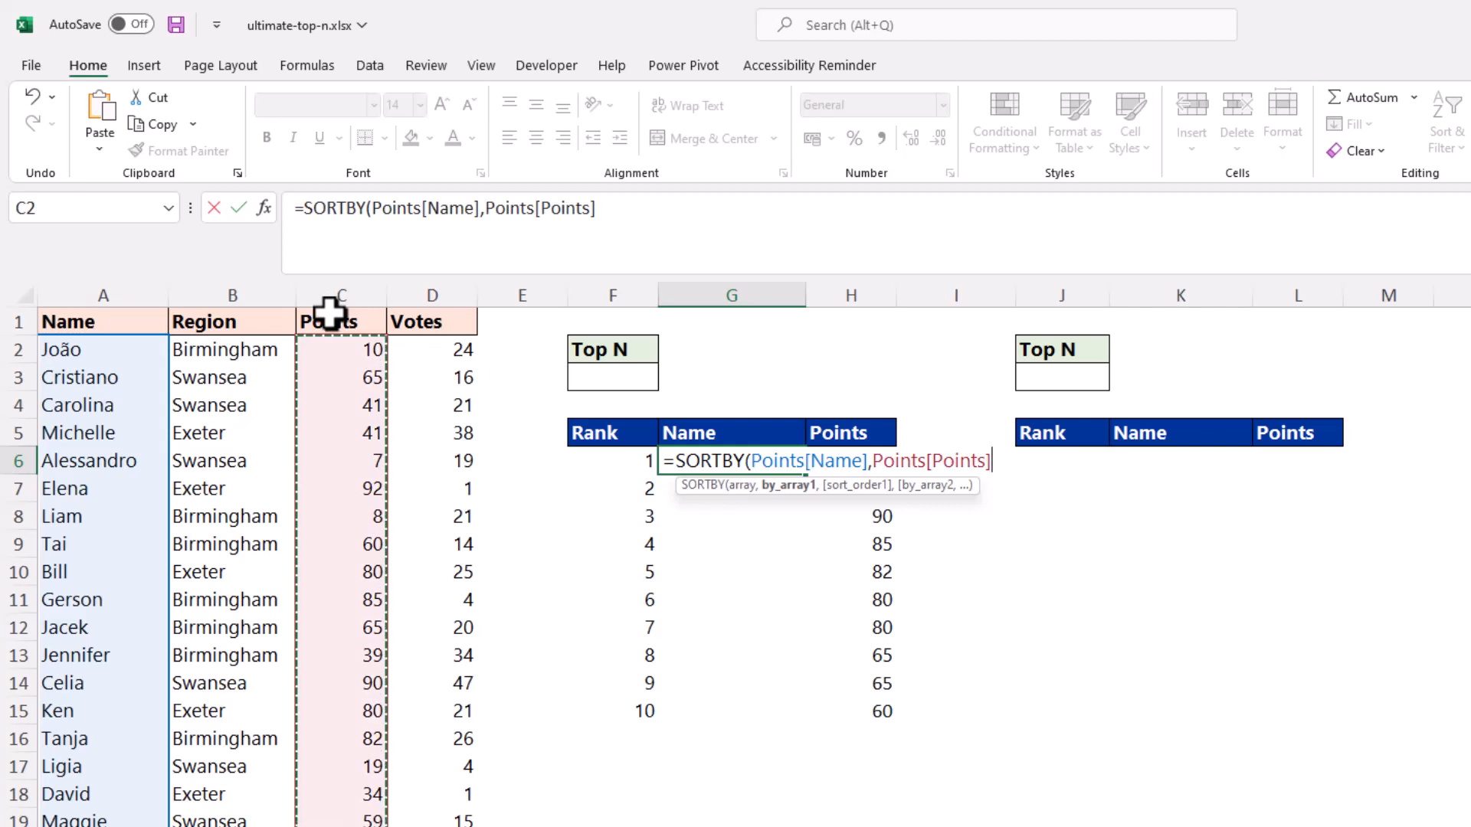
{"action": "type", "text": ","}
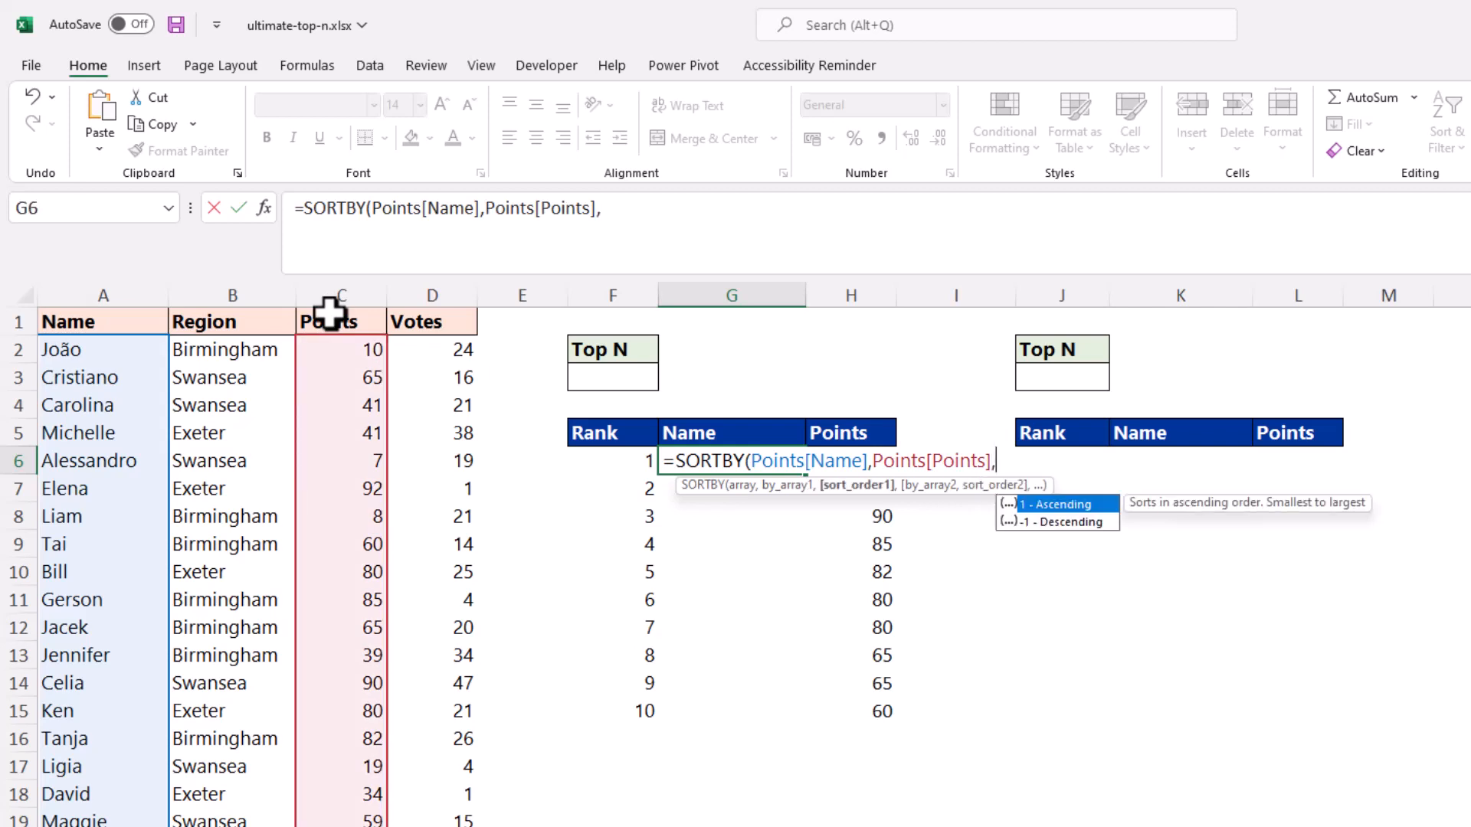
{"action": "key", "text": "Down"}
{"action": "key", "text": "Tab"}
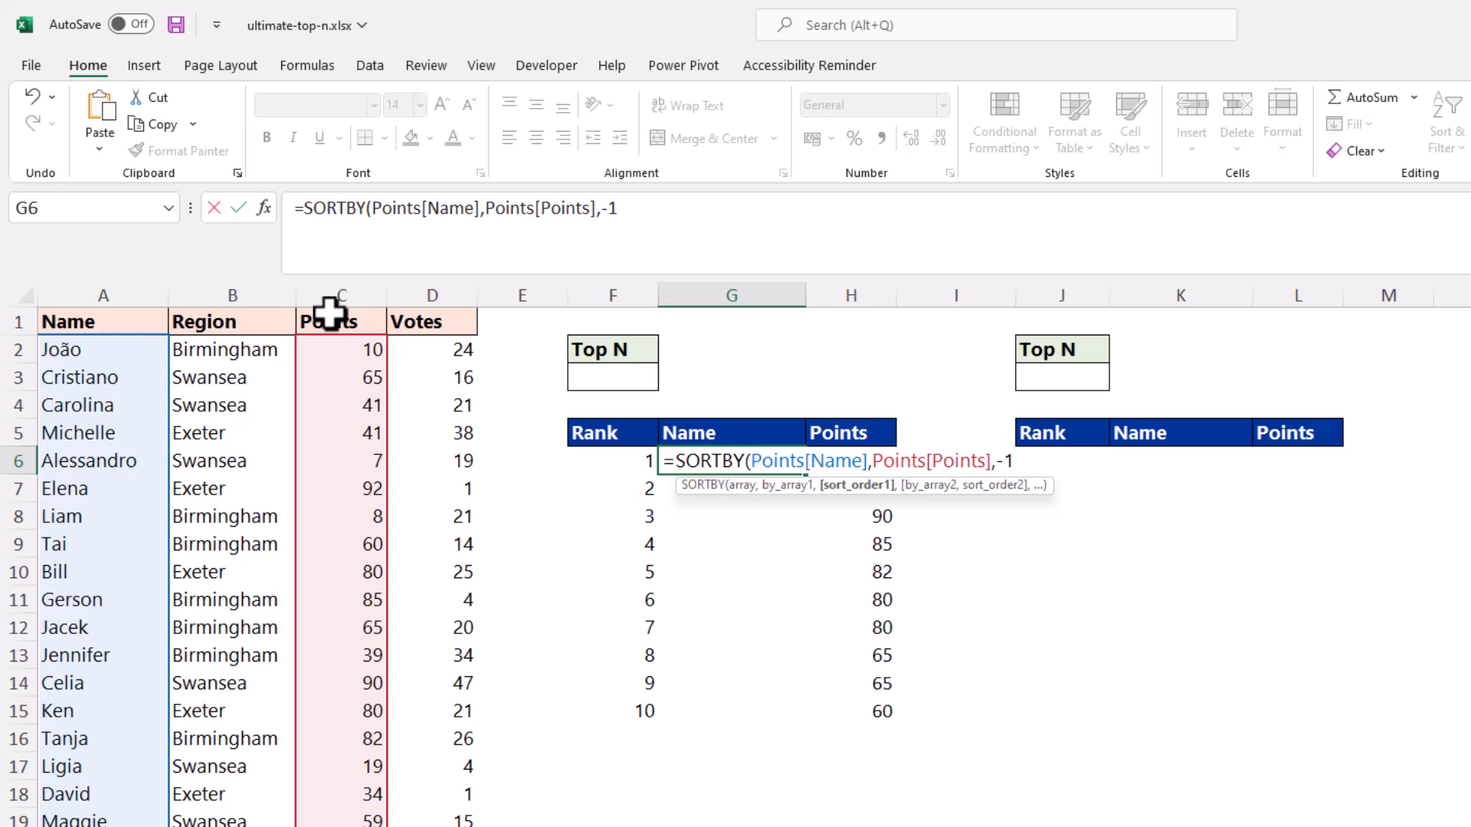
{"action": "type", "text": ")"}
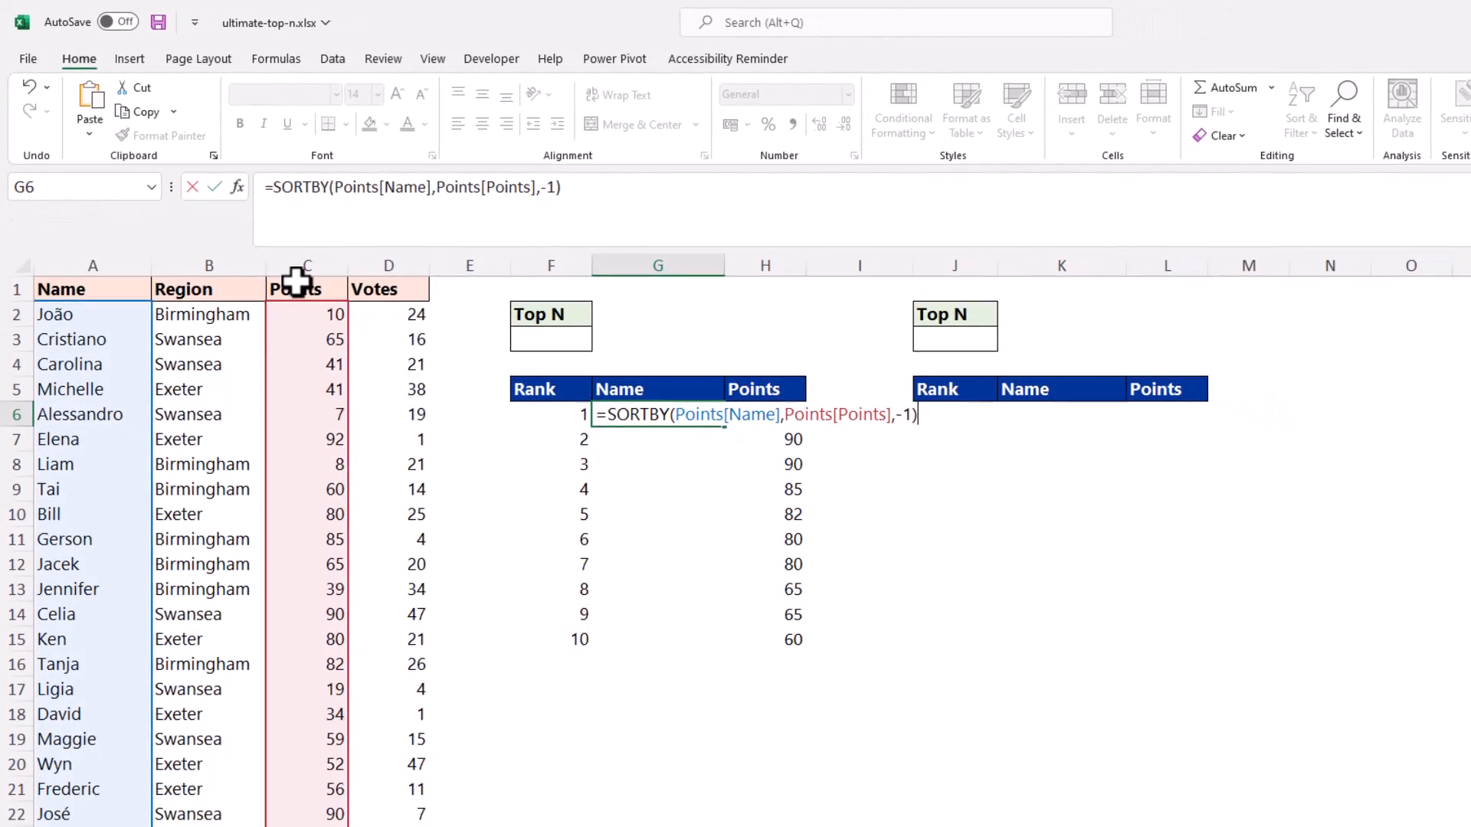
{"action": "key", "text": "Return"}
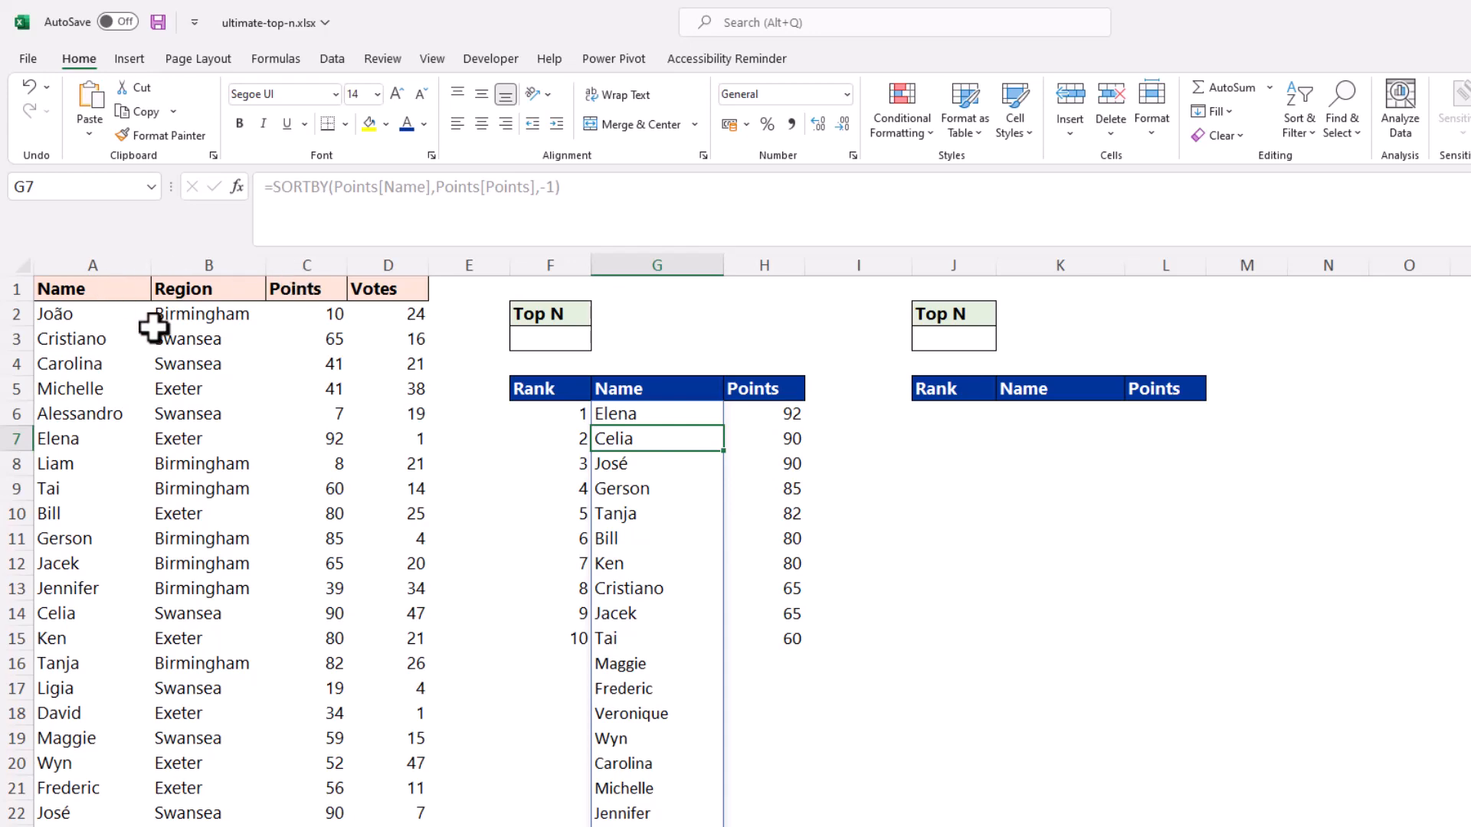
- Wrap the G6 formula in INDEX with SEQUENCE(10) as the row number, giving =INDEX(SORTBY(Points[Name],Points[Points],-1),SEQUENCE(10))
{"action": "left_click", "coordinate": [619, 413]}
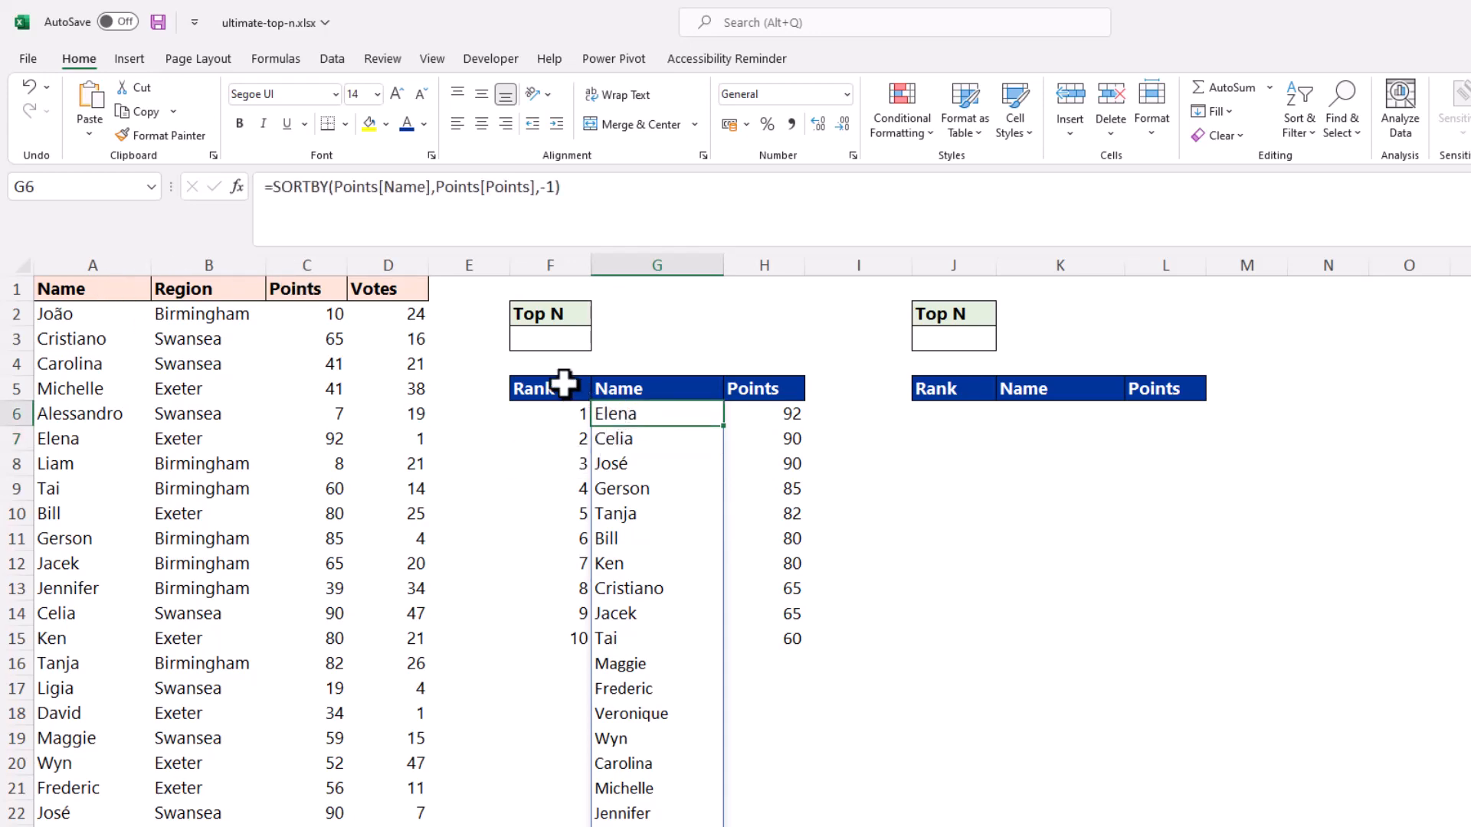
{"action": "left_click", "coordinate": [282, 193]}
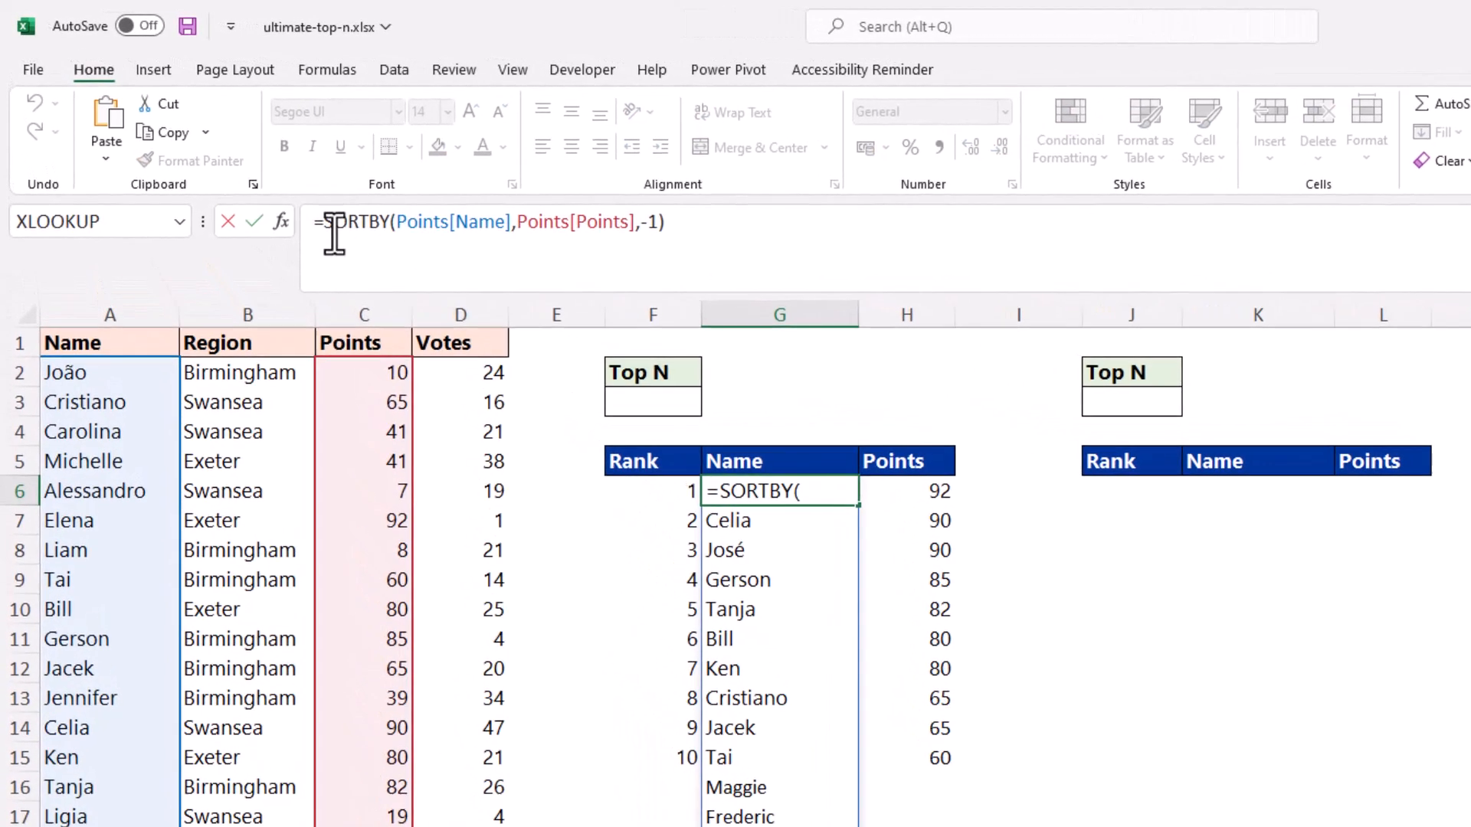
{"action": "type", "text": "index("}
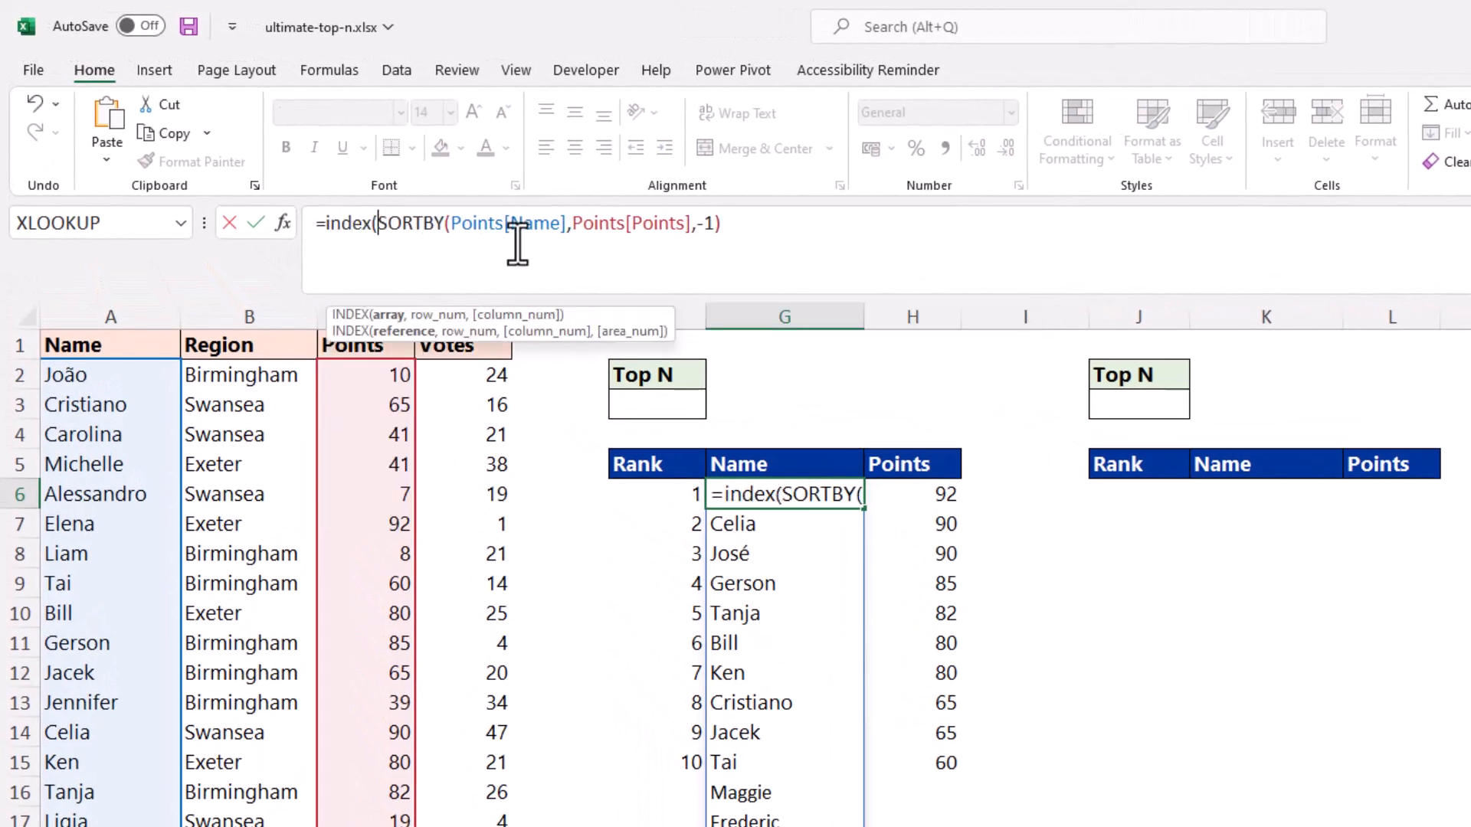
{"action": "left_click", "coordinate": [737, 226]}
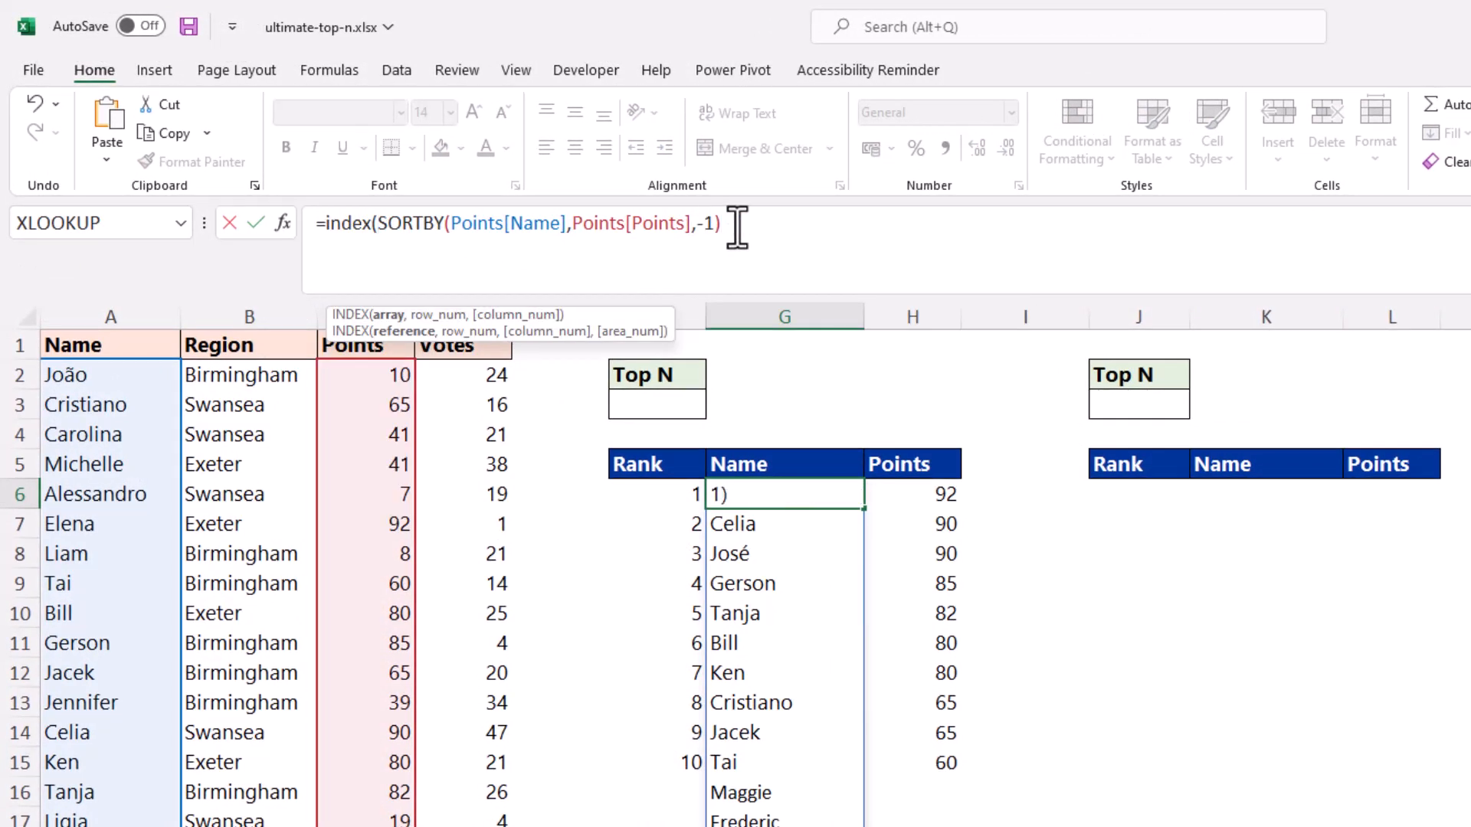
{"action": "type", "text": ",seq"}
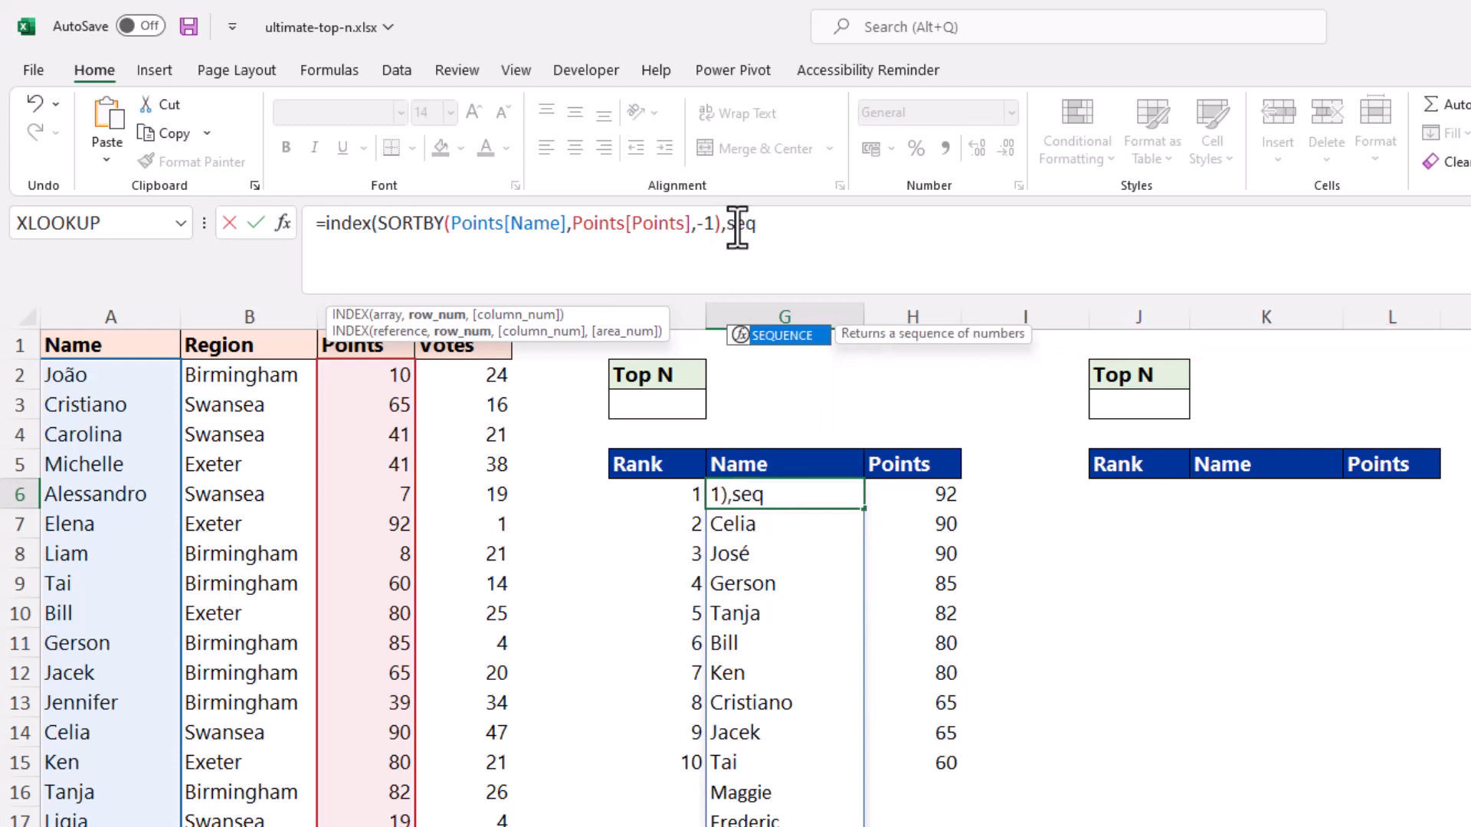
{"action": "key", "text": "Tab"}
{"action": "type", "text": "10)"}
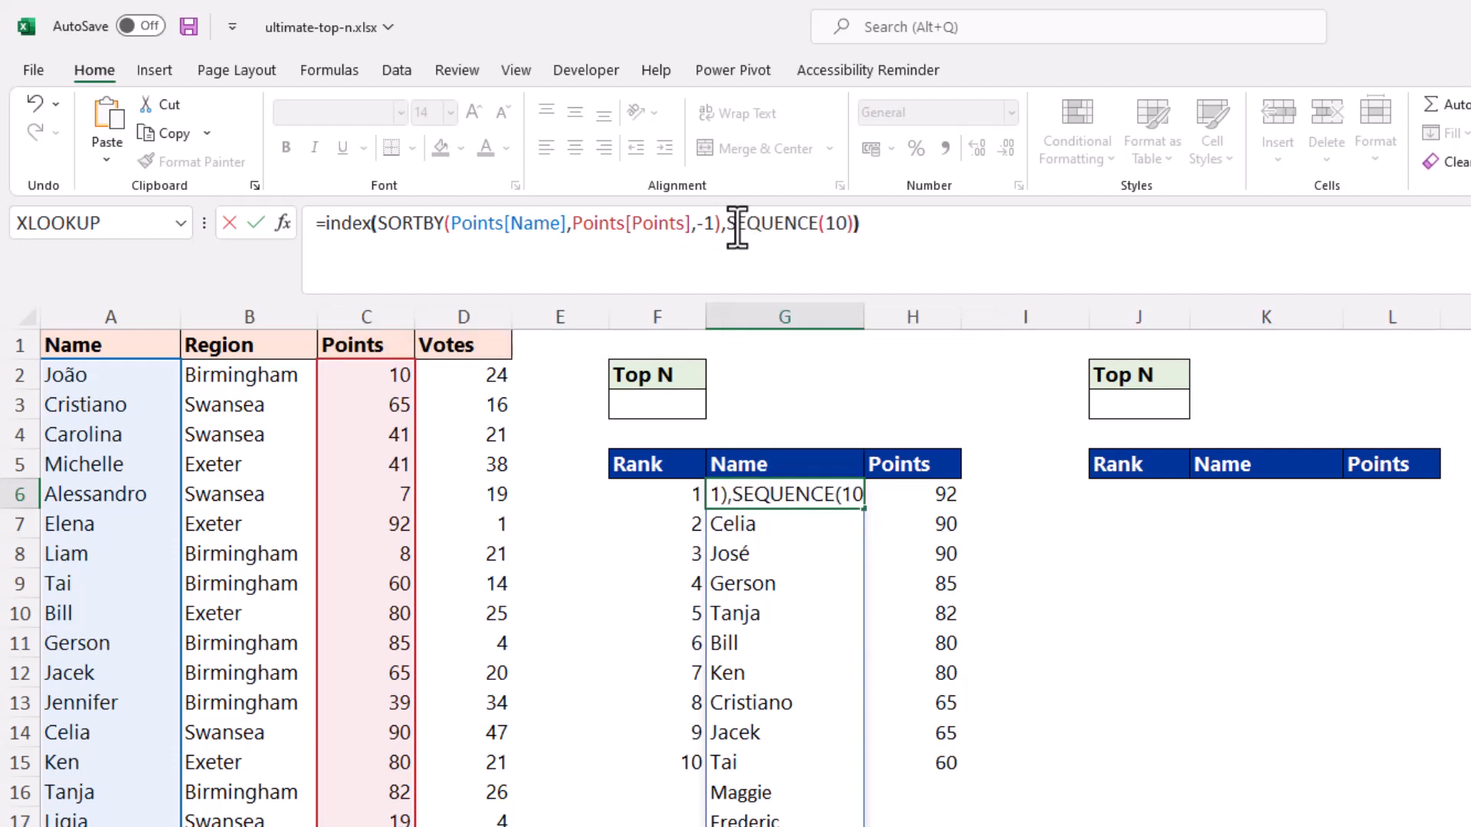
{"action": "type", "text": ")"}
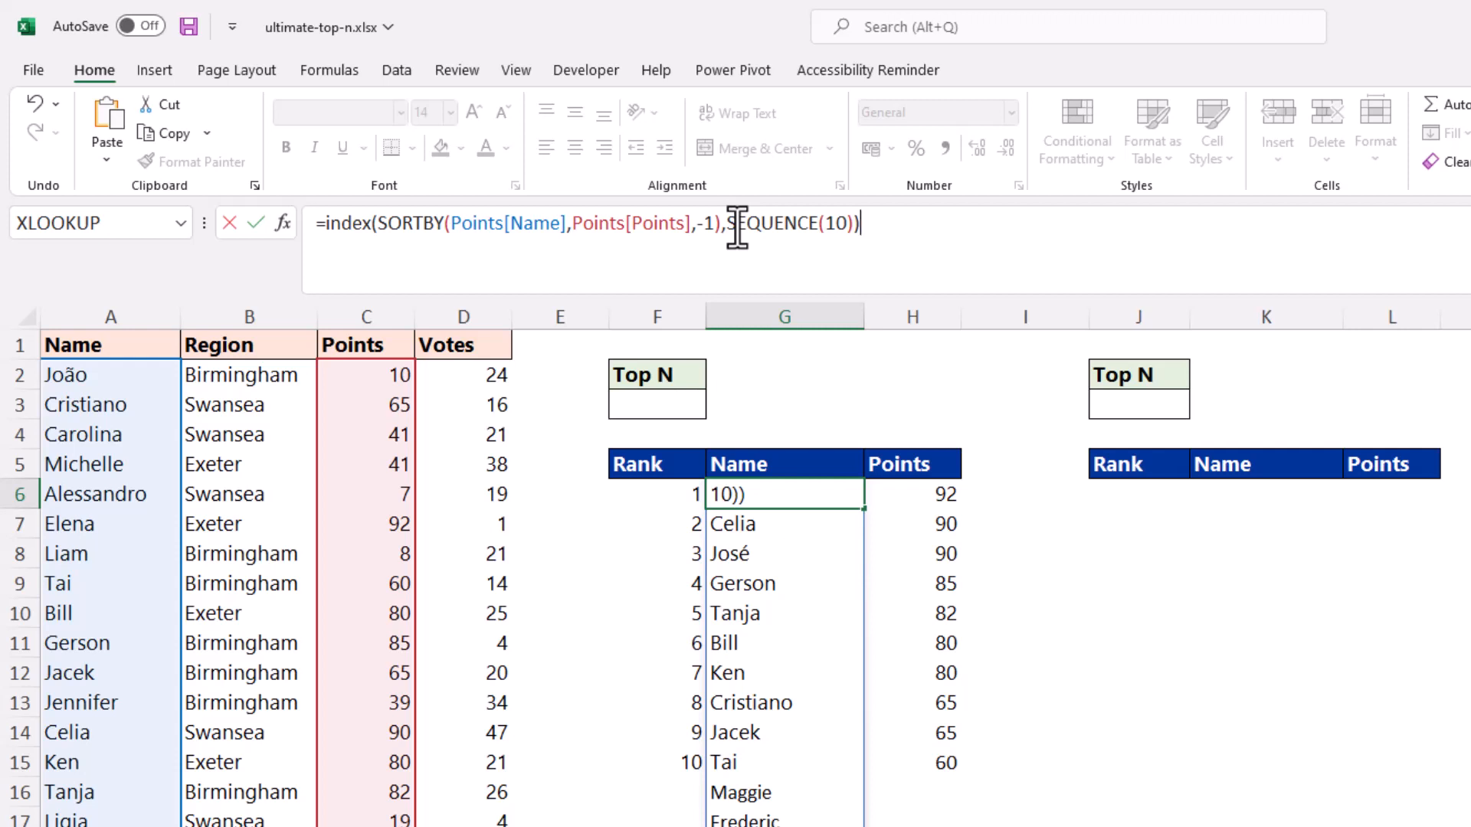
{"action": "key", "text": "Return"}
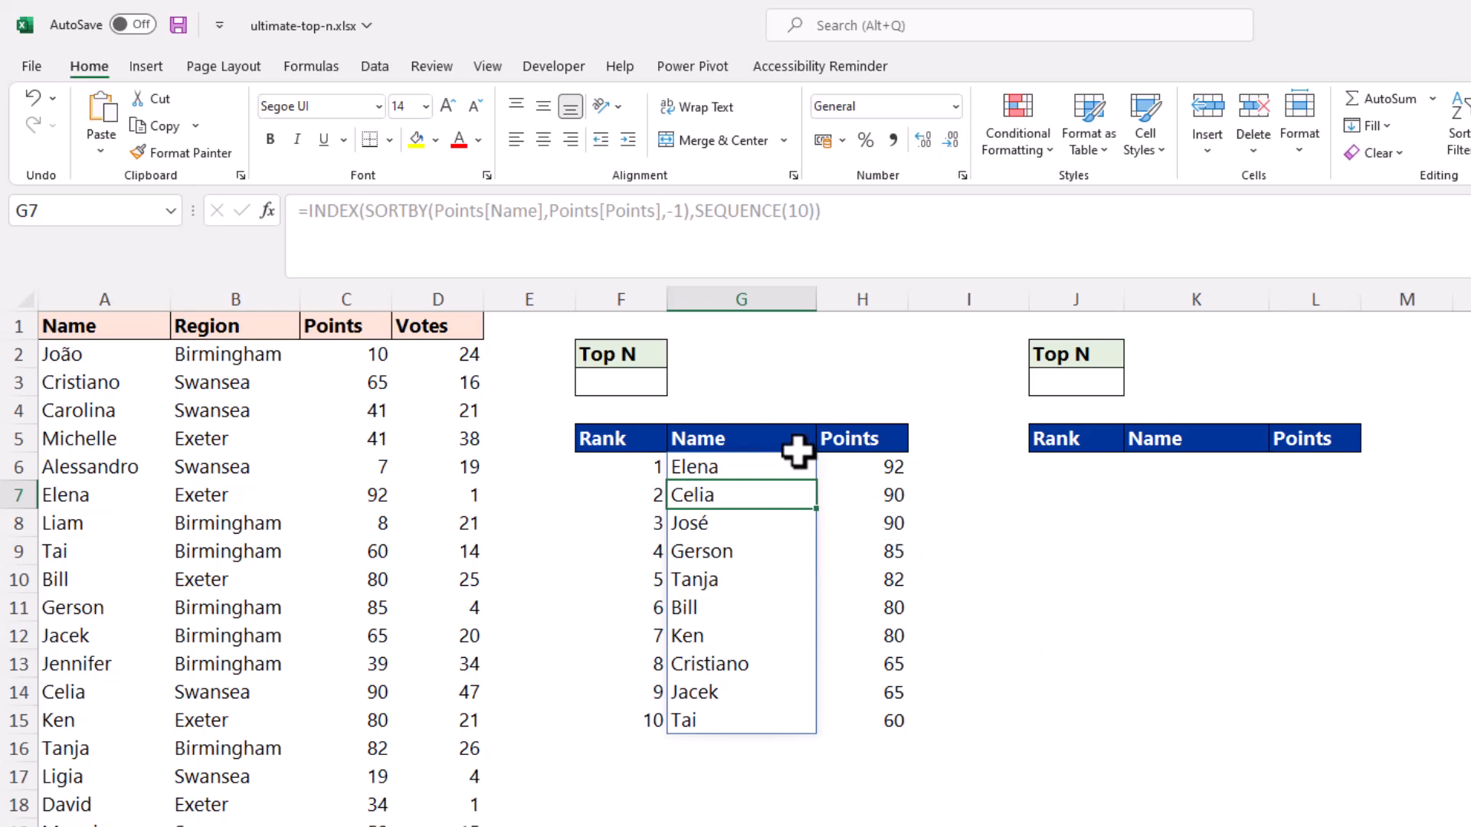
- Enter 5 as the Top N value in cell F3
{"action": "left_click", "coordinate": [658, 385]}
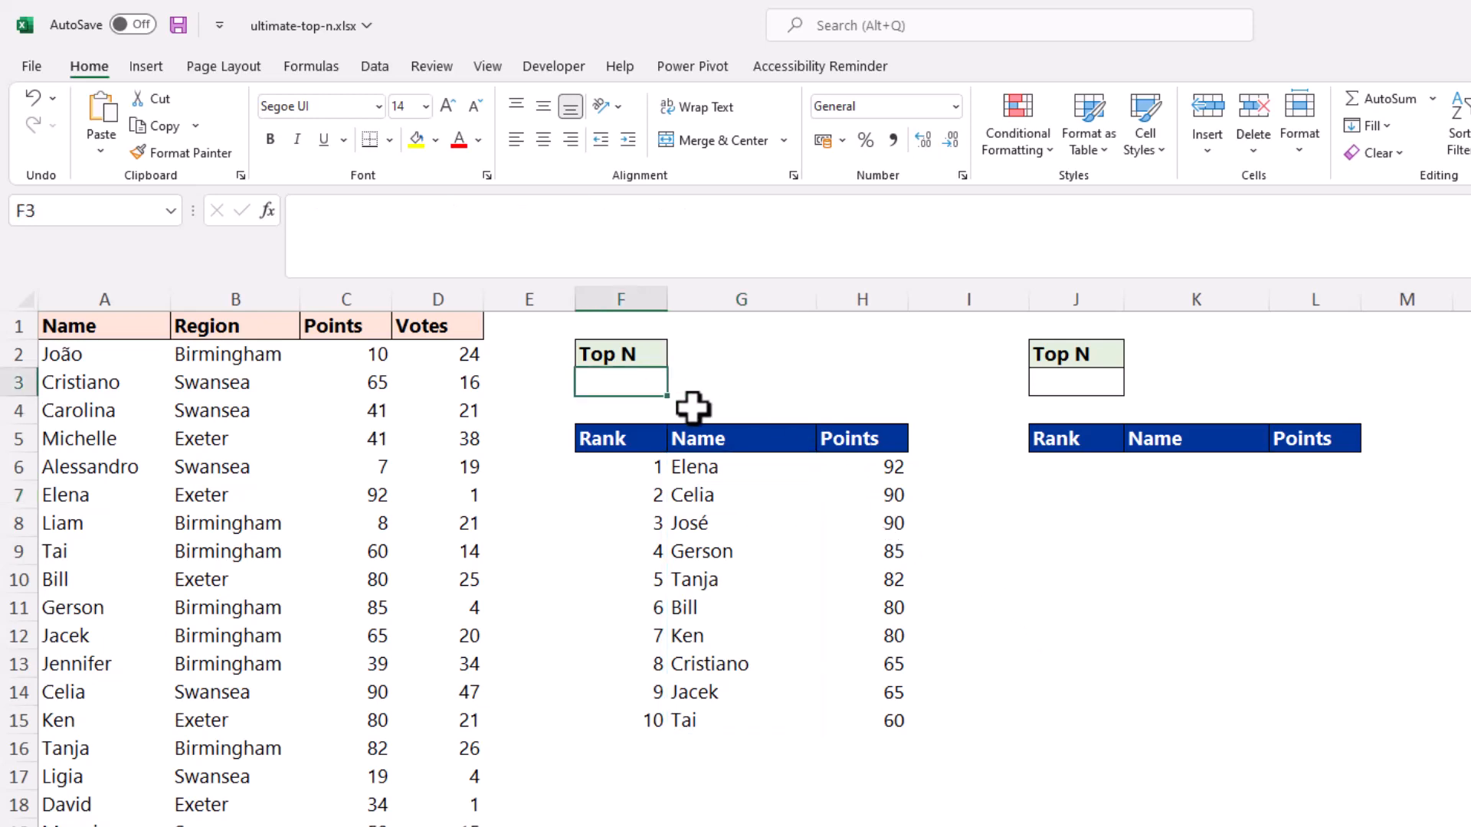
{"action": "type", "text": "5"}
{"action": "key", "text": "Return"}
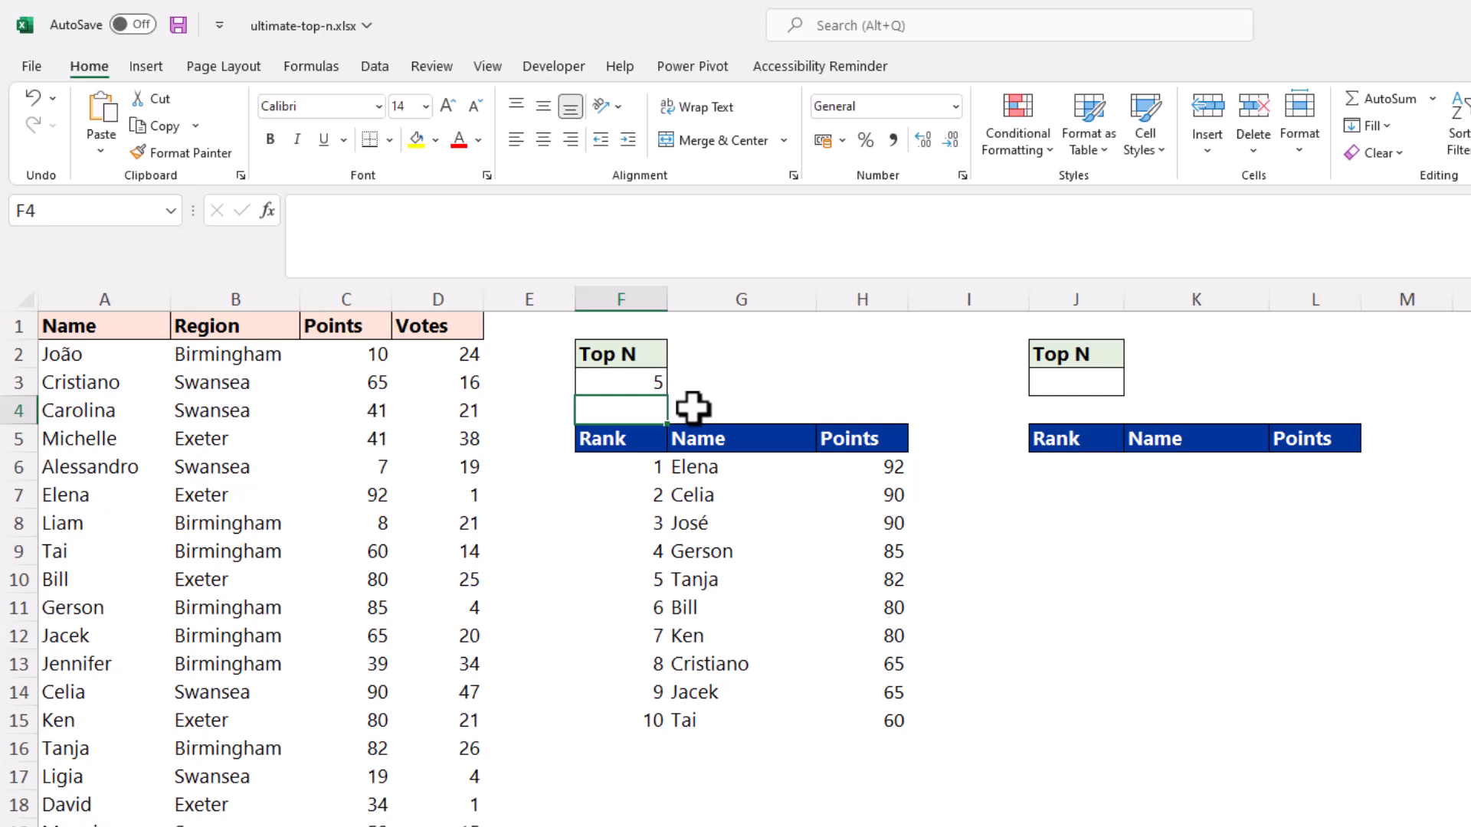
- Clear the typed rank numbers in F6:F15 and enter =SEQUENCE(F3) in F6 instead
{"action": "left_click_drag", "start_coordinate": [654, 466], "coordinate": [630, 722]}
{"action": "key", "text": "Delete"}
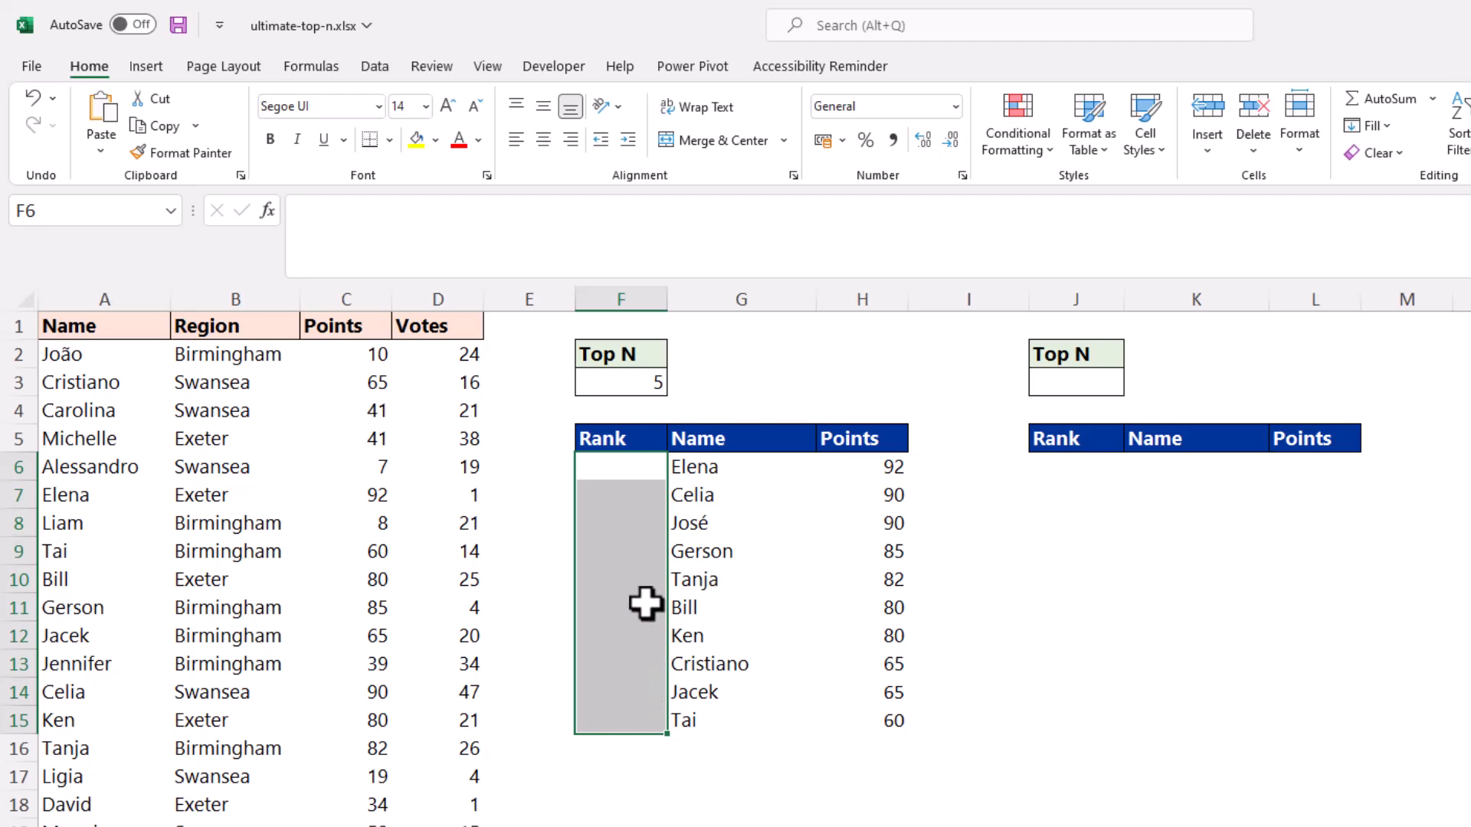
{"action": "left_click", "coordinate": [637, 475]}
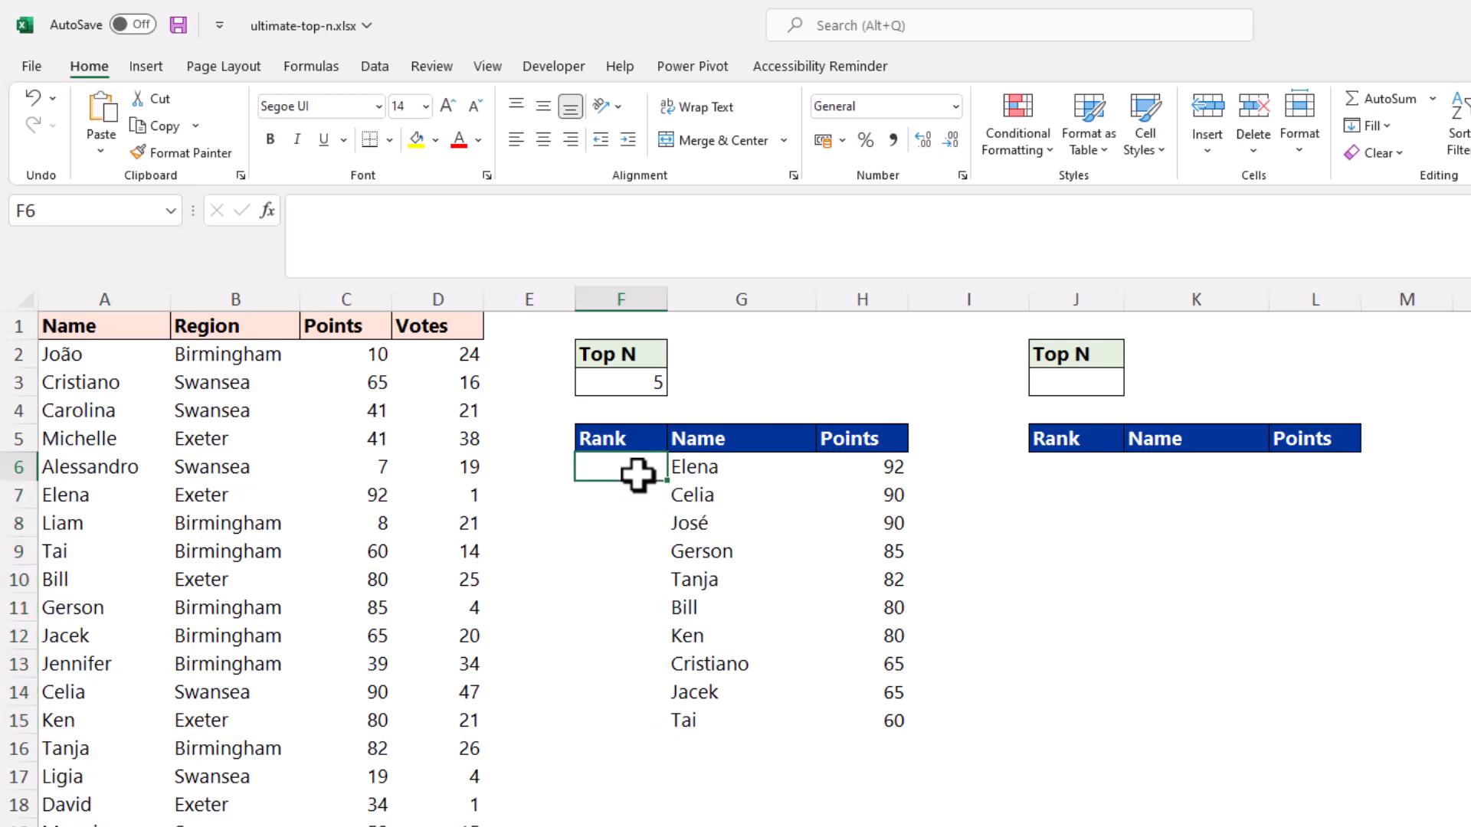
{"action": "type", "text": "=se"}
{"action": "key", "text": "Down"}
{"action": "key", "text": "Down"}
{"action": "key", "text": "Down"}
{"action": "key", "text": "Down"}
{"action": "key", "text": "Tab"}
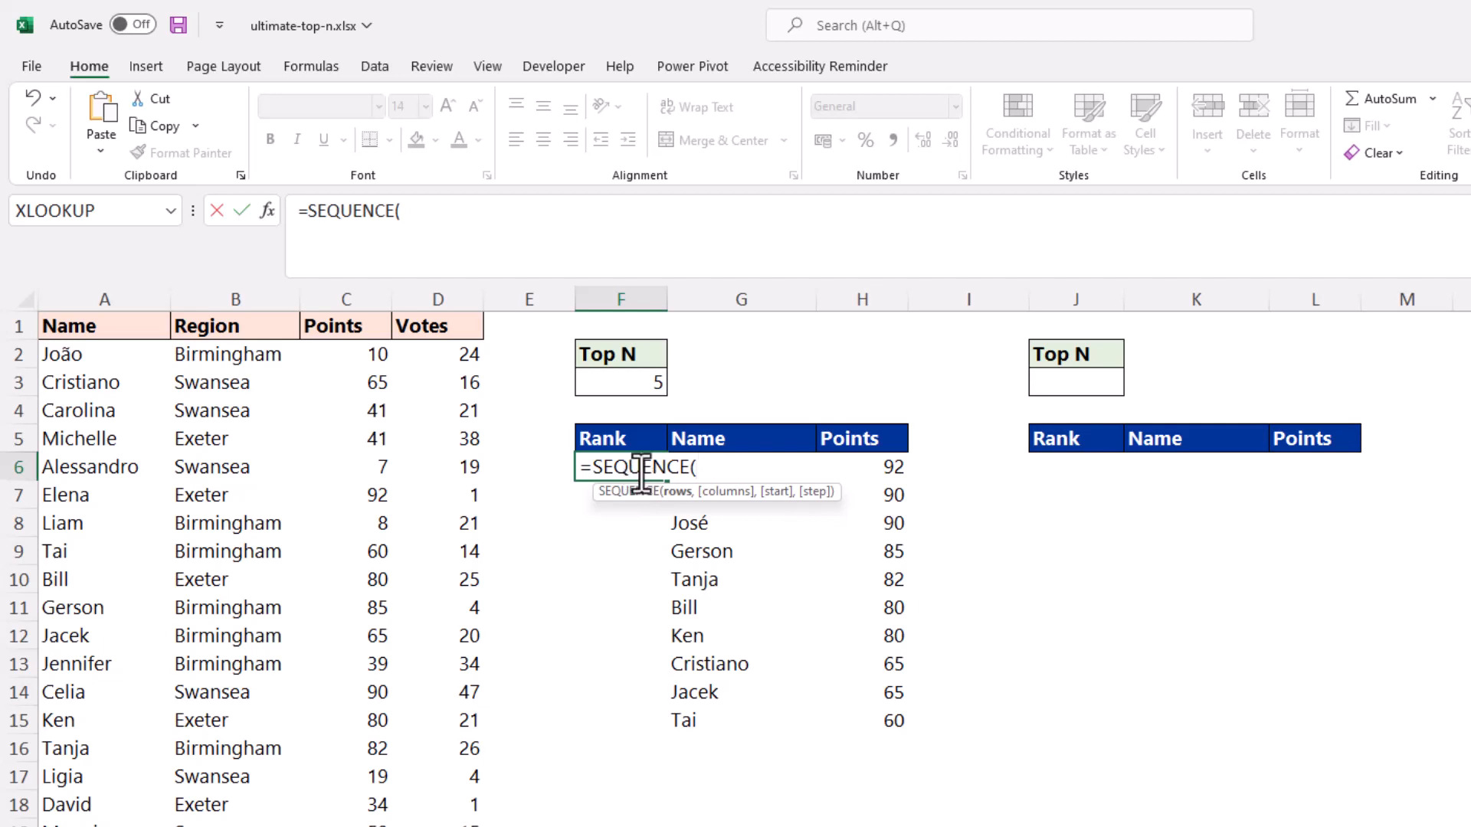
{"action": "left_click", "coordinate": [634, 387]}
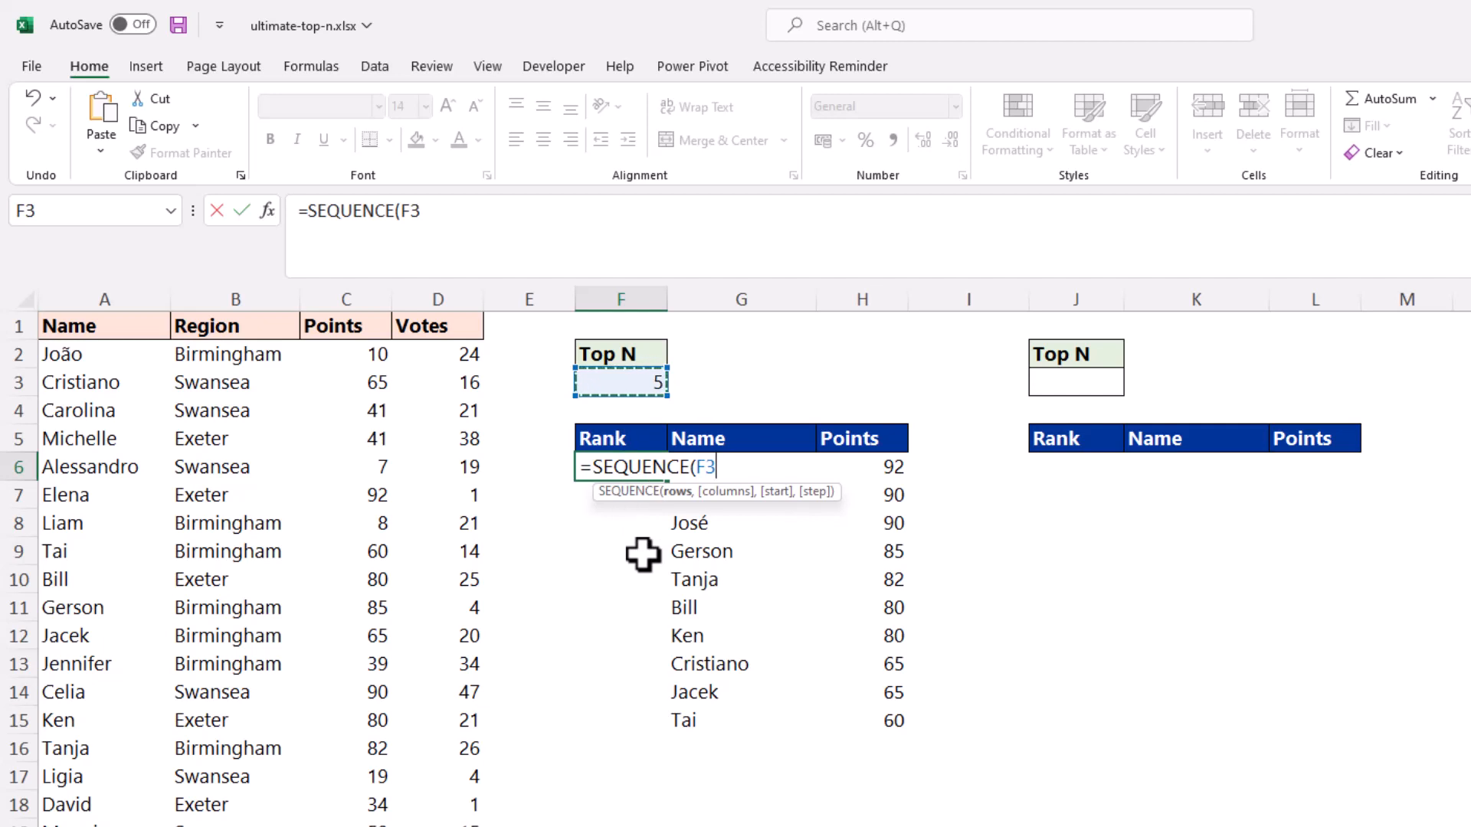
{"action": "type", "text": ")"}
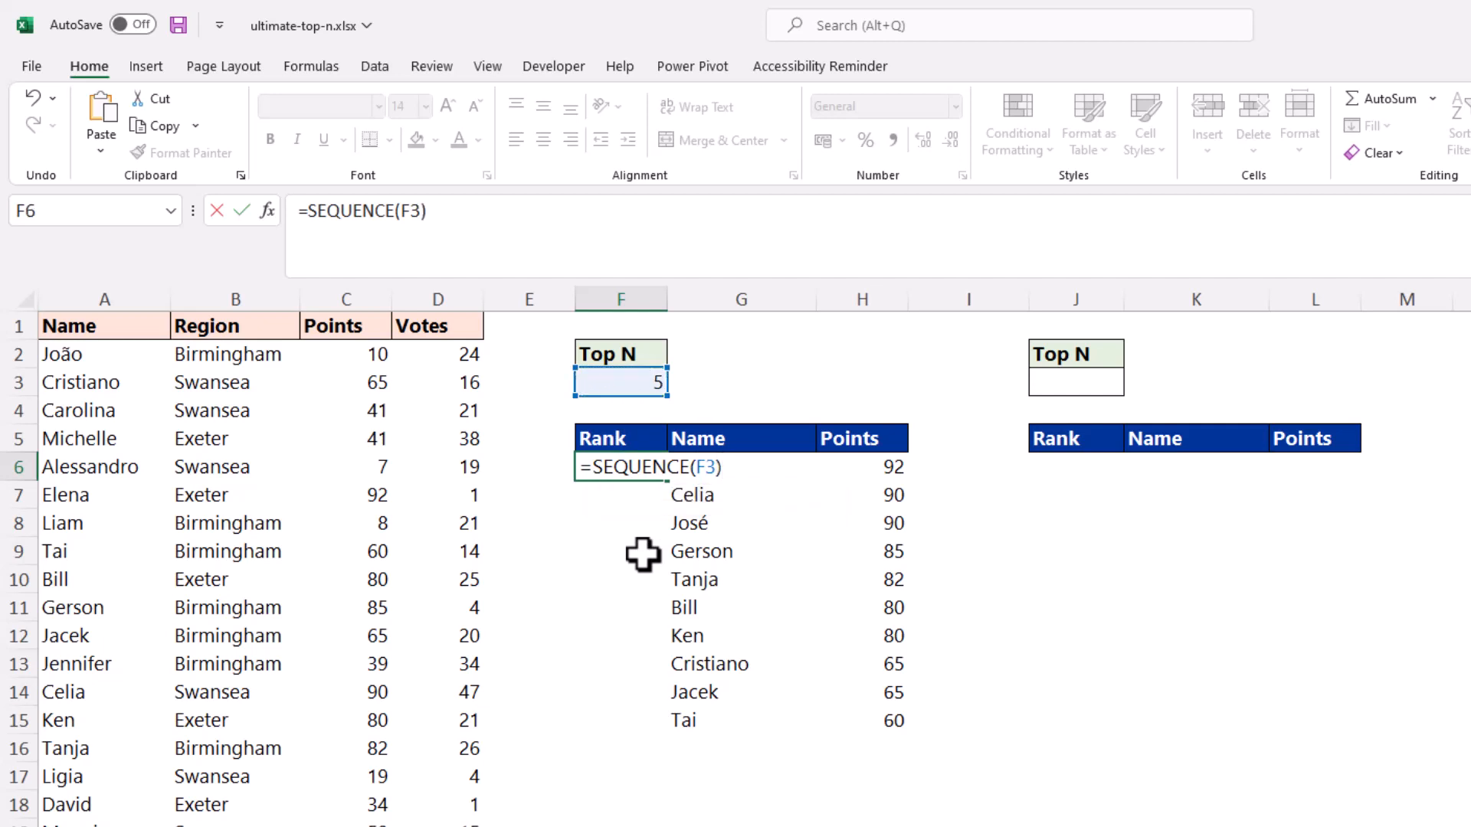
{"action": "key", "text": "Return"}
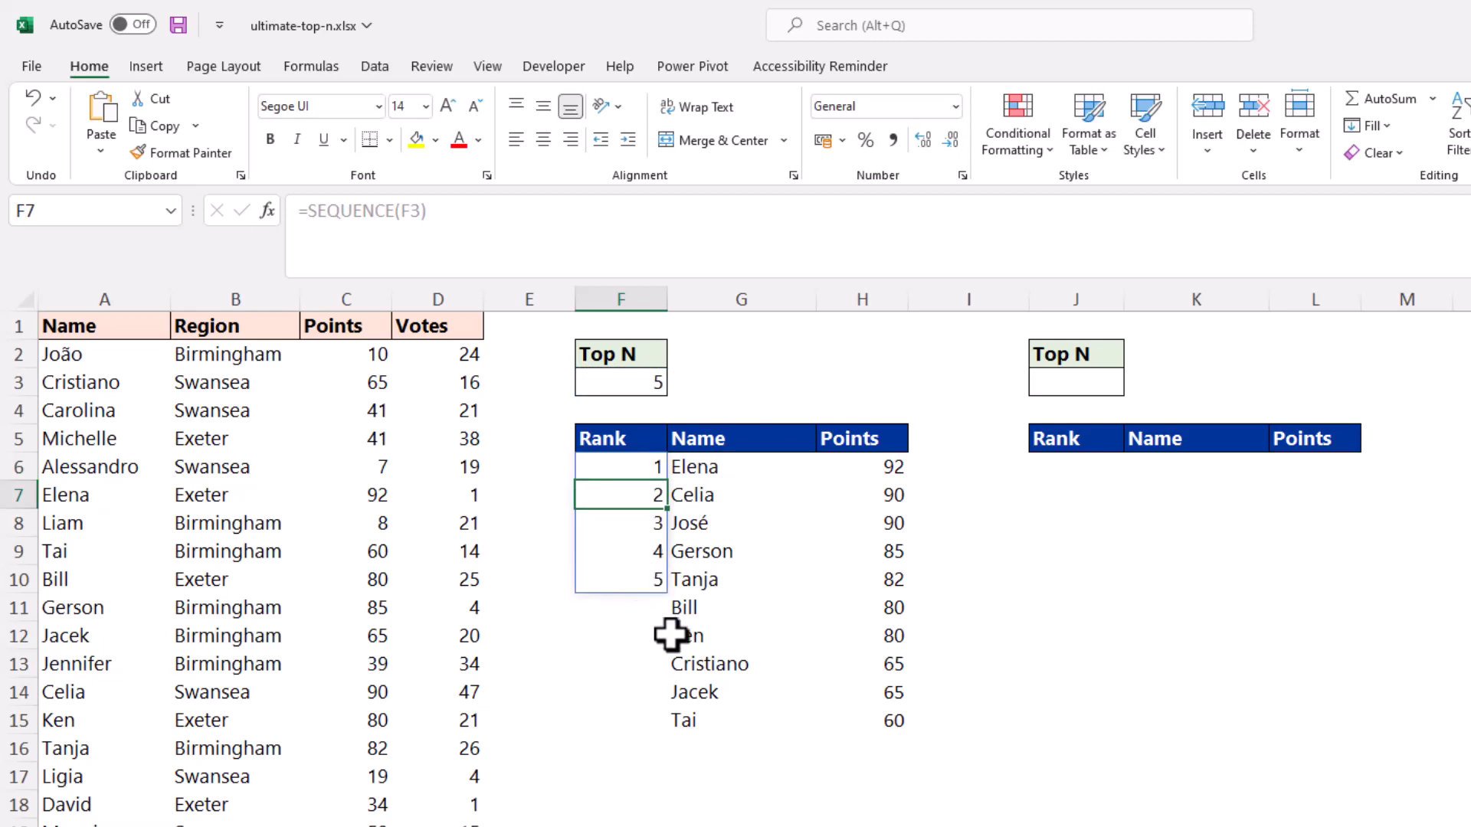
- Test the Rank column by setting Top N in F3 to 8, to 10, and back to 5
{"action": "left_click", "coordinate": [642, 388]}
{"action": "type", "text": "8"}
{"action": "key", "text": "Return"}
{"action": "key", "text": "Up"}
{"action": "type", "text": "10"}
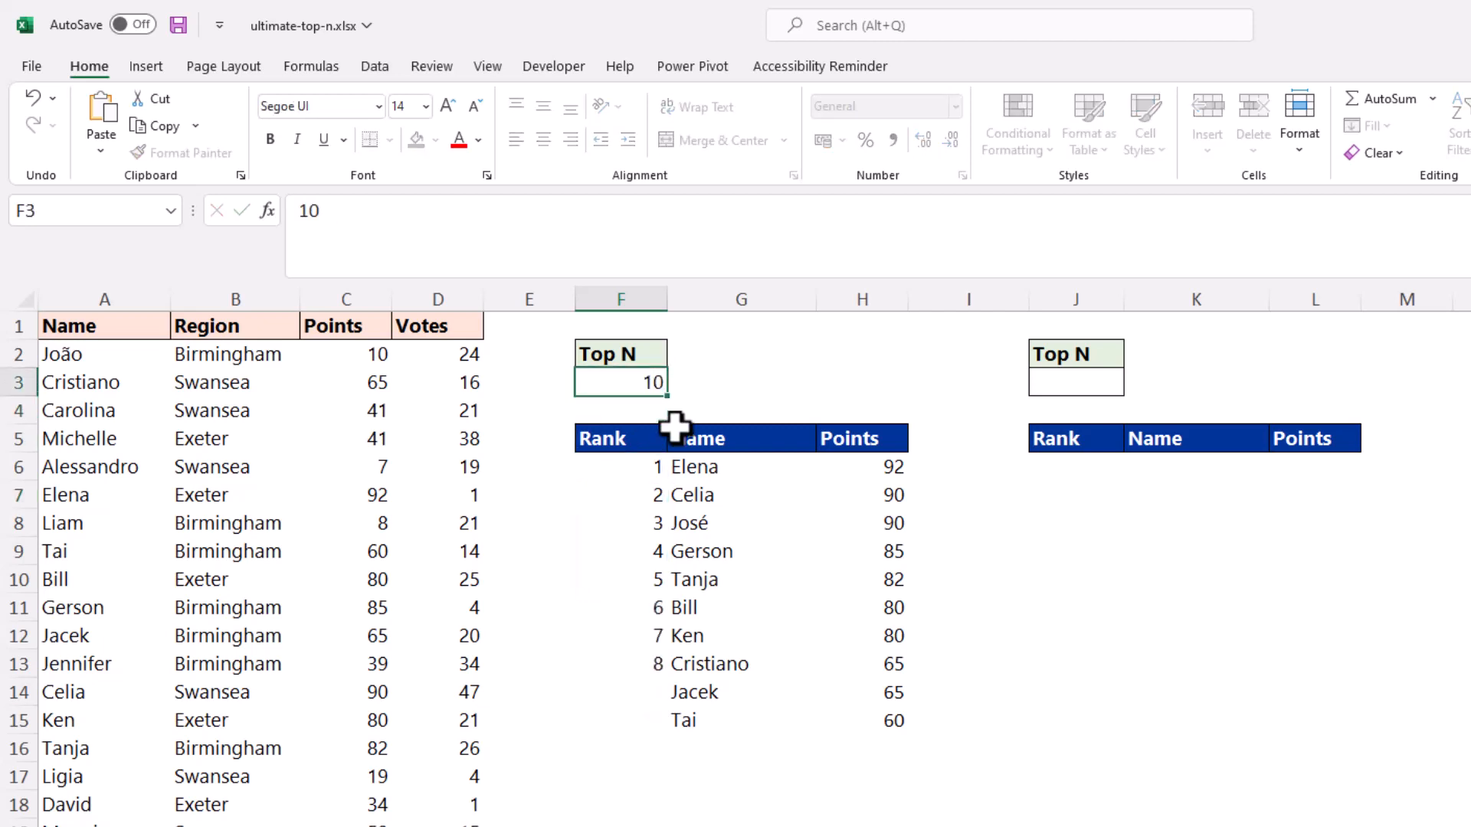
{"action": "key", "text": "Return"}
{"action": "key", "text": "Up"}
{"action": "type", "text": "5"}
{"action": "key", "text": "Return"}
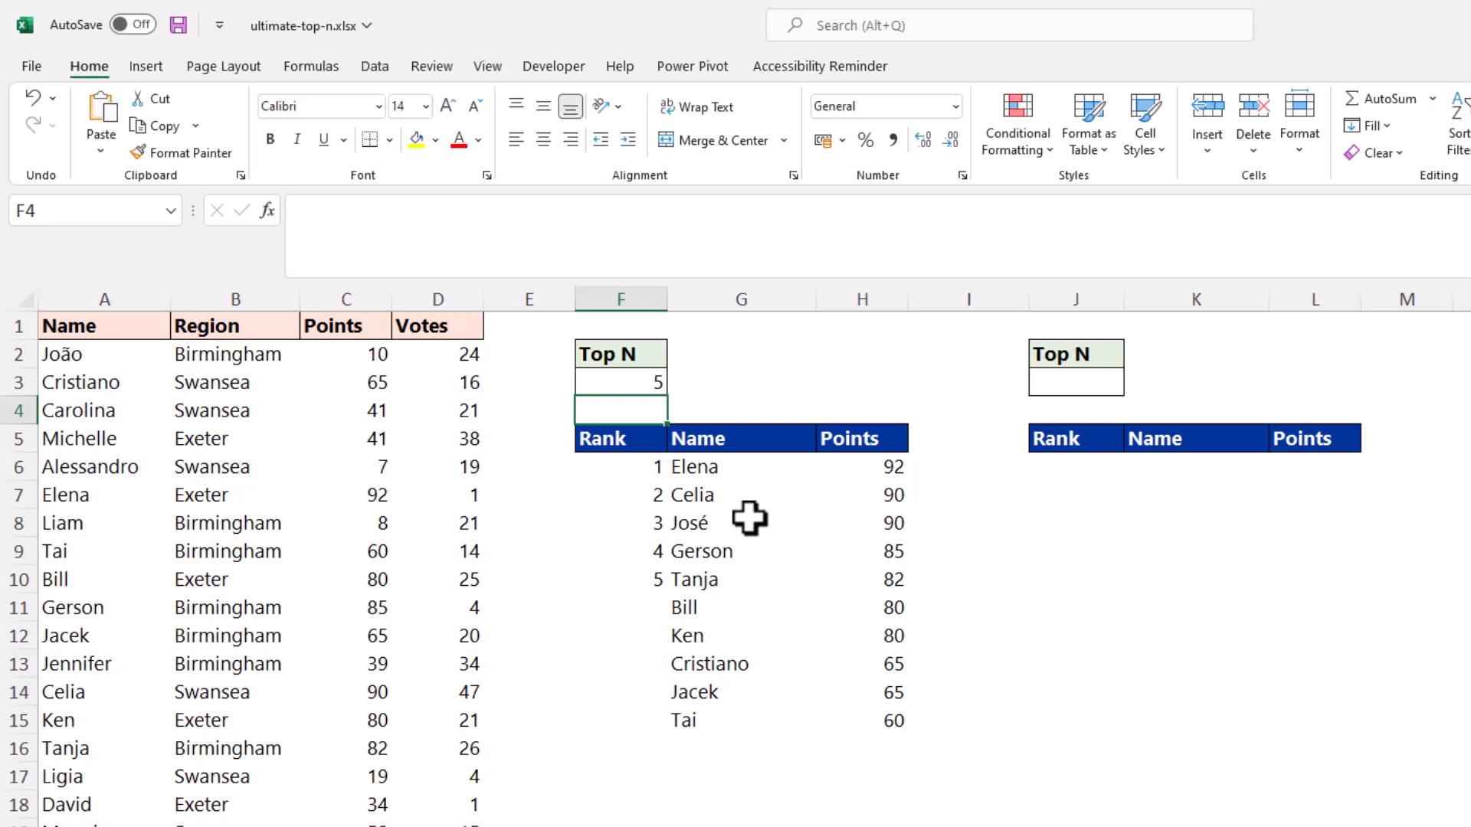
- Link the SEQUENCE row count in the G6 Name formula to cell F3, giving =INDEX(SORTBY(Points[Name],Points[Points],-1),SEQUENCE(F3))
{"action": "left_click", "coordinate": [742, 473]}
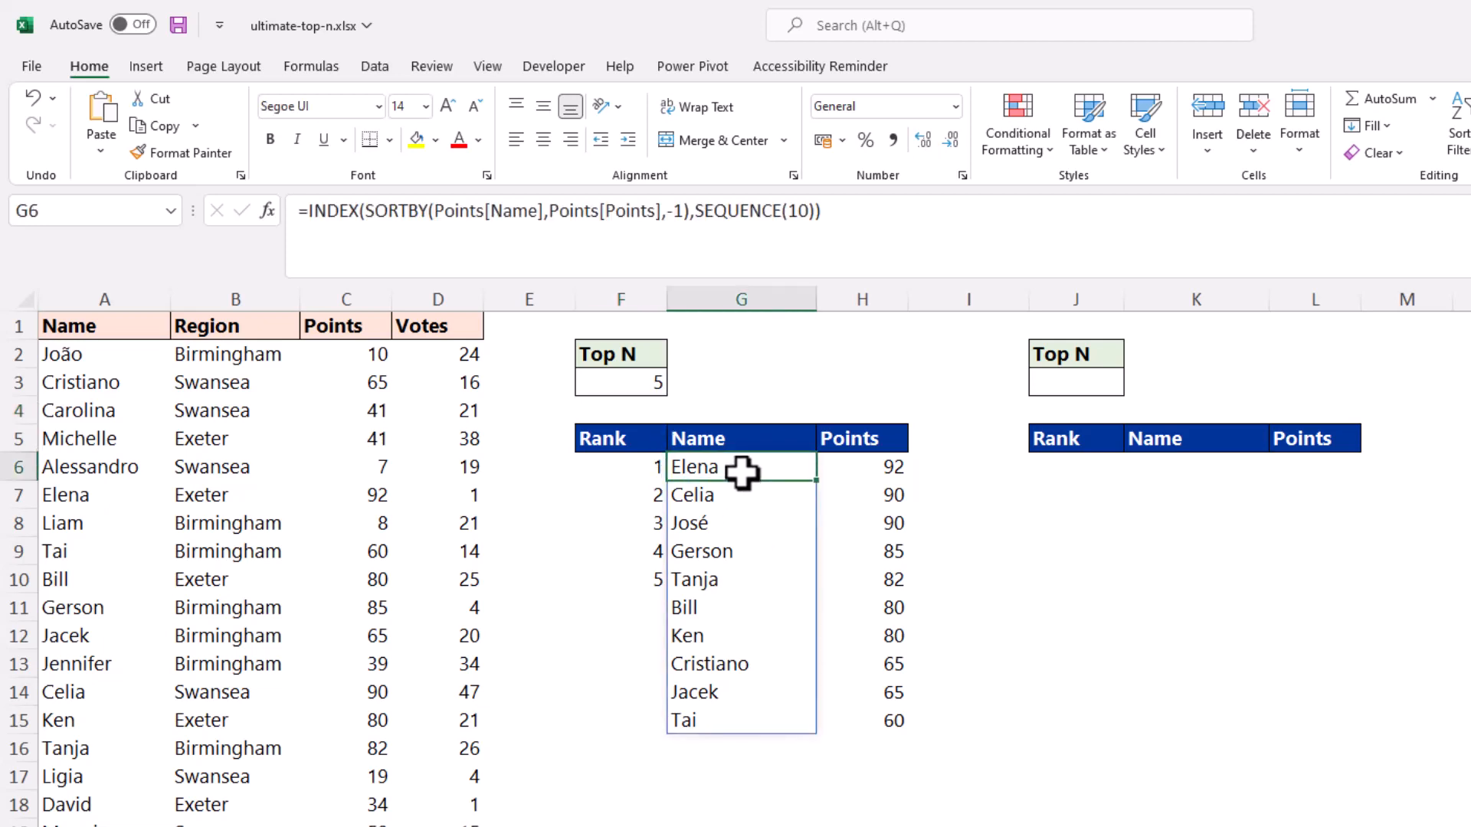
{"action": "double_click", "coordinate": [797, 211]}
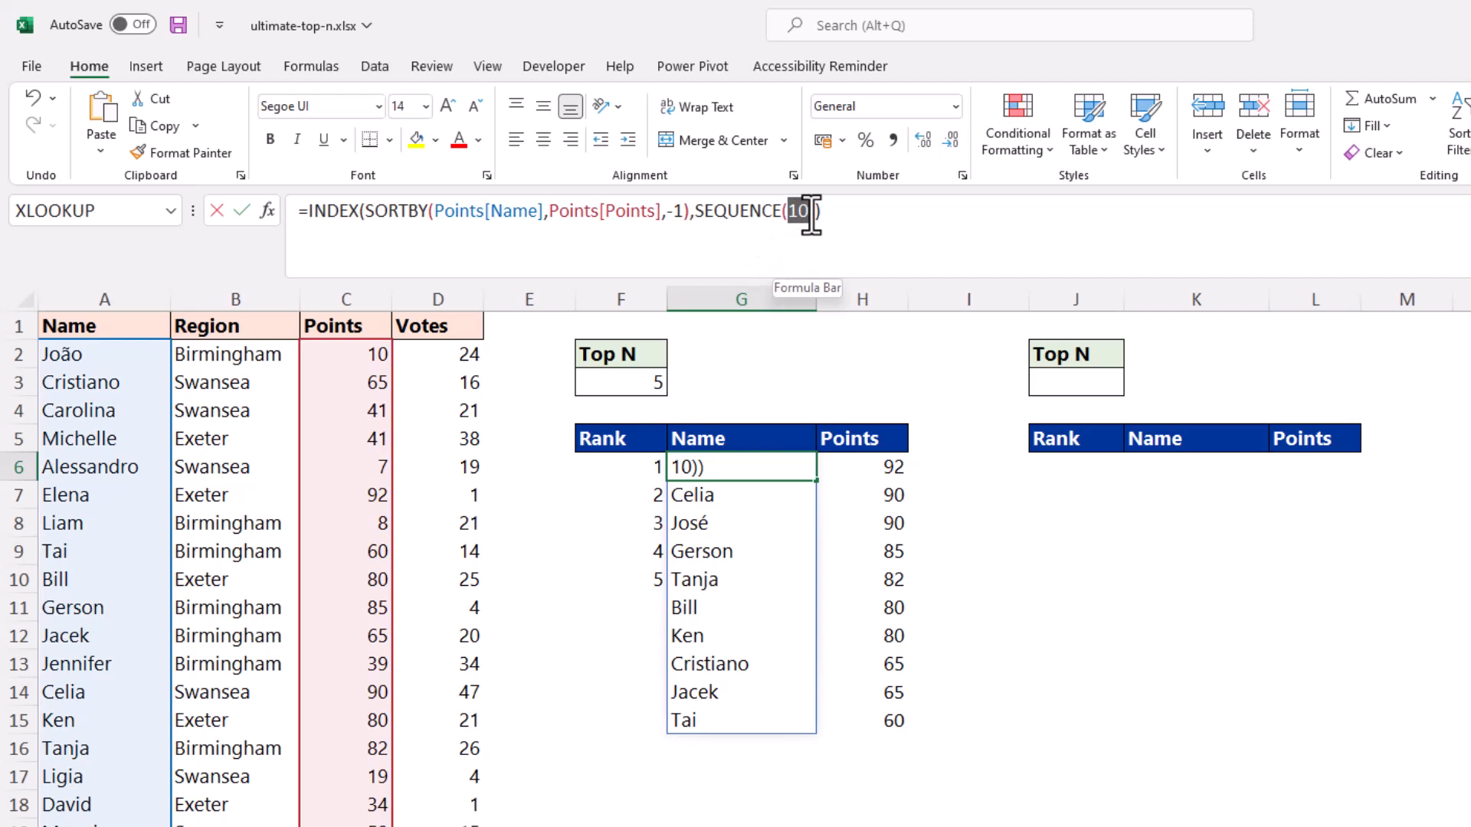
{"action": "left_click", "coordinate": [652, 378]}
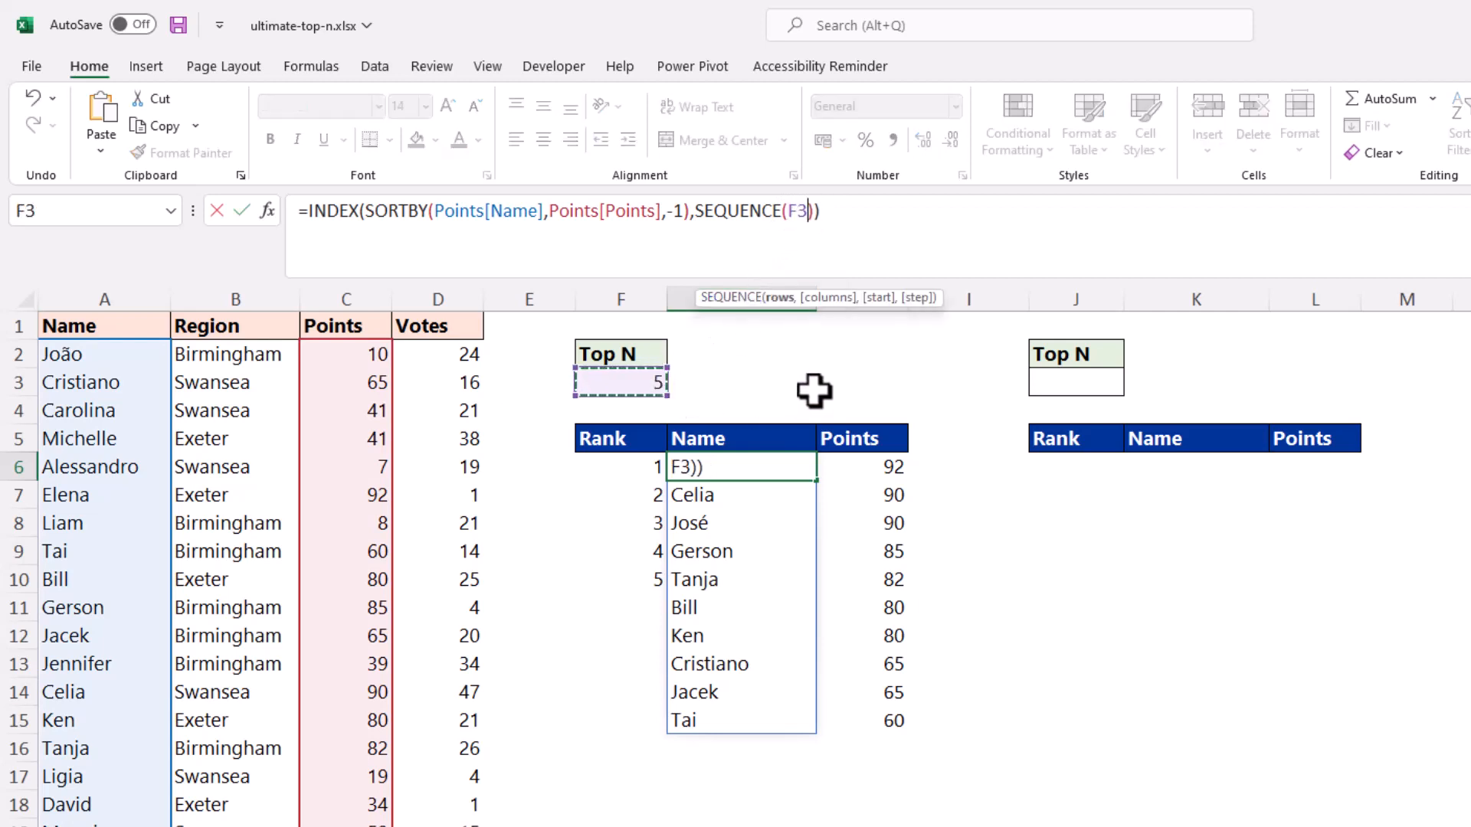
{"action": "key", "text": "Return"}
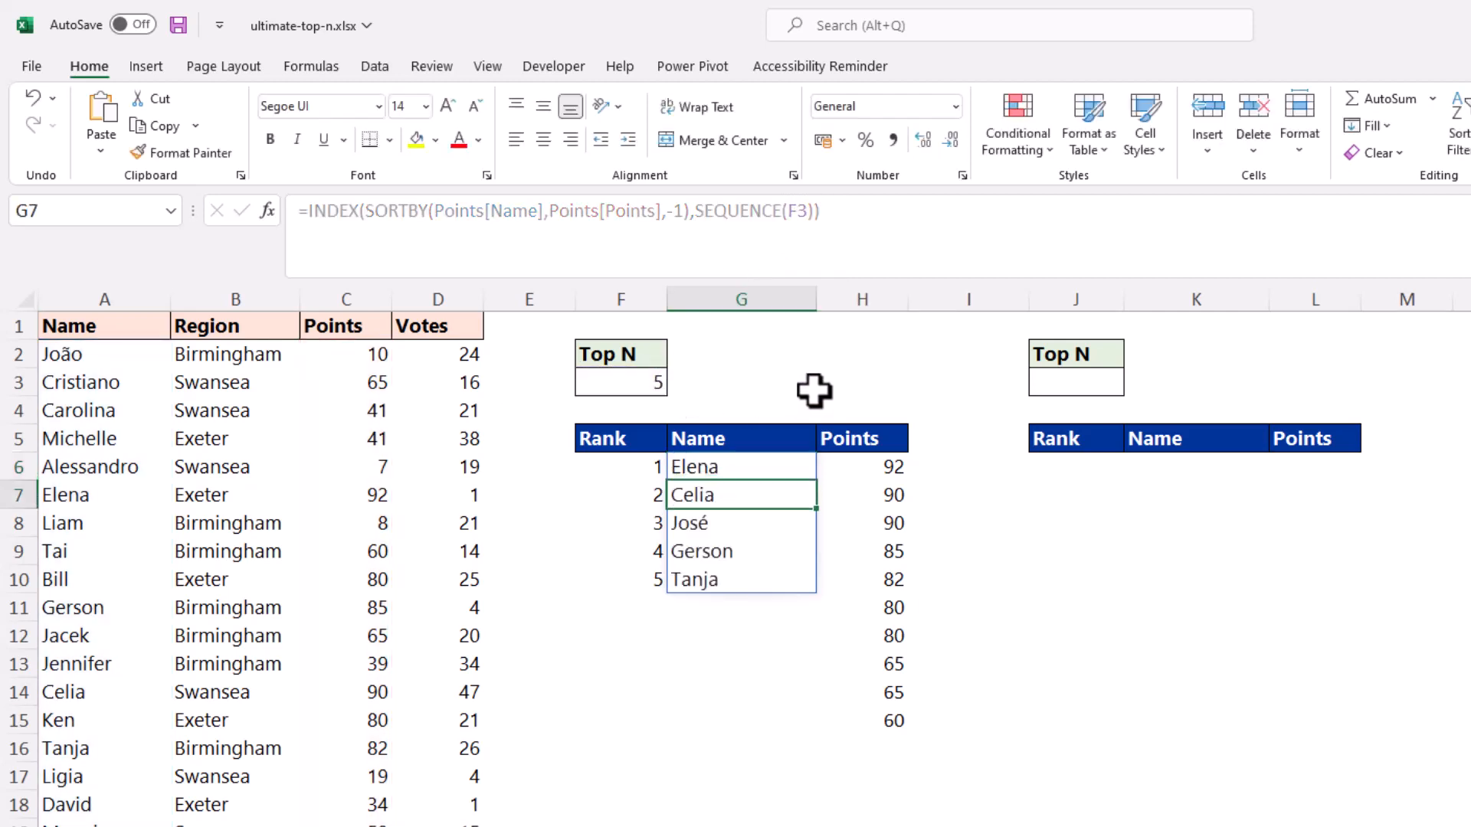
- Link the SEQUENCE row count in the H6 Points formula to cell F3, giving =INDEX(SORT(Points[Points],,-1),SEQUENCE(F3))
{"action": "left_click", "coordinate": [867, 472]}
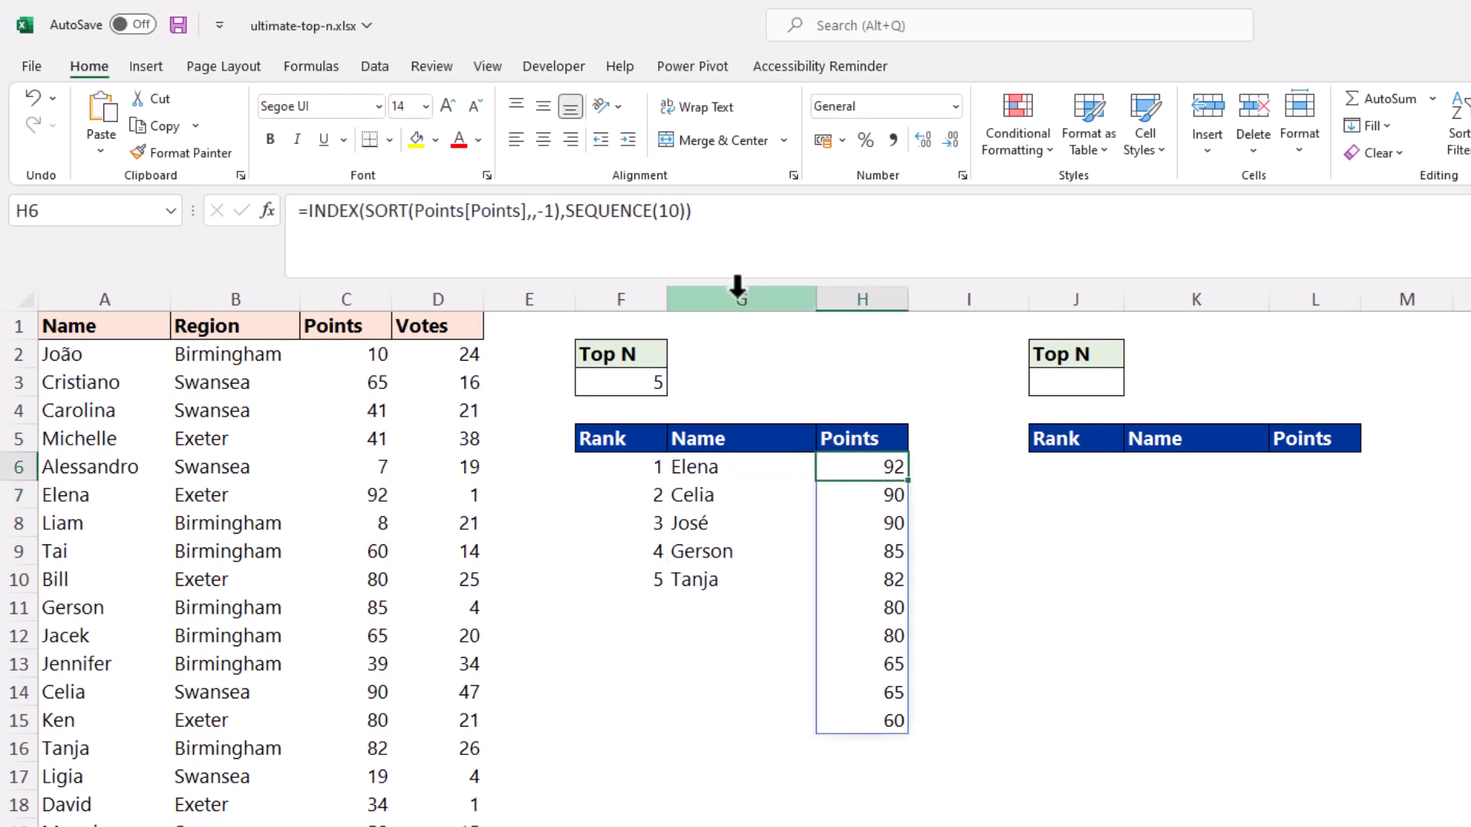
{"action": "left_click", "coordinate": [670, 211]}
{"action": "double_click", "coordinate": [670, 211]}
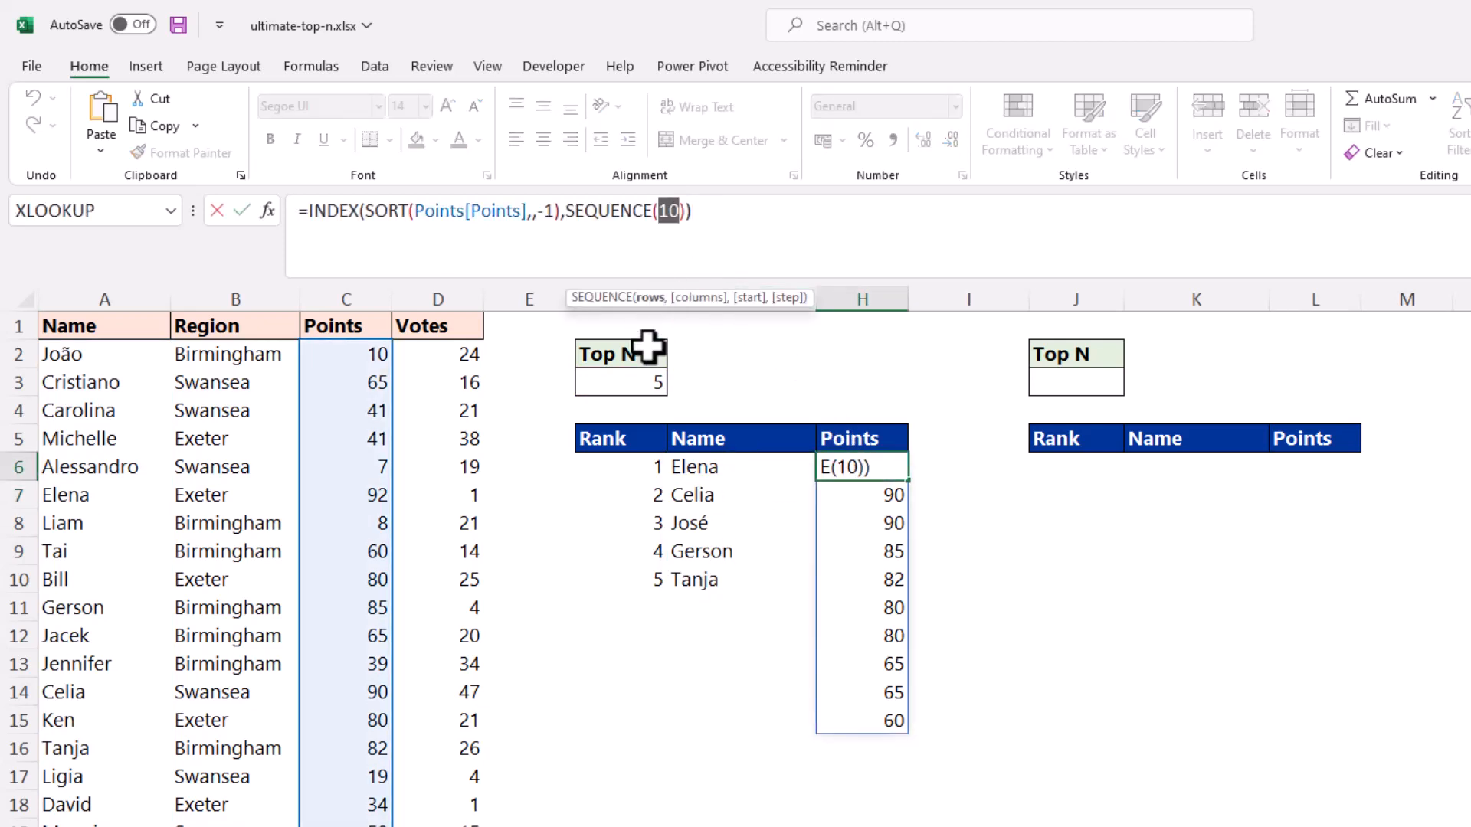
{"action": "left_click", "coordinate": [647, 378]}
{"action": "key", "text": "Return"}
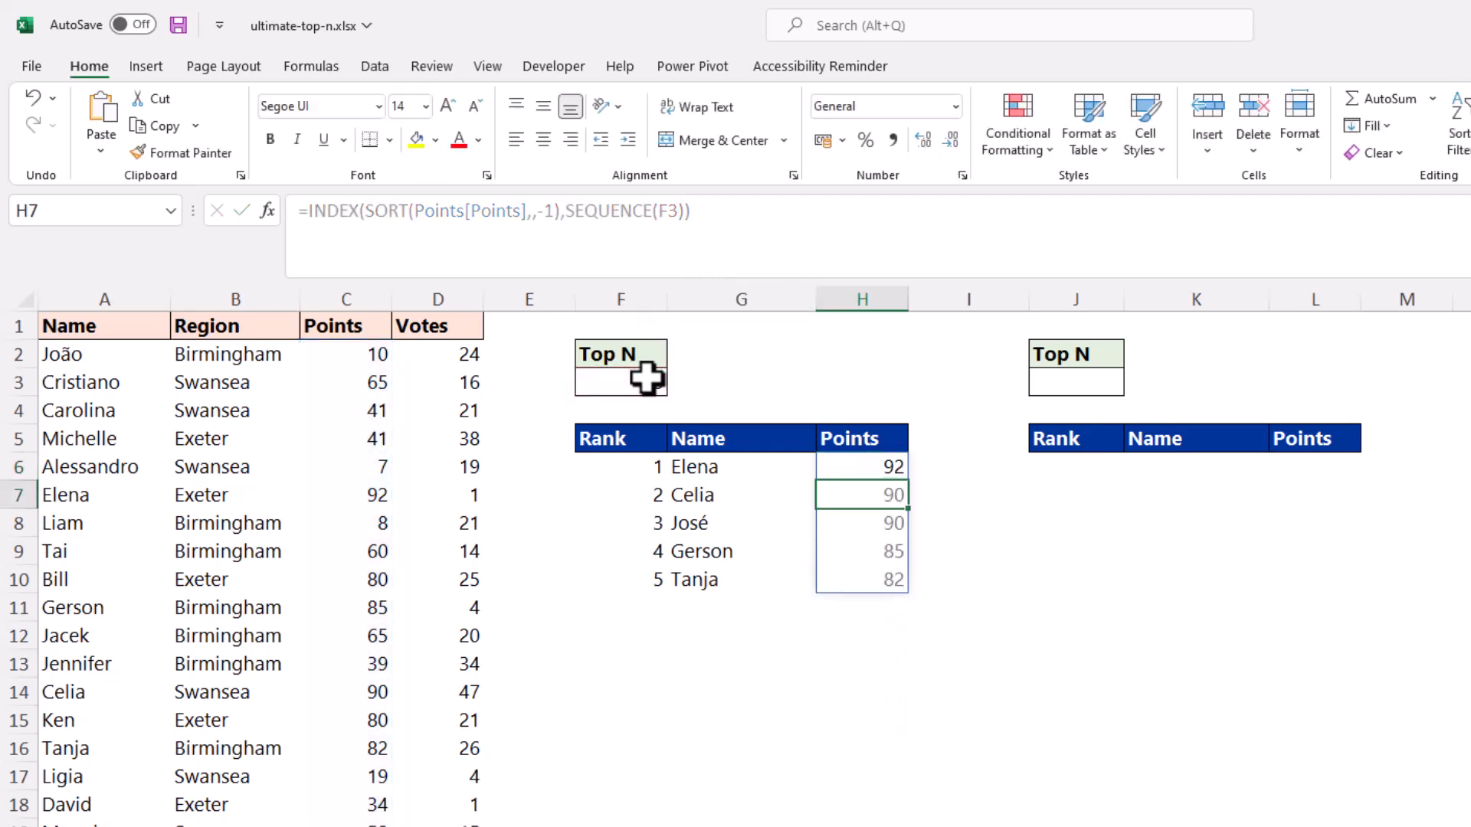
- Test all three columns of the list by setting Top N in F3 to 8 and back to 5
{"action": "left_click", "coordinate": [624, 383]}
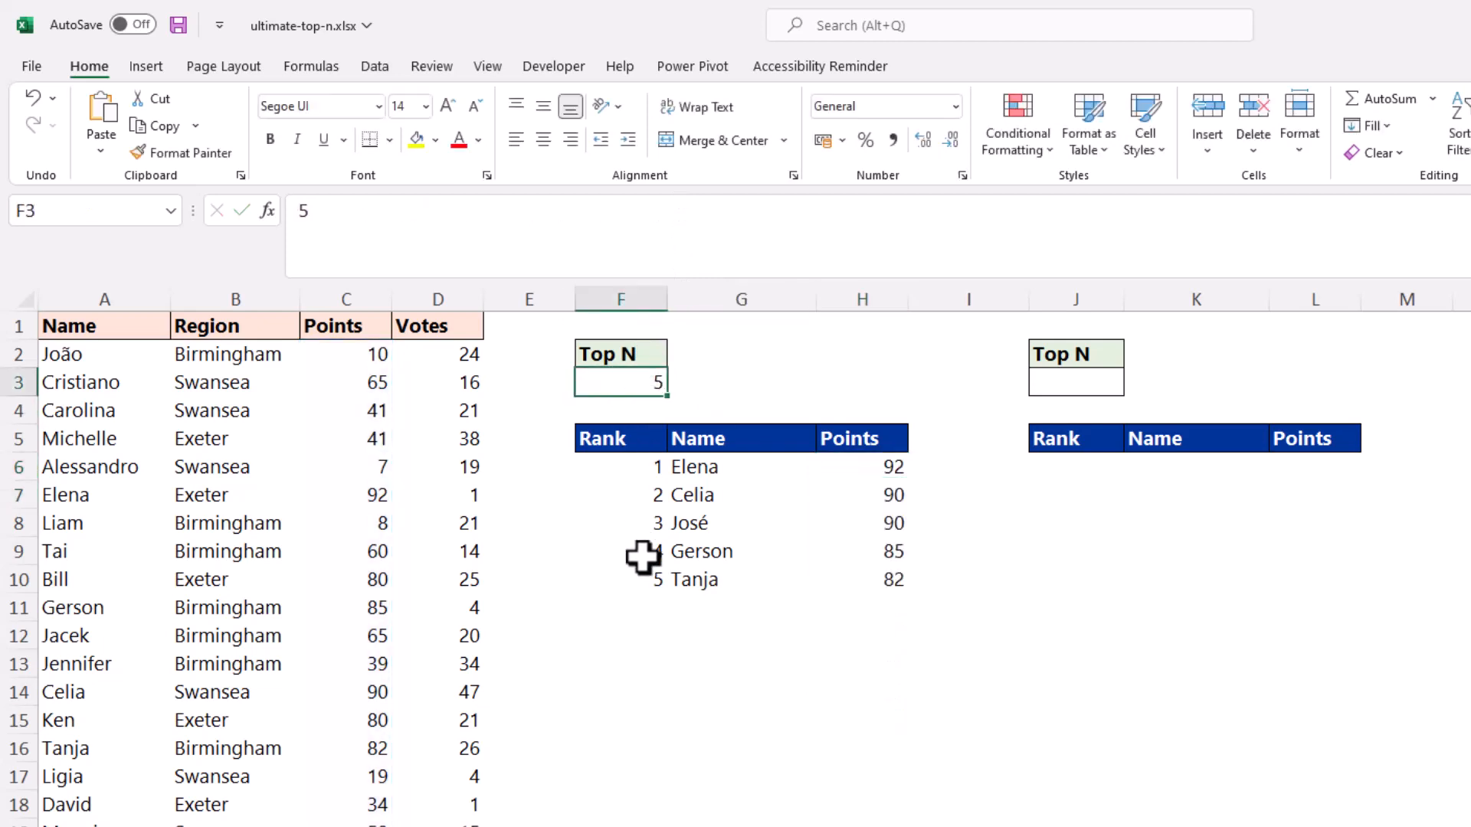
{"action": "type", "text": "8"}
{"action": "key", "text": "Return"}
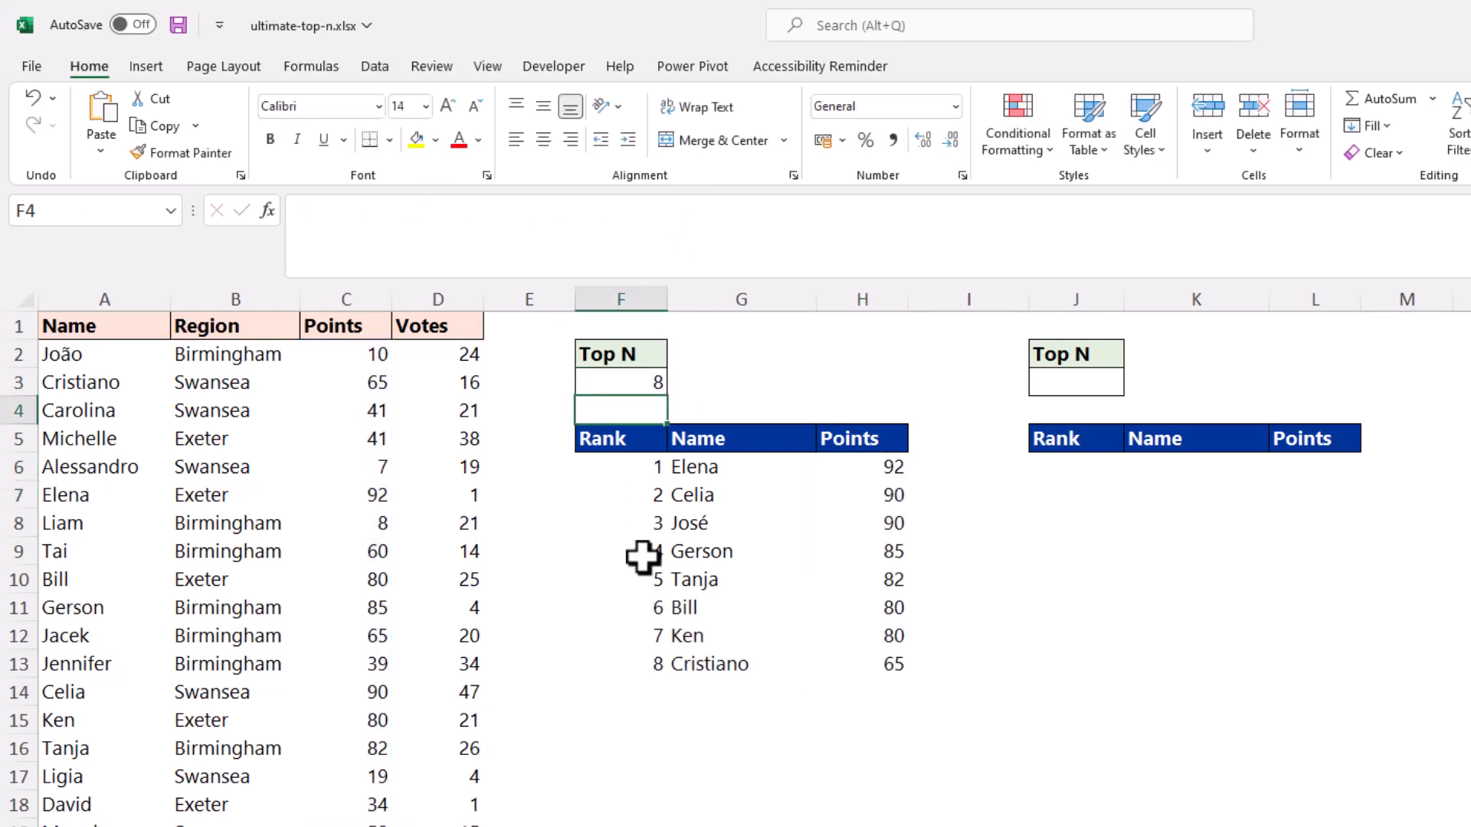
{"action": "key", "text": "Up"}
{"action": "type", "text": "5"}
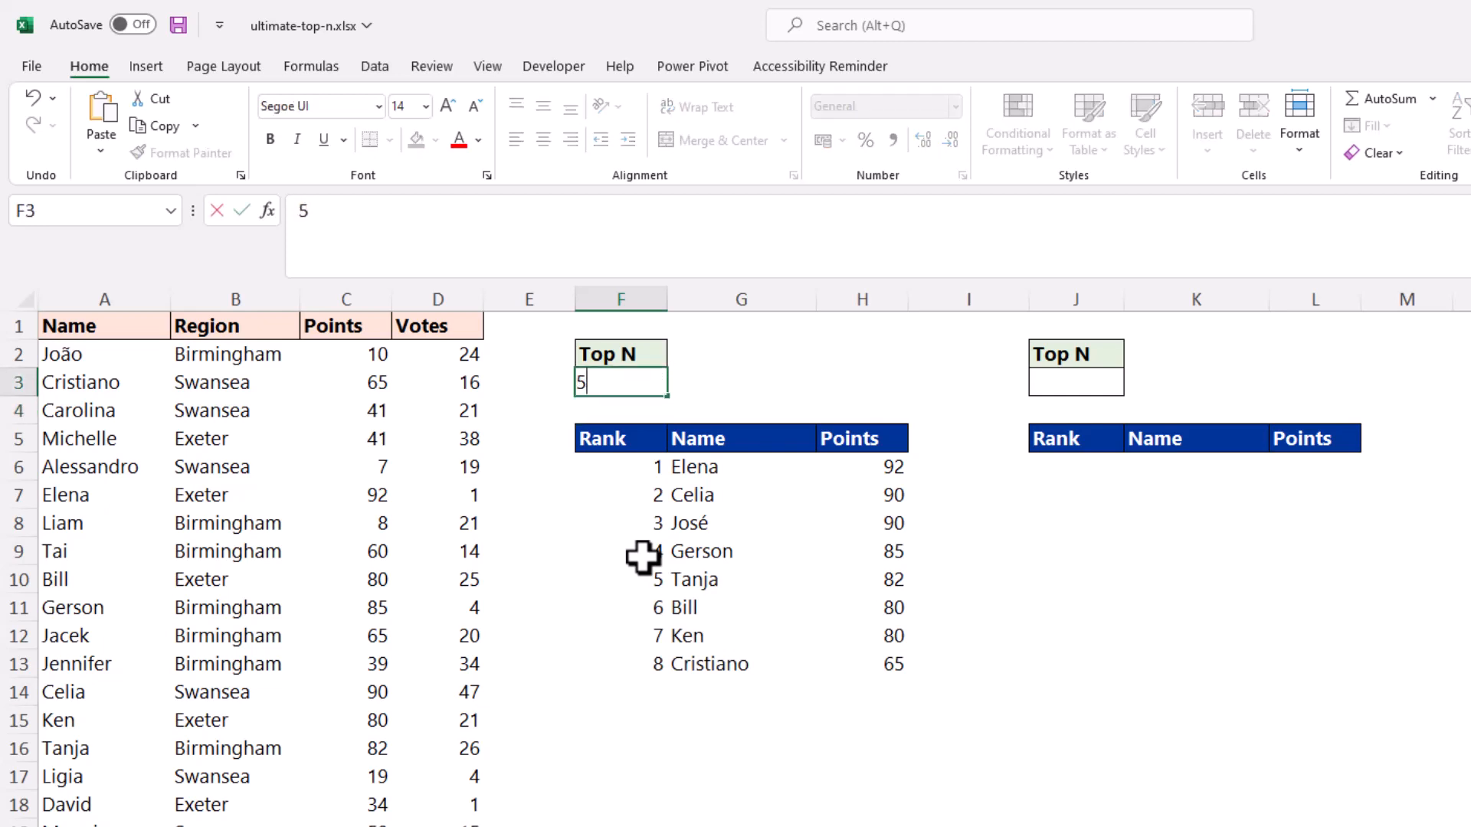
{"action": "key", "text": "Return"}
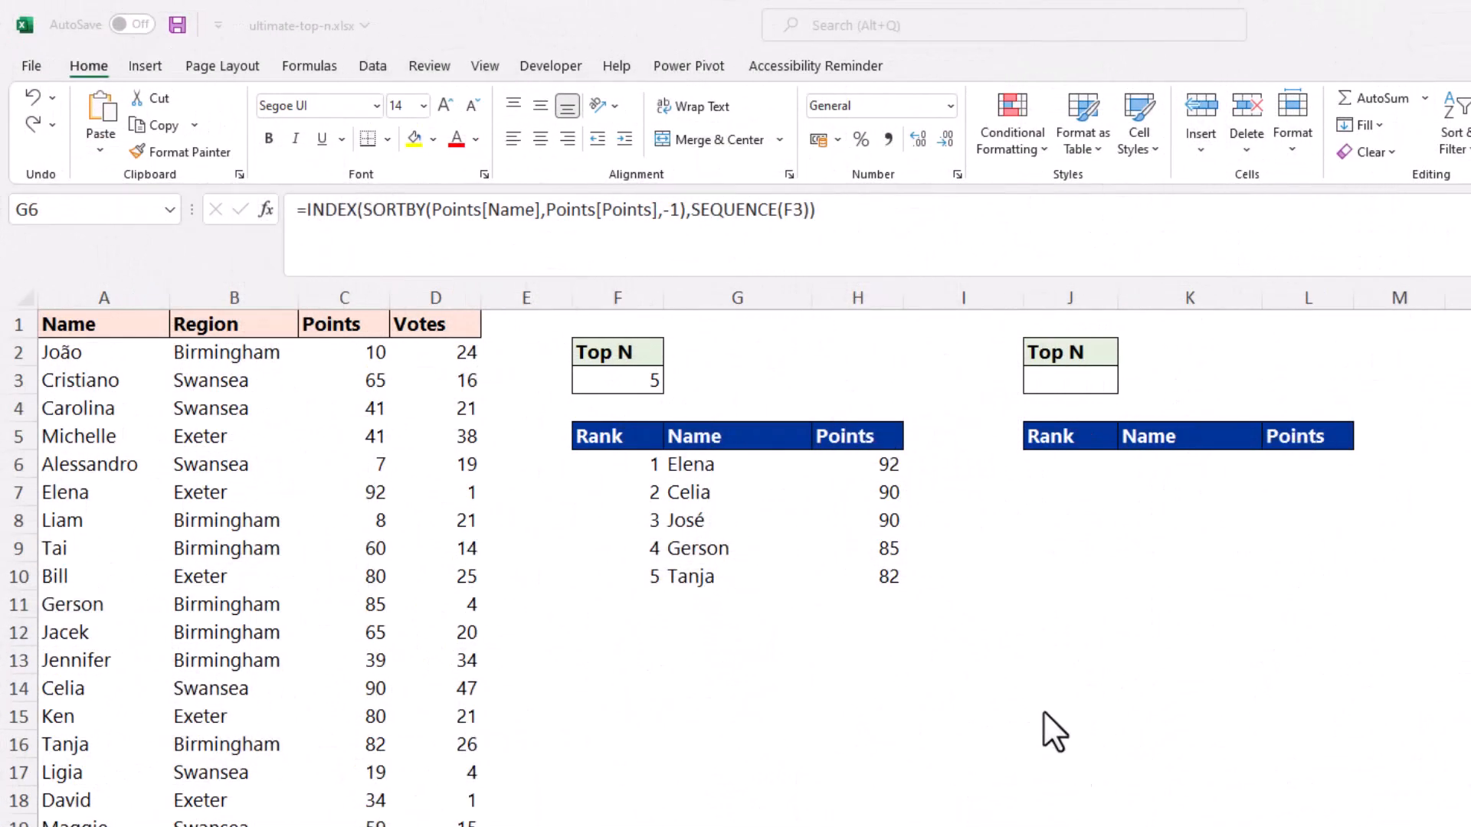
- Clear the Name and Points results from G6:H10, keeping the Rank column
{"action": "left_click", "coordinate": [807, 529]}
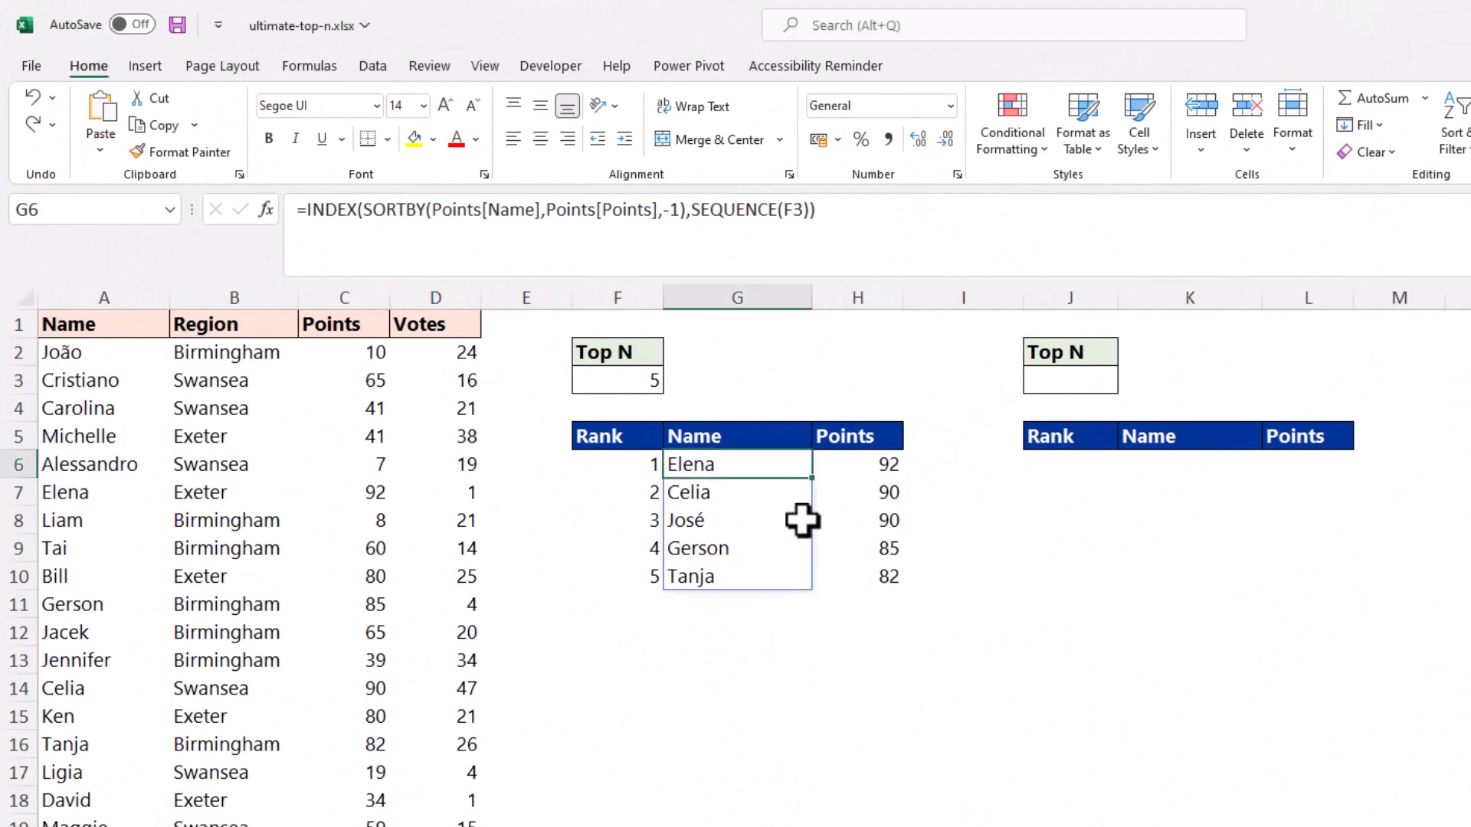
{"action": "left_click_drag", "start_coordinate": [775, 470], "coordinate": [866, 588]}
{"action": "key", "text": "Delete"}
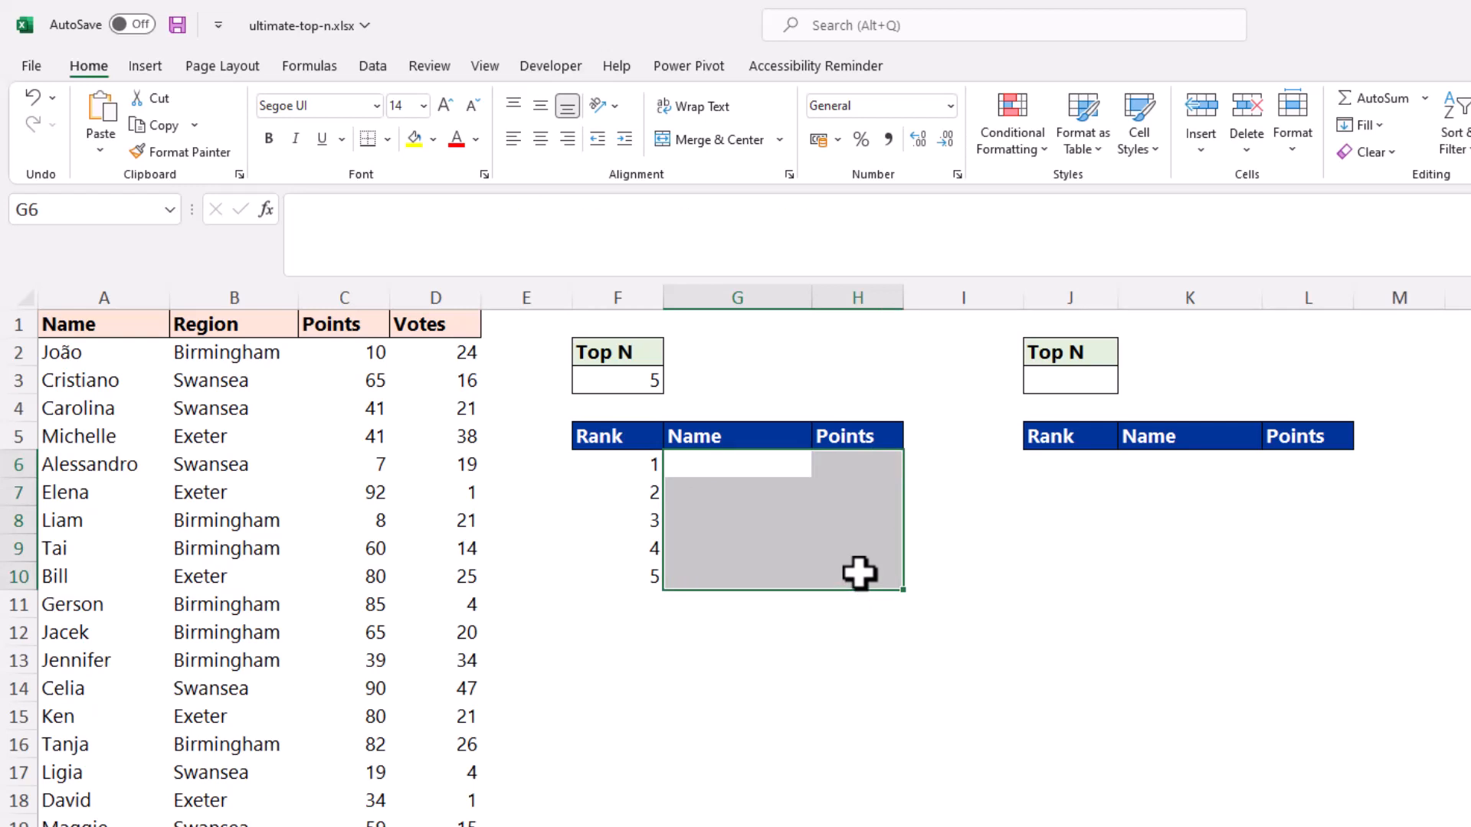
- Start a formula in G6 with =SORT(CHOOSECOLS(Points, using the Points table as the source array
{"action": "left_click", "coordinate": [791, 466]}
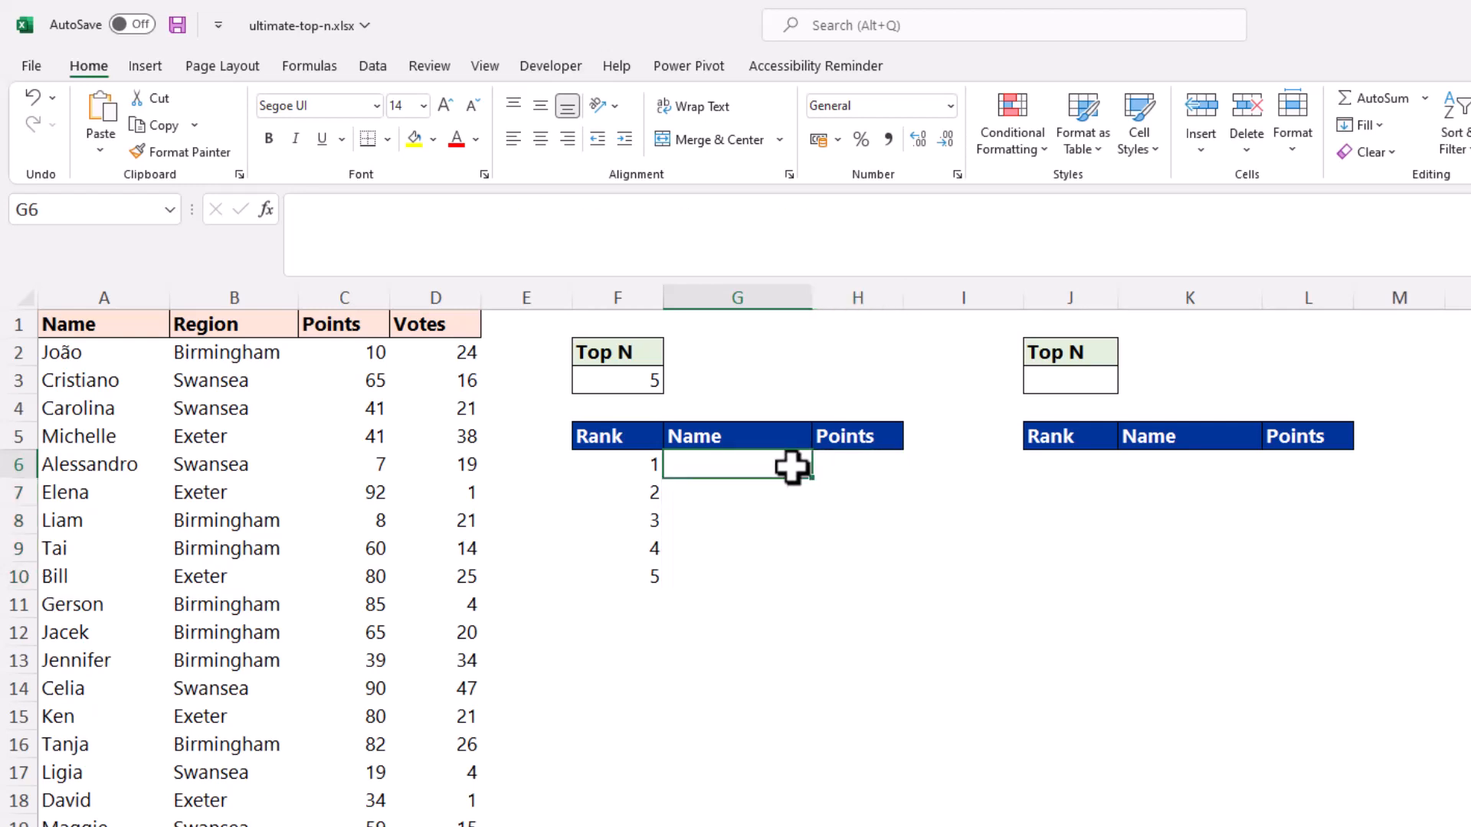
{"action": "type", "text": "=sort"}
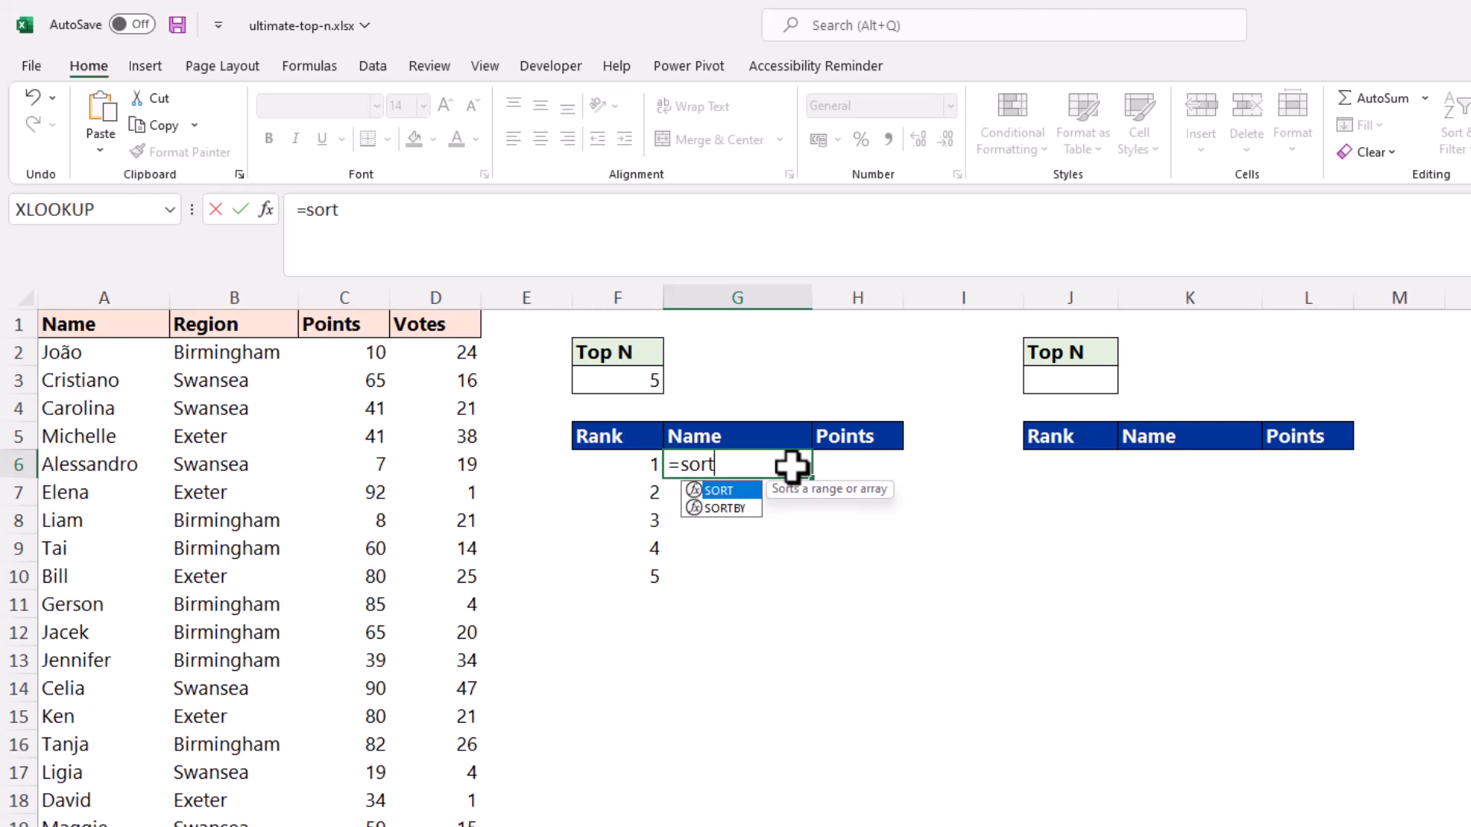
{"action": "key", "text": "Tab"}
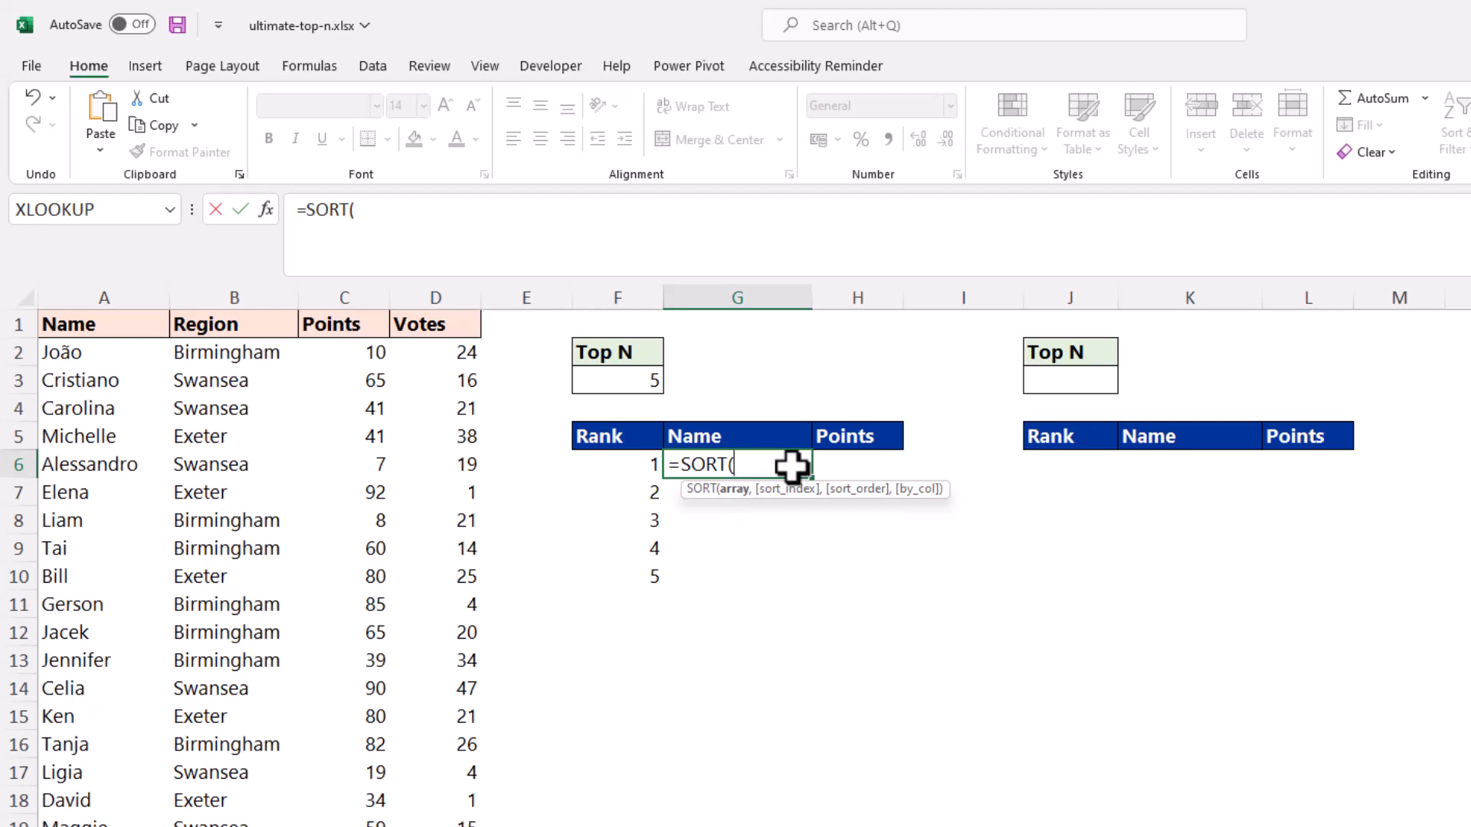
{"action": "type", "text": "choo"}
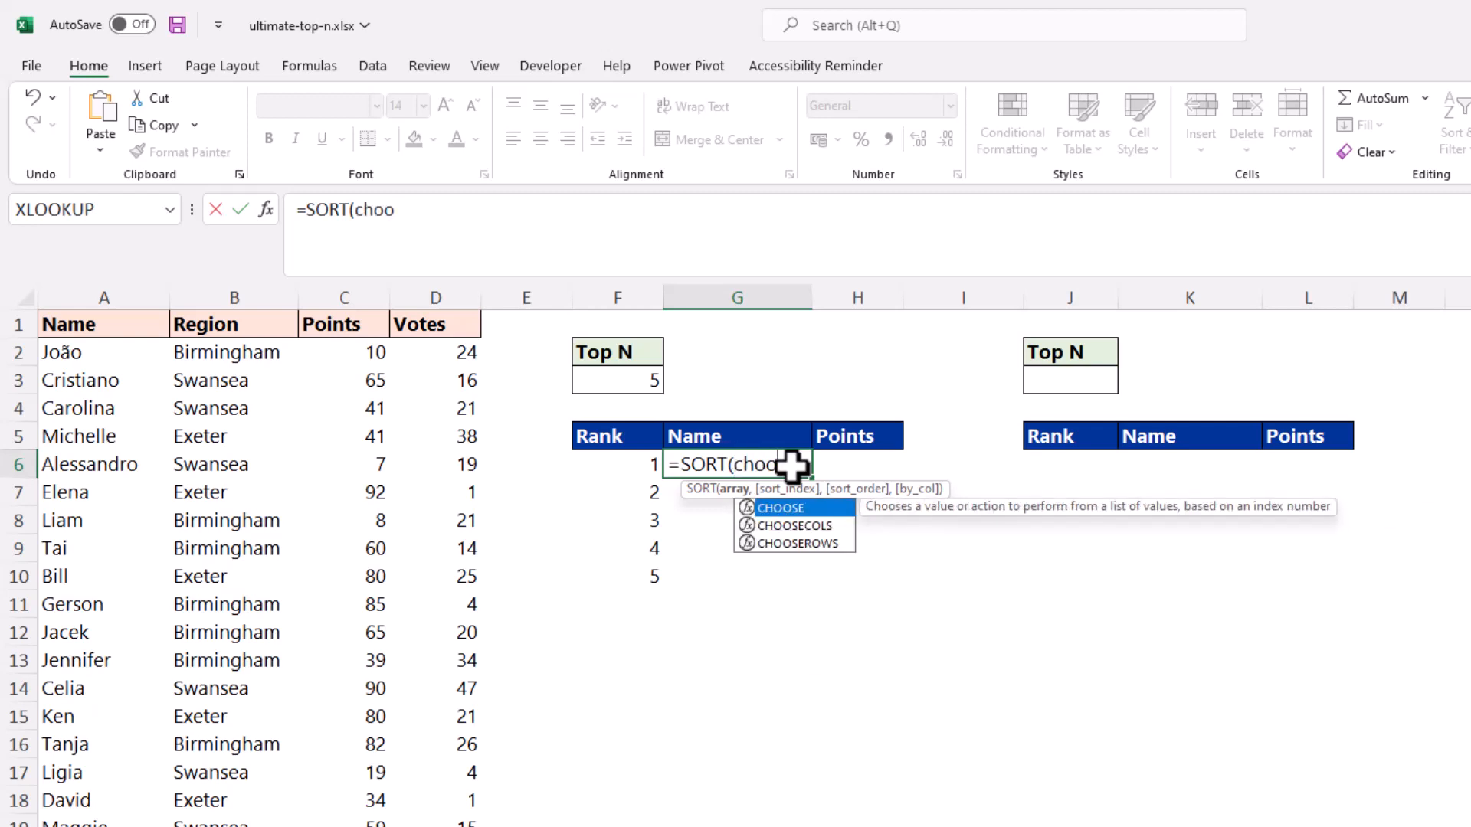
{"action": "key", "text": "Down"}
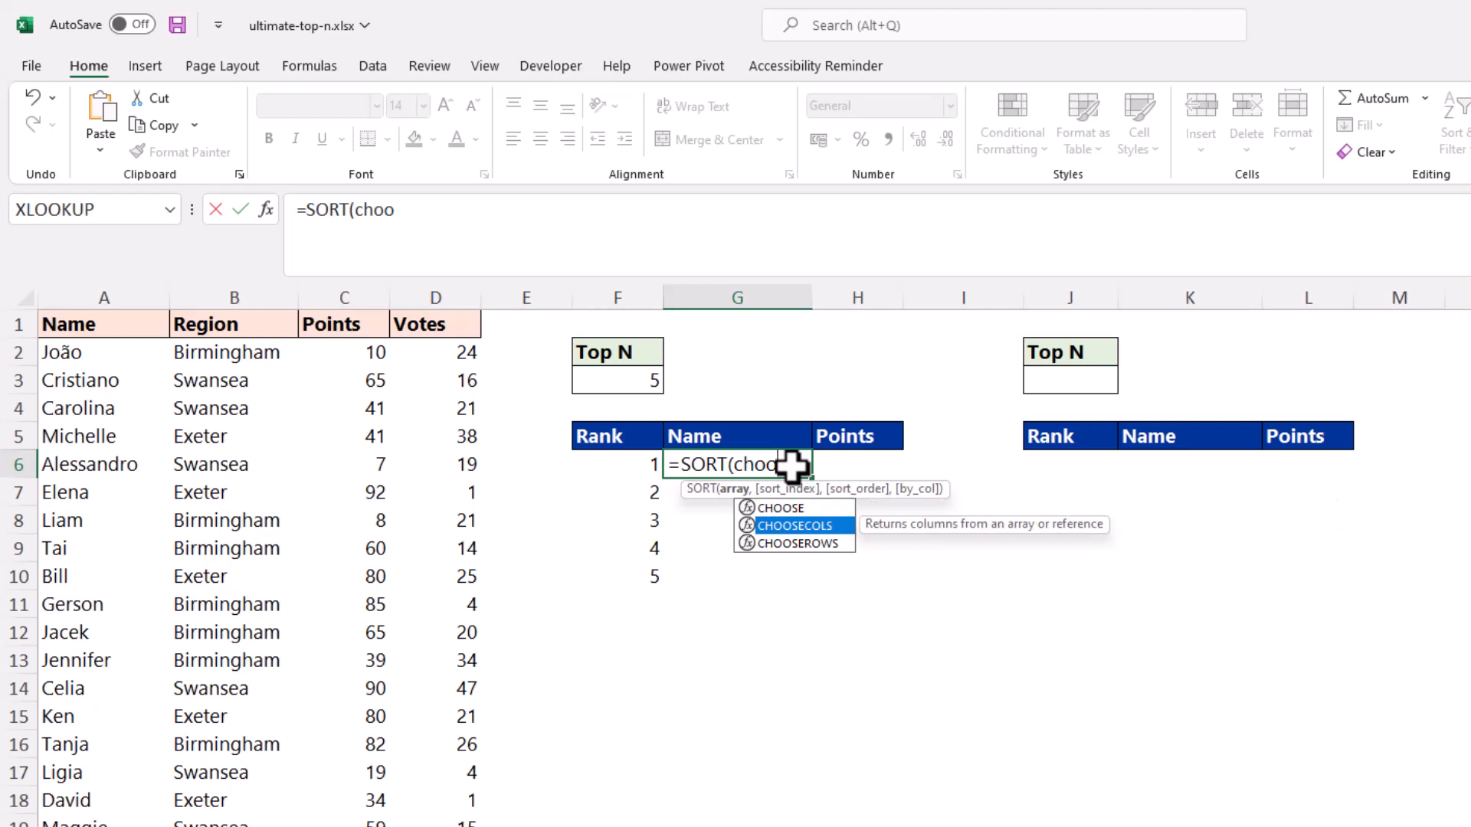
{"action": "key", "text": "Tab"}
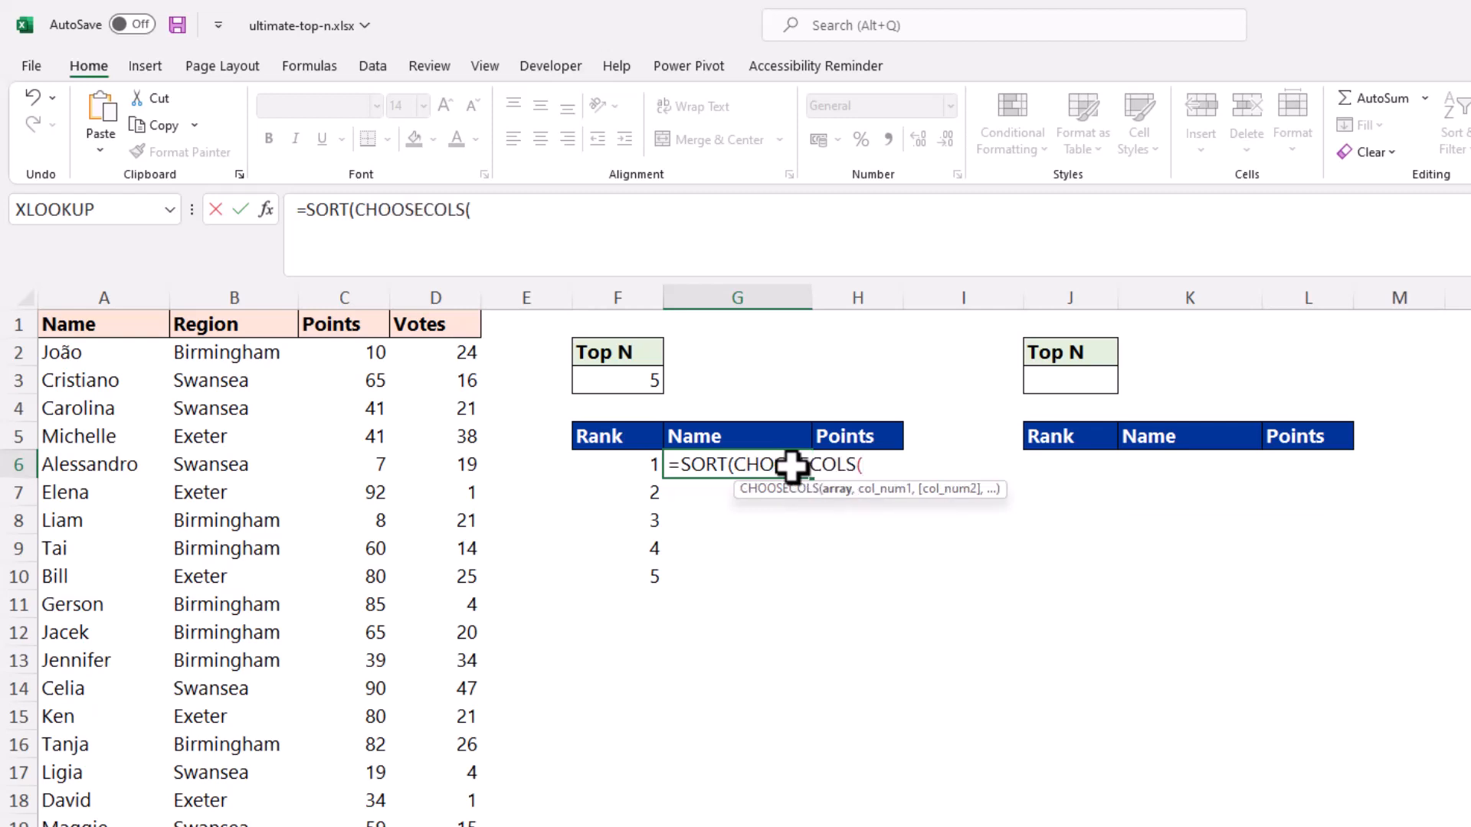
{"action": "type", "text": "Poi"}
{"action": "key", "text": "Tab"}
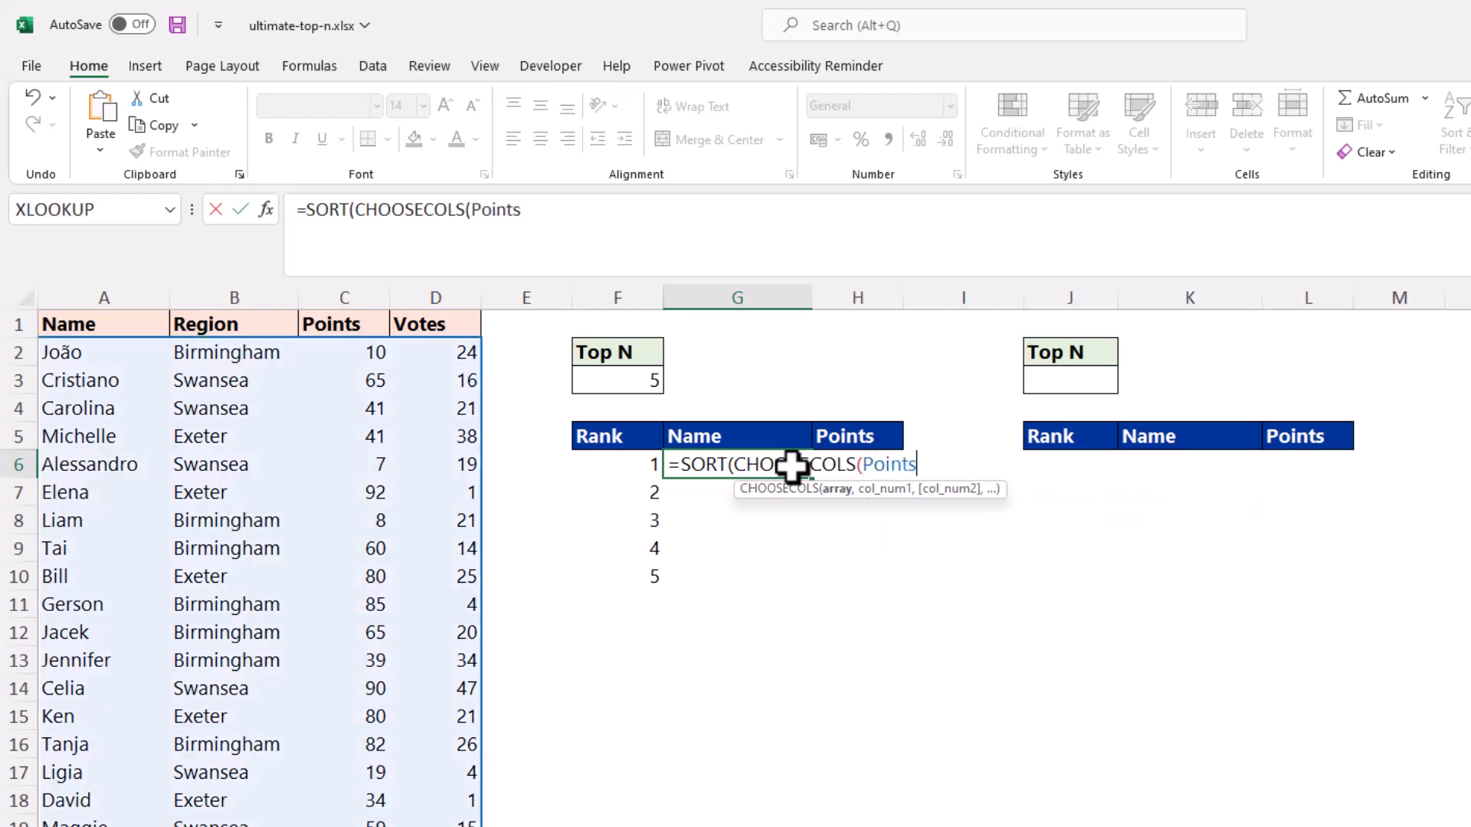
{"action": "type", "text": ","}
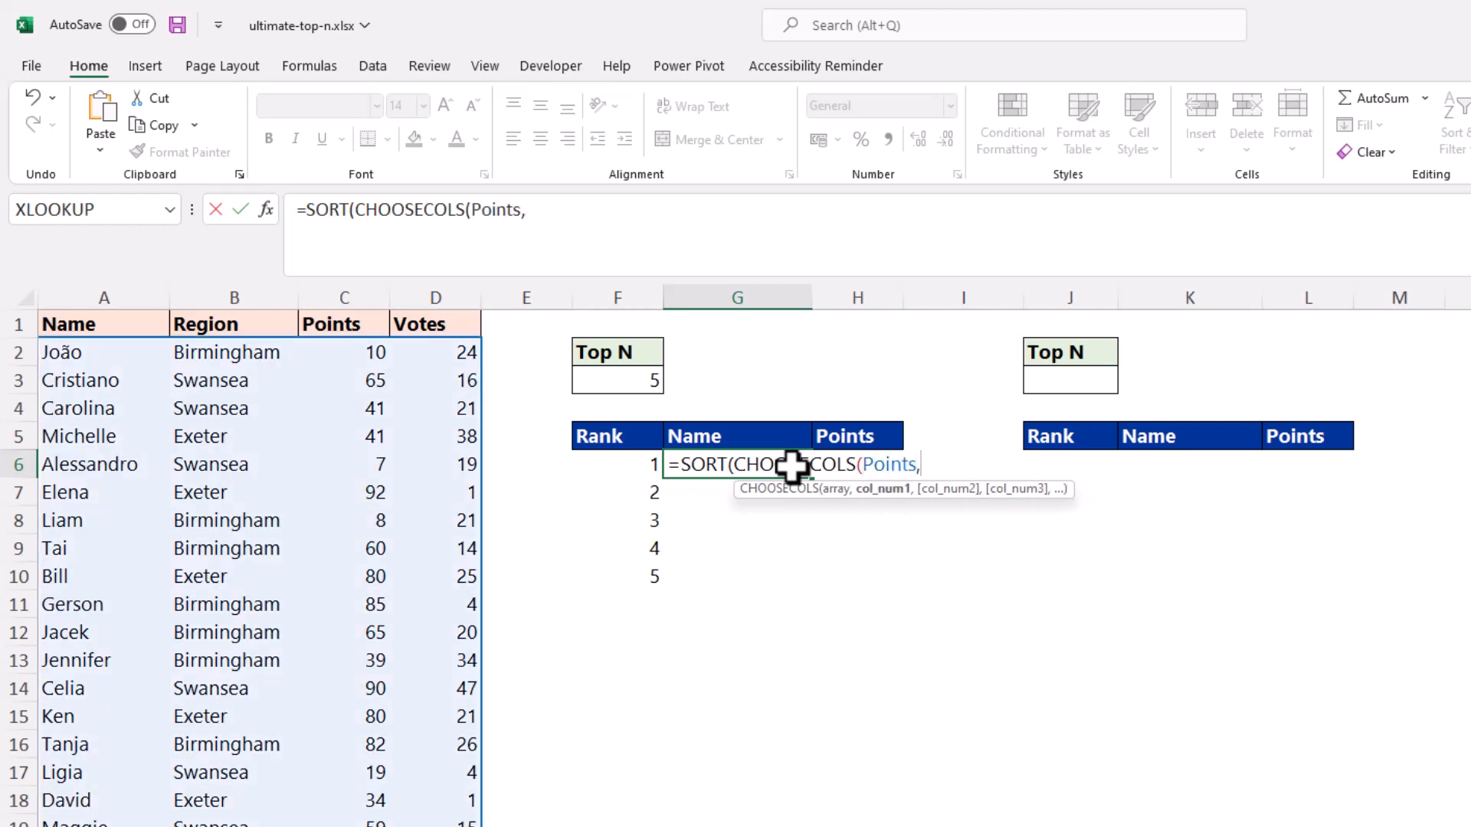
- Supply the CHOOSECOLS column numbers with MATCH(G5:H5,Points[#Headers],0) and close the CHOOSECOLS function
{"action": "type", "text": "mat"}
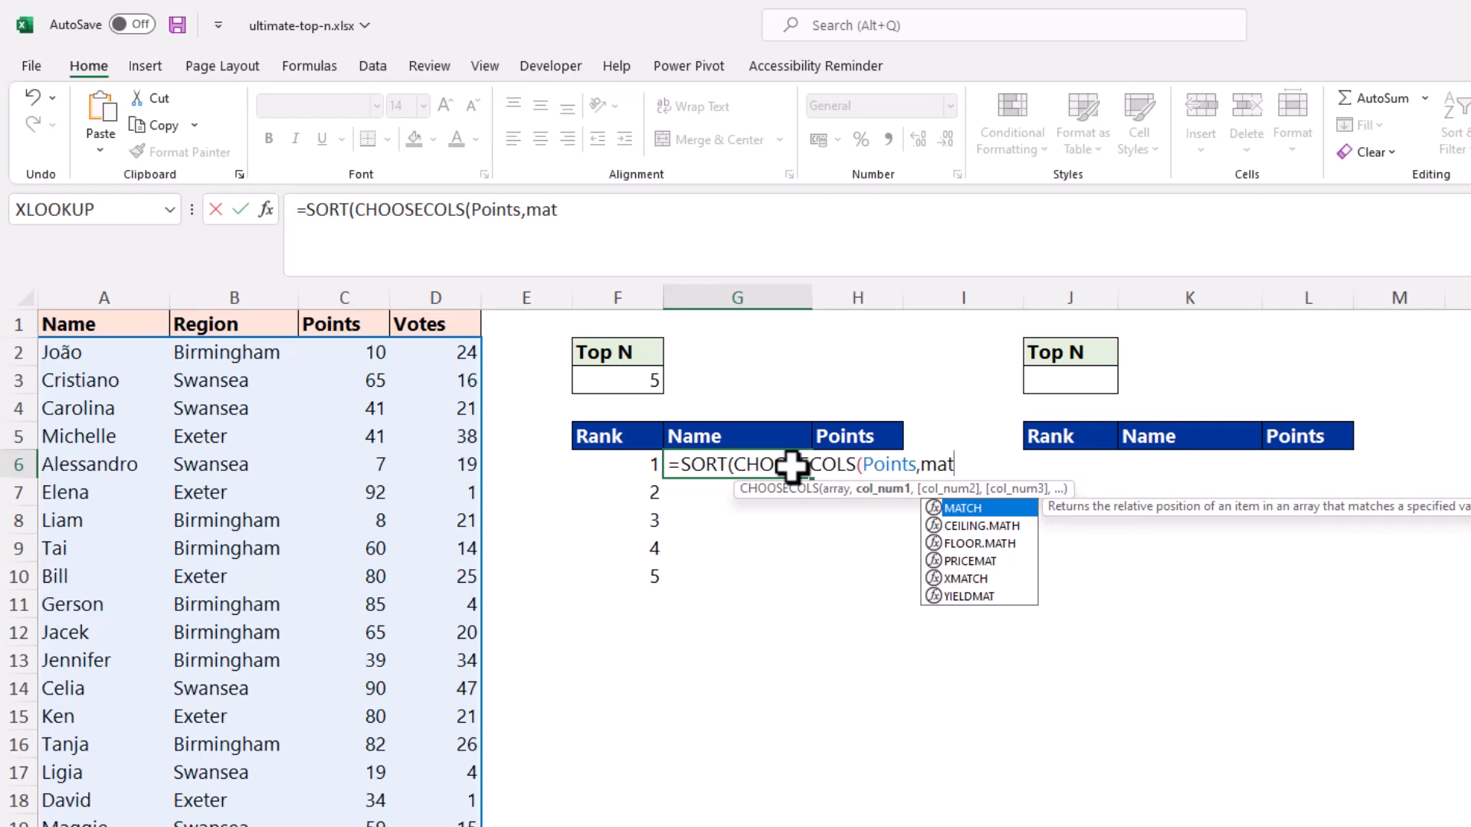
{"action": "key", "text": "Tab"}
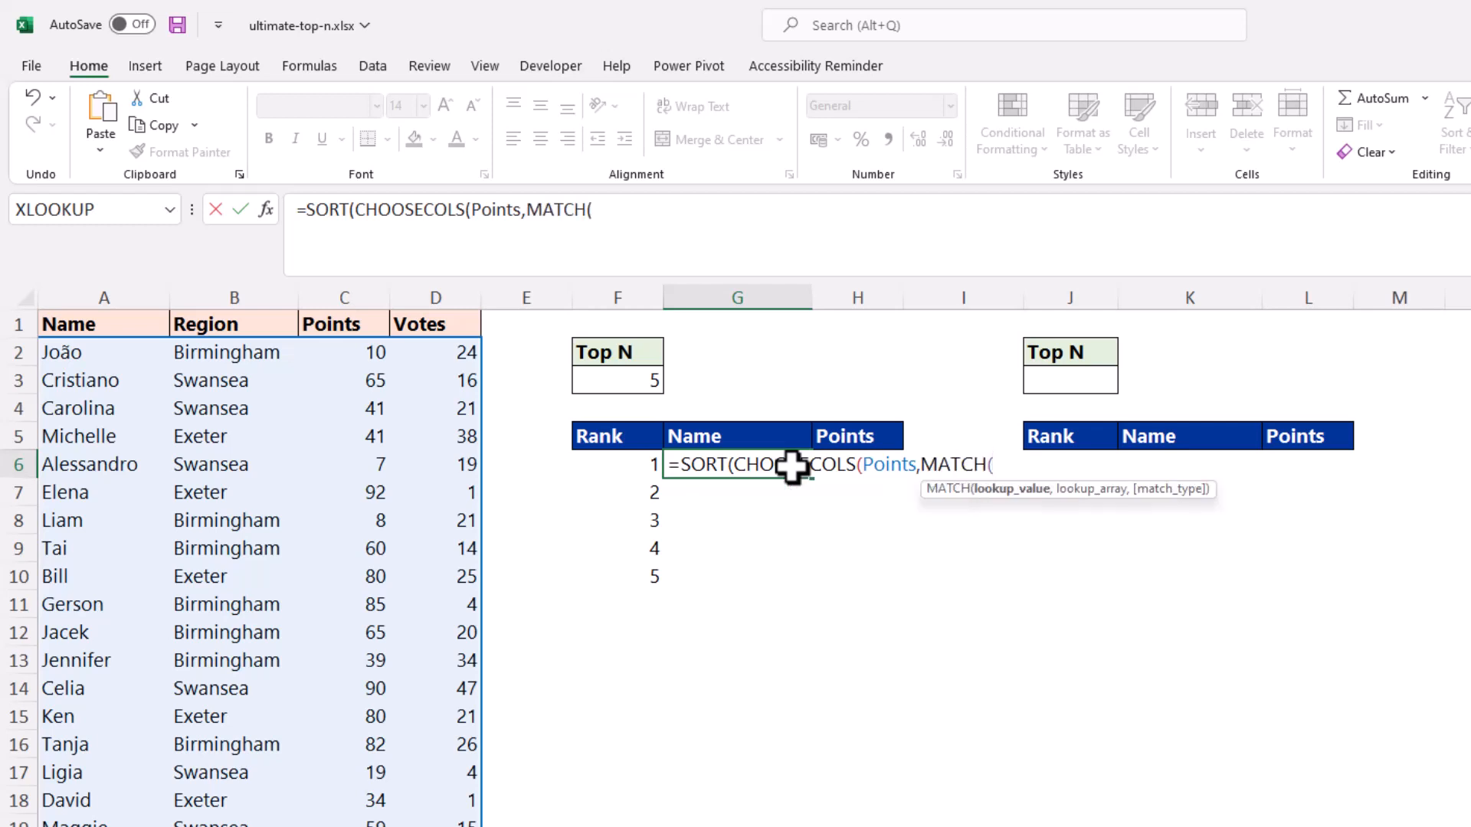
{"action": "left_click", "coordinate": [764, 436]}
{"action": "left_click_drag", "start_coordinate": [764, 435], "coordinate": [820, 432]}
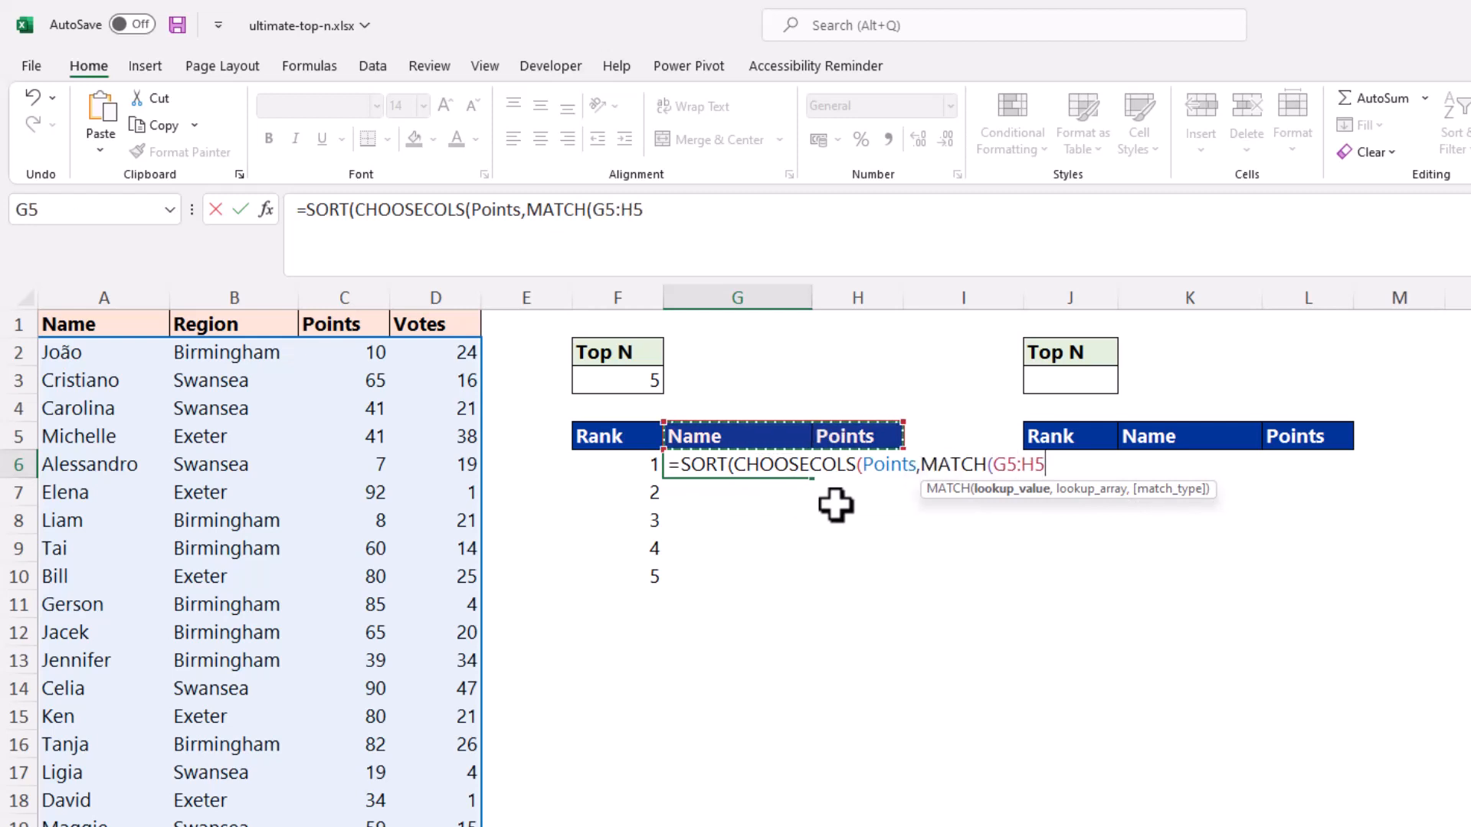
{"action": "type", "text": ",Points"}
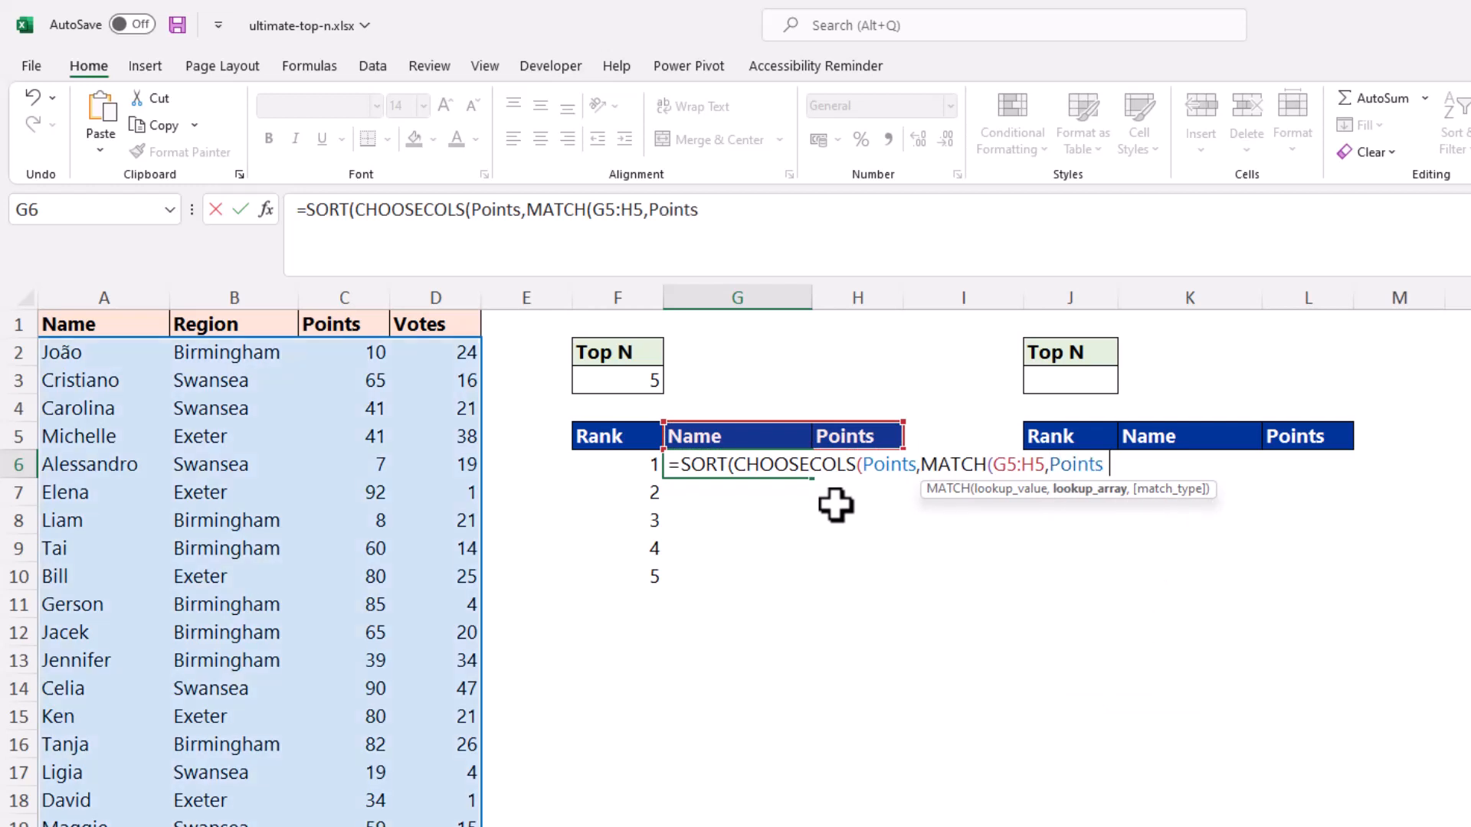
{"action": "type", "text": "["}
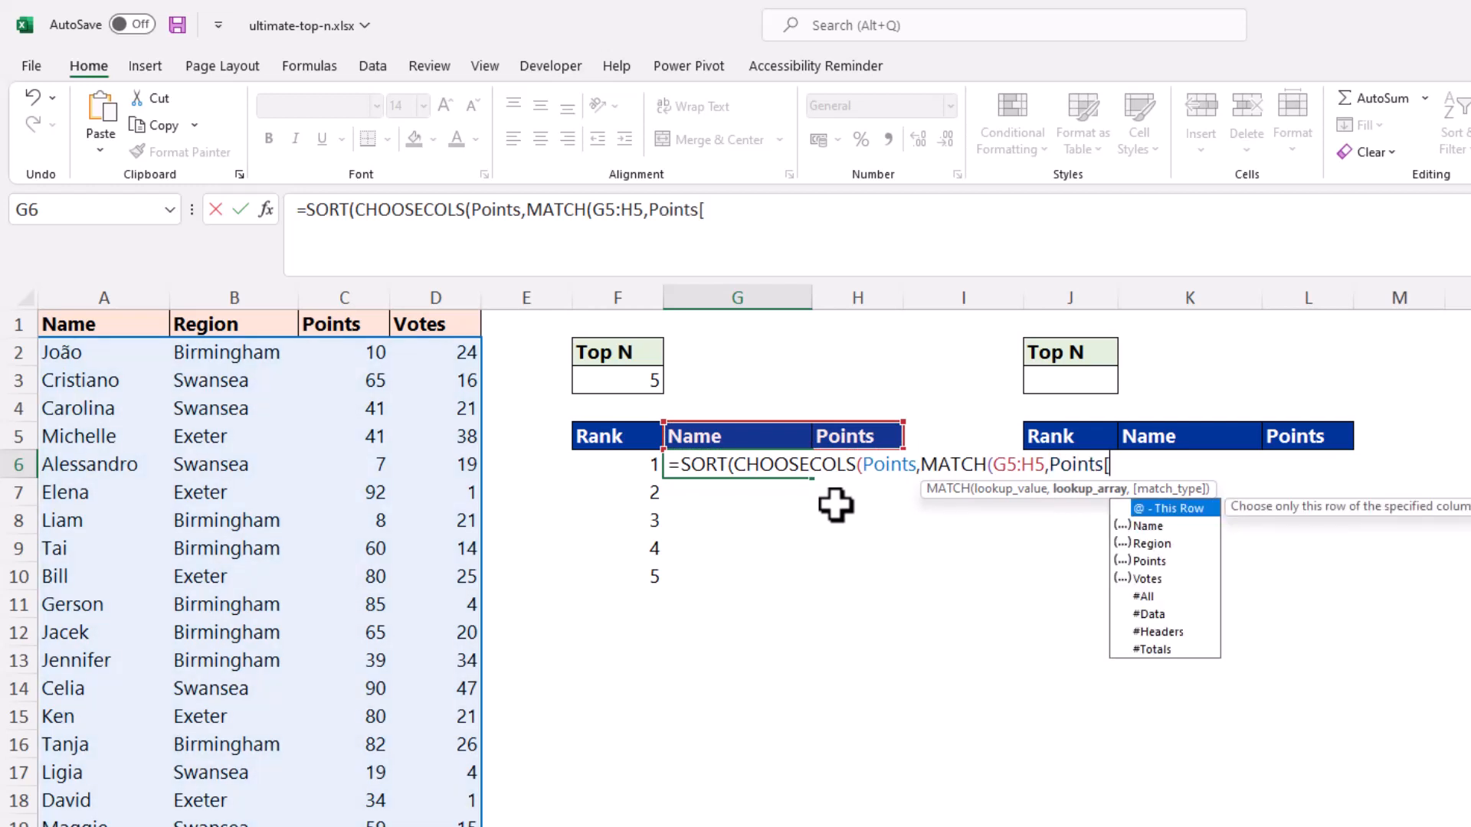
{"action": "key", "text": "Down"}
{"action": "key", "text": "Down"}
{"action": "key", "text": "Down"}
{"action": "key", "text": "Down"}
{"action": "key", "text": "Down"}
{"action": "key", "text": "Down"}
{"action": "key", "text": "Down"}
{"action": "key", "text": "Tab"}
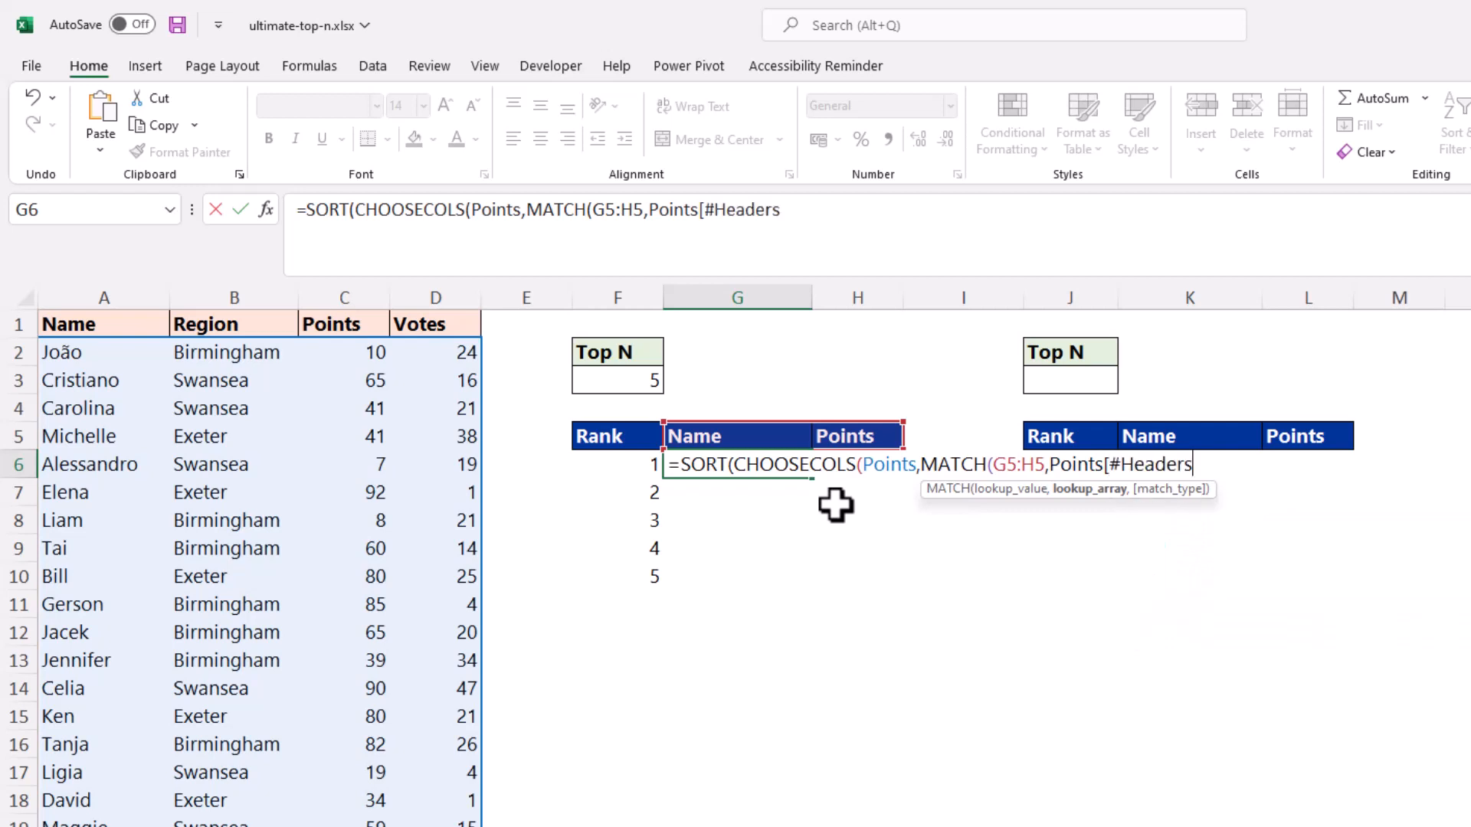
{"action": "type", "text": "],0"}
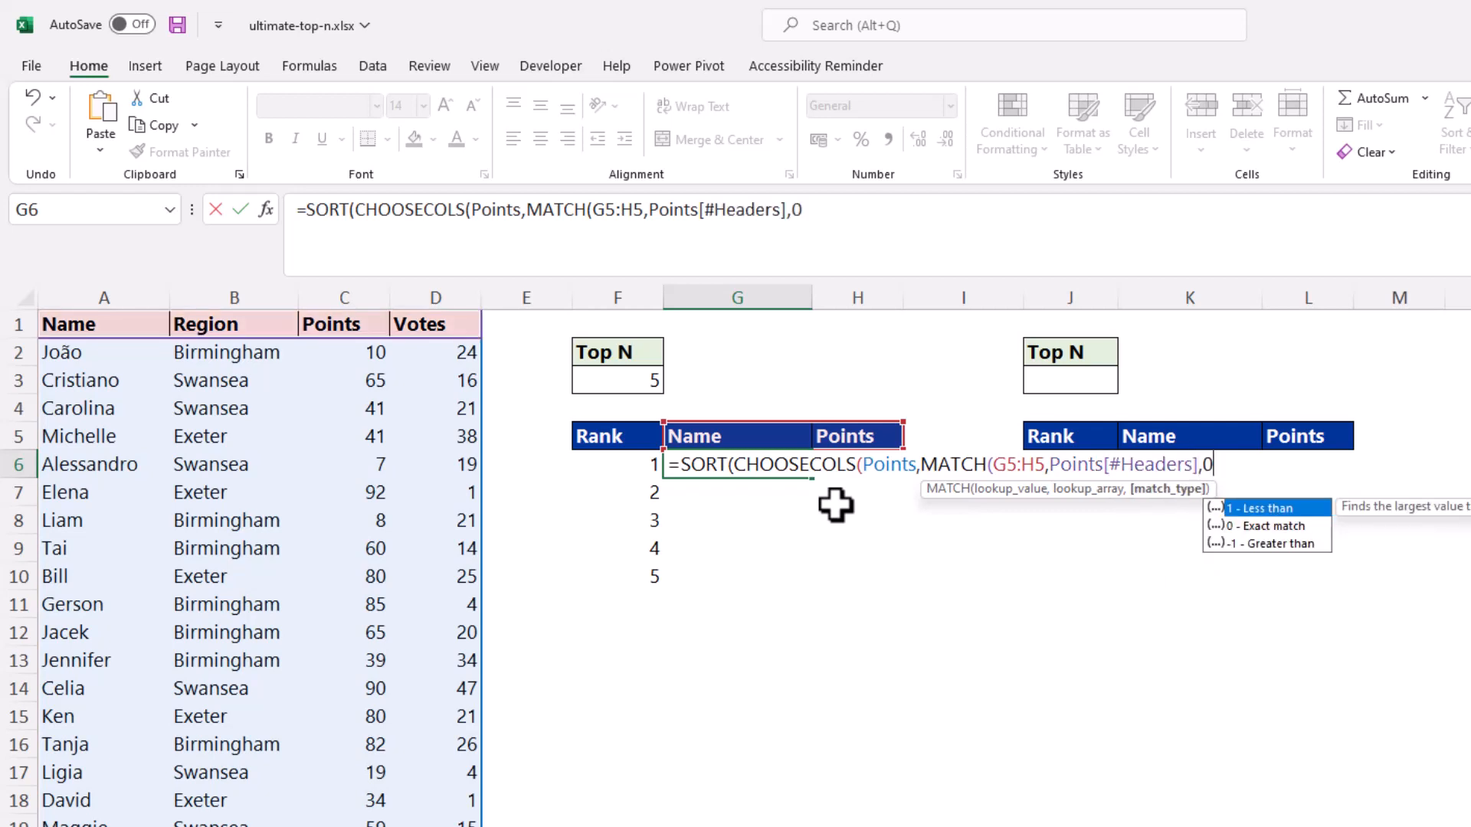
{"action": "type", "text": ")"}
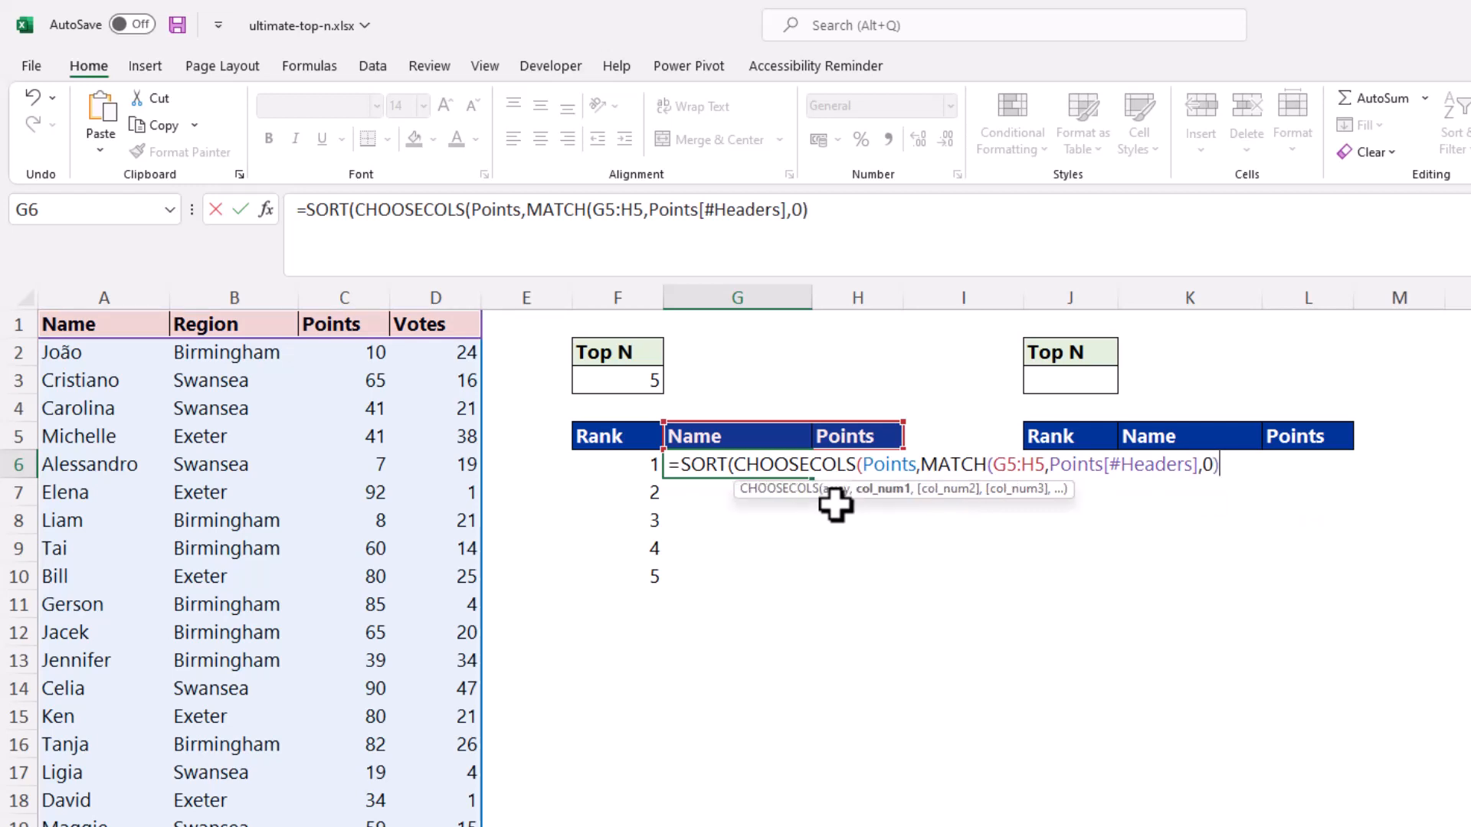
{"action": "type", "text": ")"}
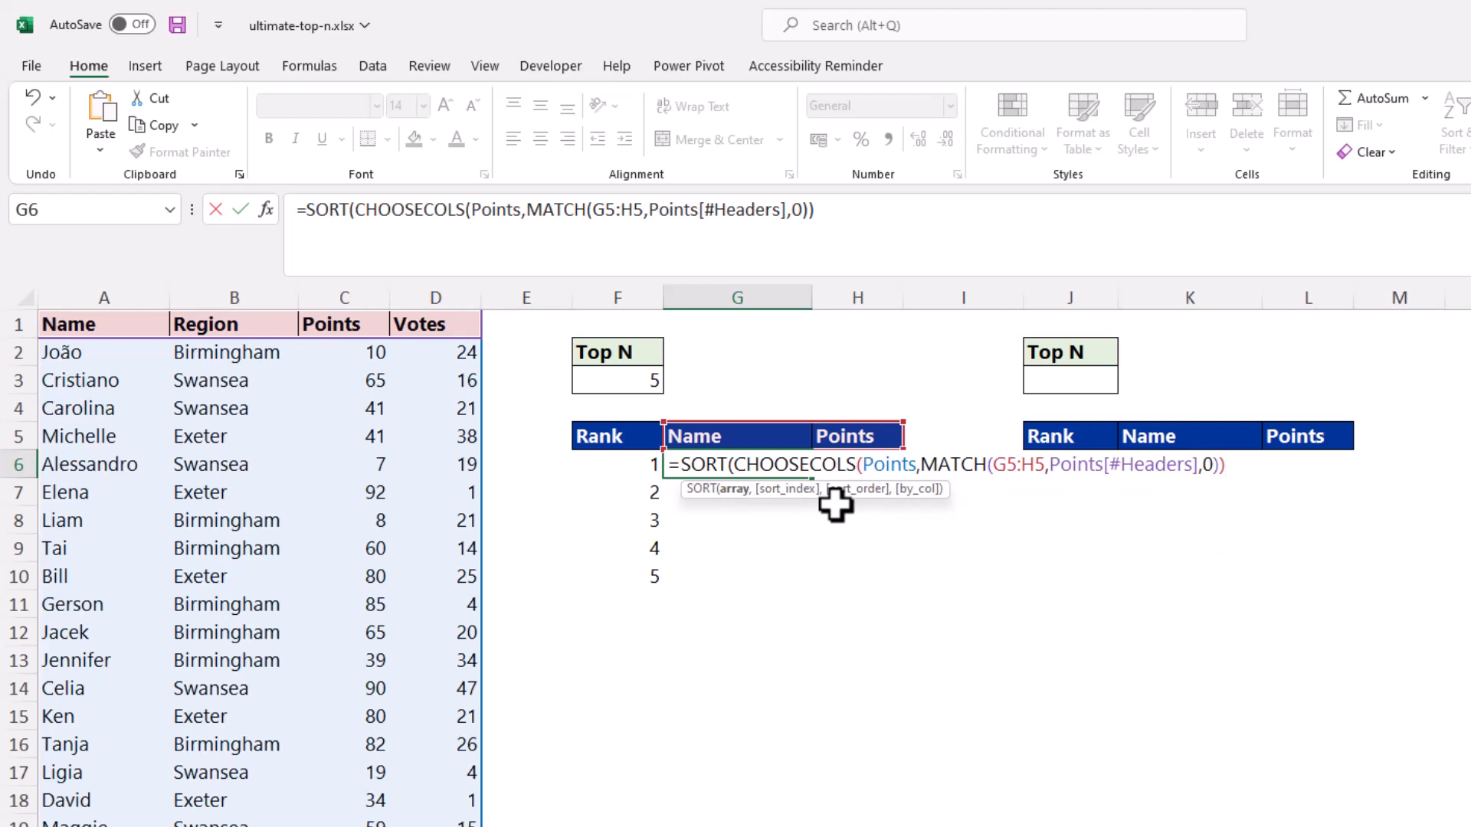
- Complete the SORT formula in G6 with sort index 2 and descending order -1, and enter it
{"action": "type", "text": "2"}
{"action": "key", "text": "BackSpace"}
{"action": "type", "text": ",2"}
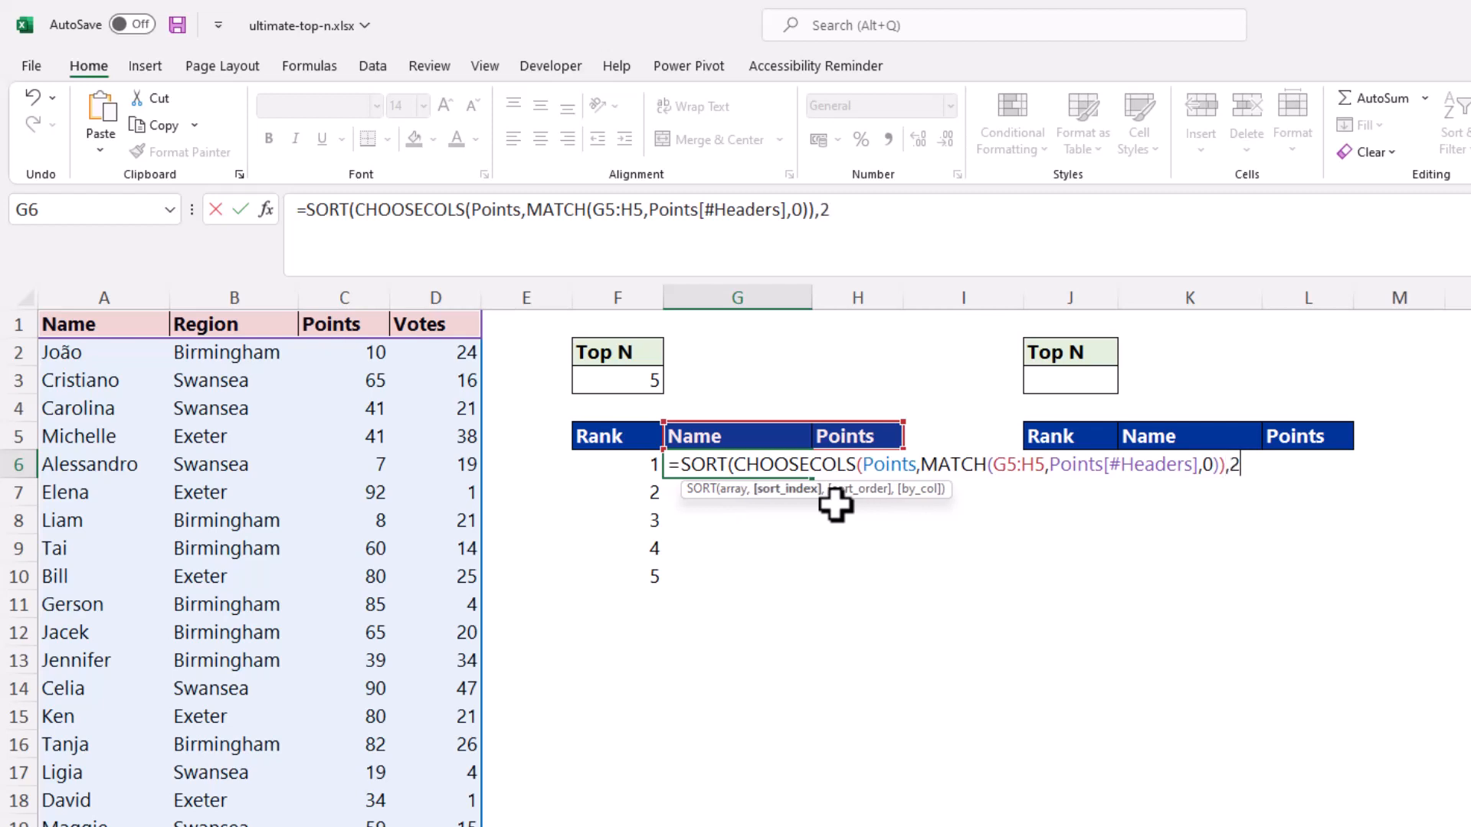
{"action": "type", "text": ",-1"}
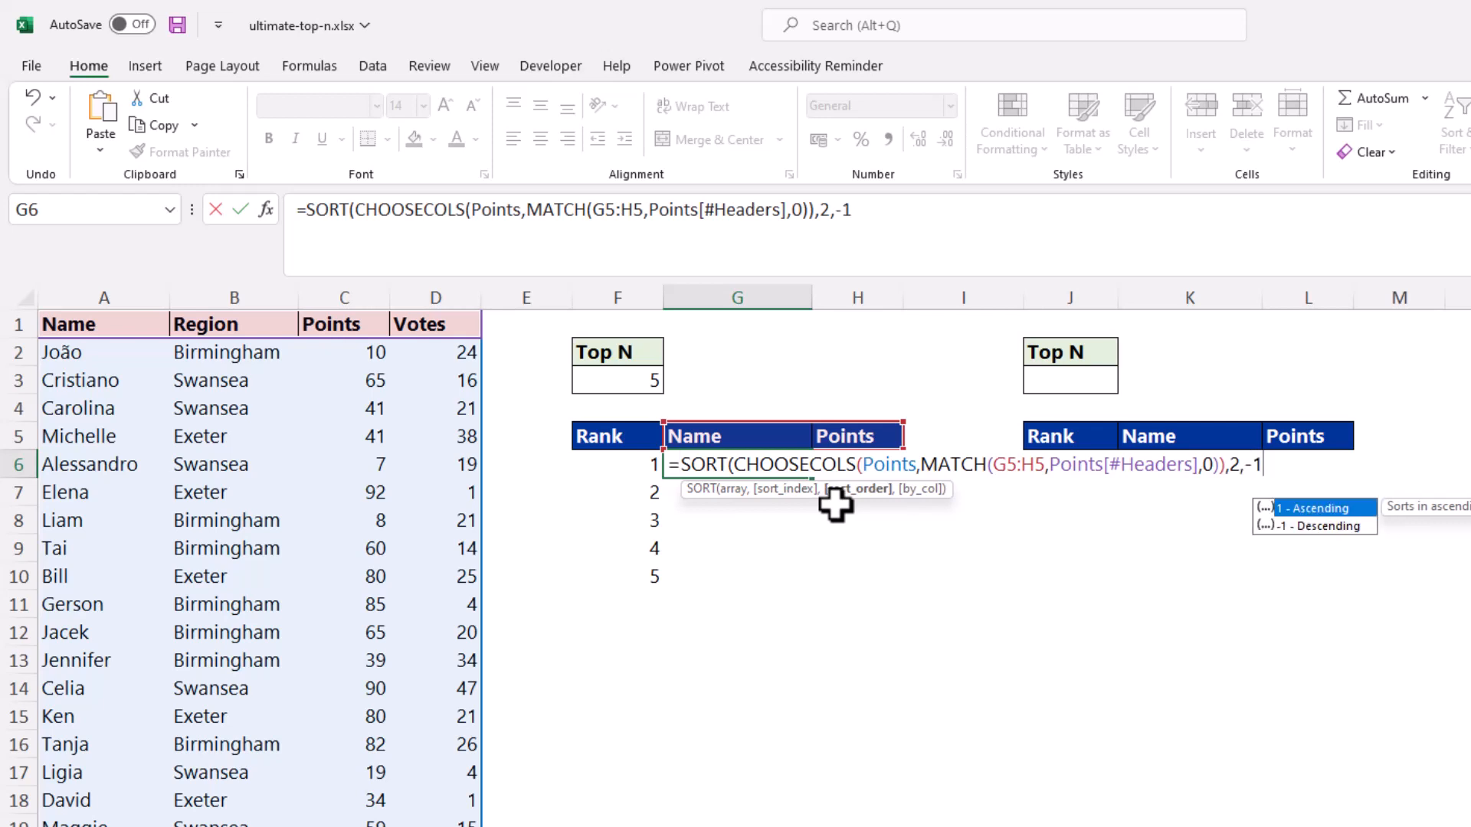
{"action": "type", "text": ")"}
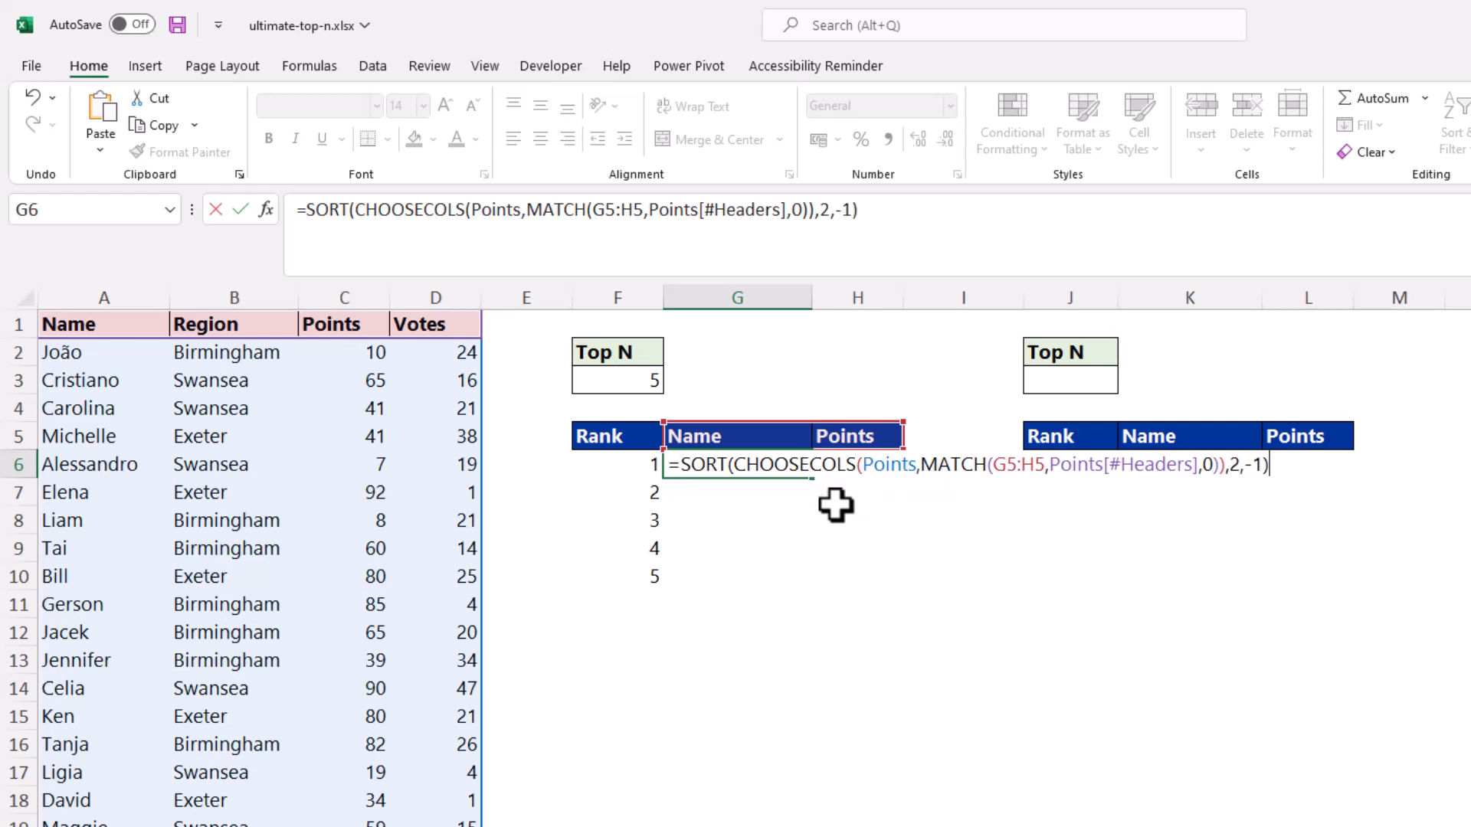
{"action": "key", "text": "Return"}
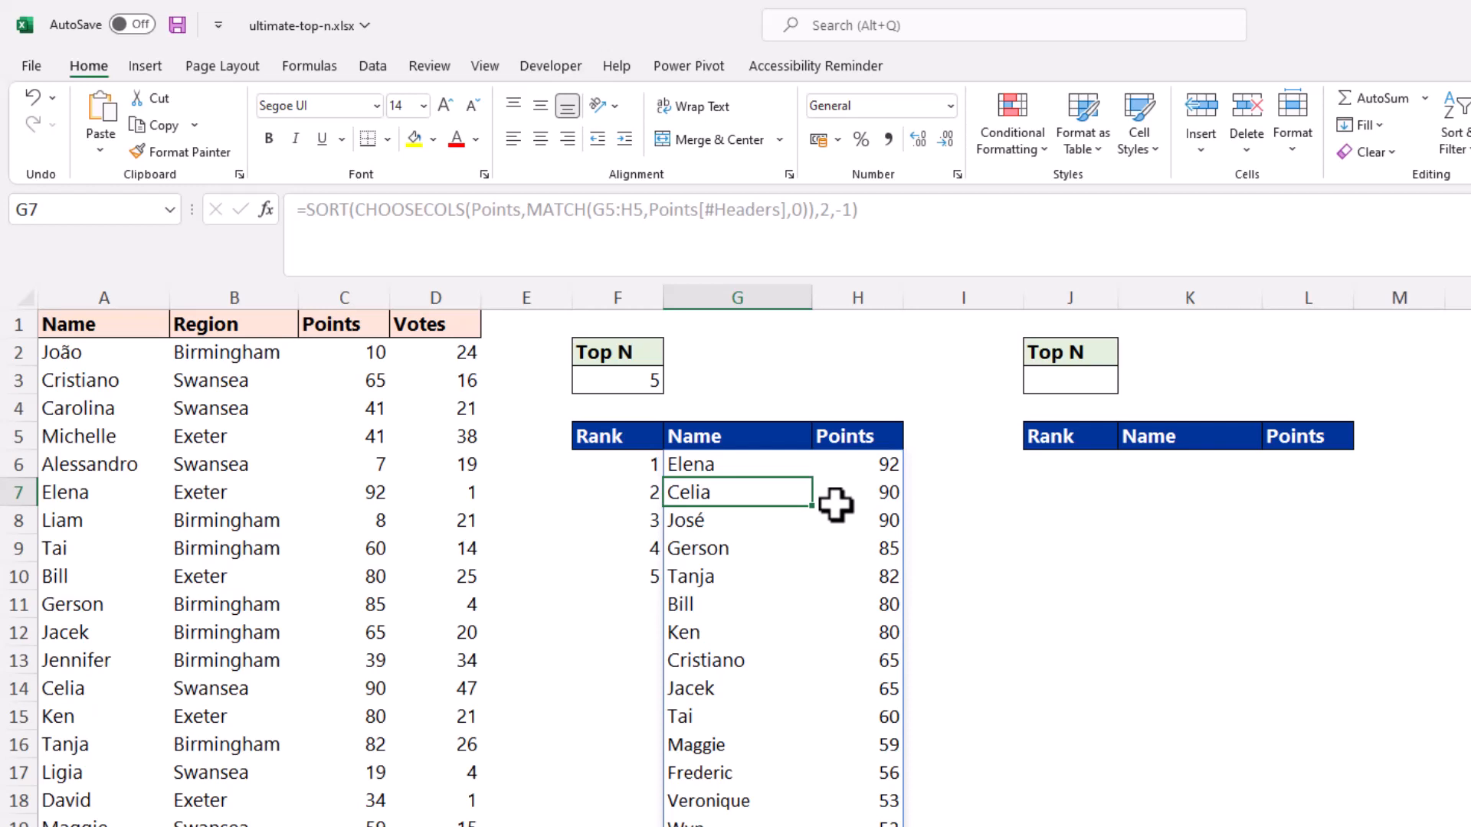
- Wrap the G6 SORT formula in INDEX, placing the SORT part on its own line followed by a comma and a line break
{"action": "left_click", "coordinate": [802, 464]}
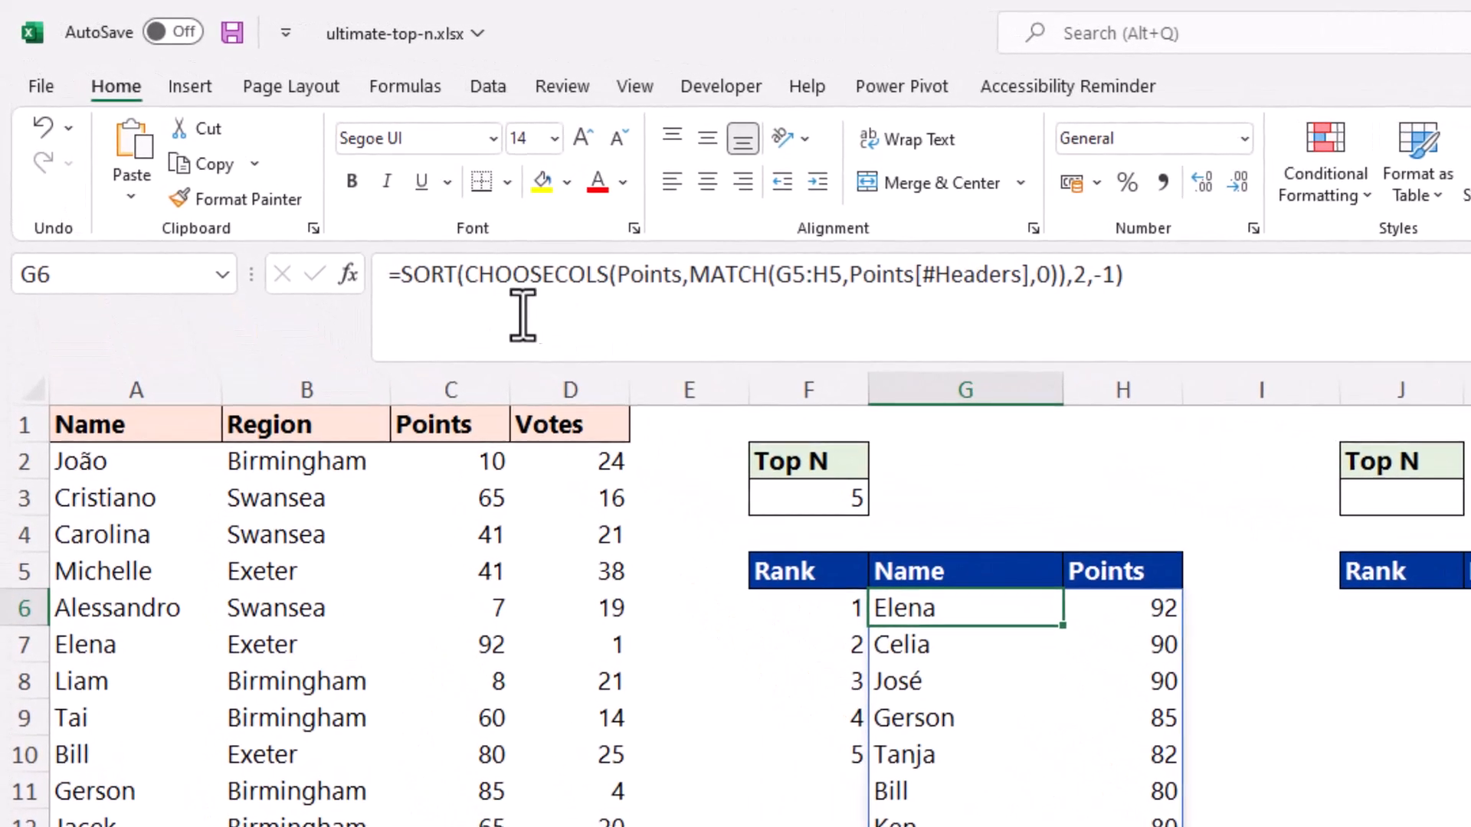
{"action": "left_click", "coordinate": [407, 280]}
{"action": "type", "text": "index("}
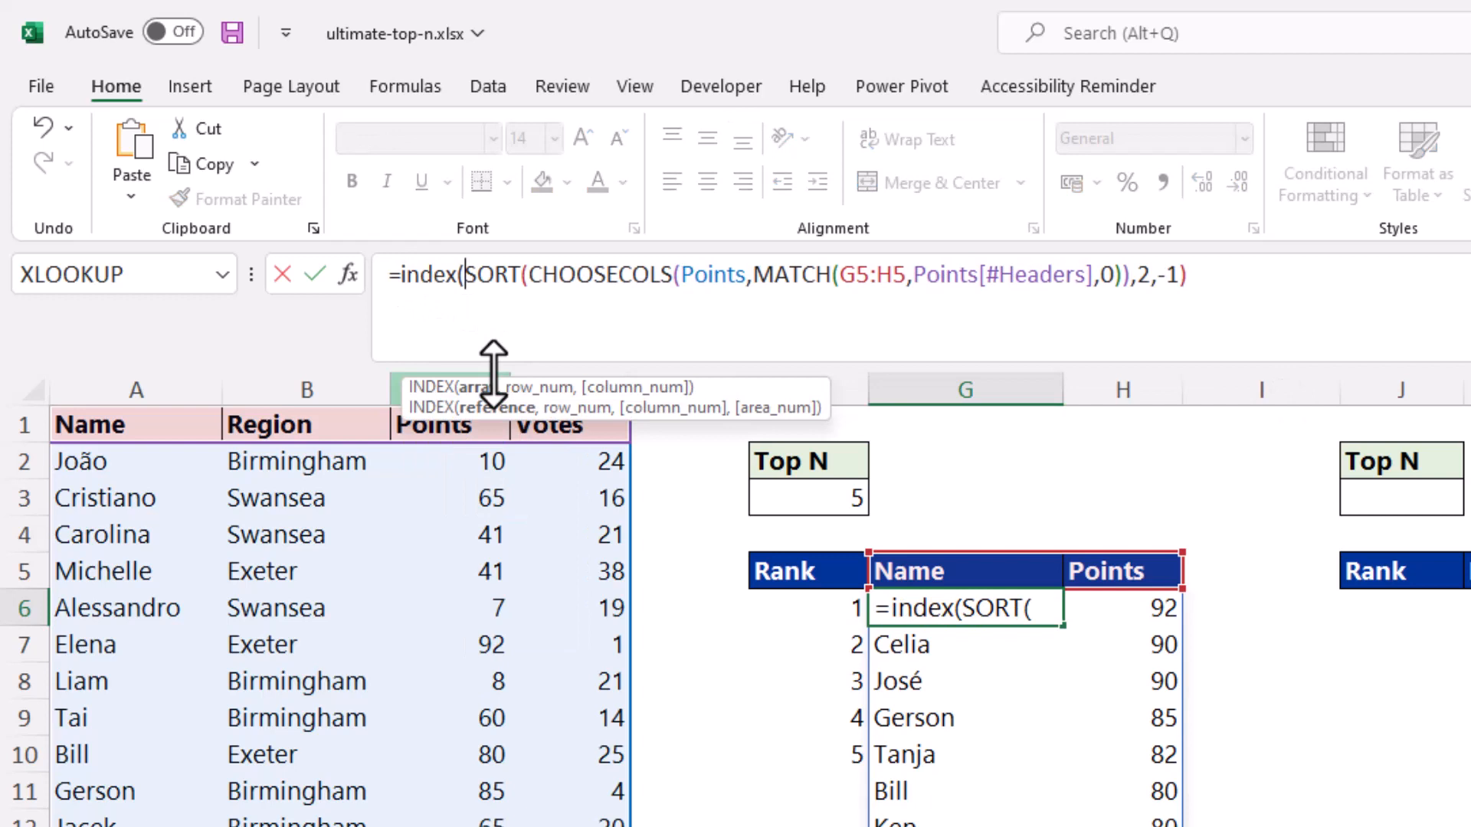
{"action": "key", "text": "alt+Return"}
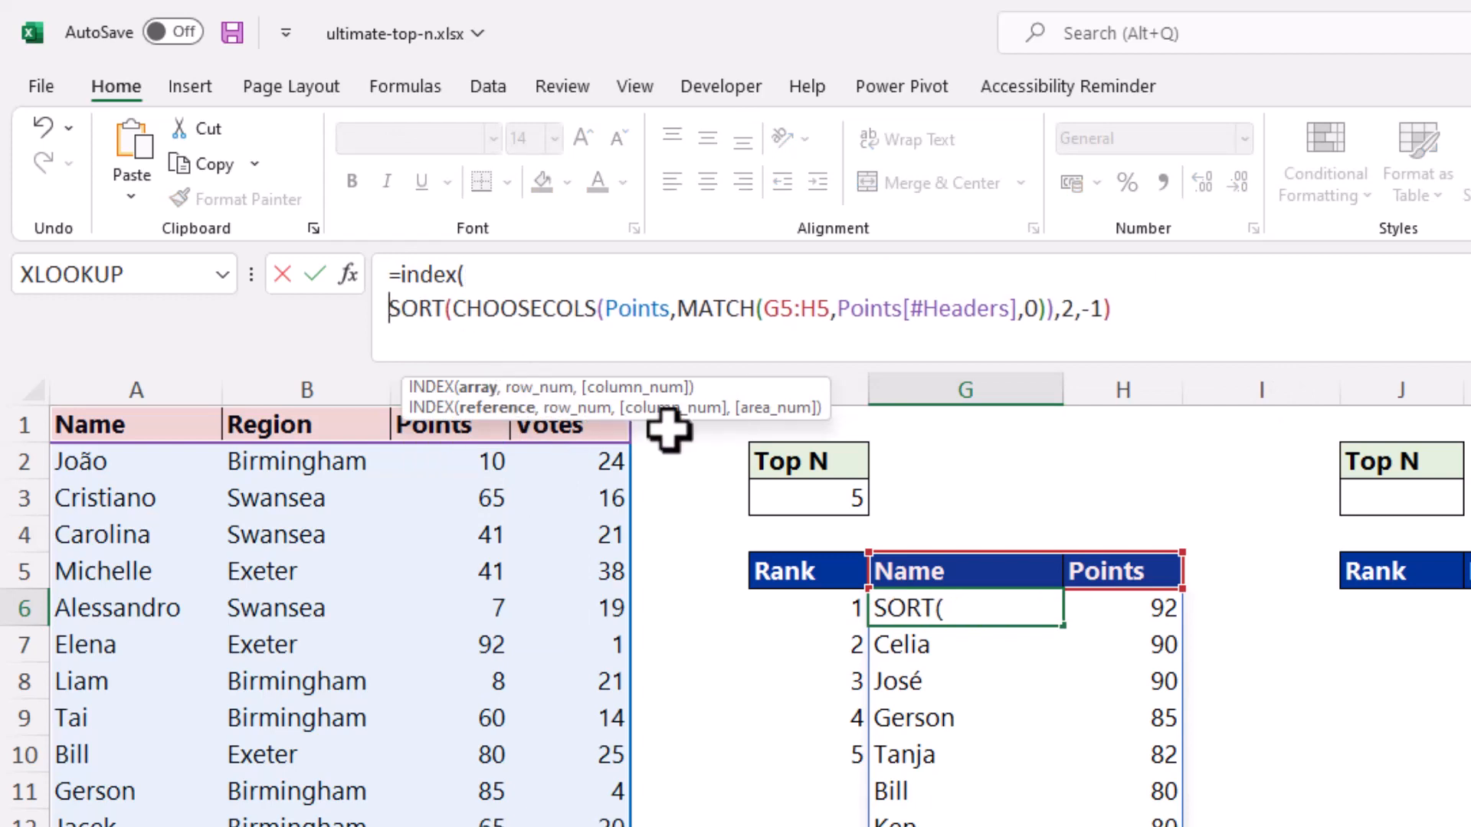
{"action": "left_click", "coordinate": [1156, 311]}
{"action": "type", "text": ","}
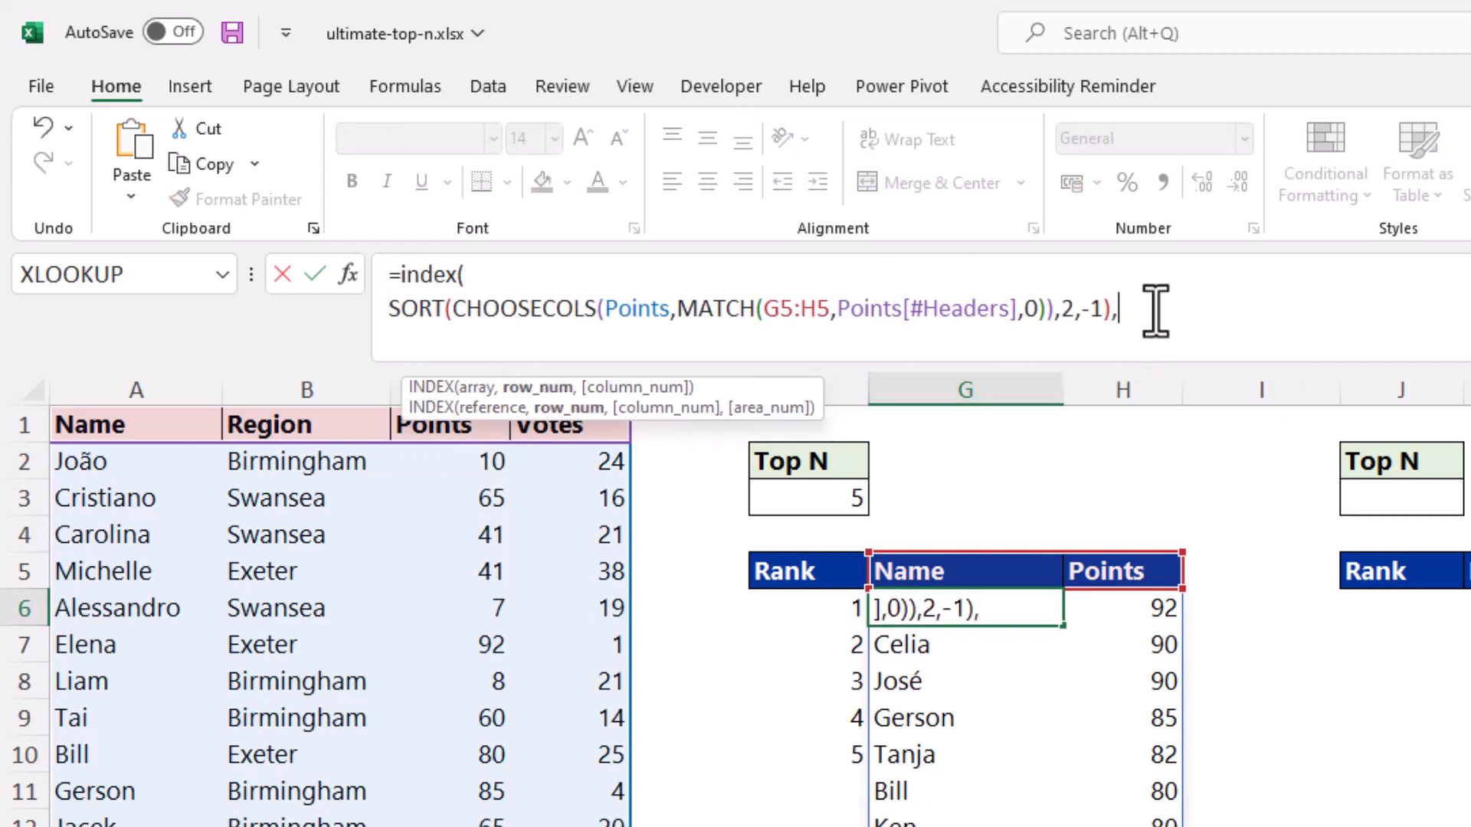
{"action": "key", "text": "alt+Return"}
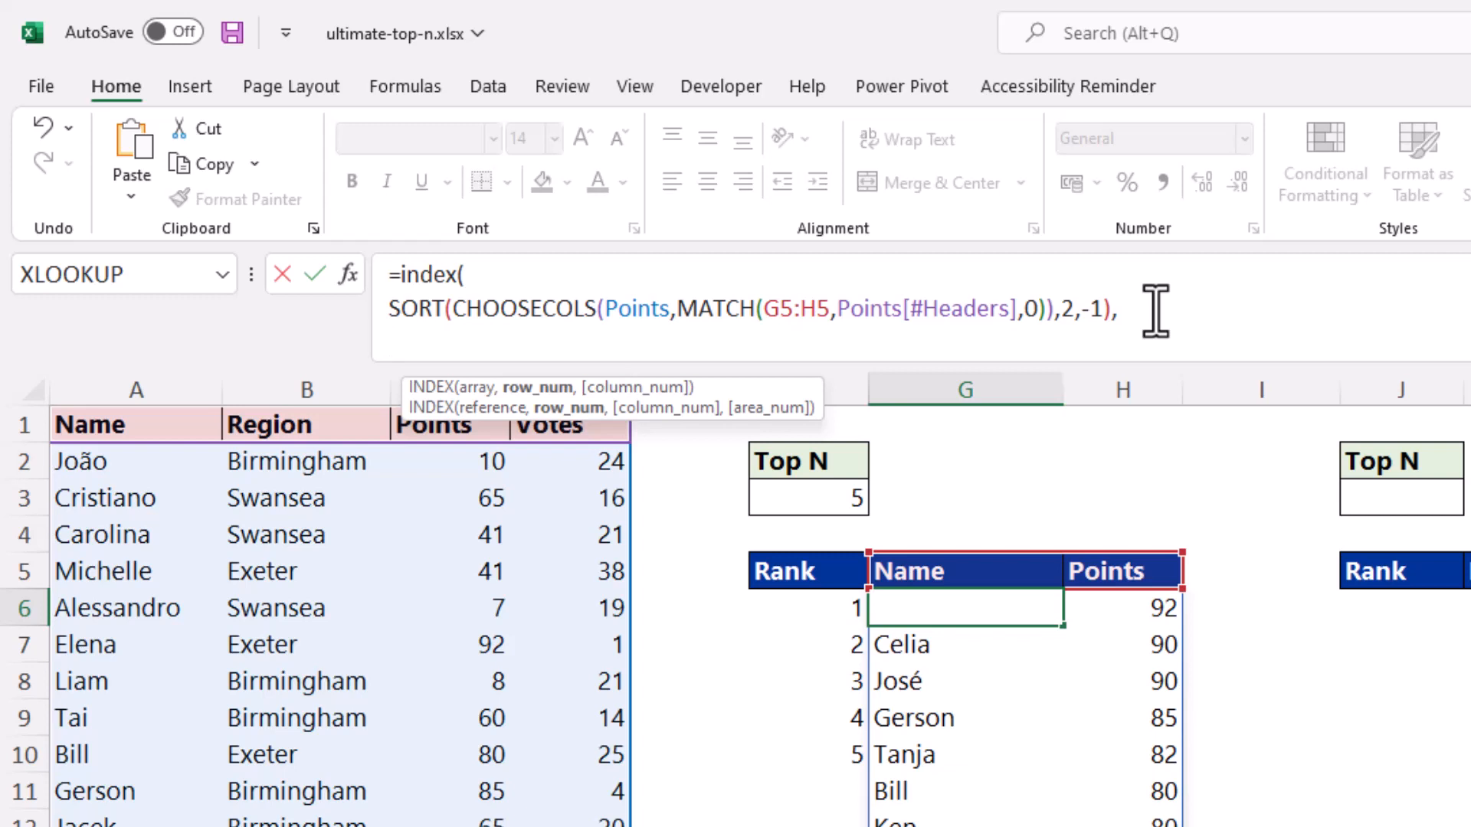
- Add SEQUENCE(F3) as the INDEX row argument on the third line of the G6 formula
{"action": "type", "text": "seq"}
{"action": "key", "text": "Tab"}
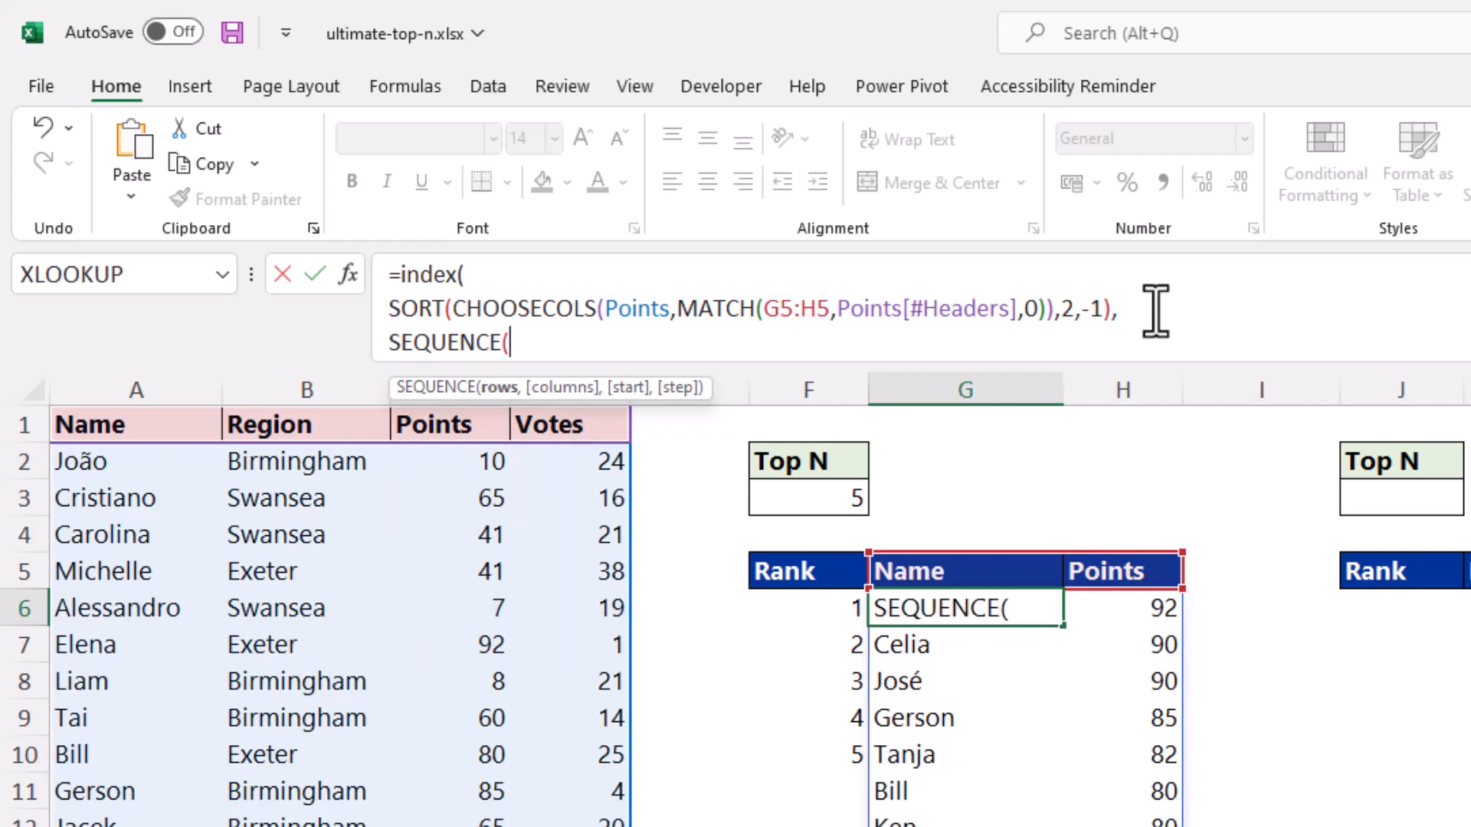
{"action": "left_click", "coordinate": [849, 500]}
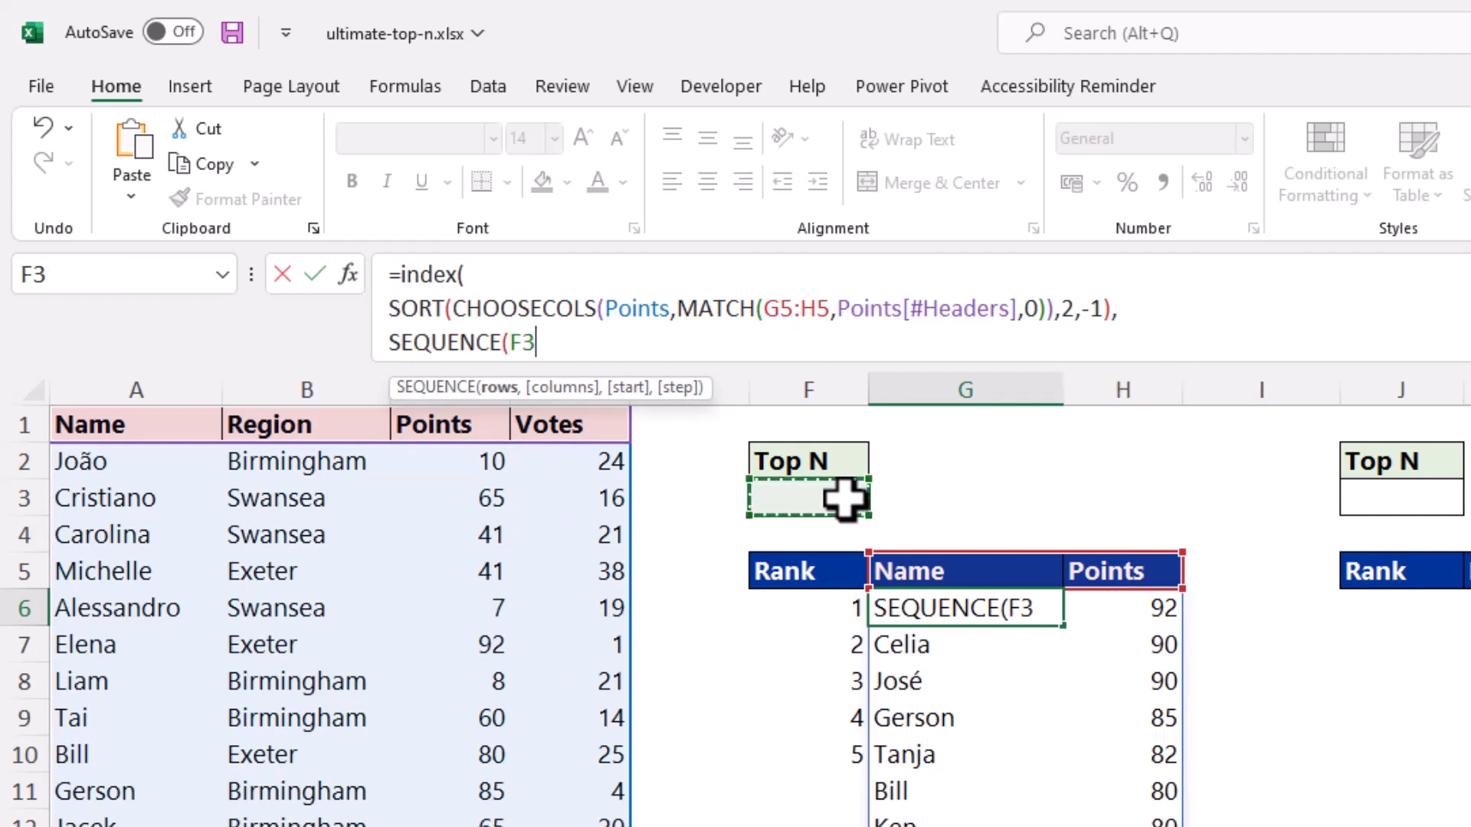
{"action": "type", "text": "),"}
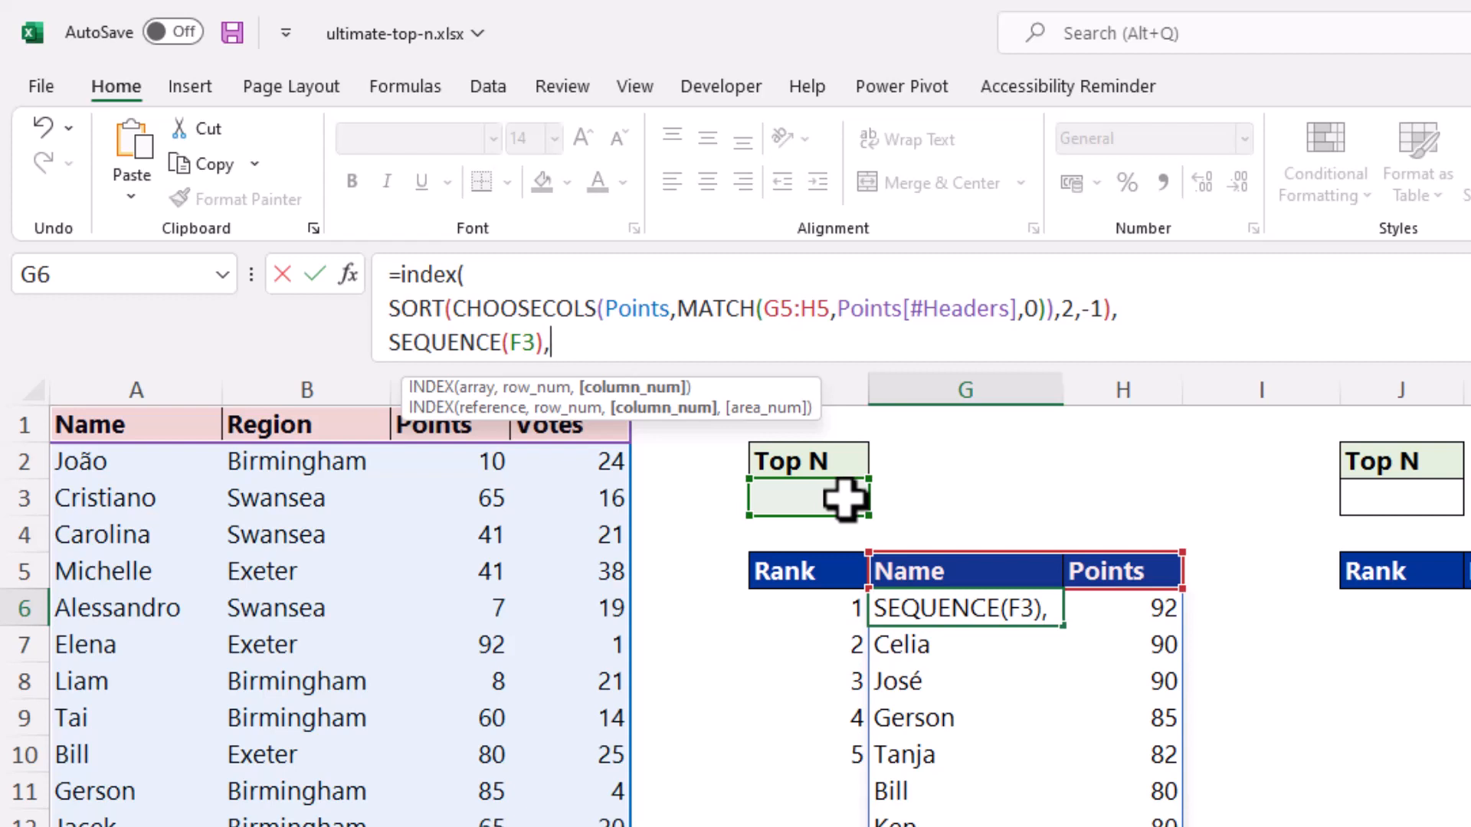
- Add SEQUENCE(,2) as the INDEX column argument, close the INDEX function and enter the G6 formula
{"action": "type", "text": "se"}
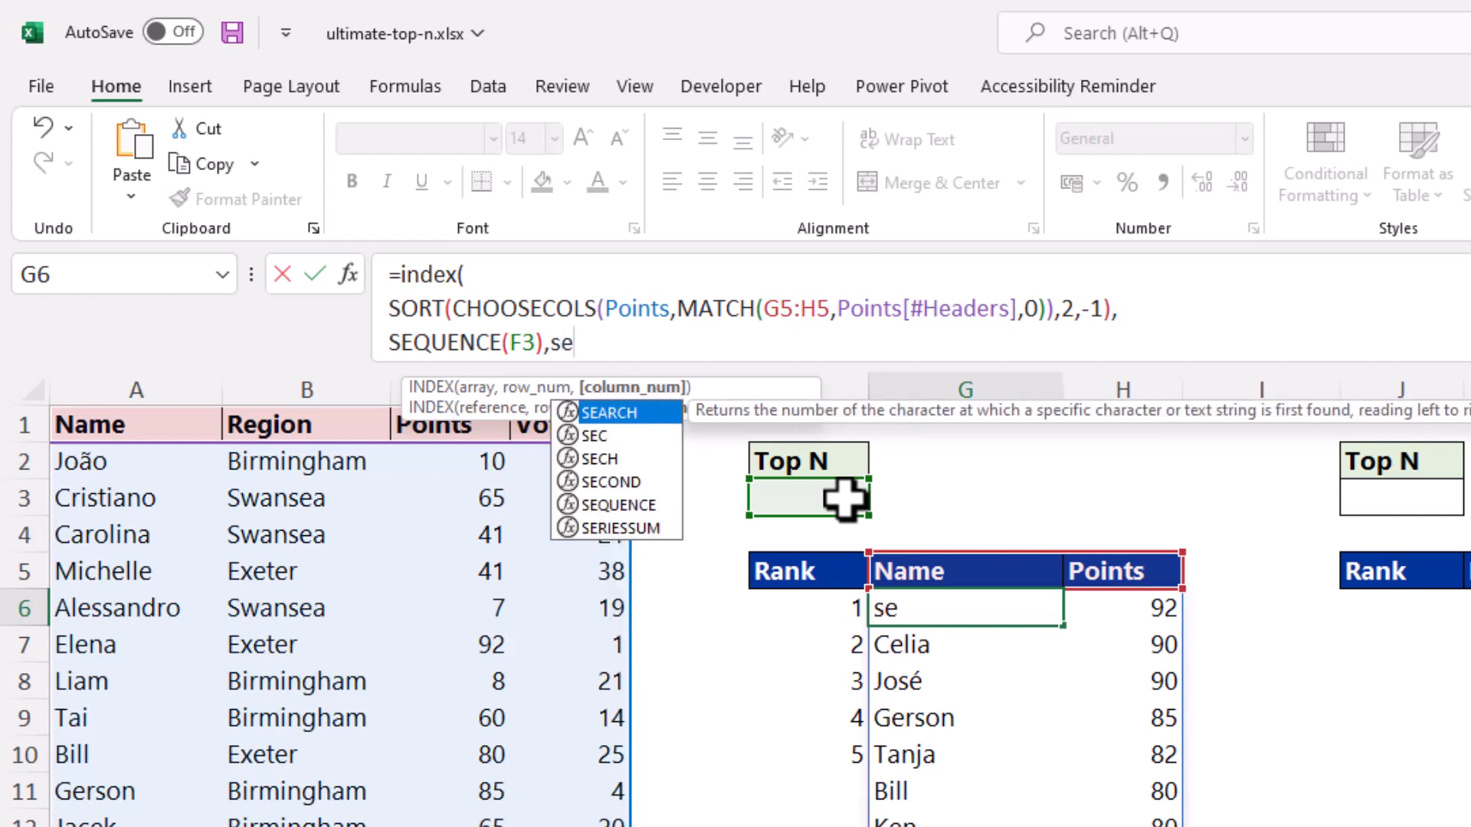
{"action": "key", "text": "Down"}
{"action": "key", "text": "Down"}
{"action": "key", "text": "Down"}
{"action": "key", "text": "Down"}
{"action": "key", "text": "Tab"}
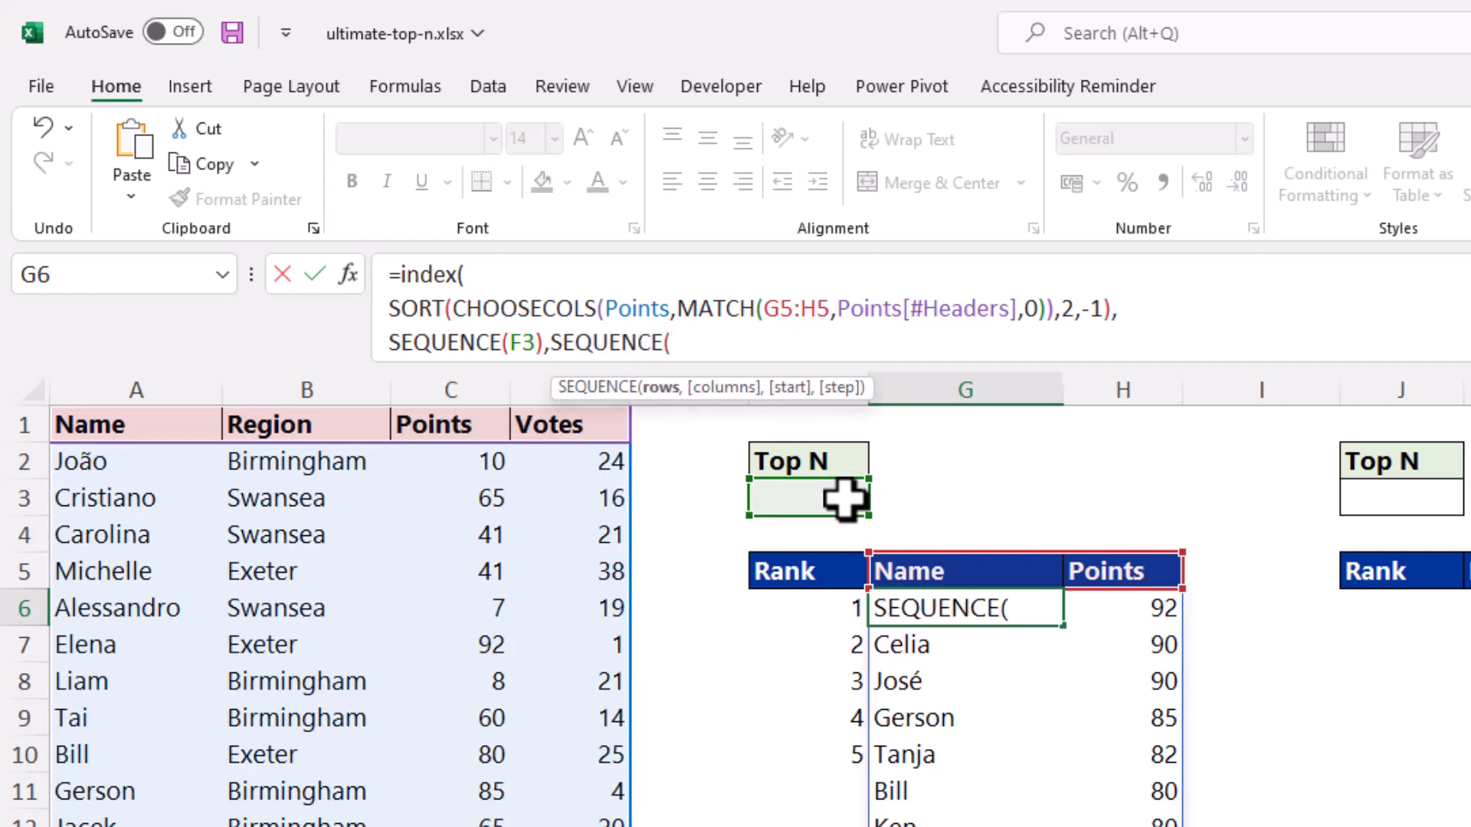
{"action": "type", "text": ","}
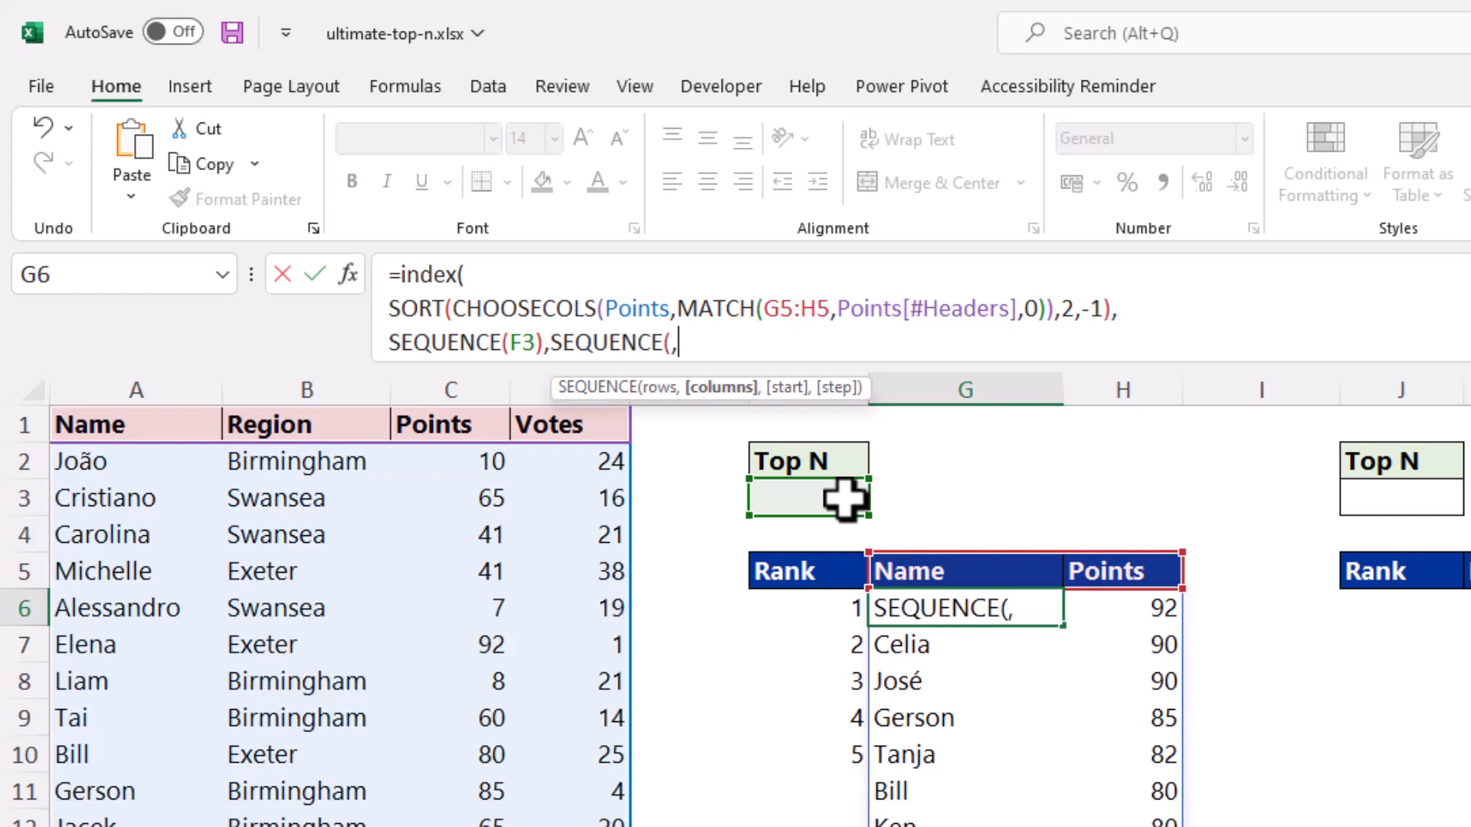
{"action": "type", "text": "2))"}
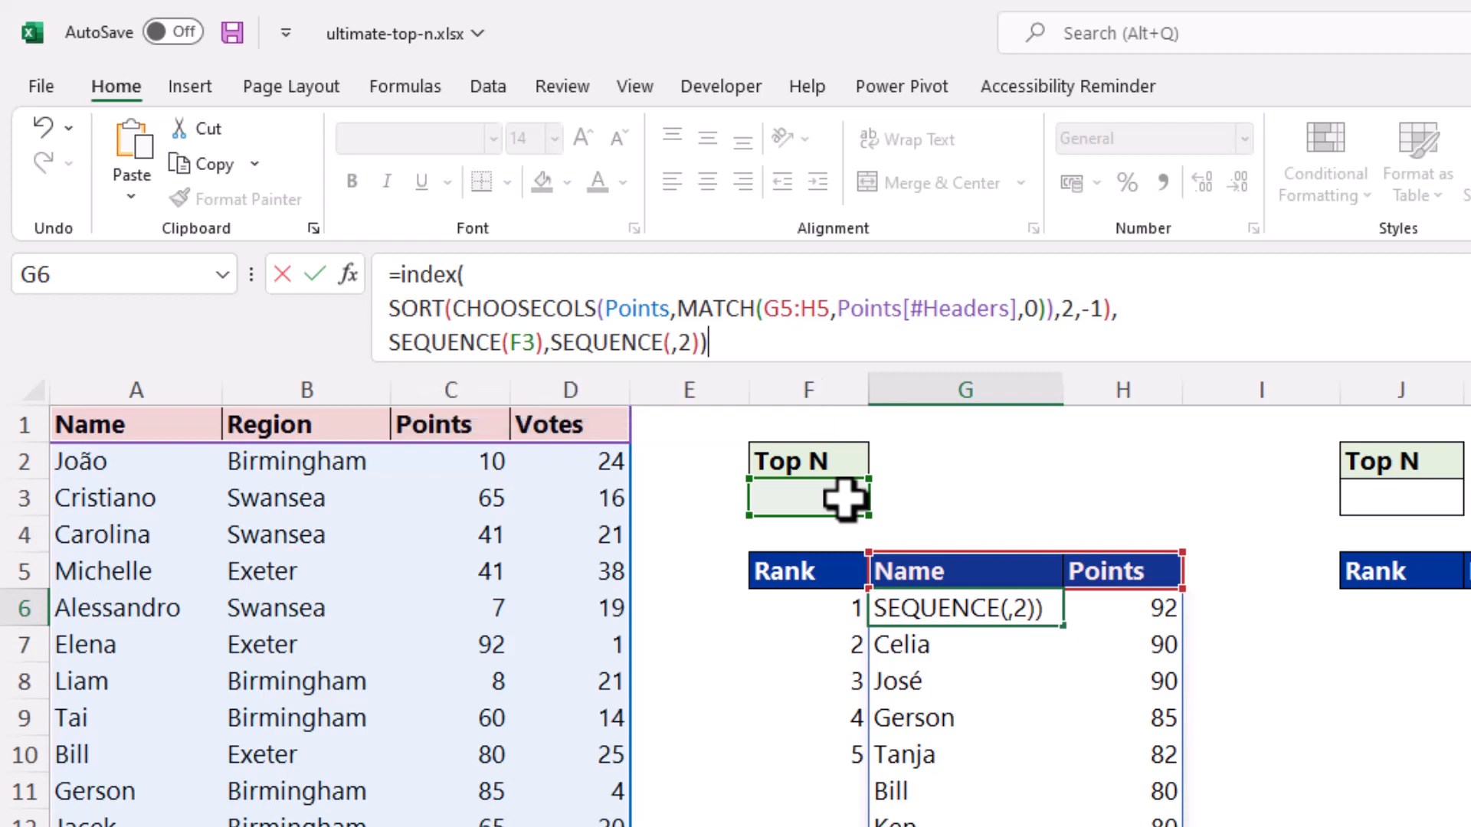
{"action": "key", "text": "Return"}
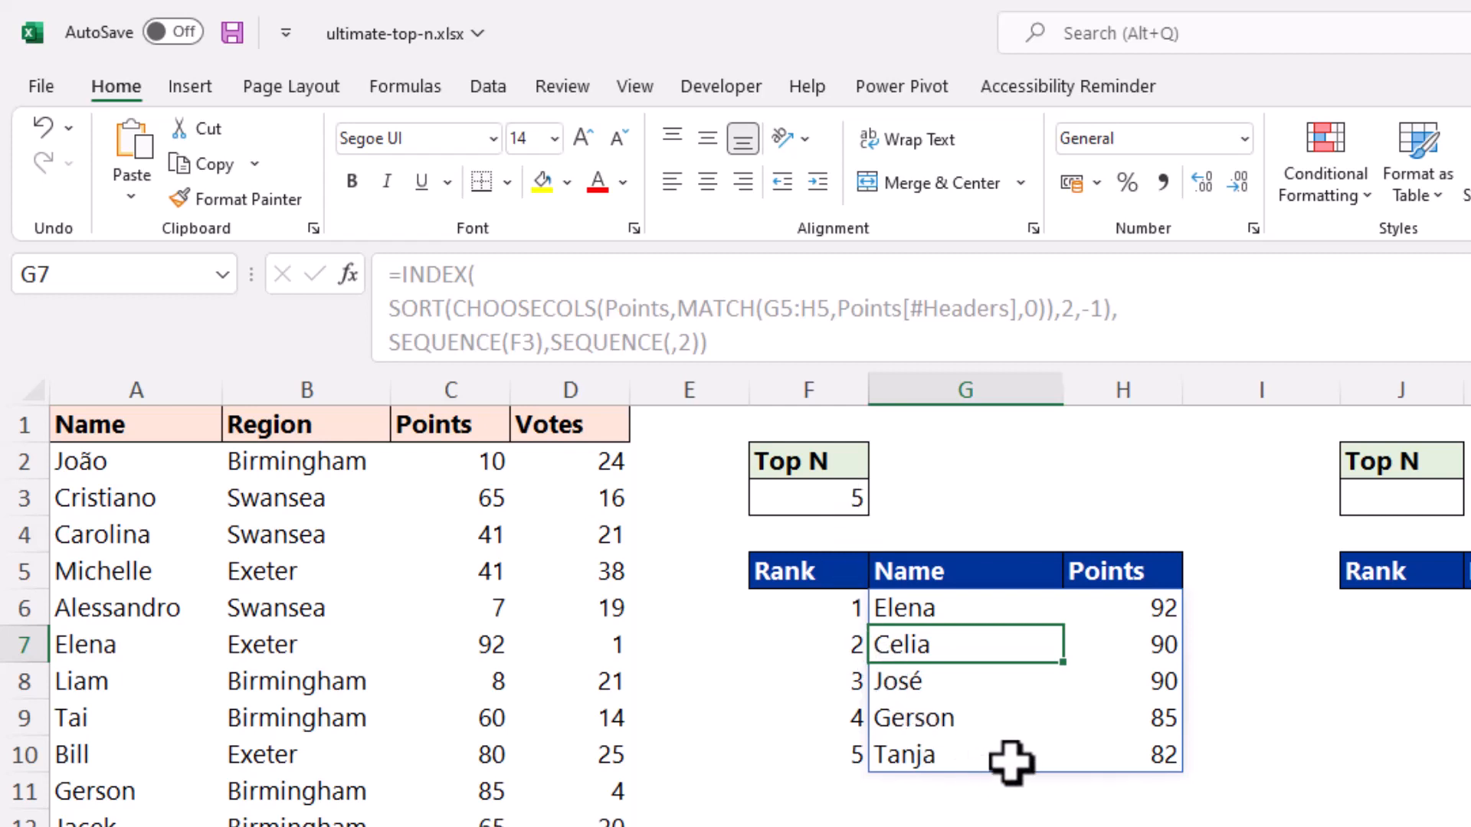
- Test the header-driven list by changing the header in H5 to Votes, and set it back to Points
{"action": "left_click", "coordinate": [1132, 575]}
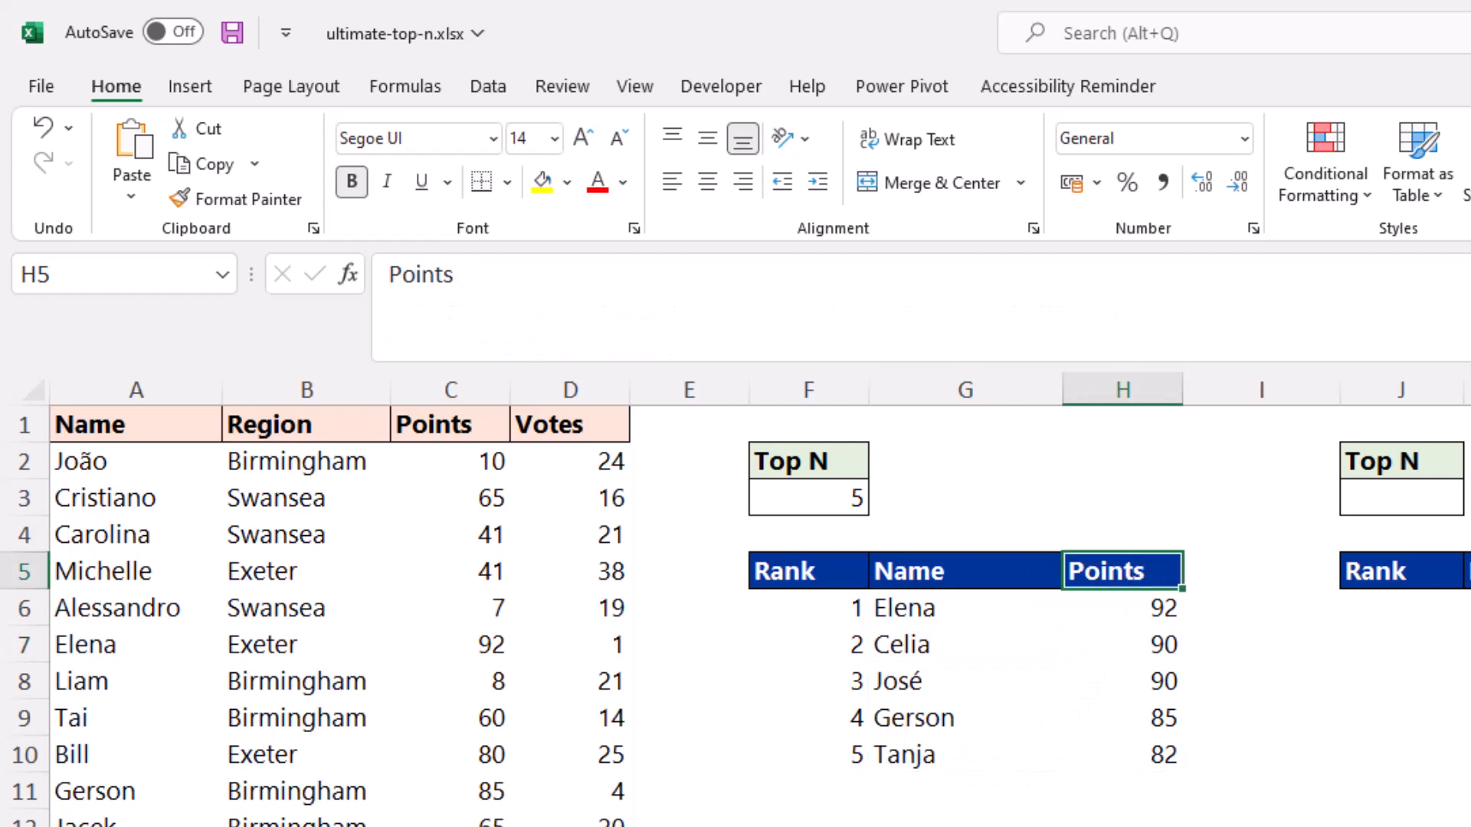
{"action": "type", "text": "Votes"}
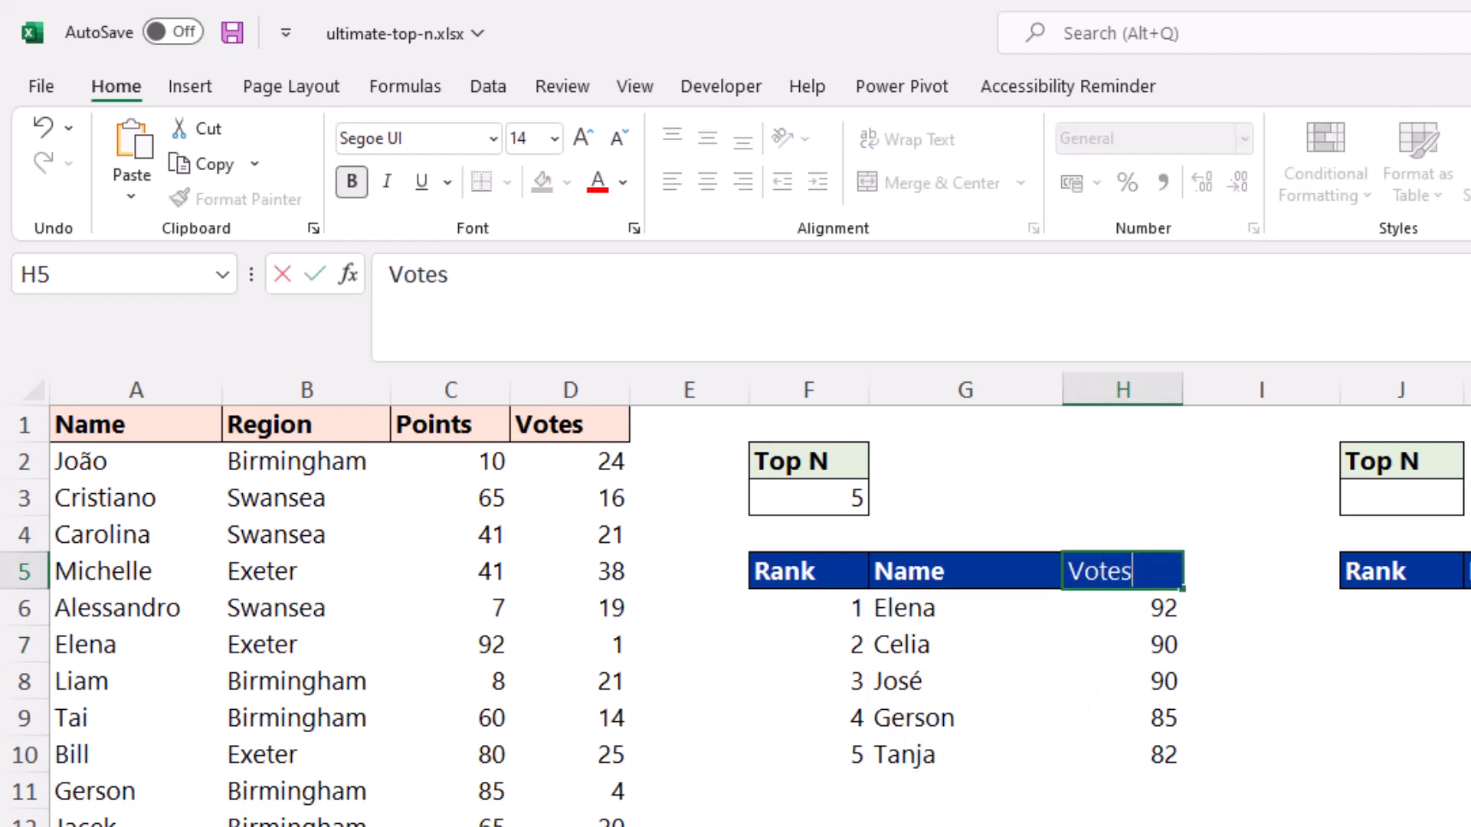
{"action": "key", "text": "Return"}
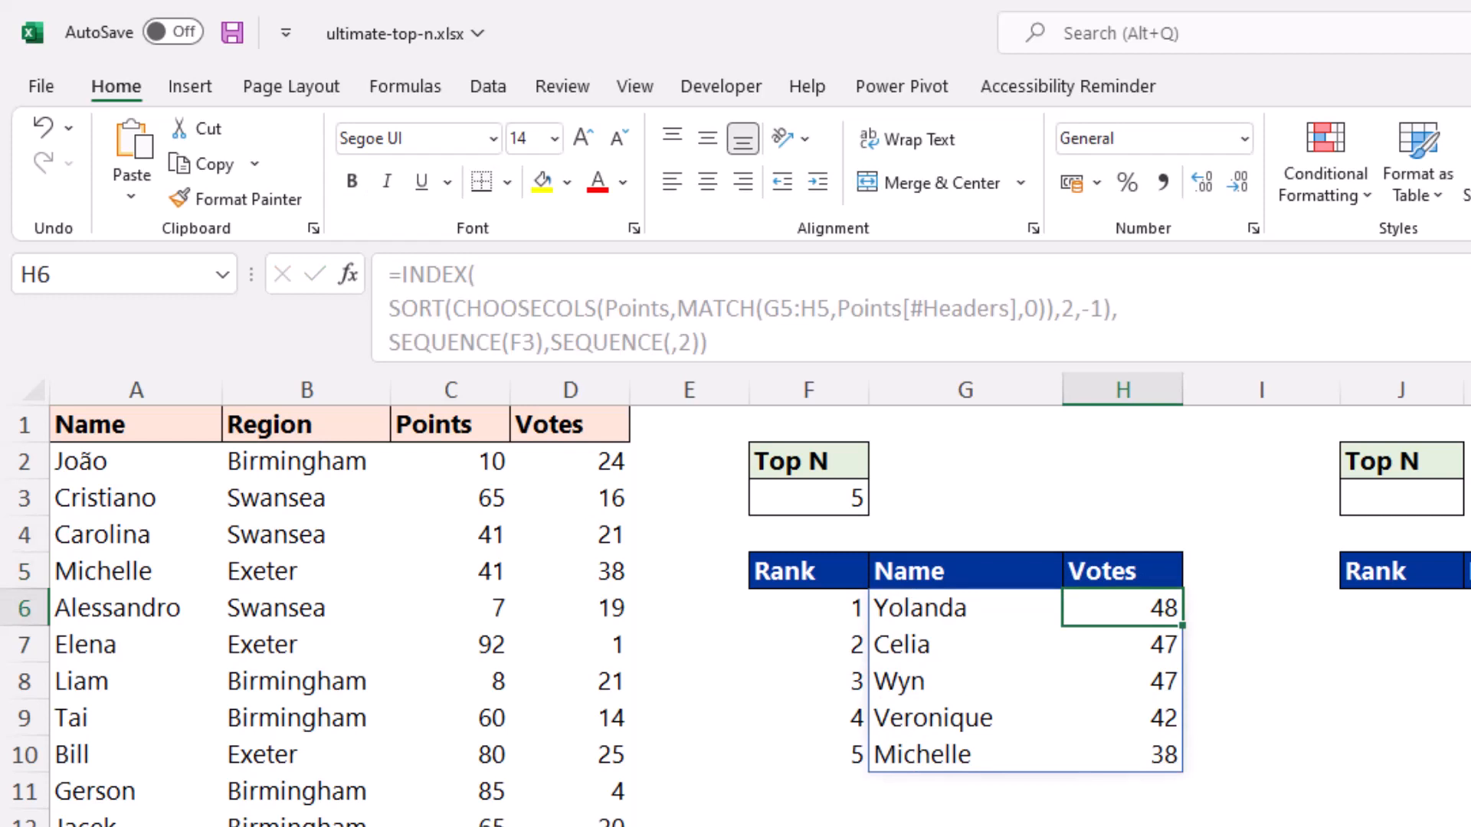
{"action": "key", "text": "Up"}
{"action": "type", "text": "Points"}
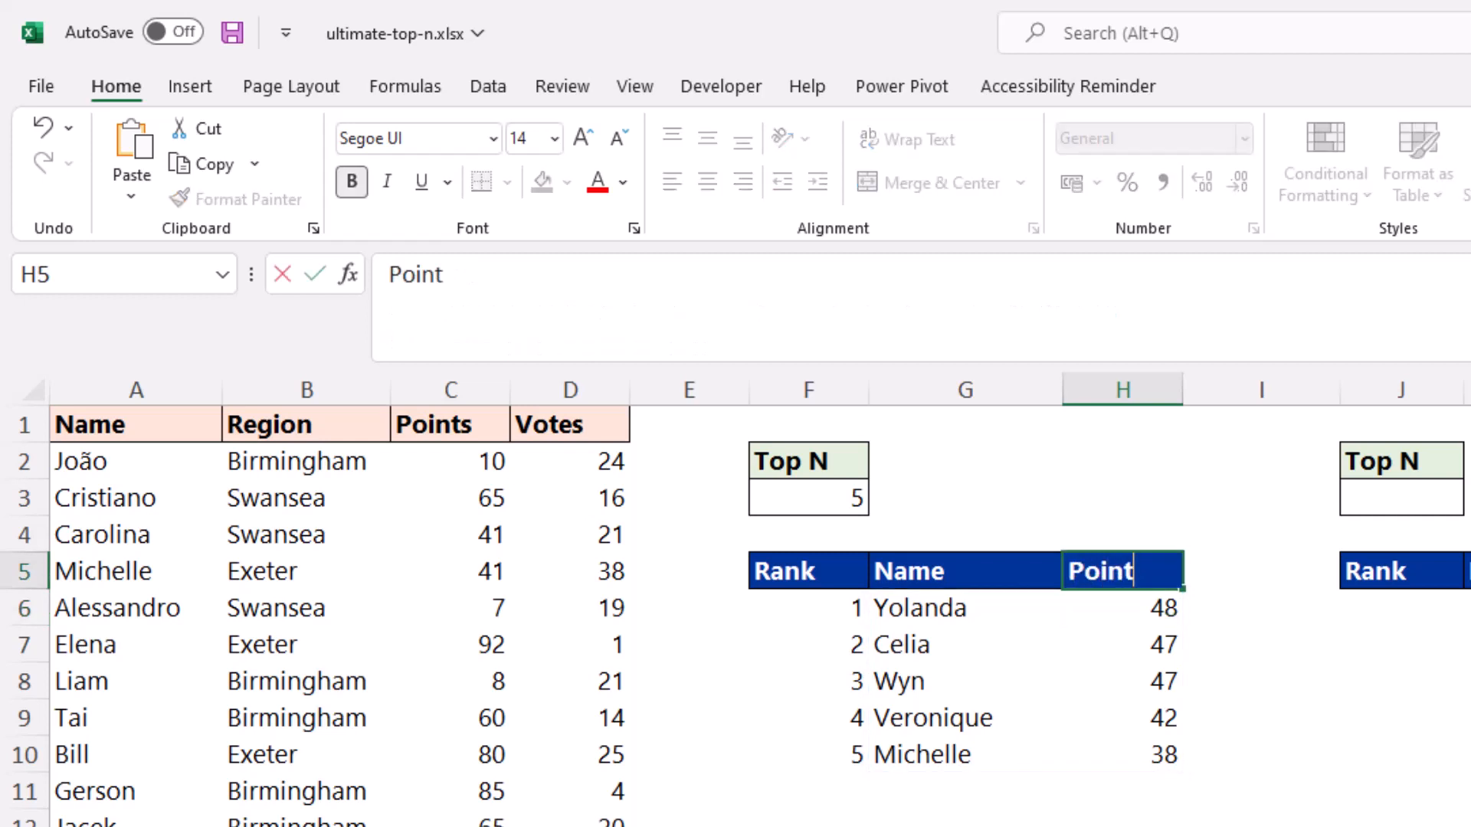
{"action": "key", "text": "Return"}
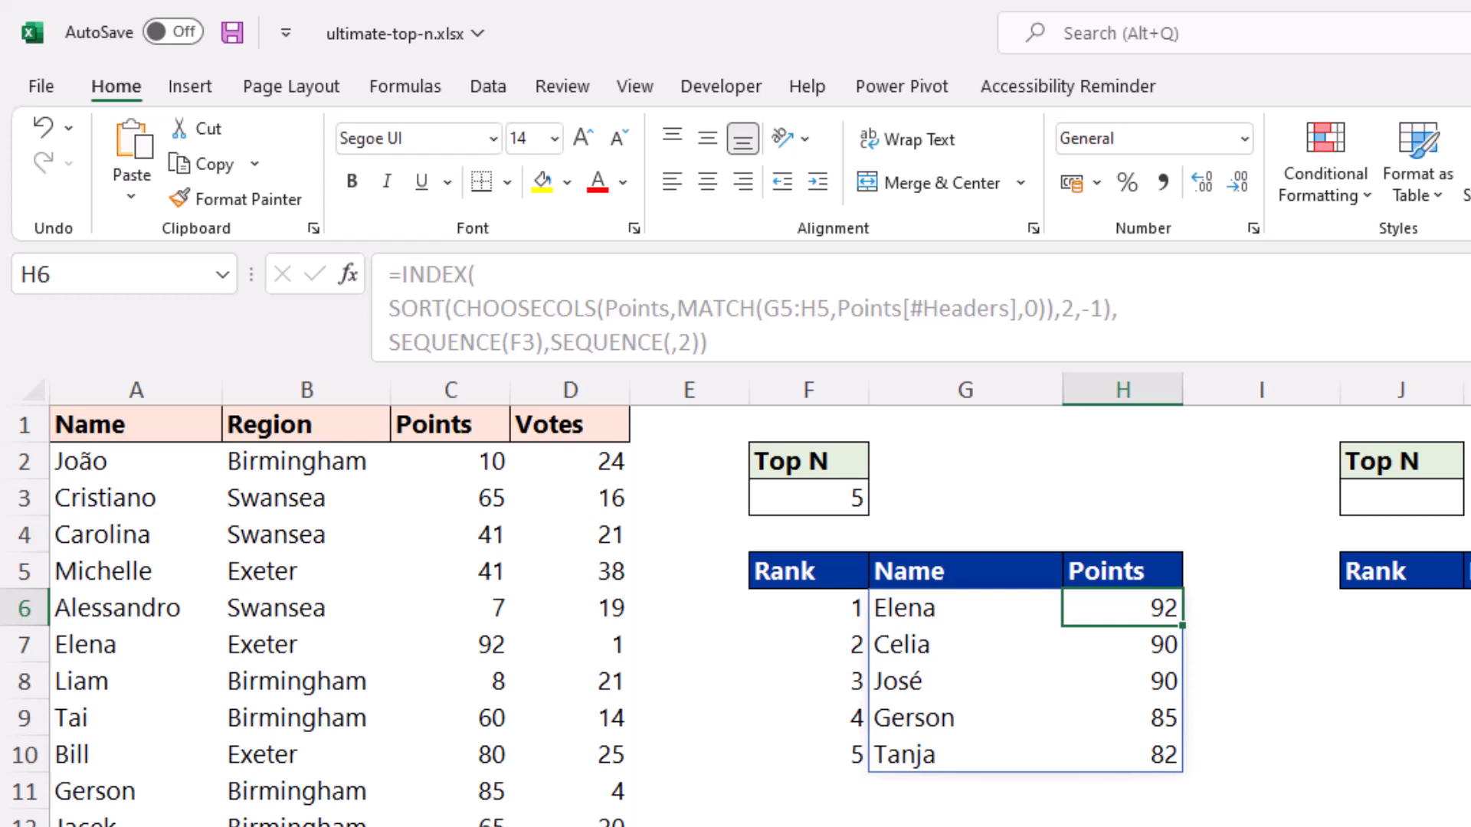
- Make the formula bar taller to fit a longer multi-line formula
{"action": "key", "text": "alt+Tab"}
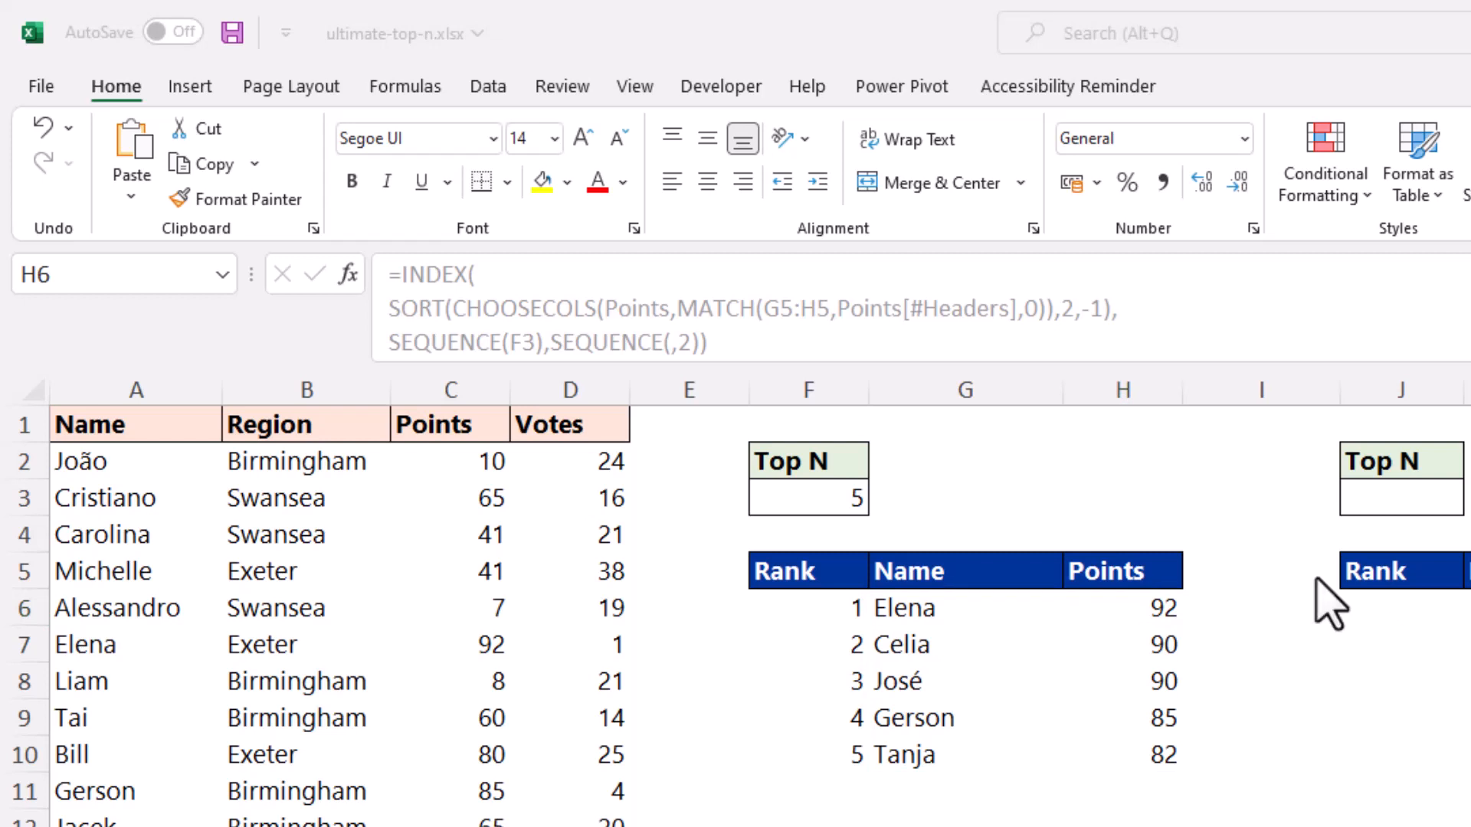
{"action": "left_click", "coordinate": [954, 360]}
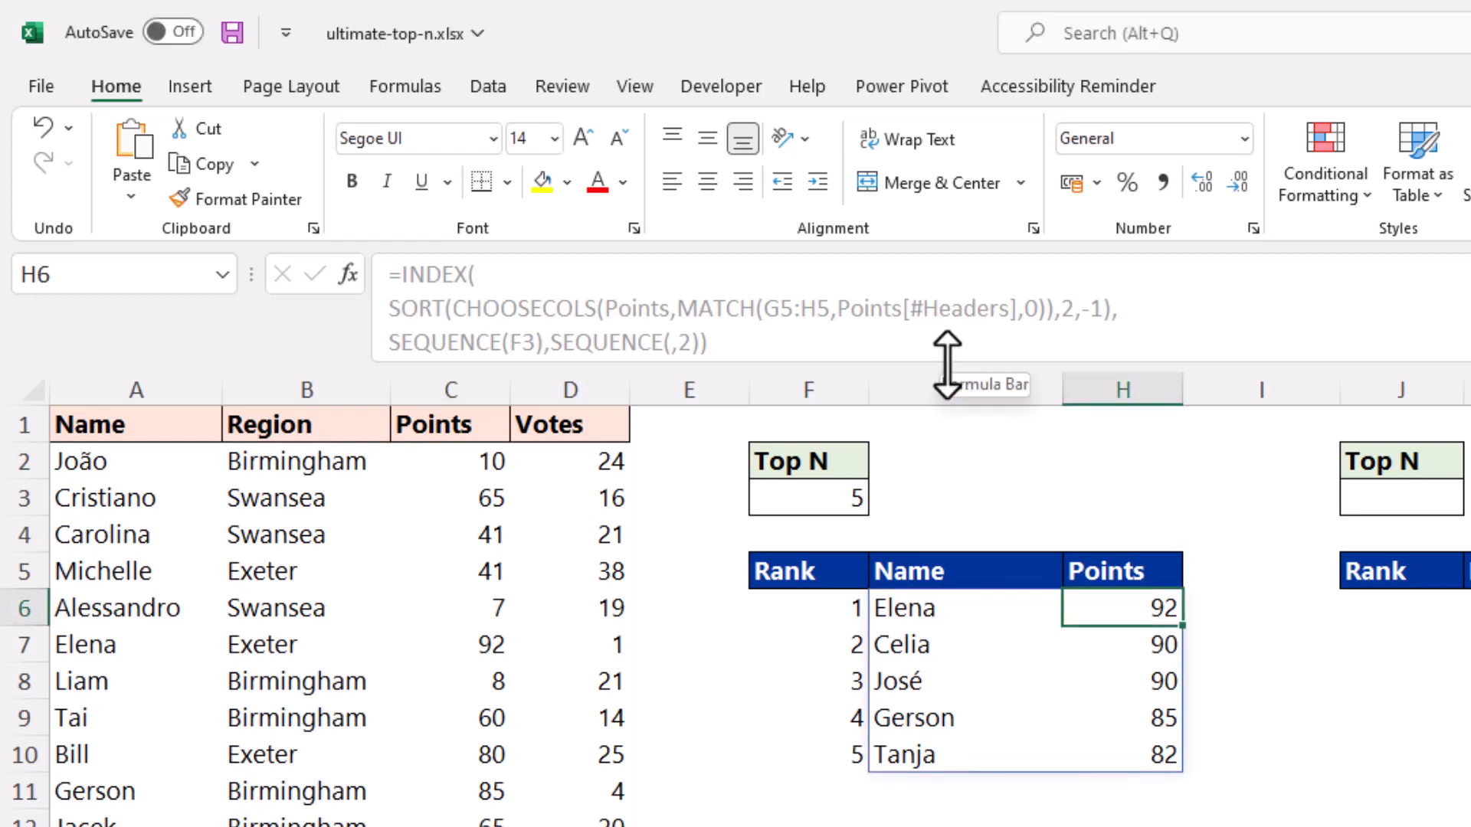
{"action": "left_click_drag", "start_coordinate": [944, 377], "coordinate": [940, 412]}
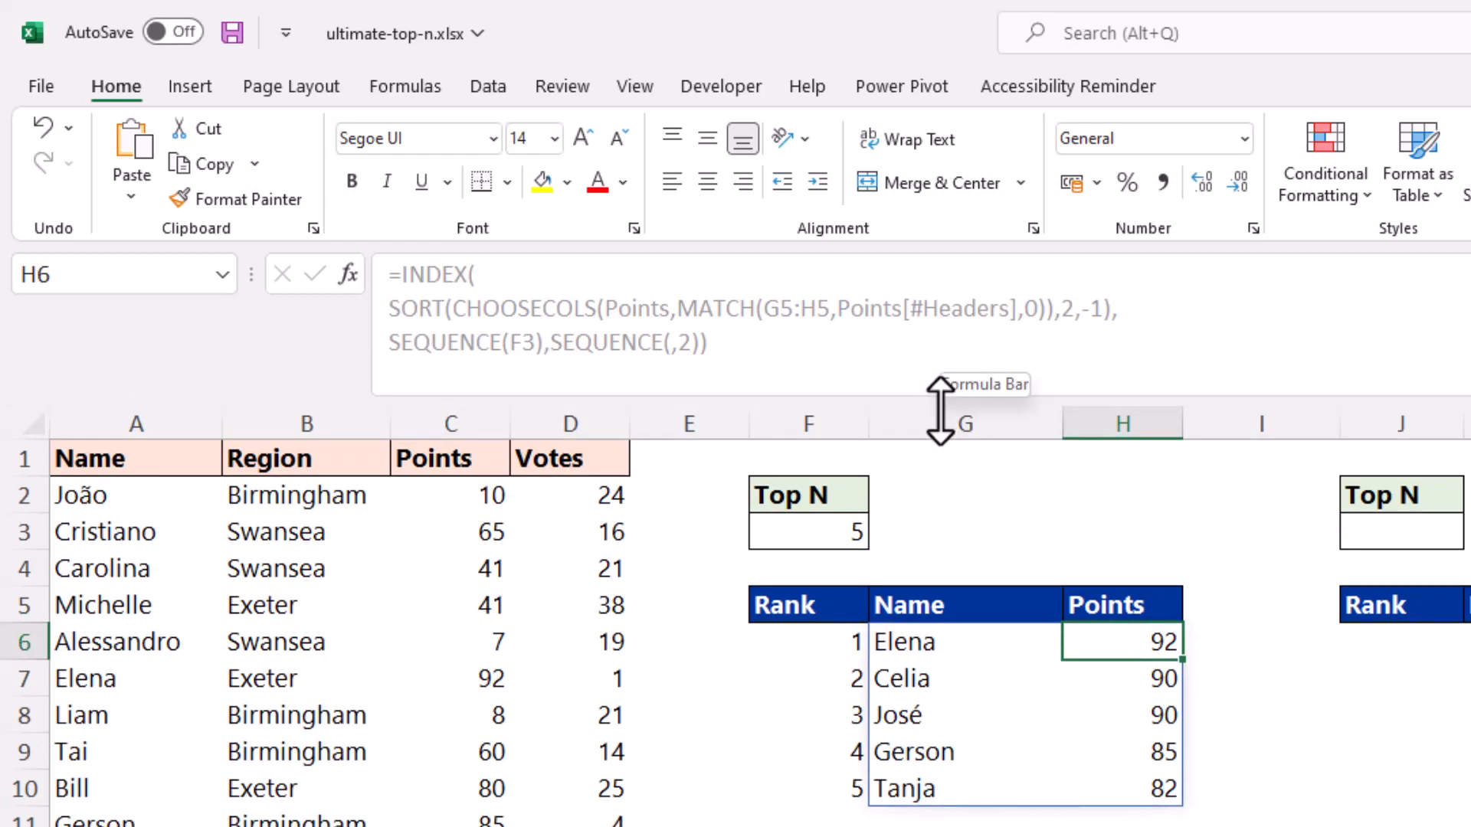
{"action": "left_click_drag", "start_coordinate": [940, 410], "coordinate": [930, 459]}
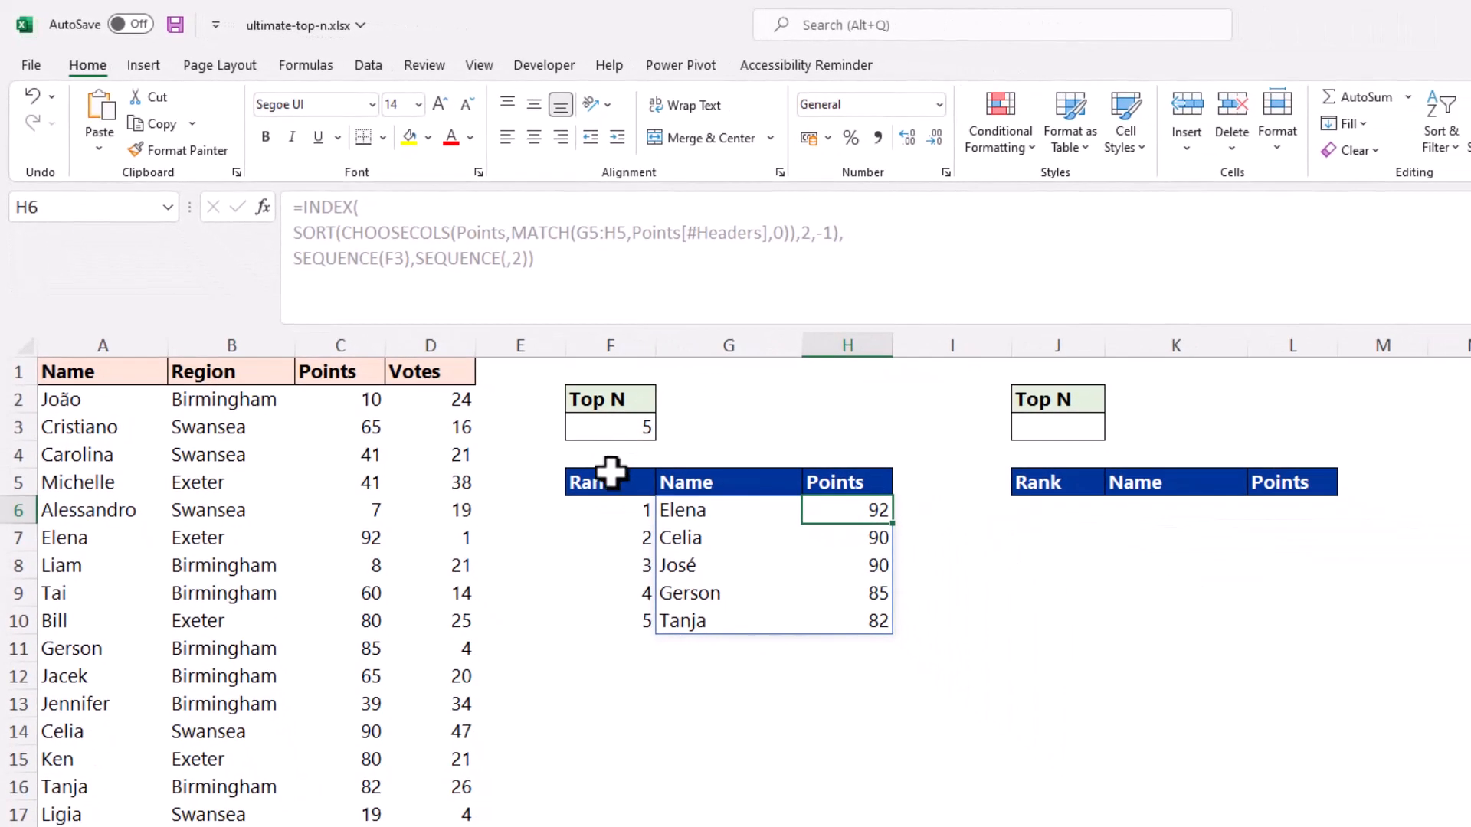
- Clear the rank, name and points formulas from F6:H10 and select only cell F6
{"action": "left_click_drag", "start_coordinate": [620, 508], "coordinate": [833, 628]}
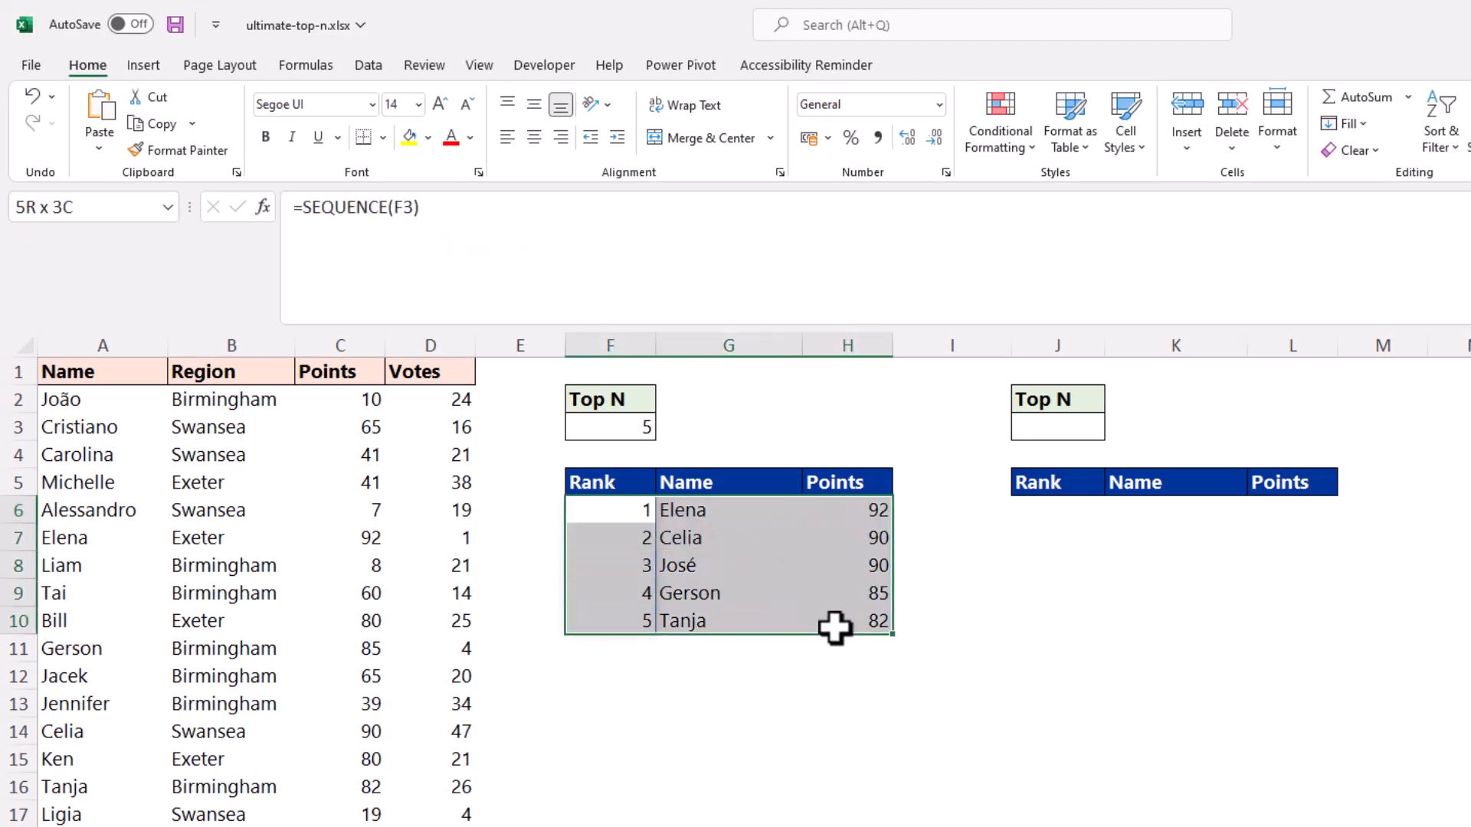
{"action": "key", "text": "Delete"}
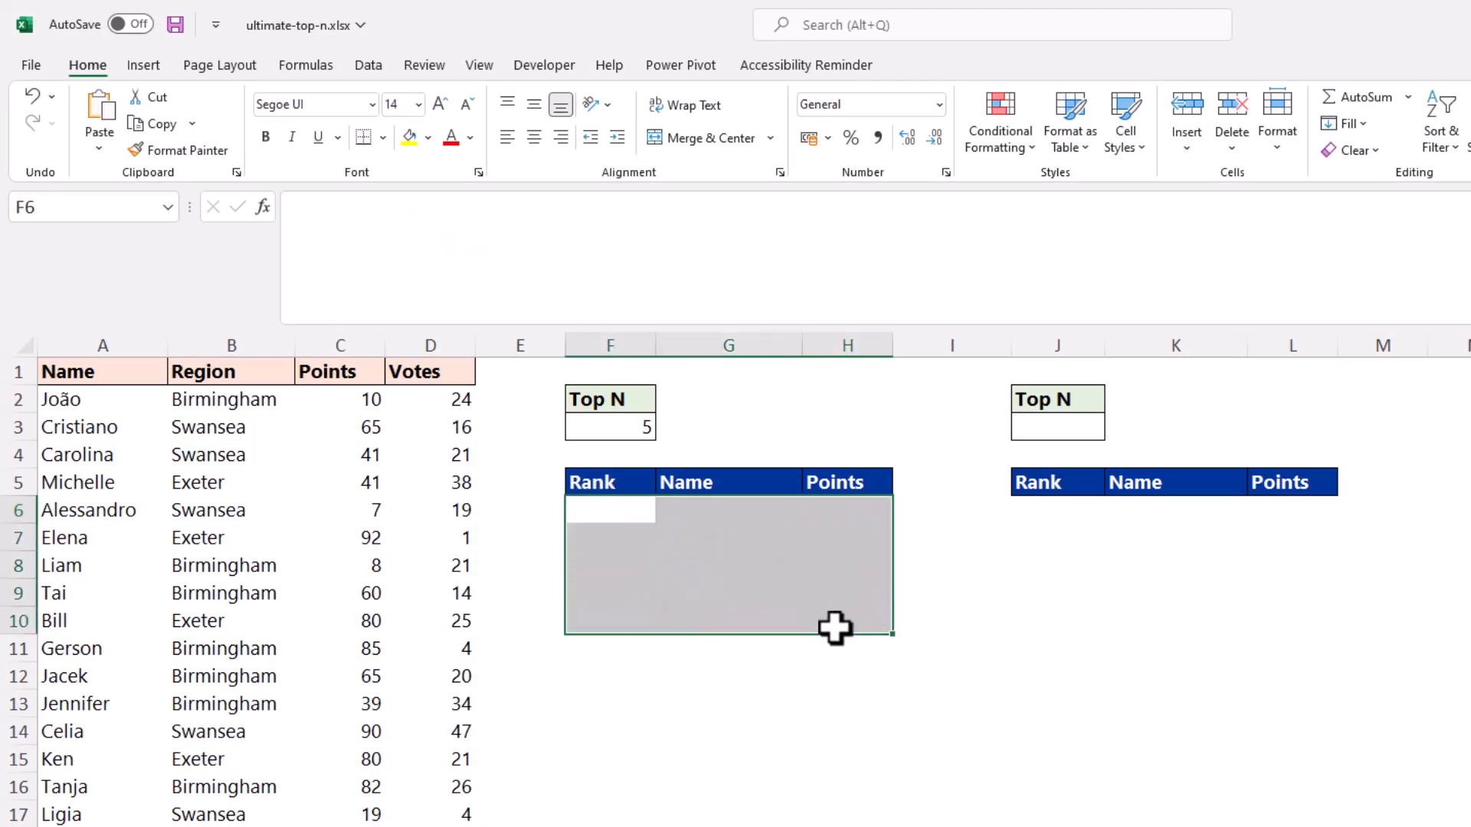
{"action": "left_click", "coordinate": [646, 515]}
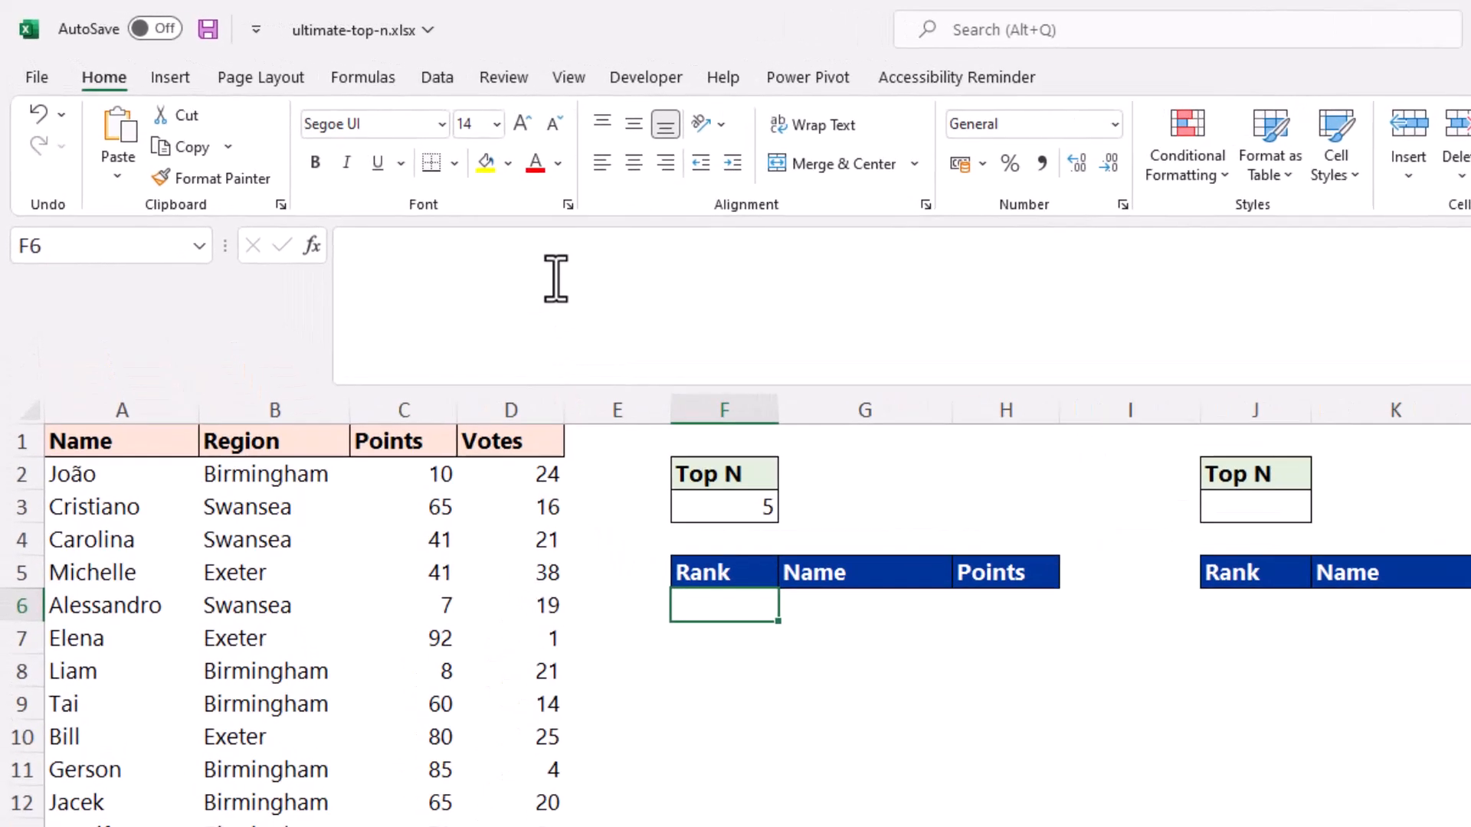
- Start a LET formula in F6 and define the variable rank as SEQUENCE(F3) on its second line
{"action": "left_click", "coordinate": [468, 233]}
{"action": "type", "text": "=let("}
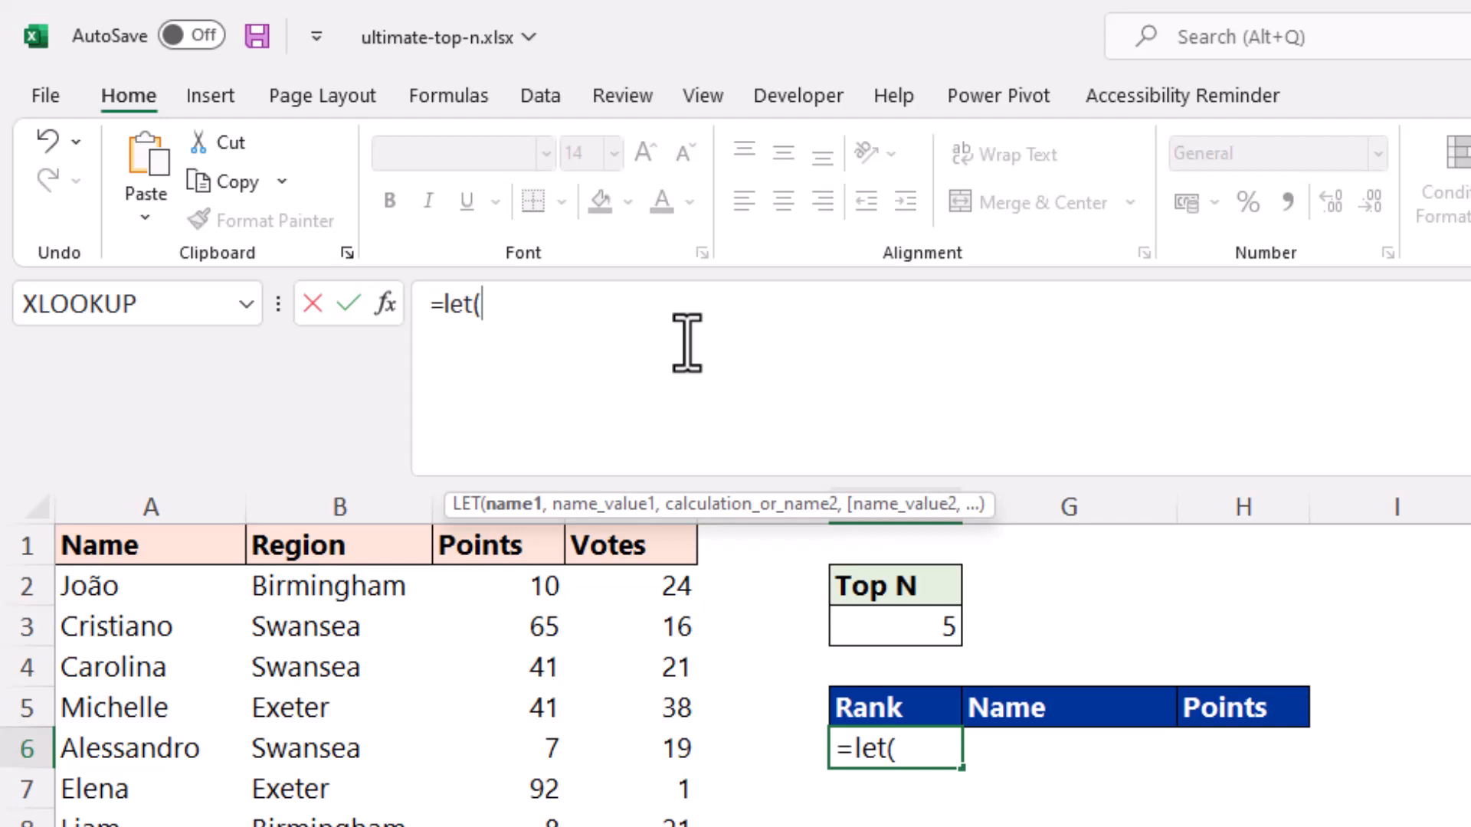
{"action": "key", "text": "alt+Return"}
{"action": "type", "text": "rank"}
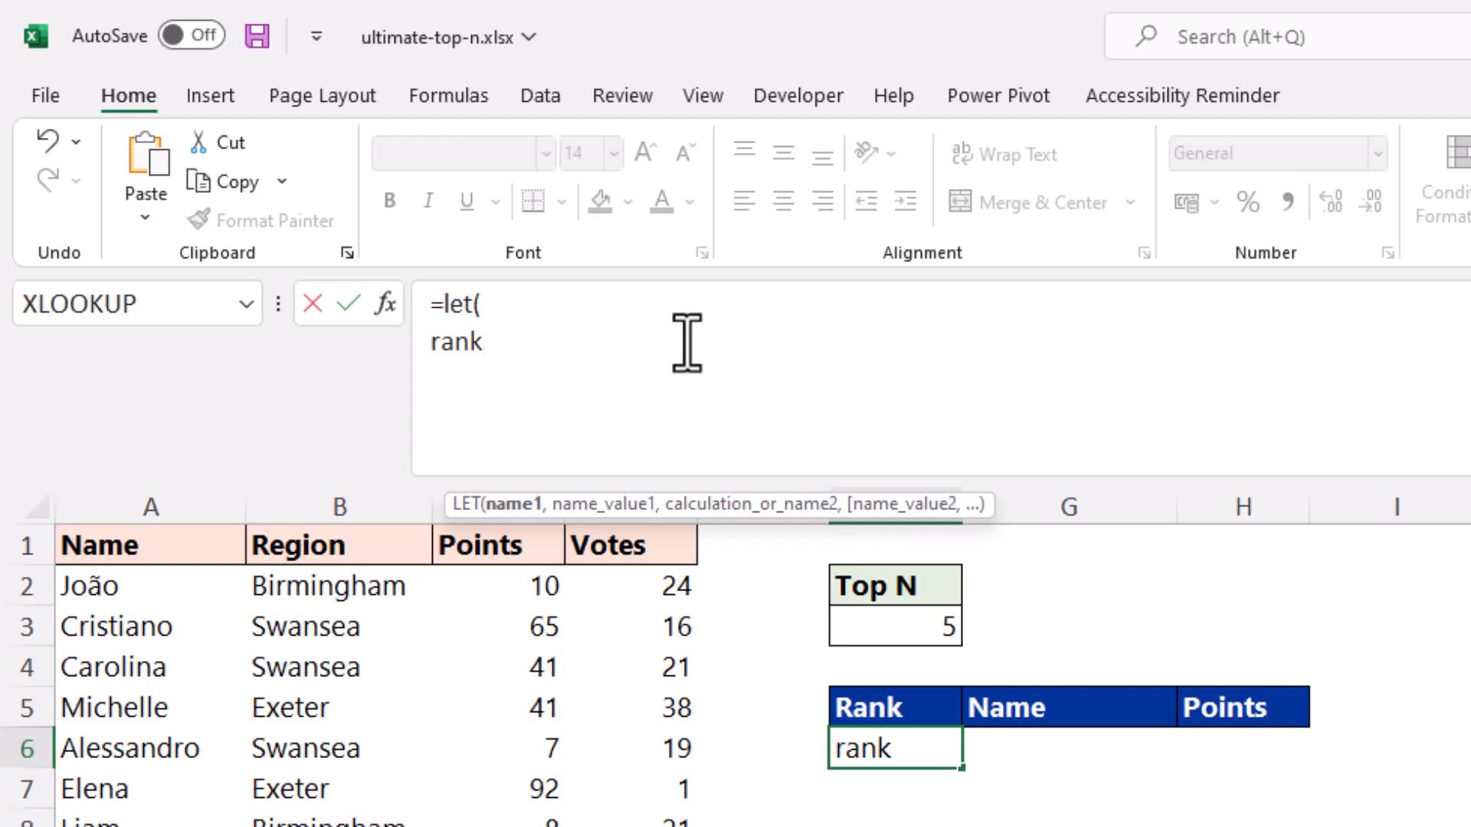
{"action": "type", "text": ","}
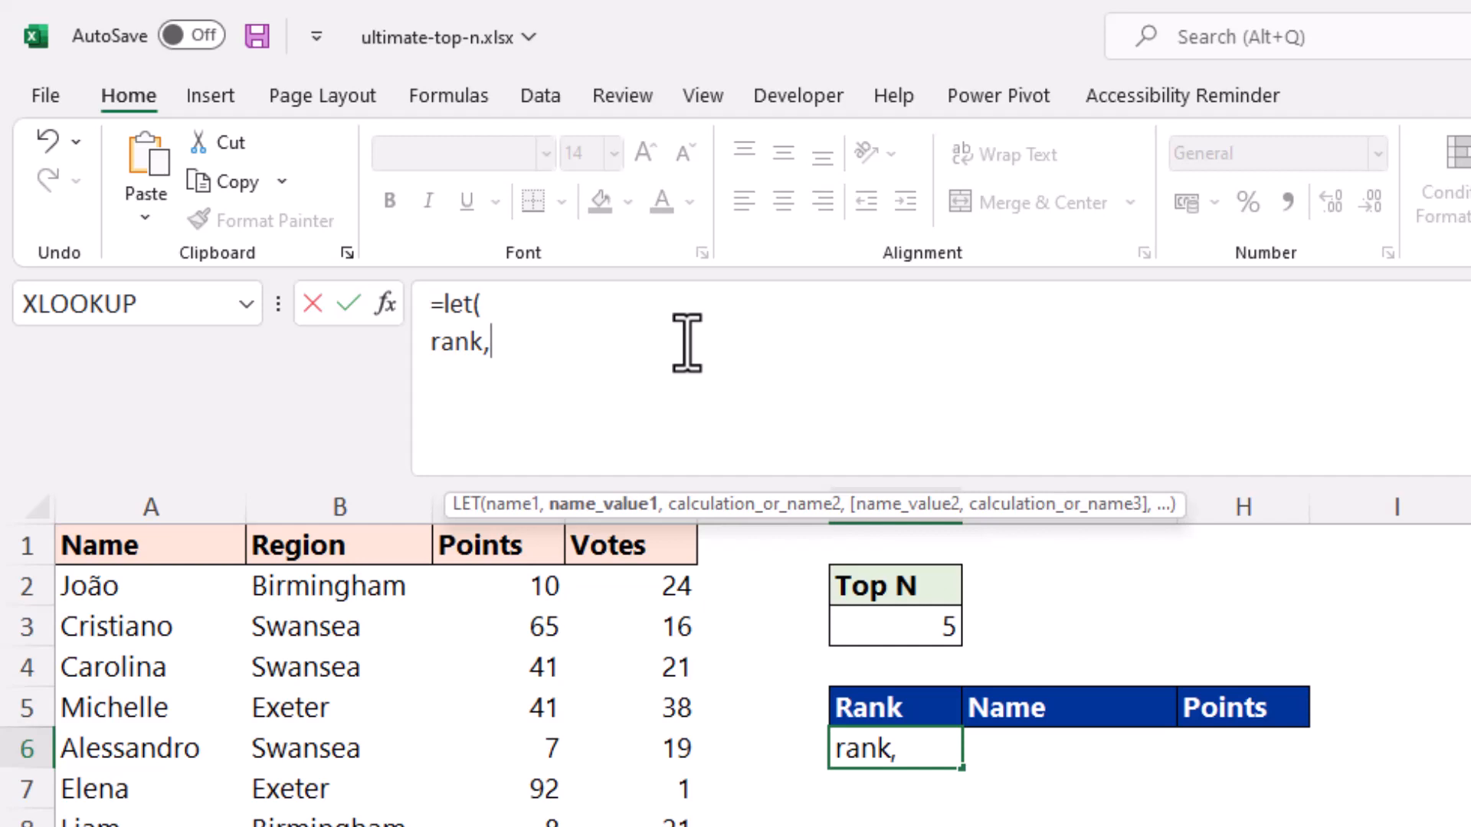
{"action": "type", "text": "seq"}
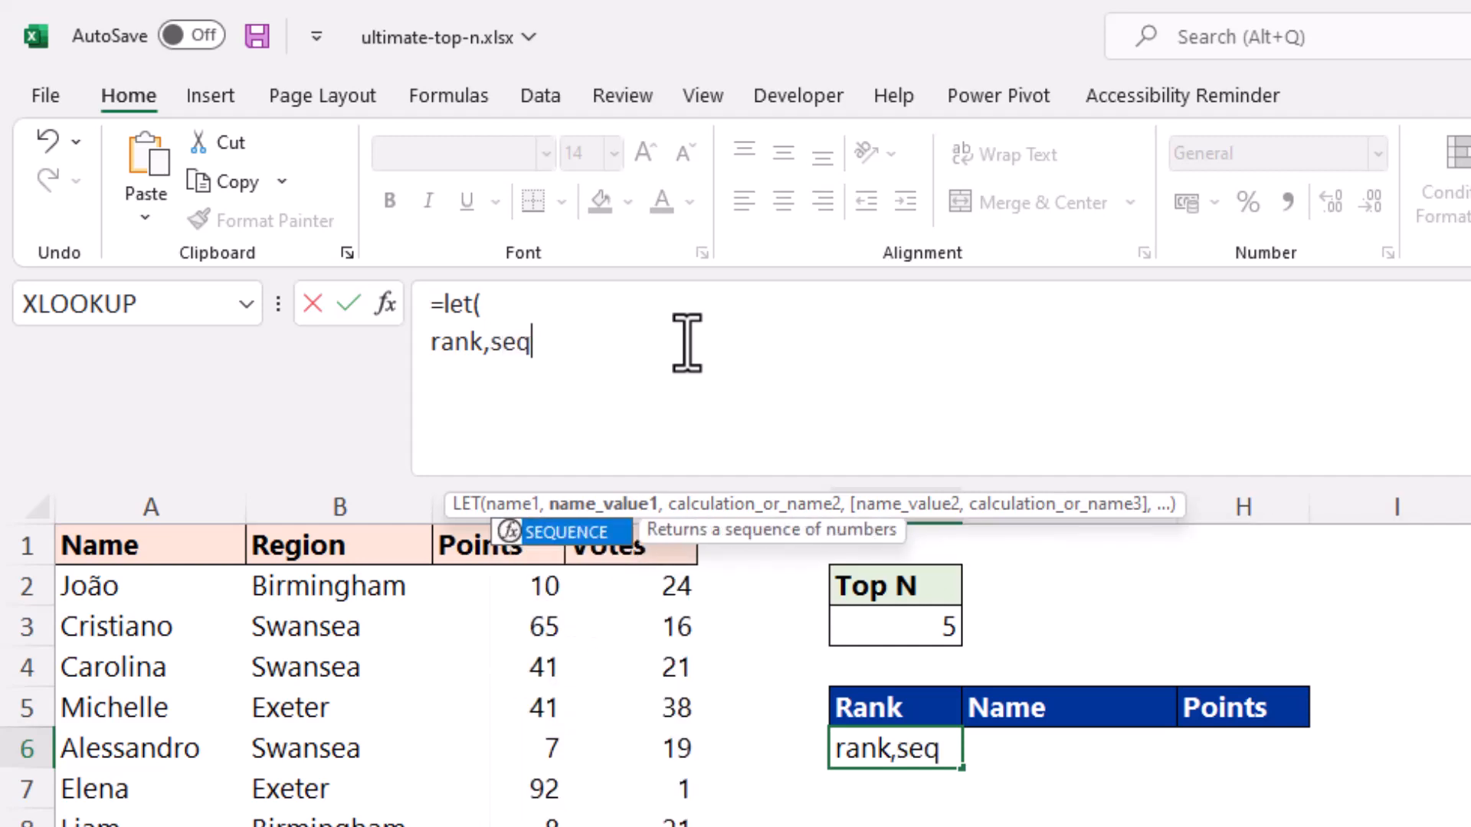
{"action": "key", "text": "Tab"}
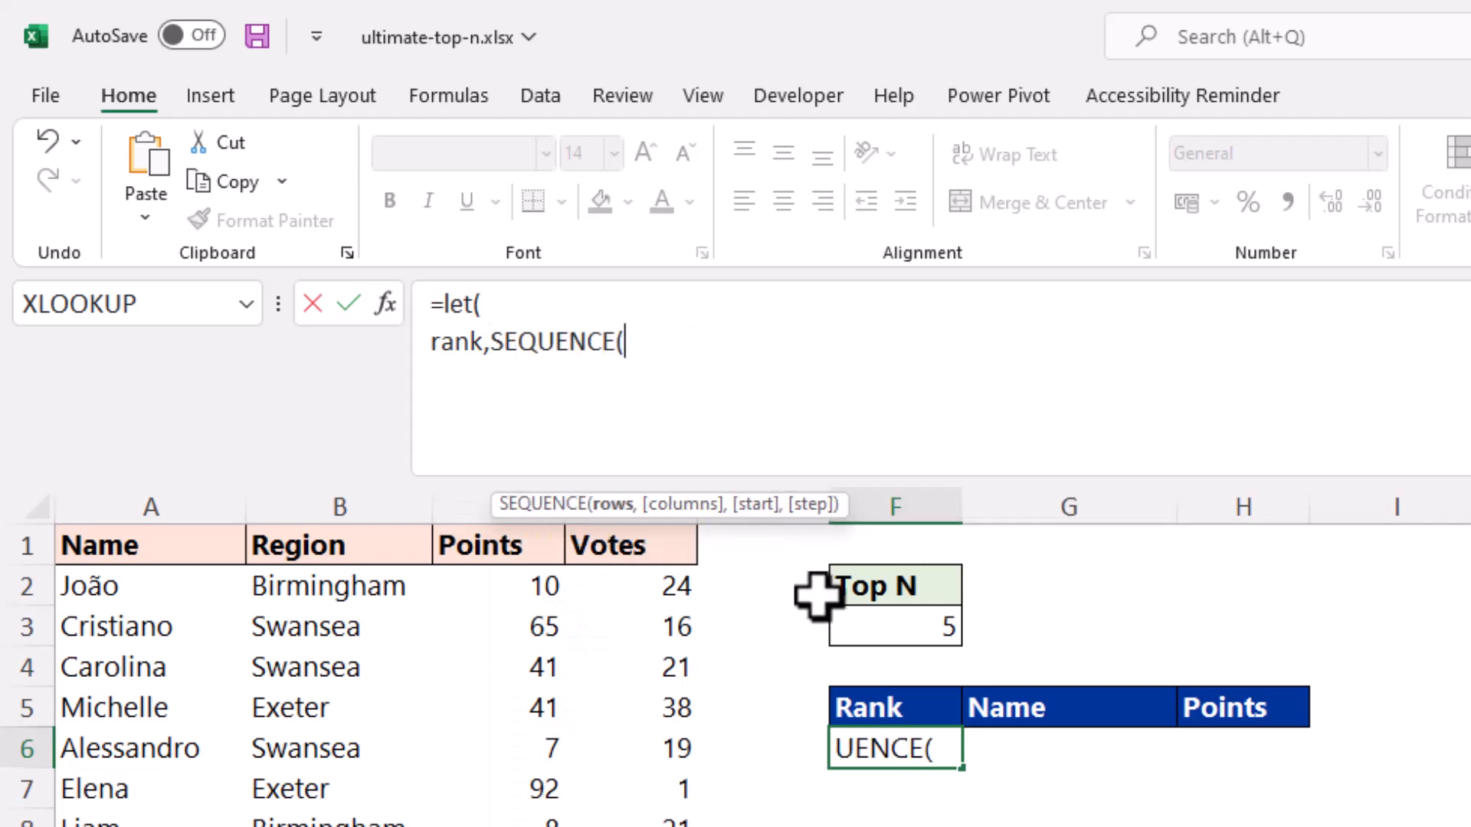
{"action": "left_click", "coordinate": [848, 630]}
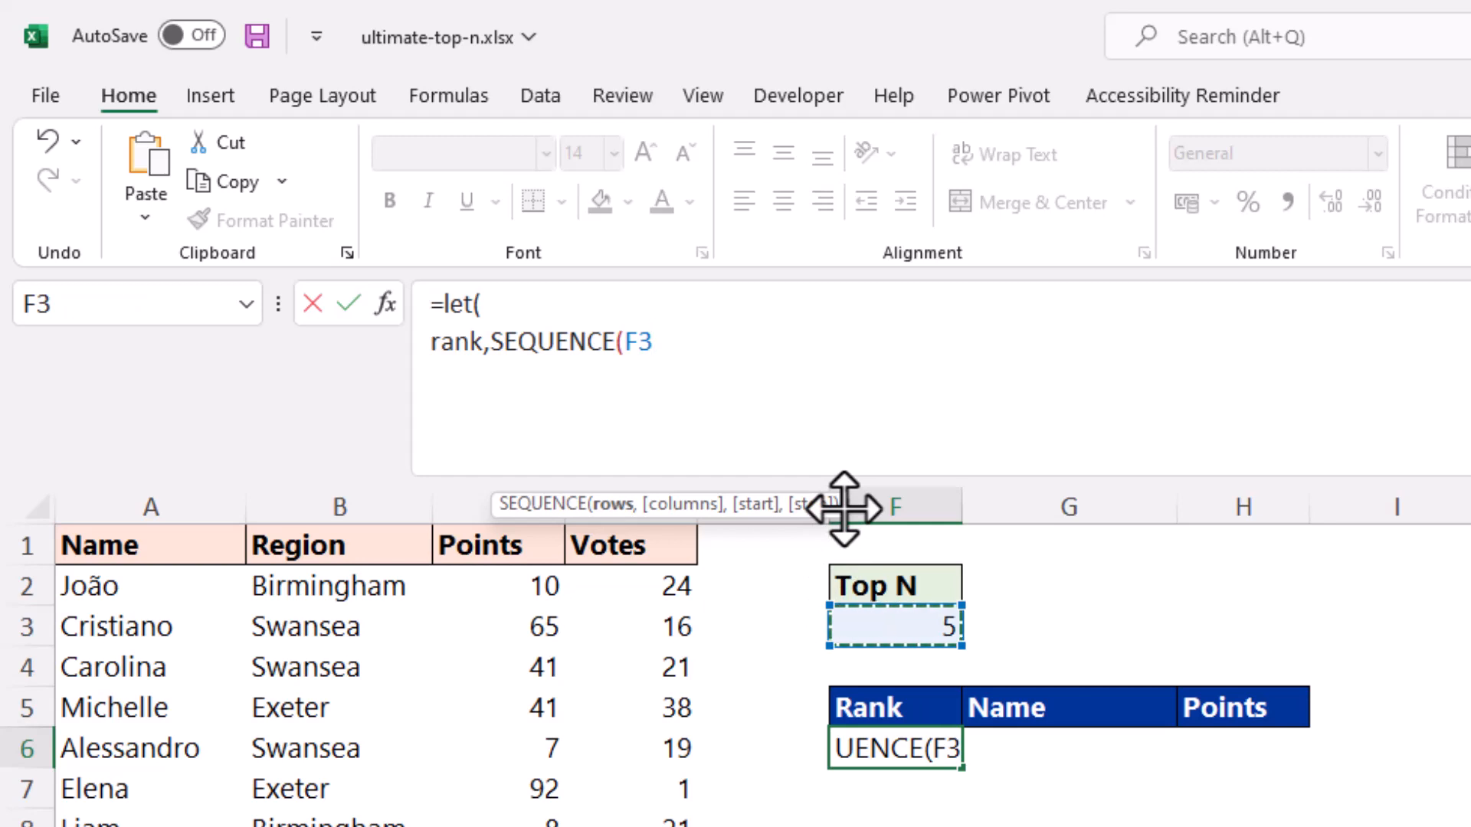
{"action": "type", "text": "),"}
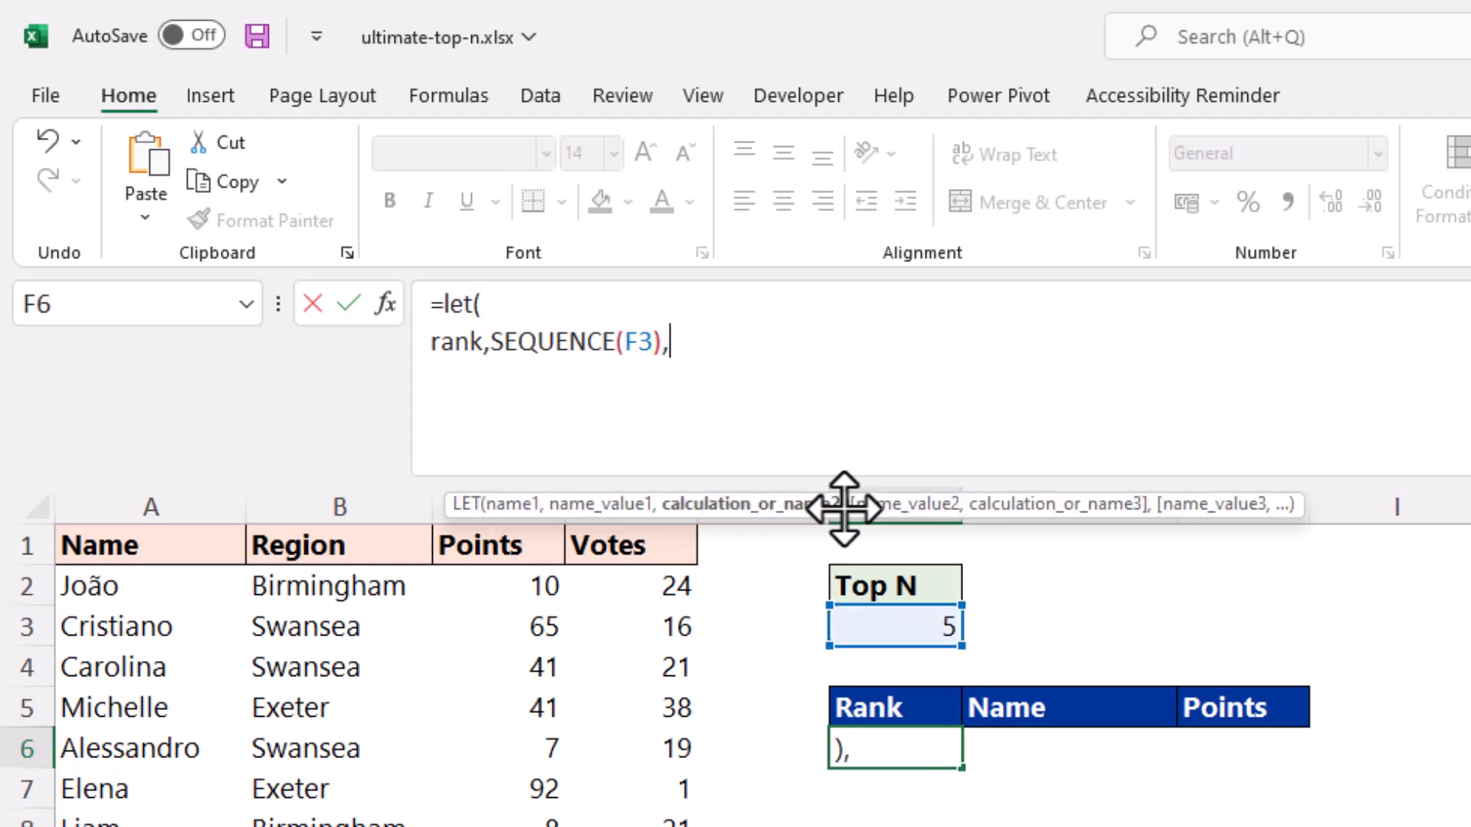
- On a new line of the F6 formula, define the variable order beginning with SORT(CHOOSECOLS( on the Points table
{"action": "key", "text": "alt+Return"}
{"action": "type", "text": "order,"}
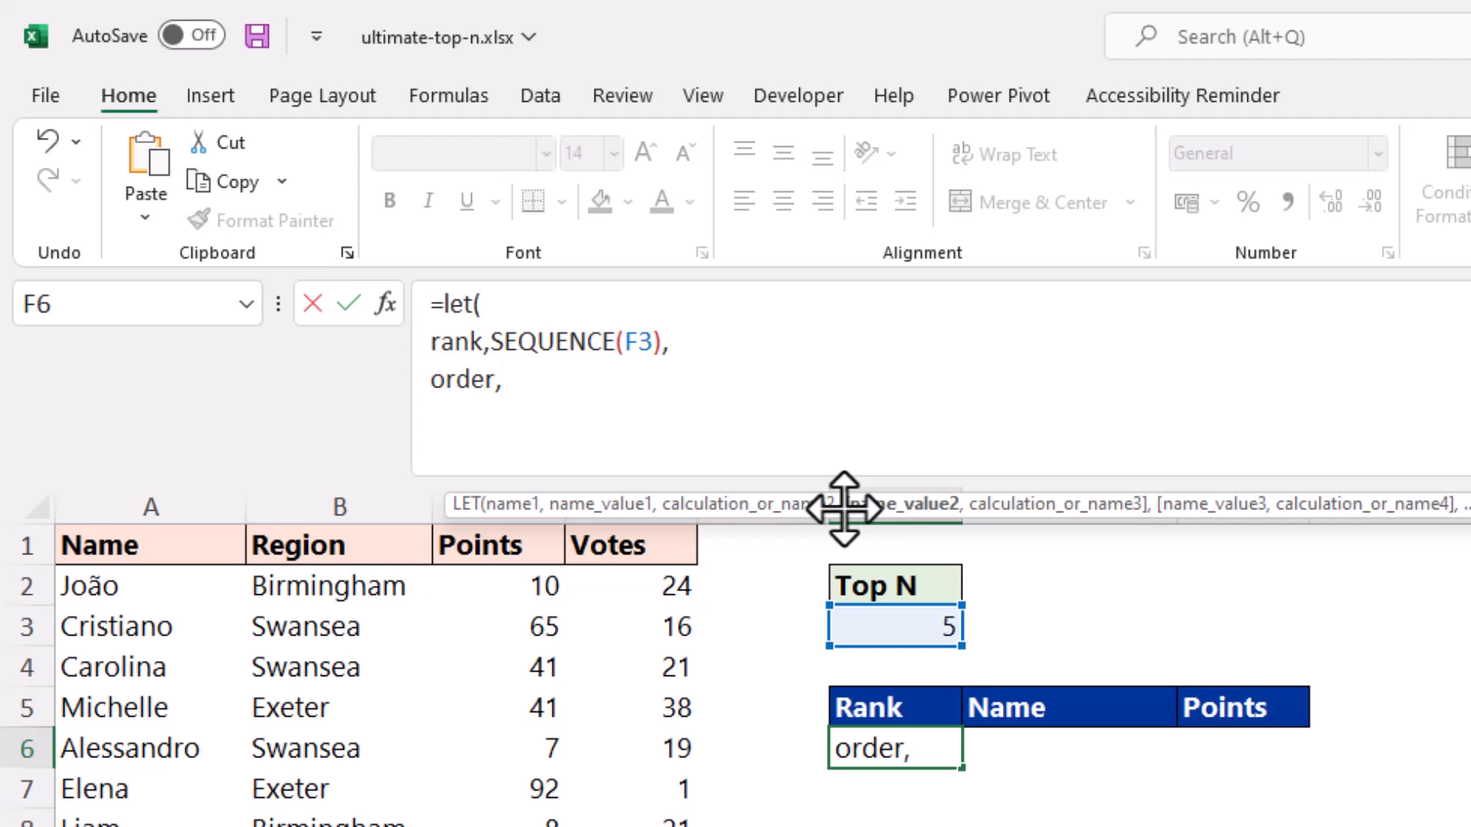
{"action": "type", "text": "sort(cho"}
{"action": "type", "text": "s"}
{"action": "type", "text": "o"}
{"action": "key", "text": "Down"}
{"action": "key", "text": "Tab"}
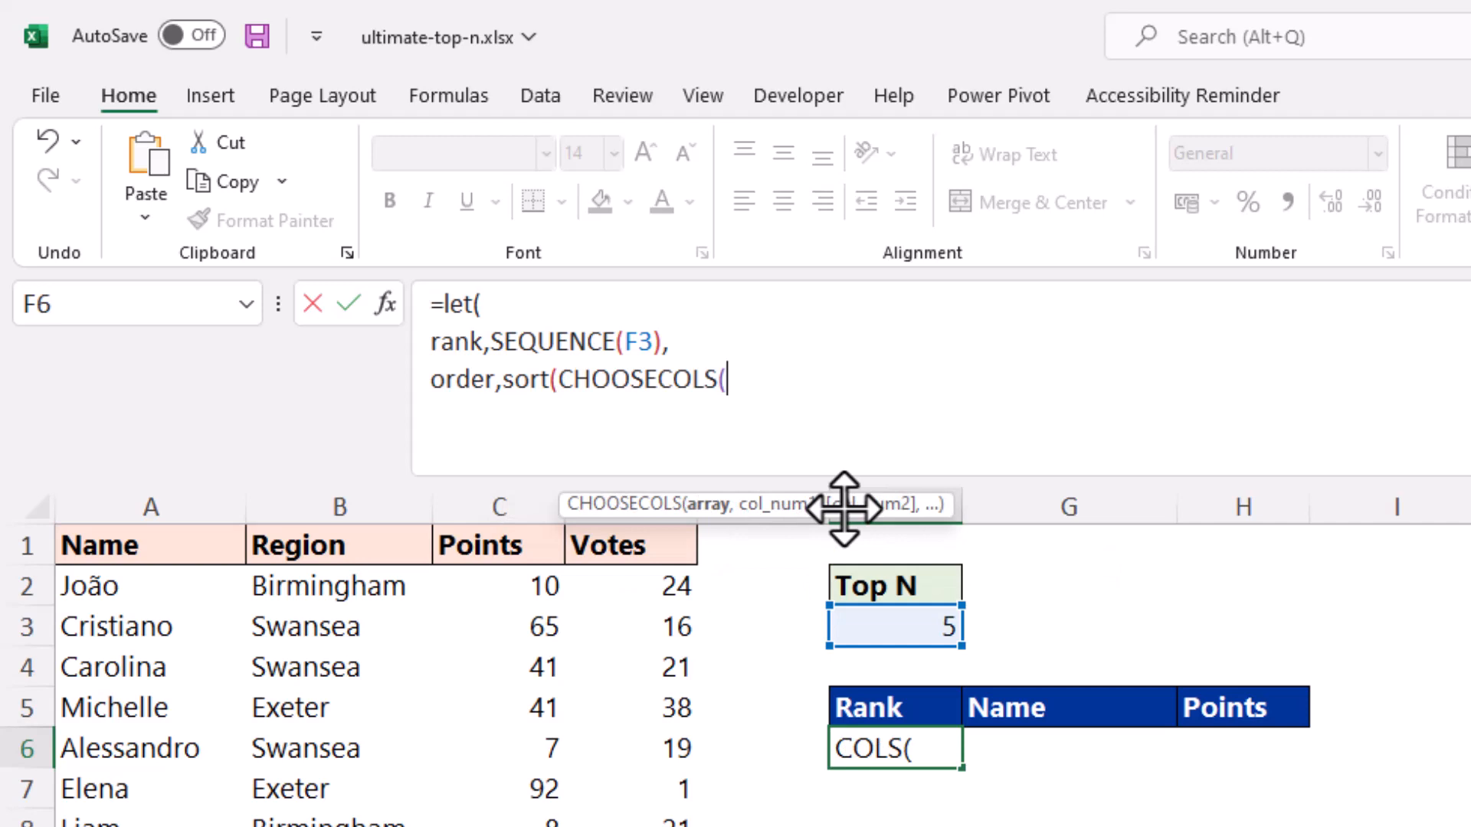
{"action": "type", "text": "Points"}
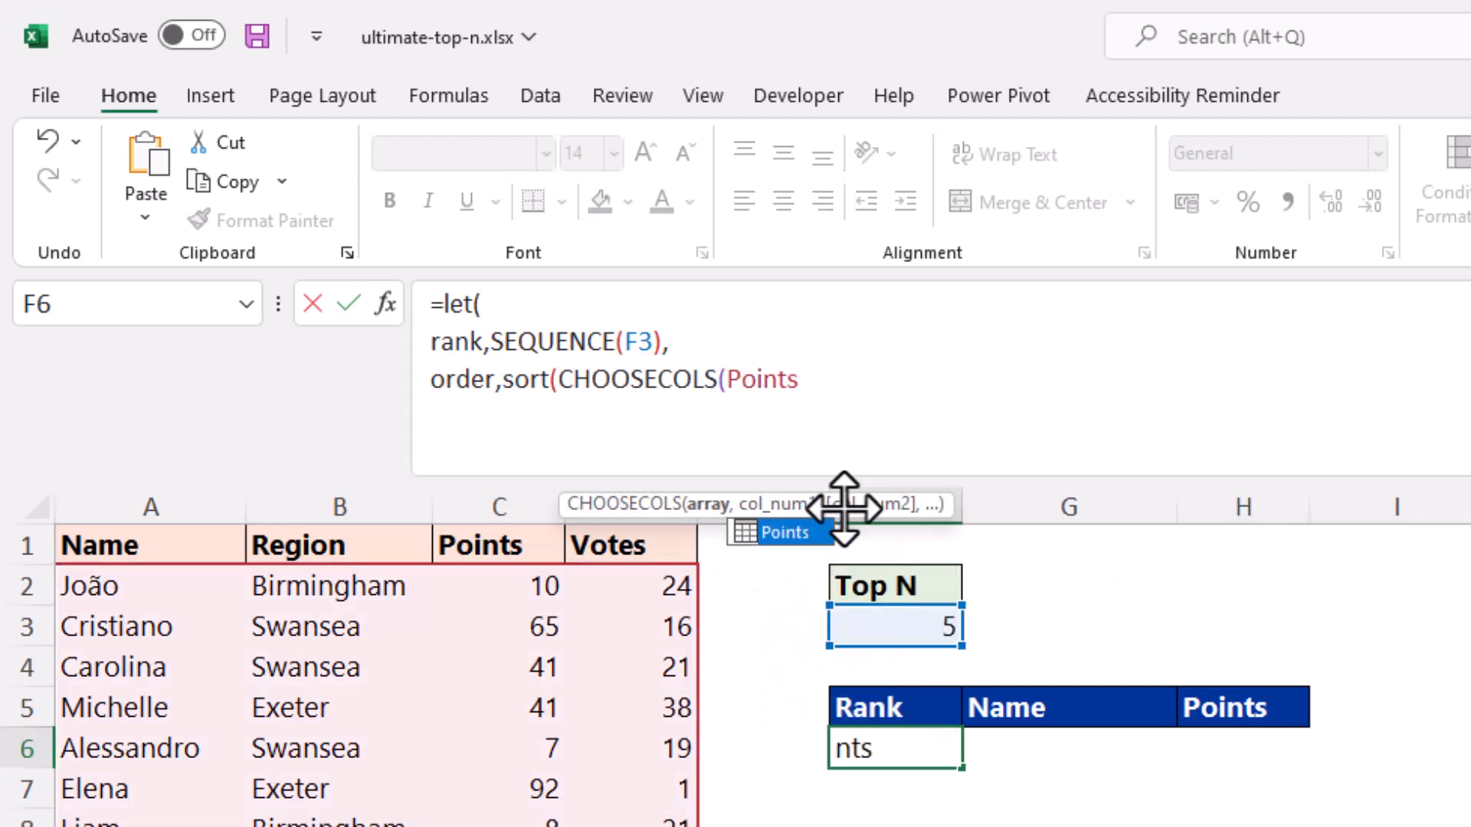
- Add MATCH(G5:H5,Points[#Headers],0) as the column argument of CHOOSECOLS in the F6 formula
{"action": "type", "text": ",mat"}
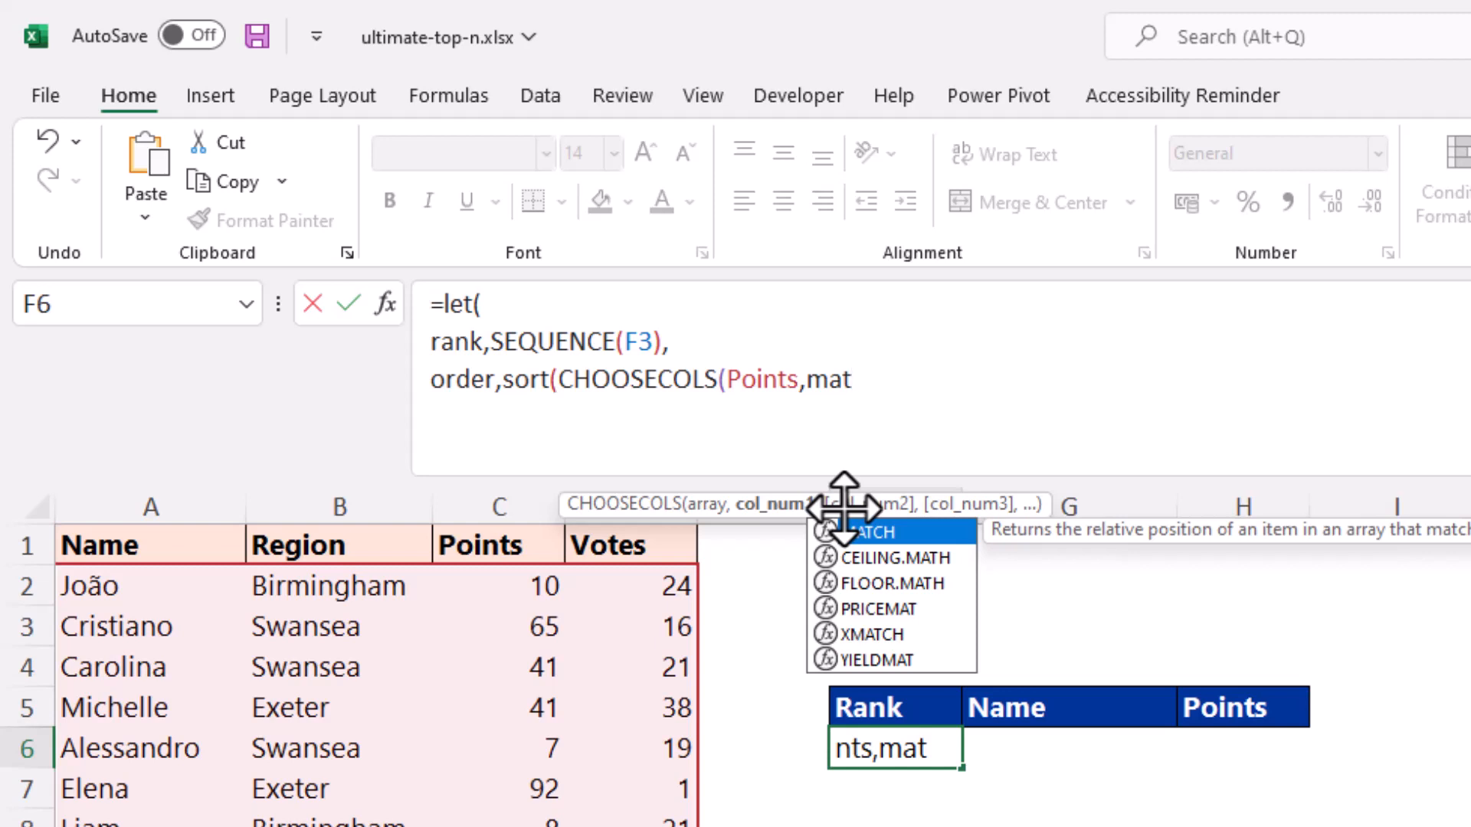
{"action": "key", "text": "Tab"}
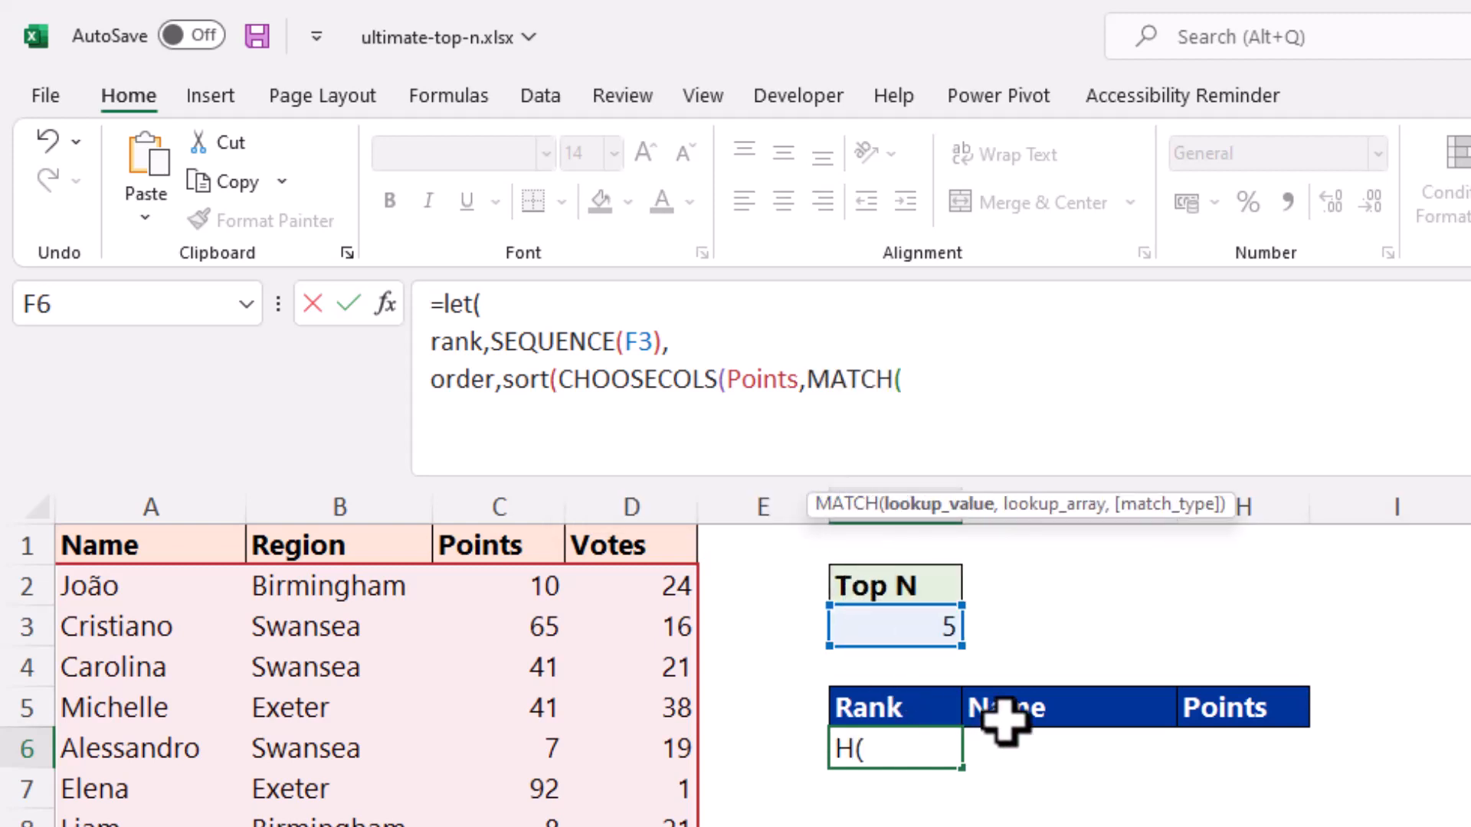
{"action": "left_click_drag", "start_coordinate": [1006, 716], "coordinate": [1202, 724]}
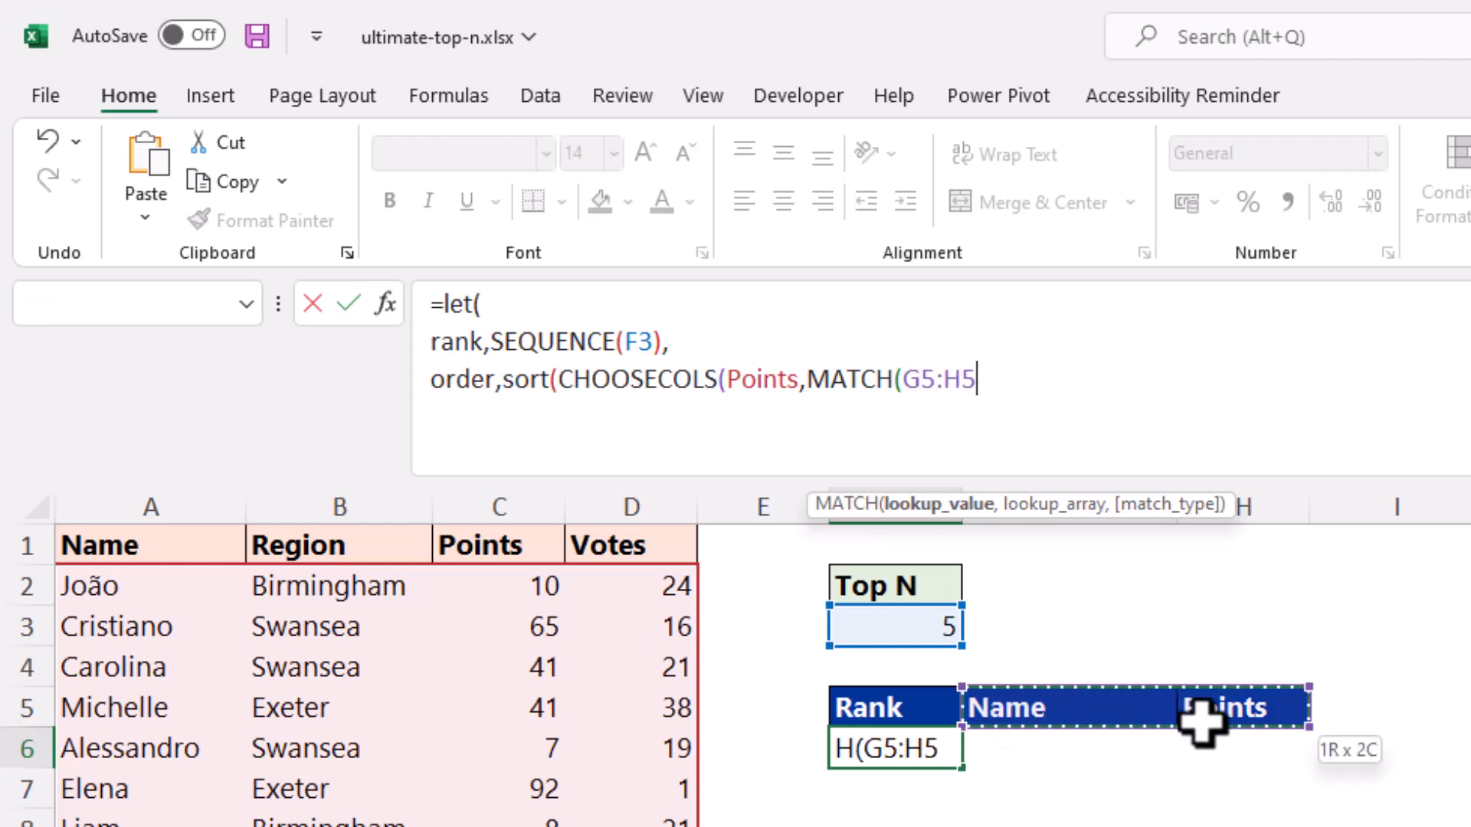
{"action": "type", "text": ",Poi"}
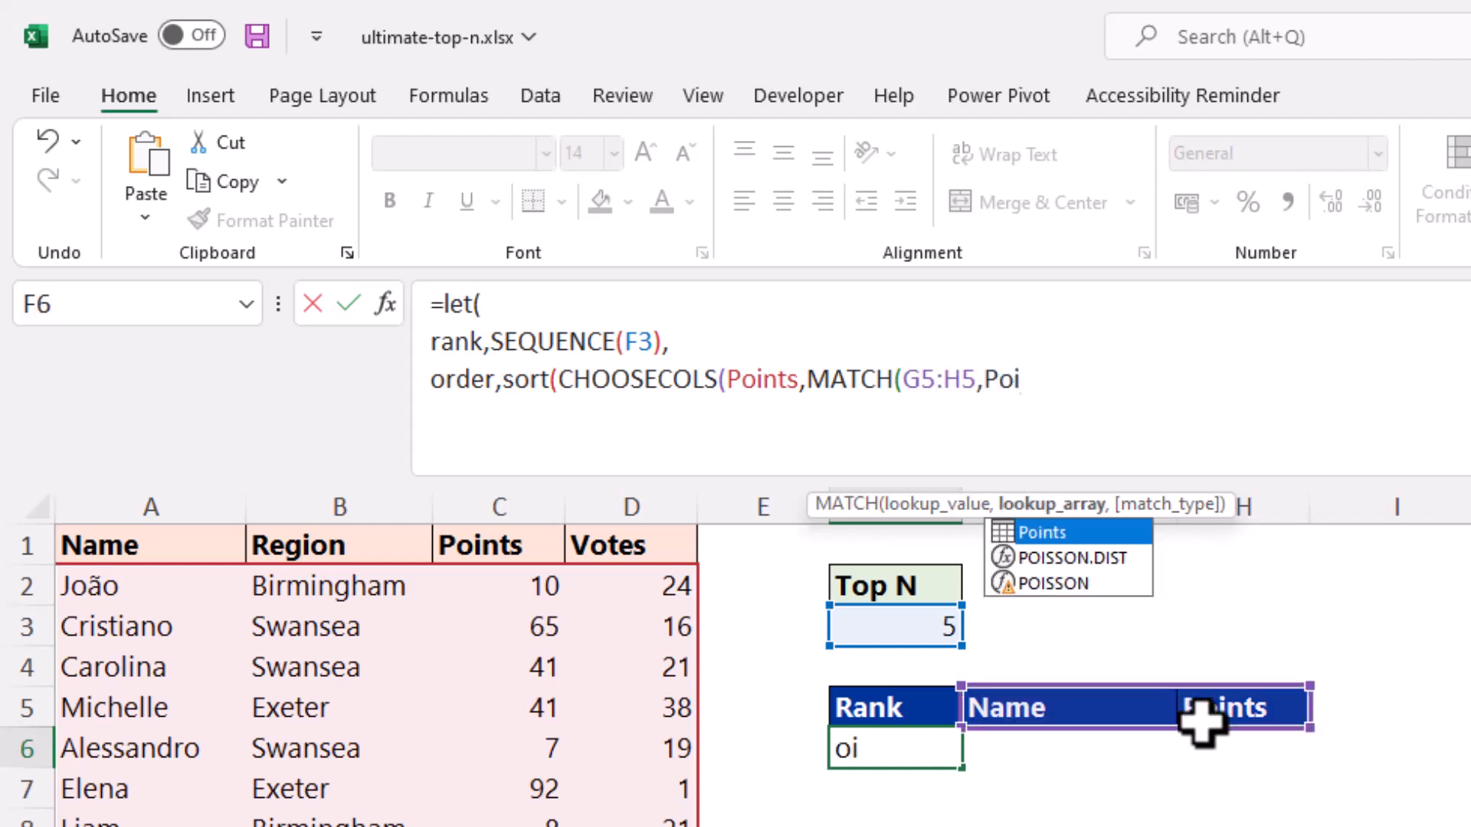
{"action": "key", "text": "Tab"}
{"action": "type", "text": "["}
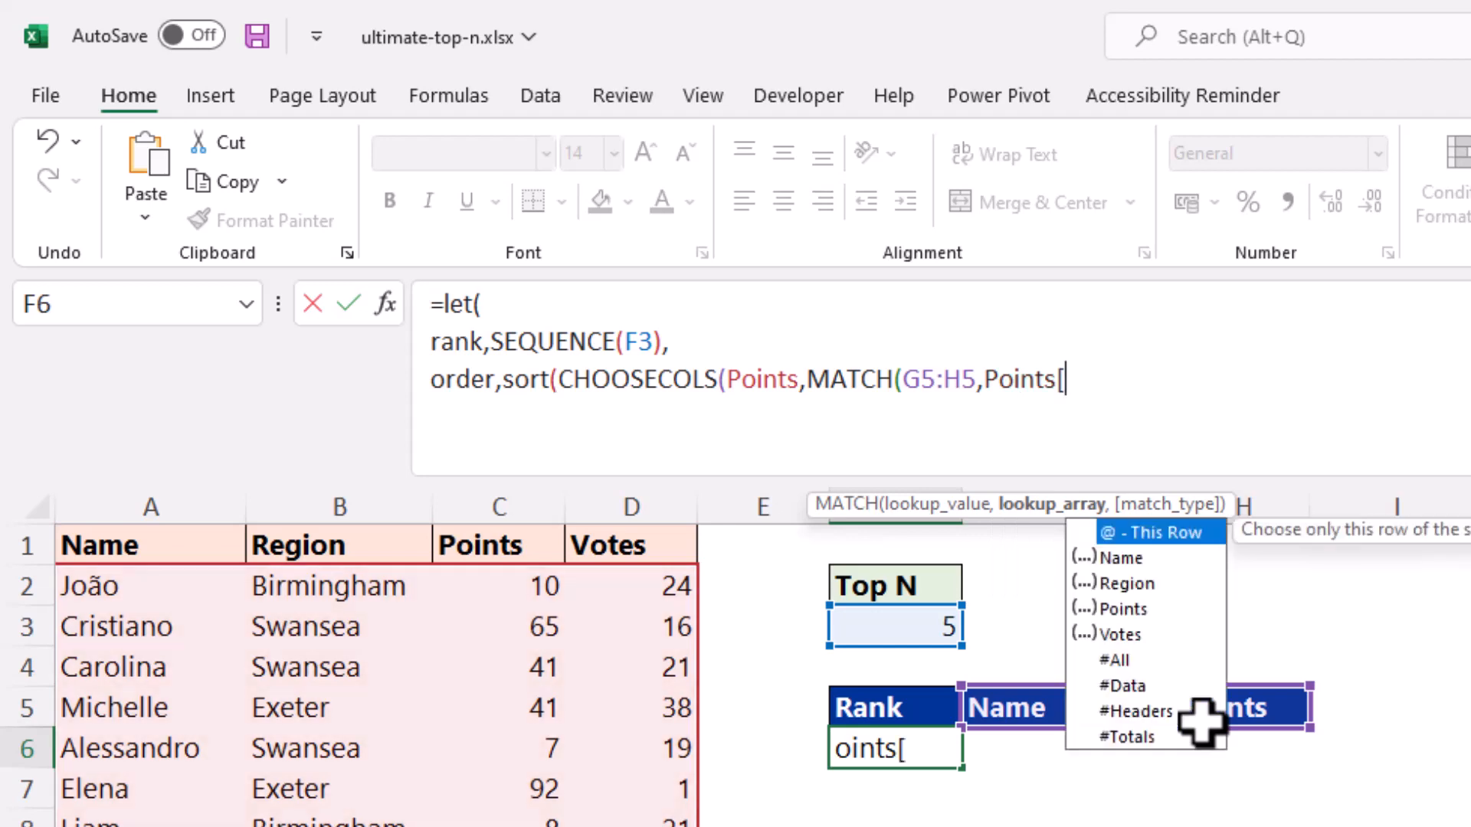
{"action": "key", "text": "Down"}
{"action": "key", "text": "Down"}
{"action": "key", "text": "Down"}
{"action": "key", "text": "Down"}
{"action": "key", "text": "Down"}
{"action": "key", "text": "Down"}
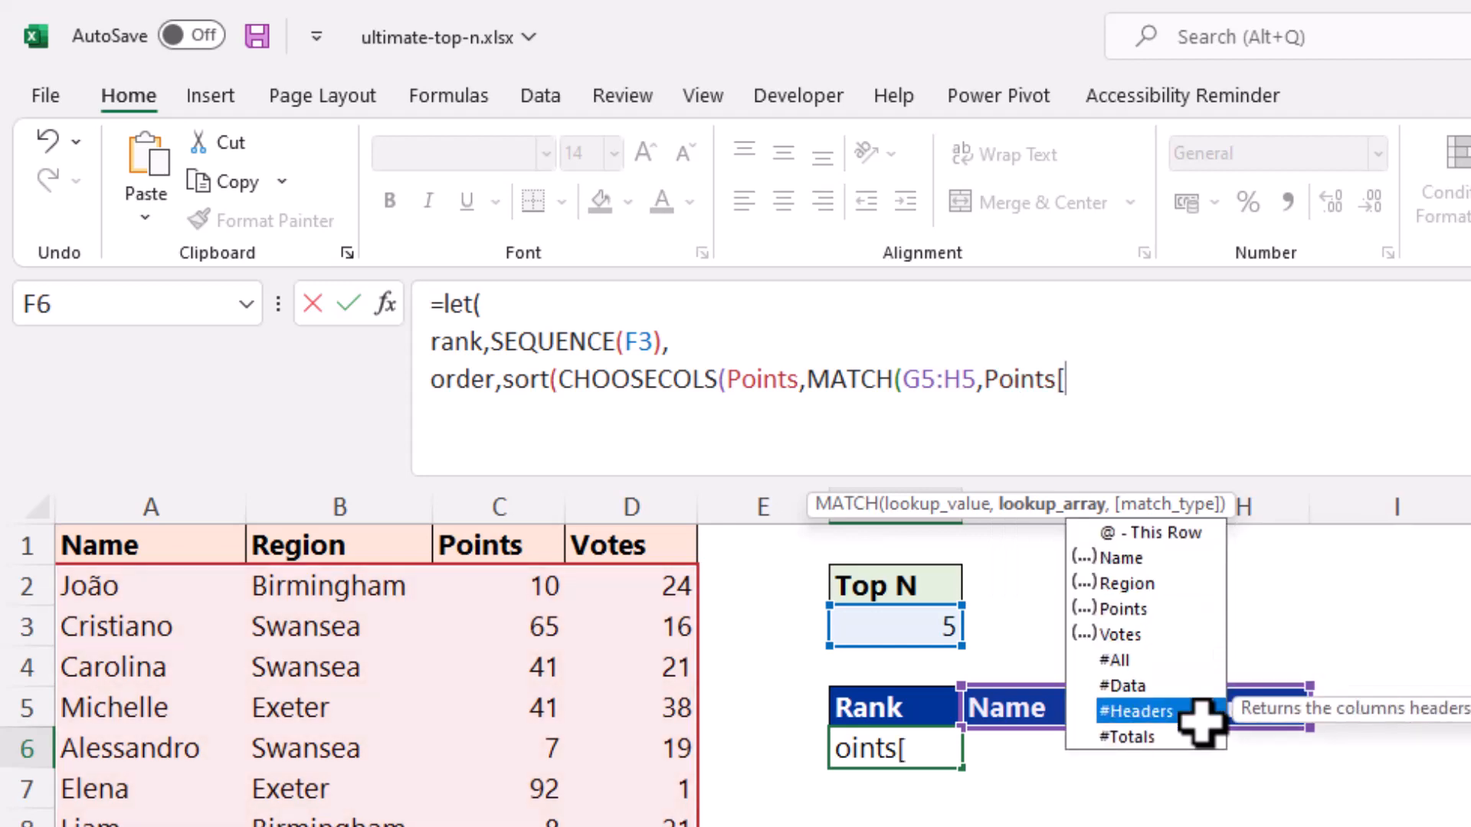
{"action": "key", "text": "Tab"}
{"action": "type", "text": "],0)"}
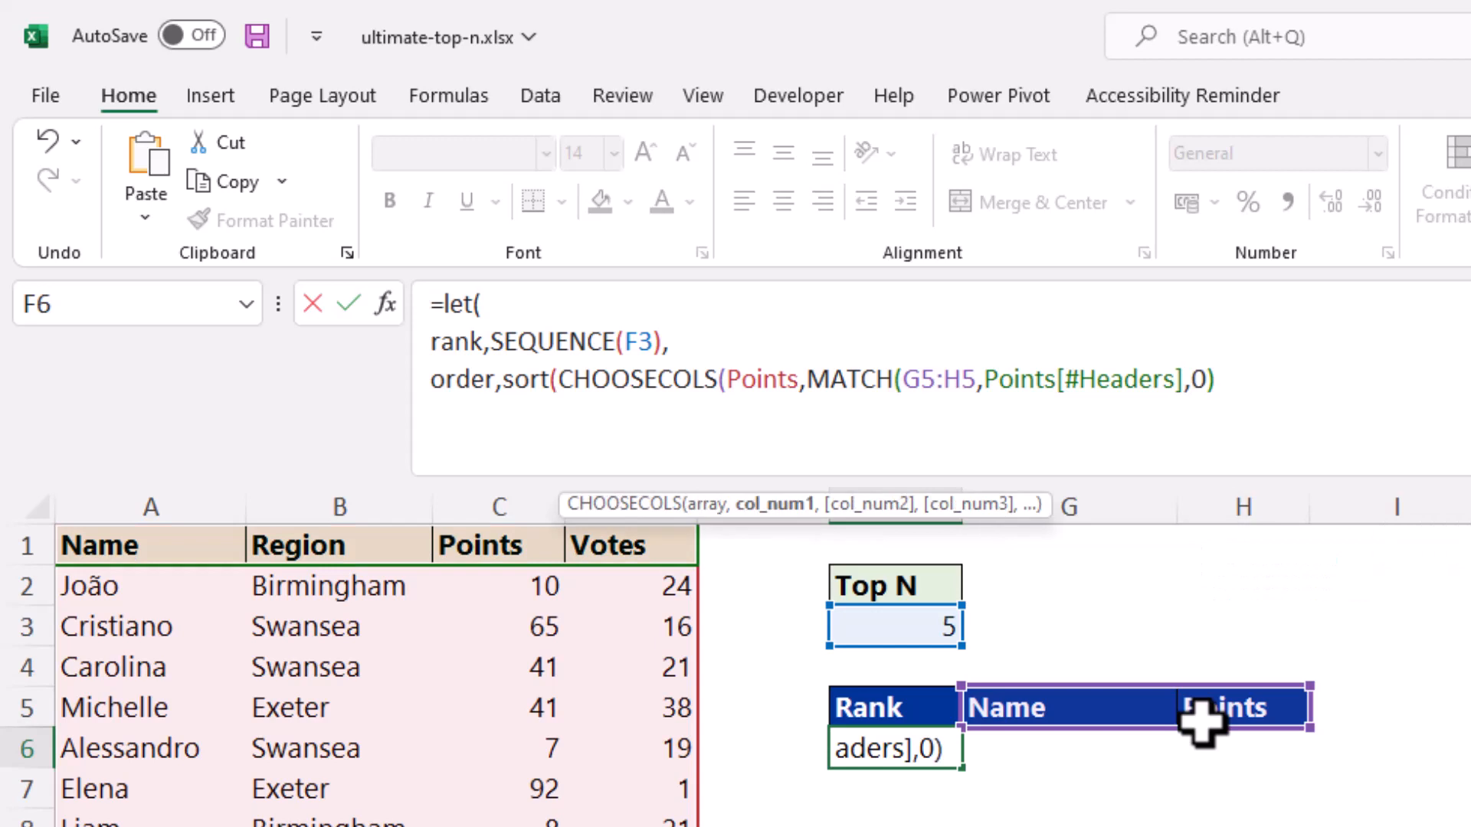
- Close CHOOSECOLS and complete the SORT of the order variable with sort index 2 and descending order -1
{"action": "type", "text": ")"}
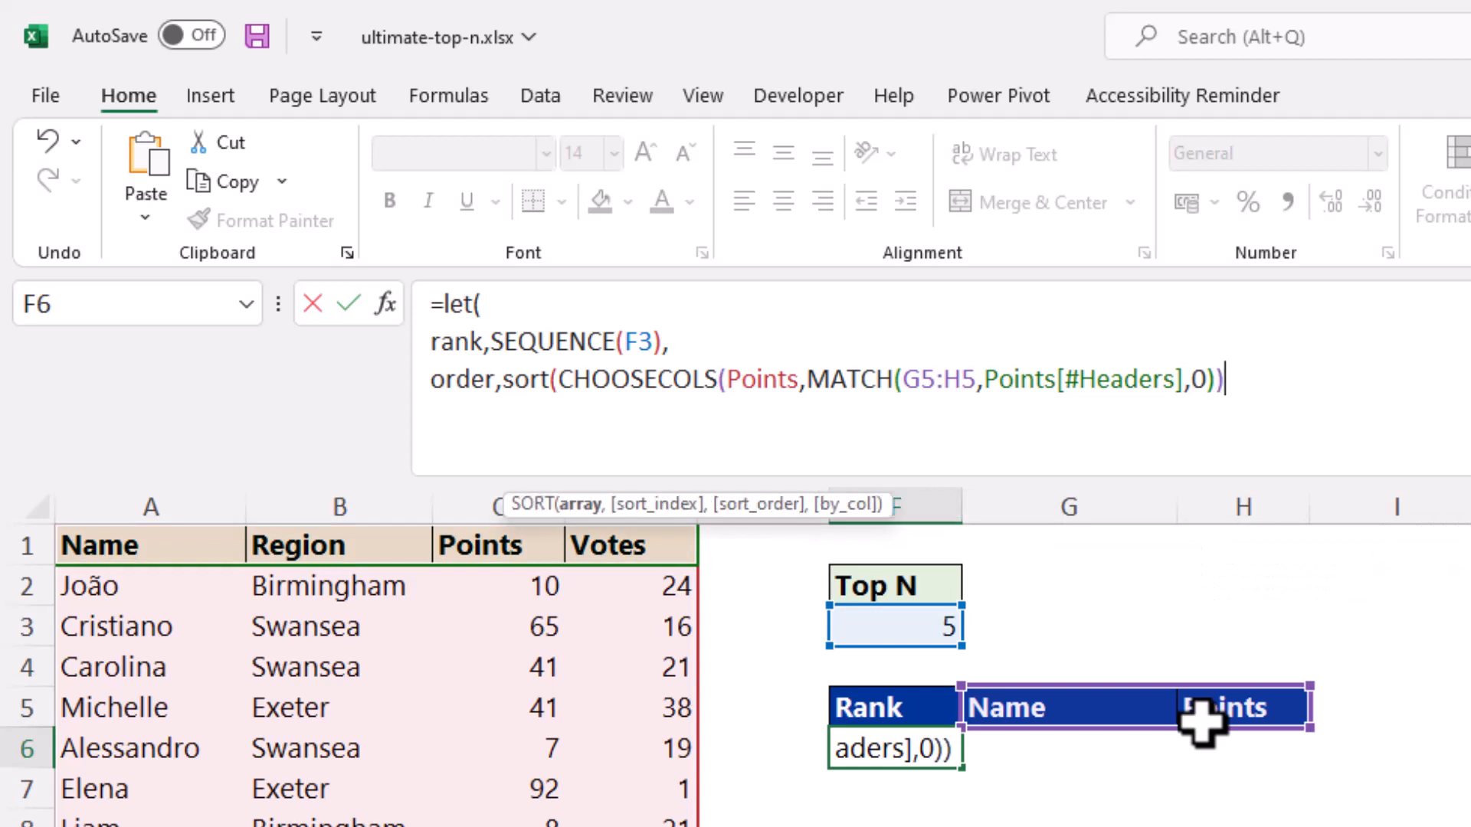
{"action": "type", "text": ","}
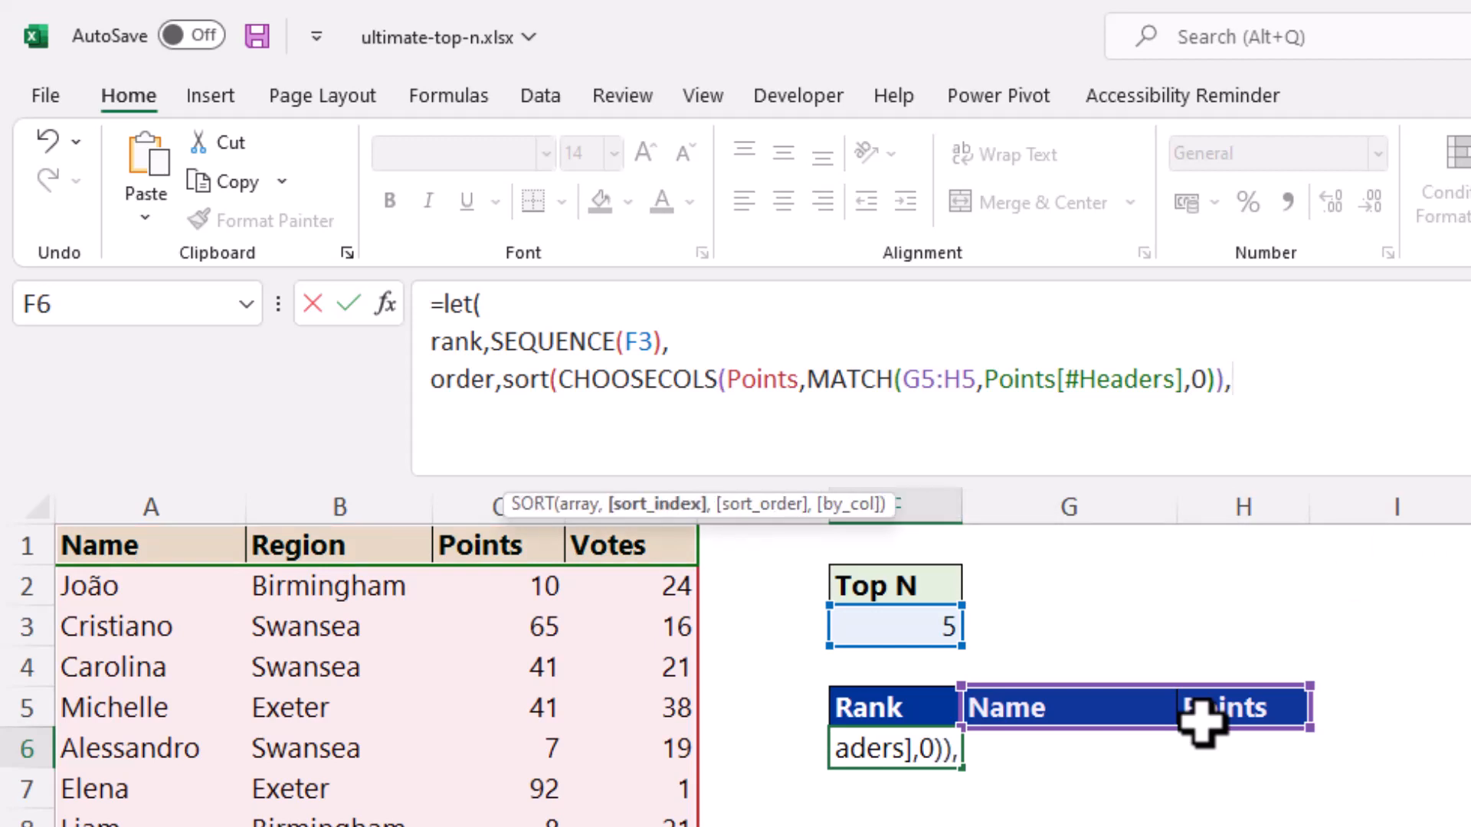
{"action": "type", "text": "2"}
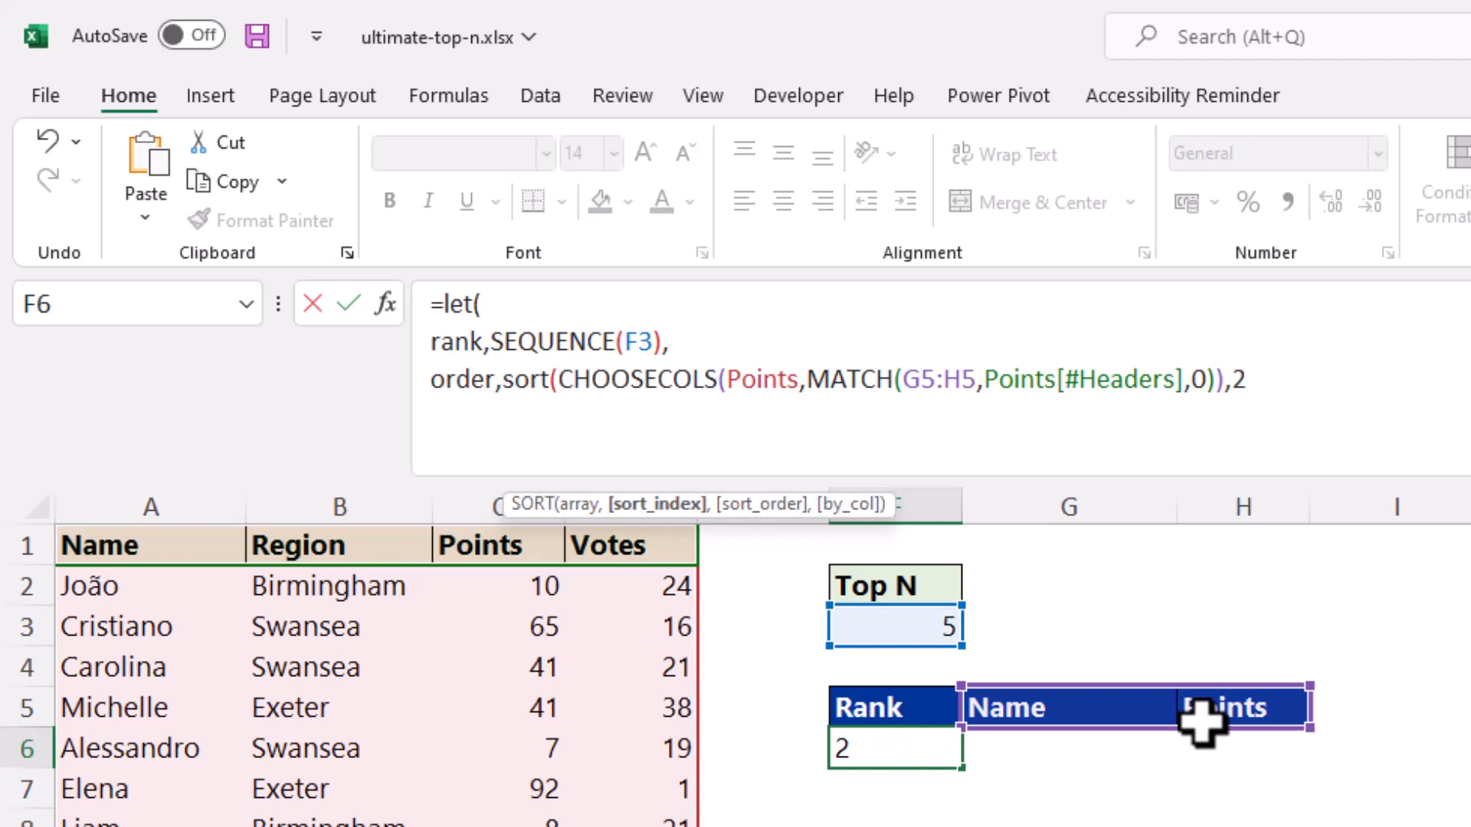
{"action": "type", "text": ",-1"}
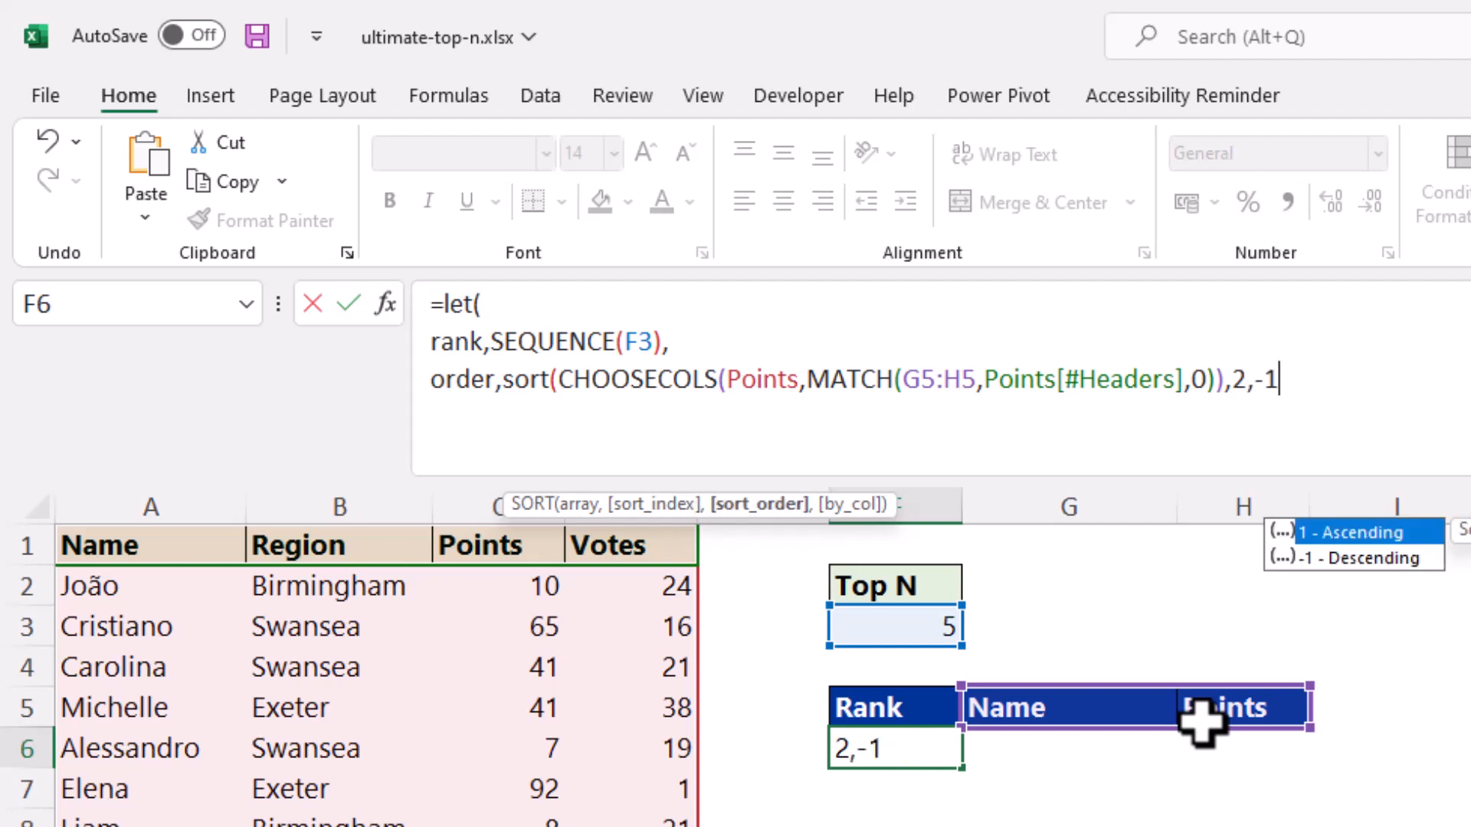
{"action": "type", "text": "),"}
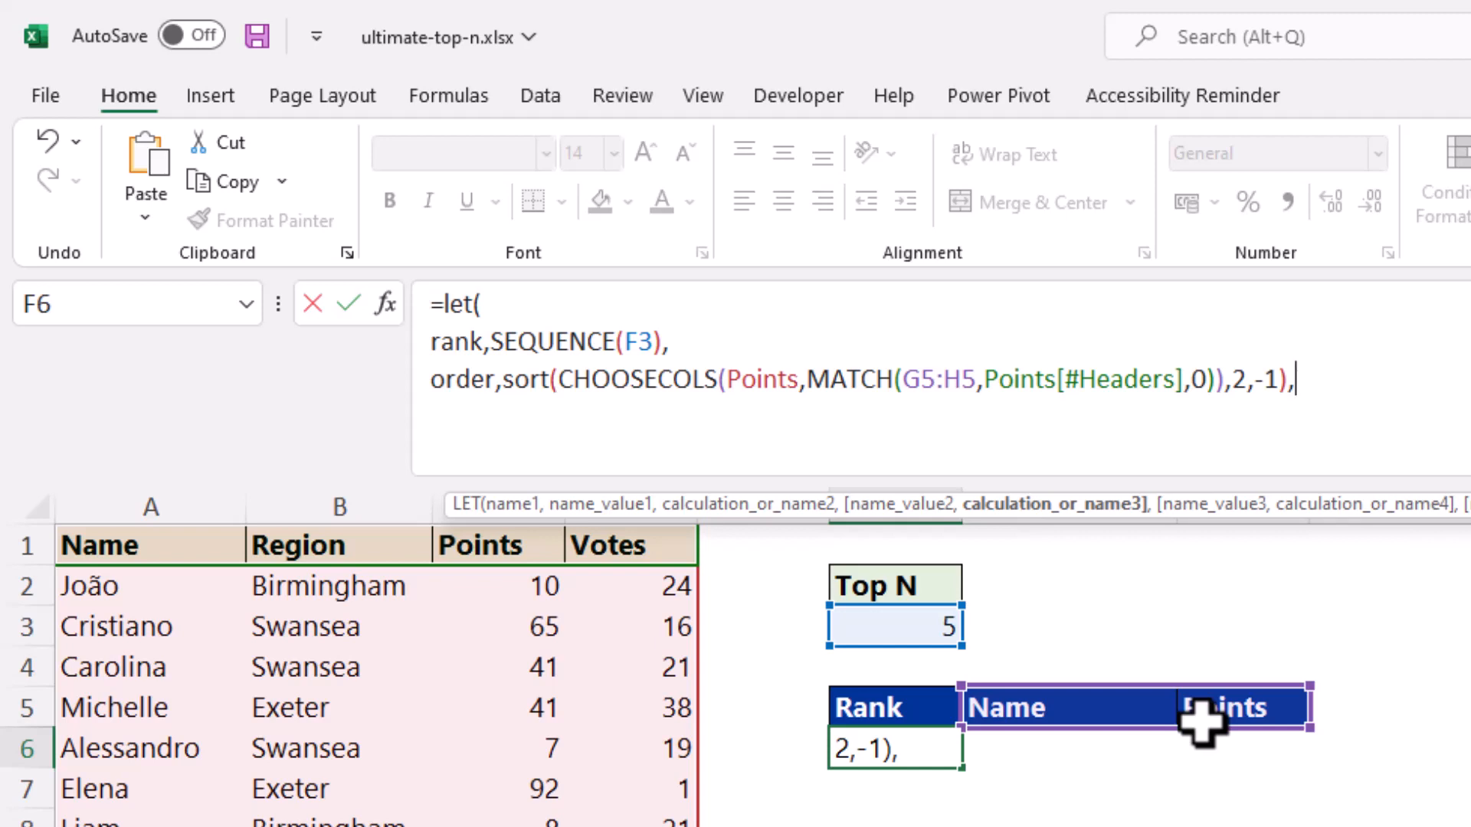
- On a new line of the F6 formula, define the variable namePoints beginning with INDEX(order, as its value
{"action": "key", "text": "alt+Return"}
{"action": "type", "text": "namePoint"}
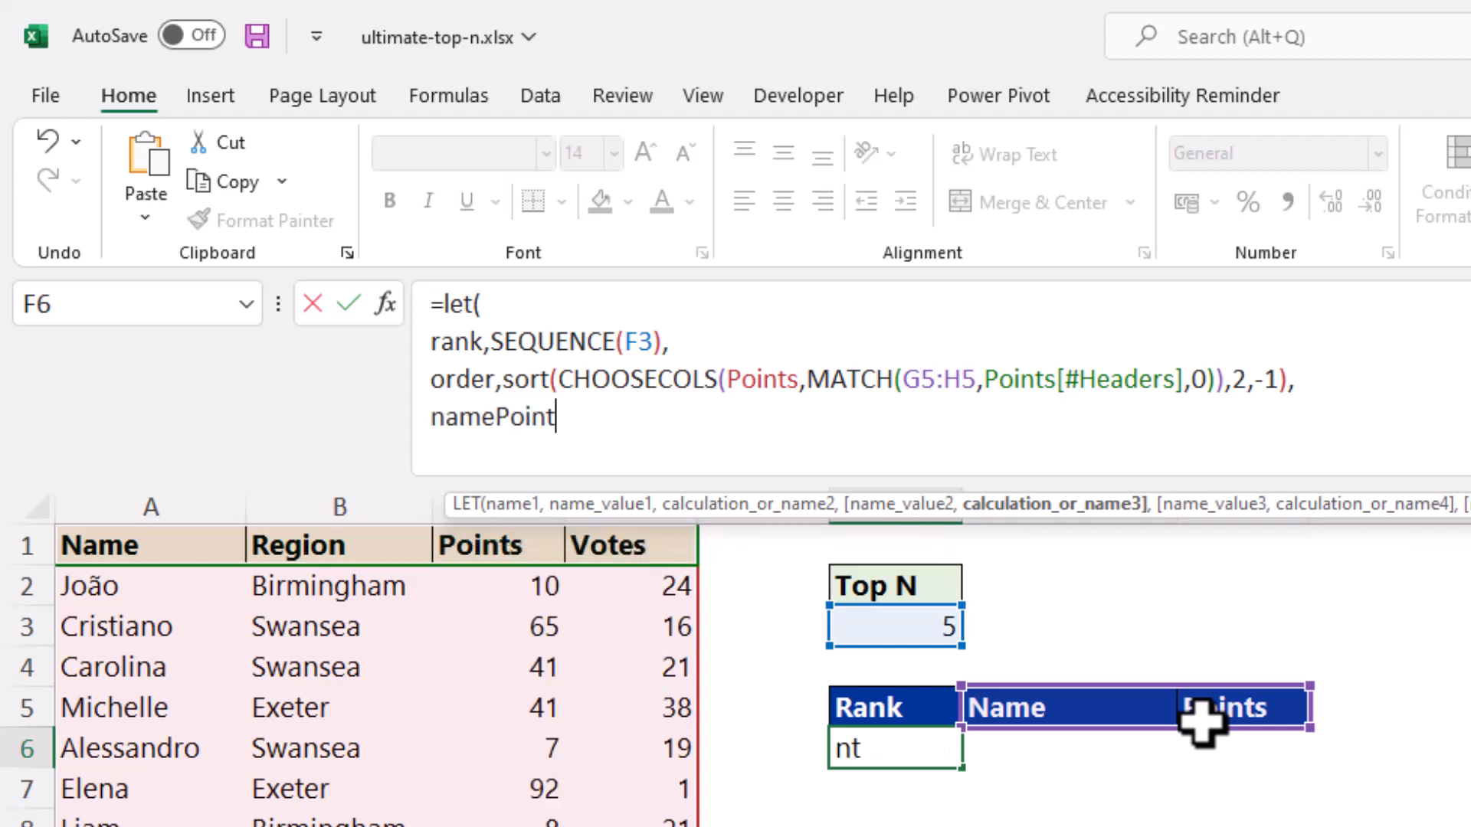
{"action": "type", "text": "s,"}
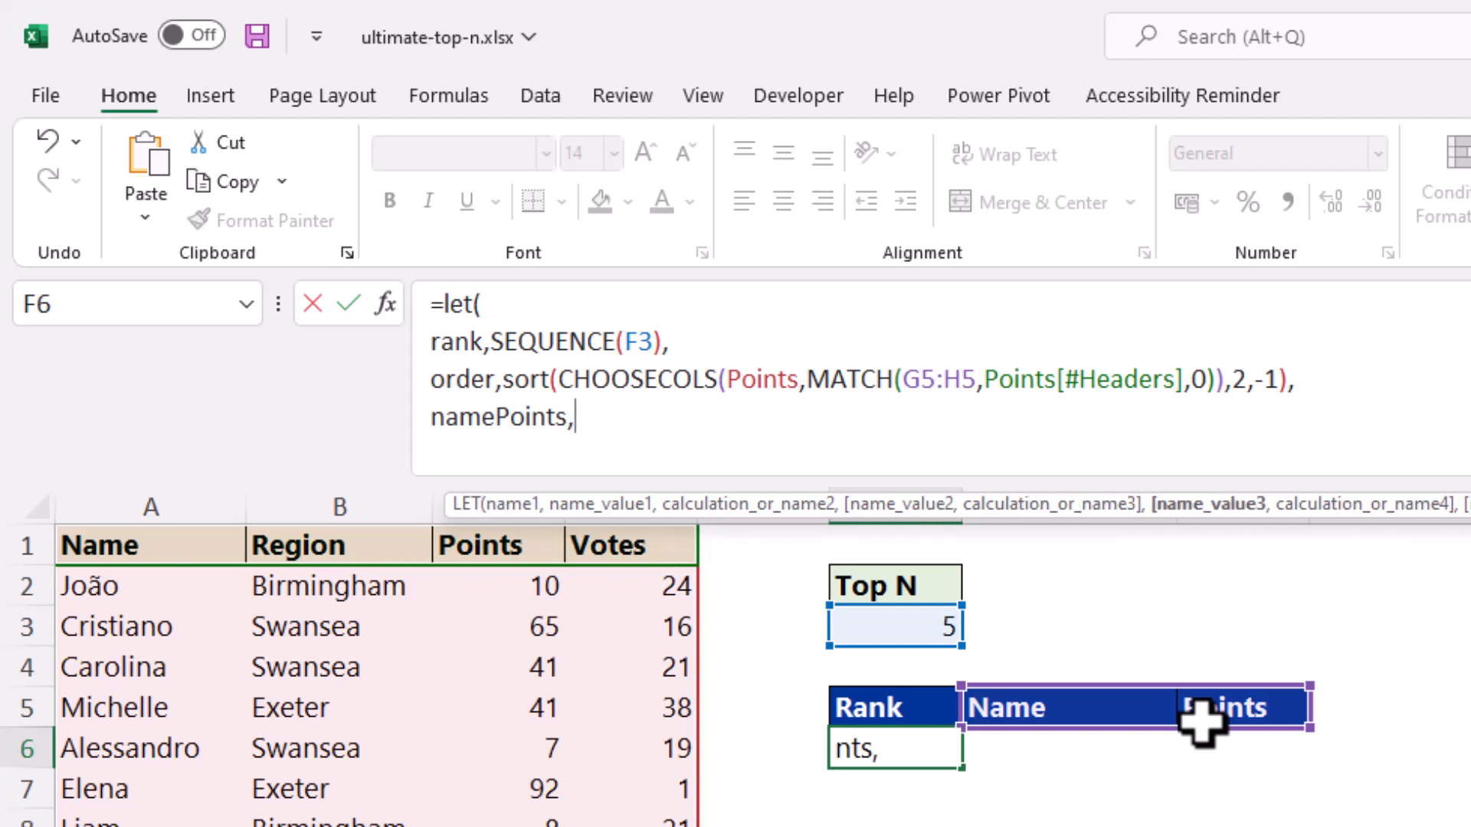
{"action": "type", "text": "i"}
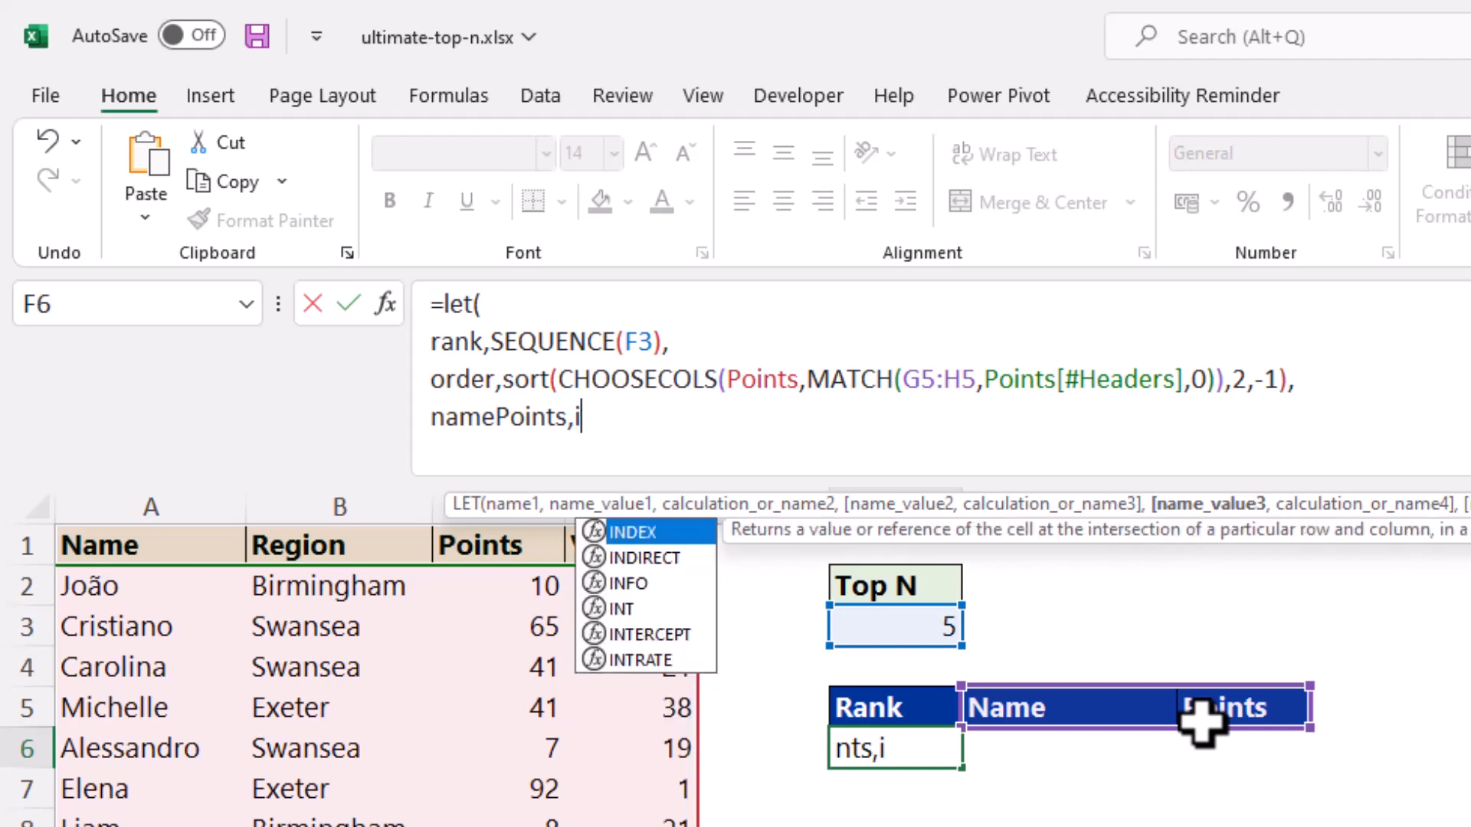
{"action": "type", "text": "nde"}
{"action": "key", "text": "Tab"}
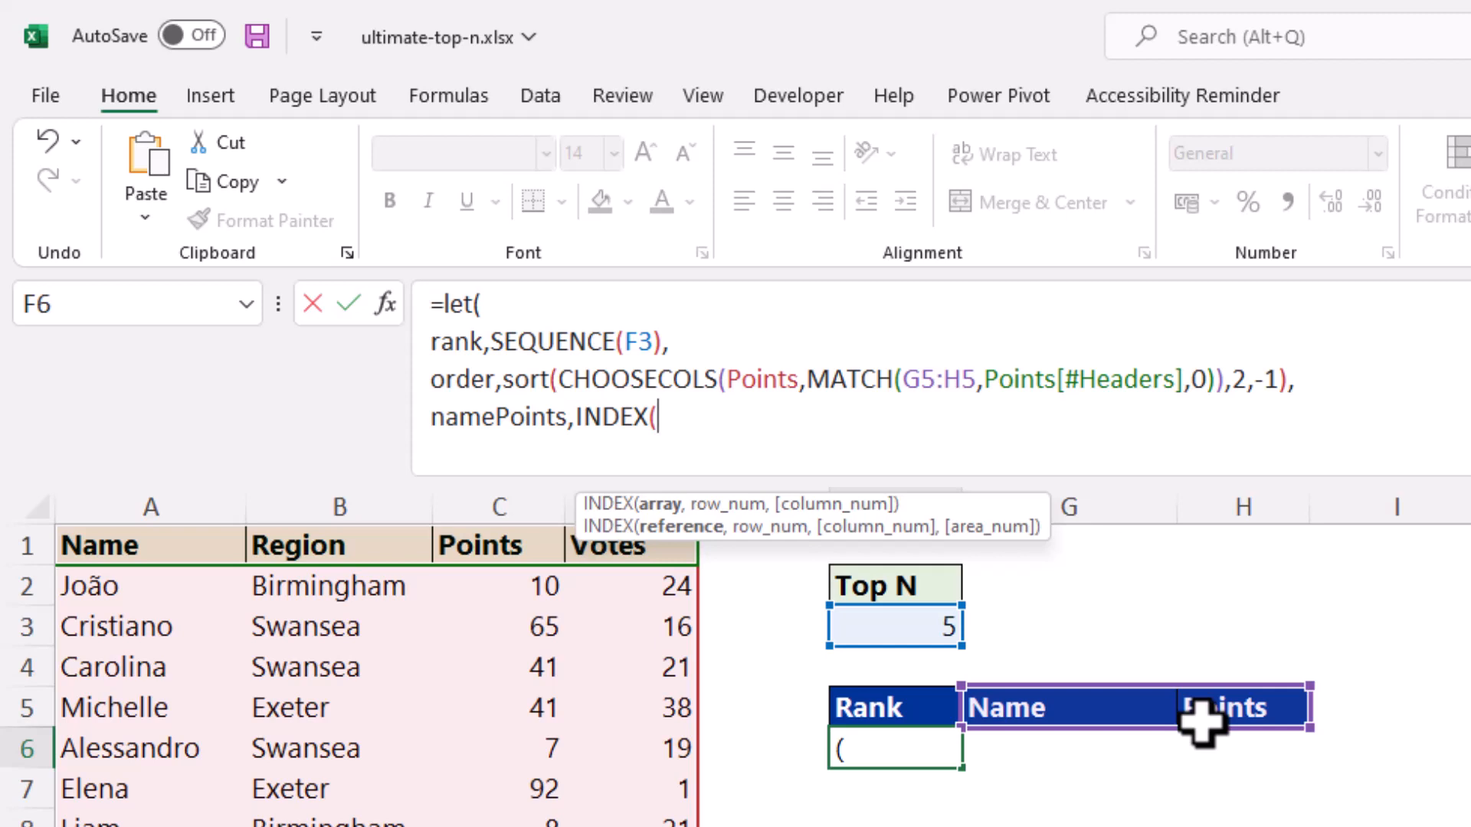
{"action": "type", "text": "or"}
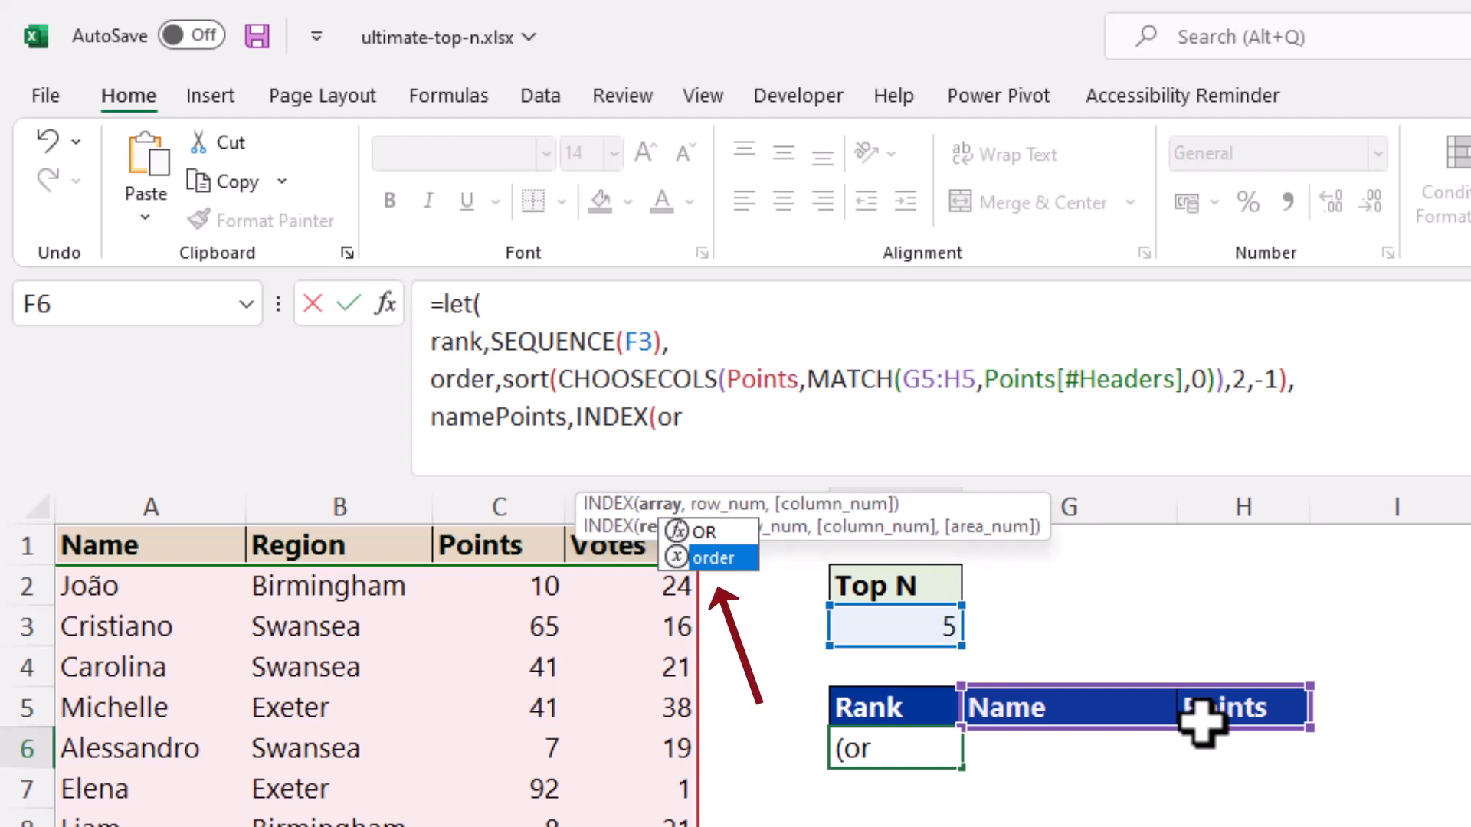
{"action": "key", "text": "Tab"}
{"action": "type", "text": ","}
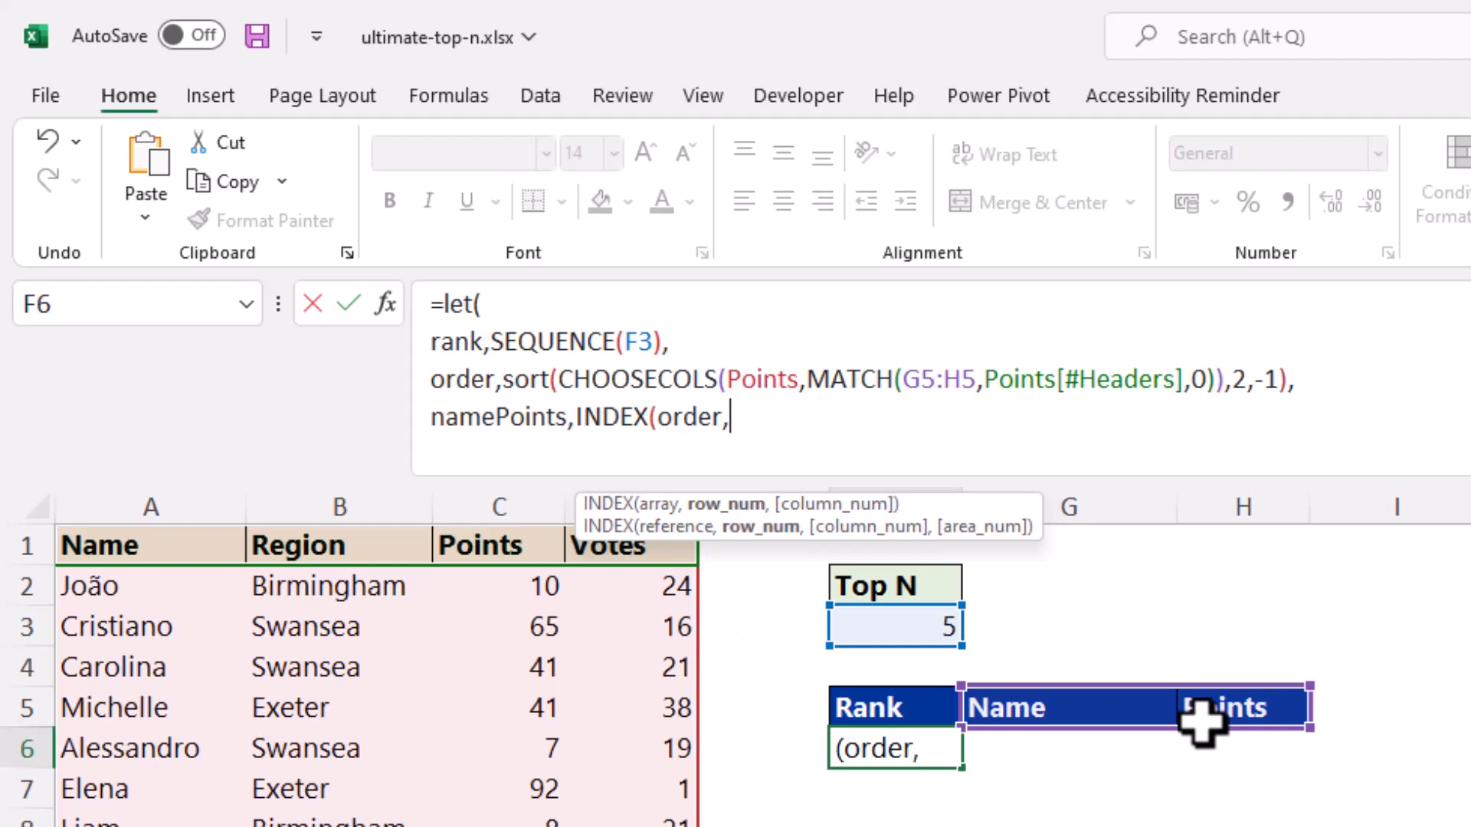
- Complete the INDEX of namePoints with rank as the row argument and SEQUENCE(,2) as the column argument
{"action": "type", "text": "rank"}
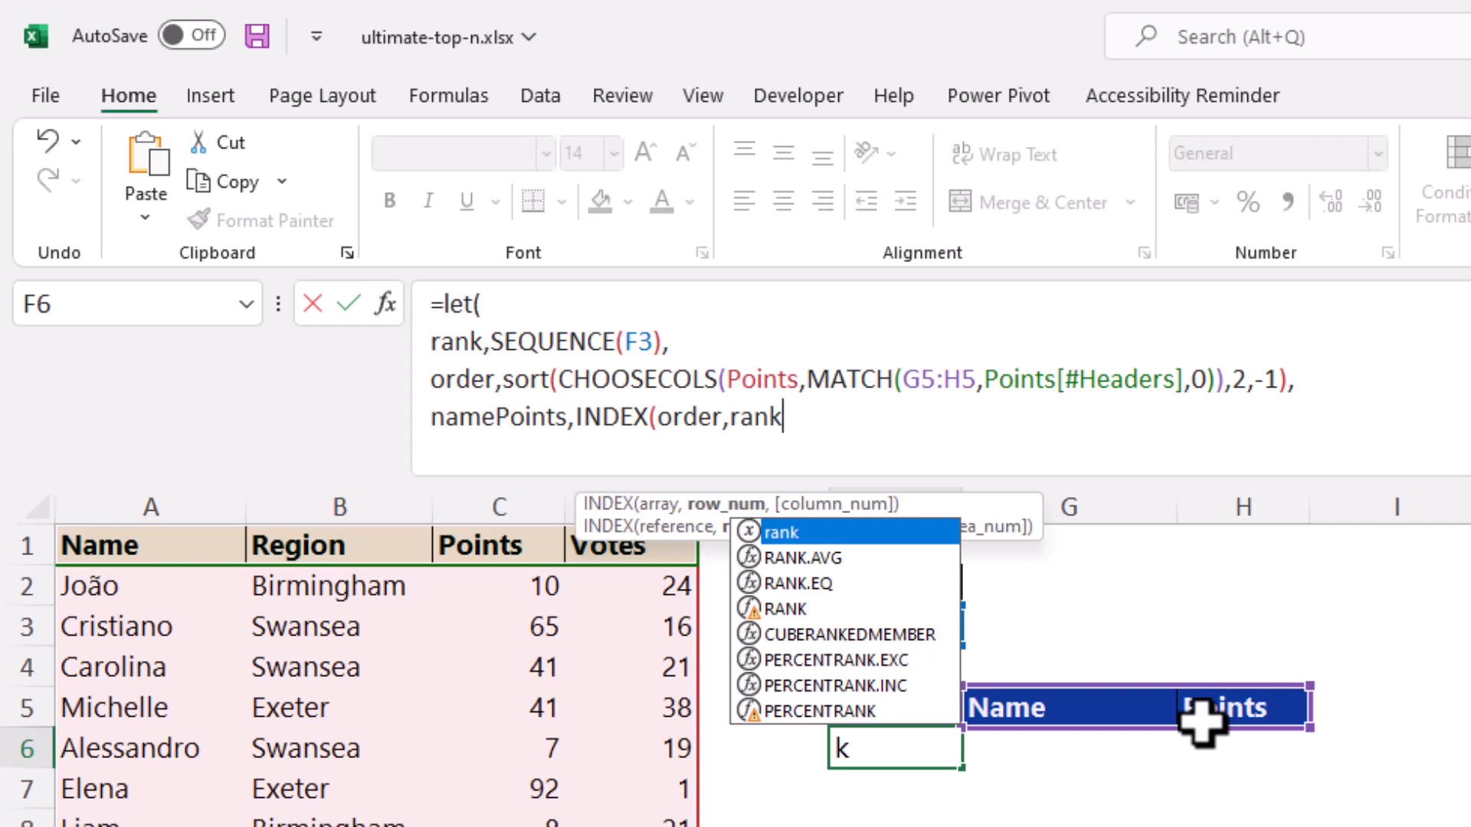
{"action": "type", "text": ","}
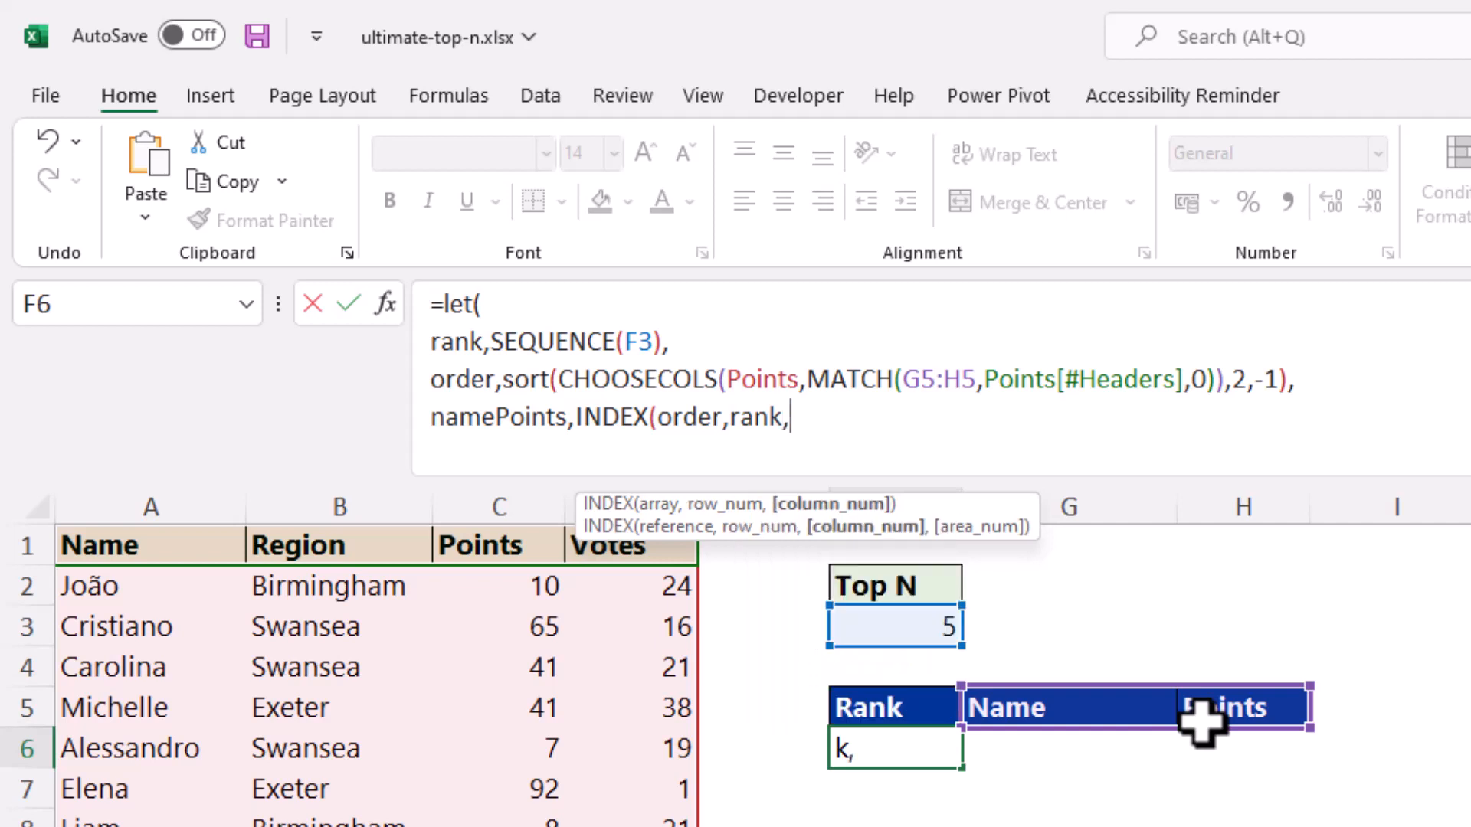
{"action": "type", "text": "seq"}
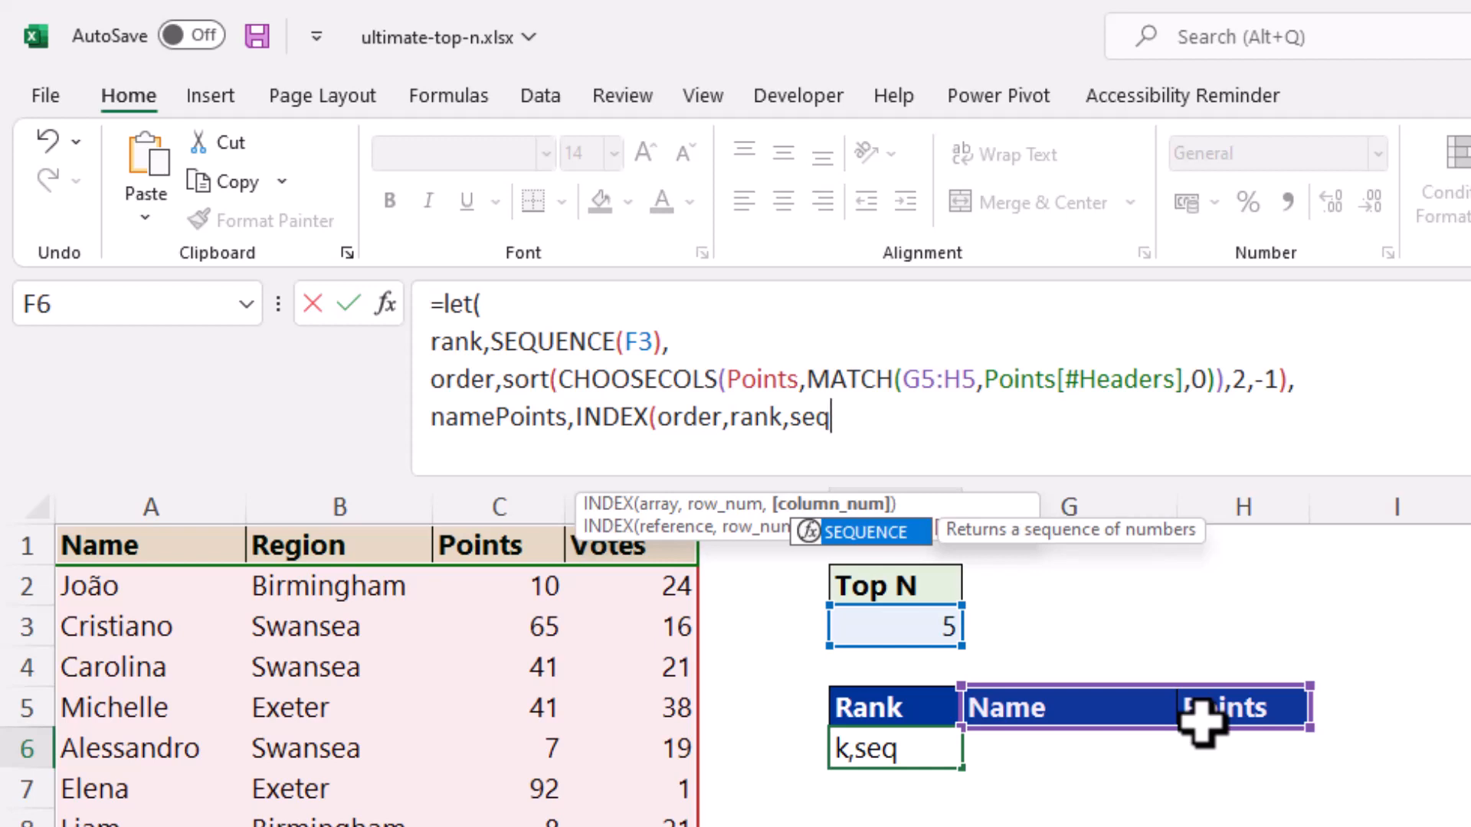
{"action": "key", "text": "Tab"}
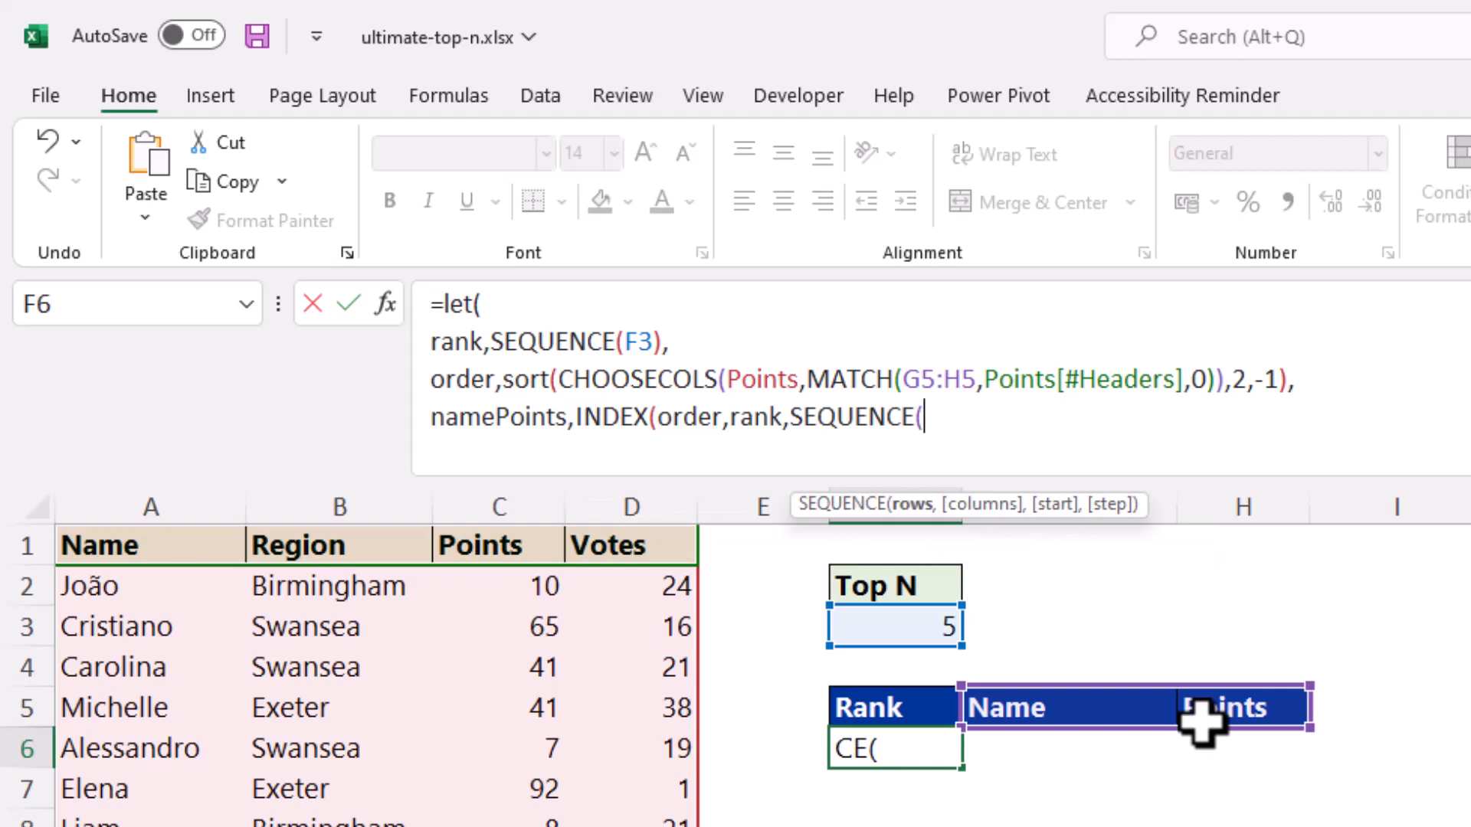
{"action": "type", "text": ",2"}
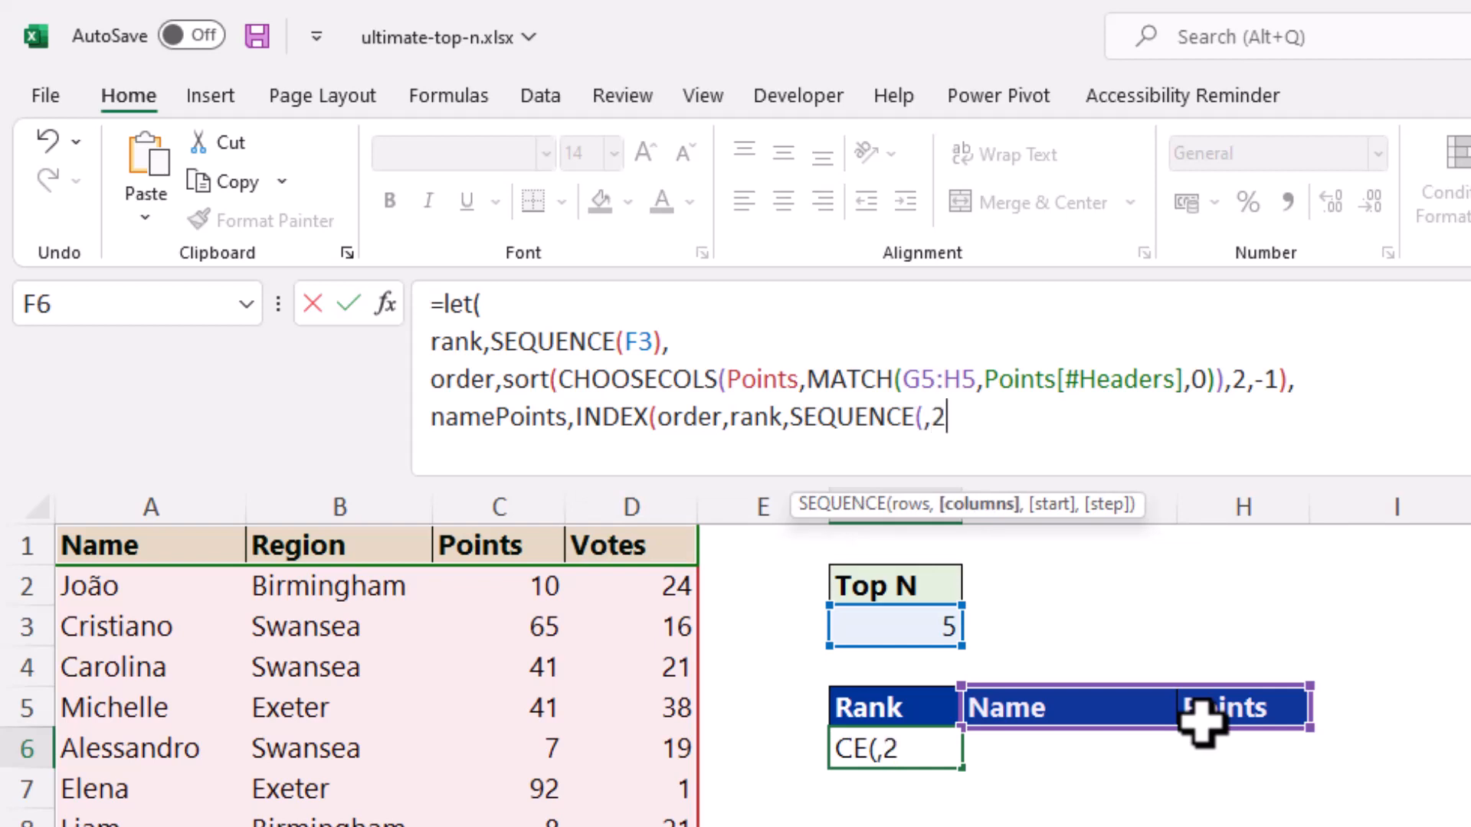
{"action": "type", "text": ")"}
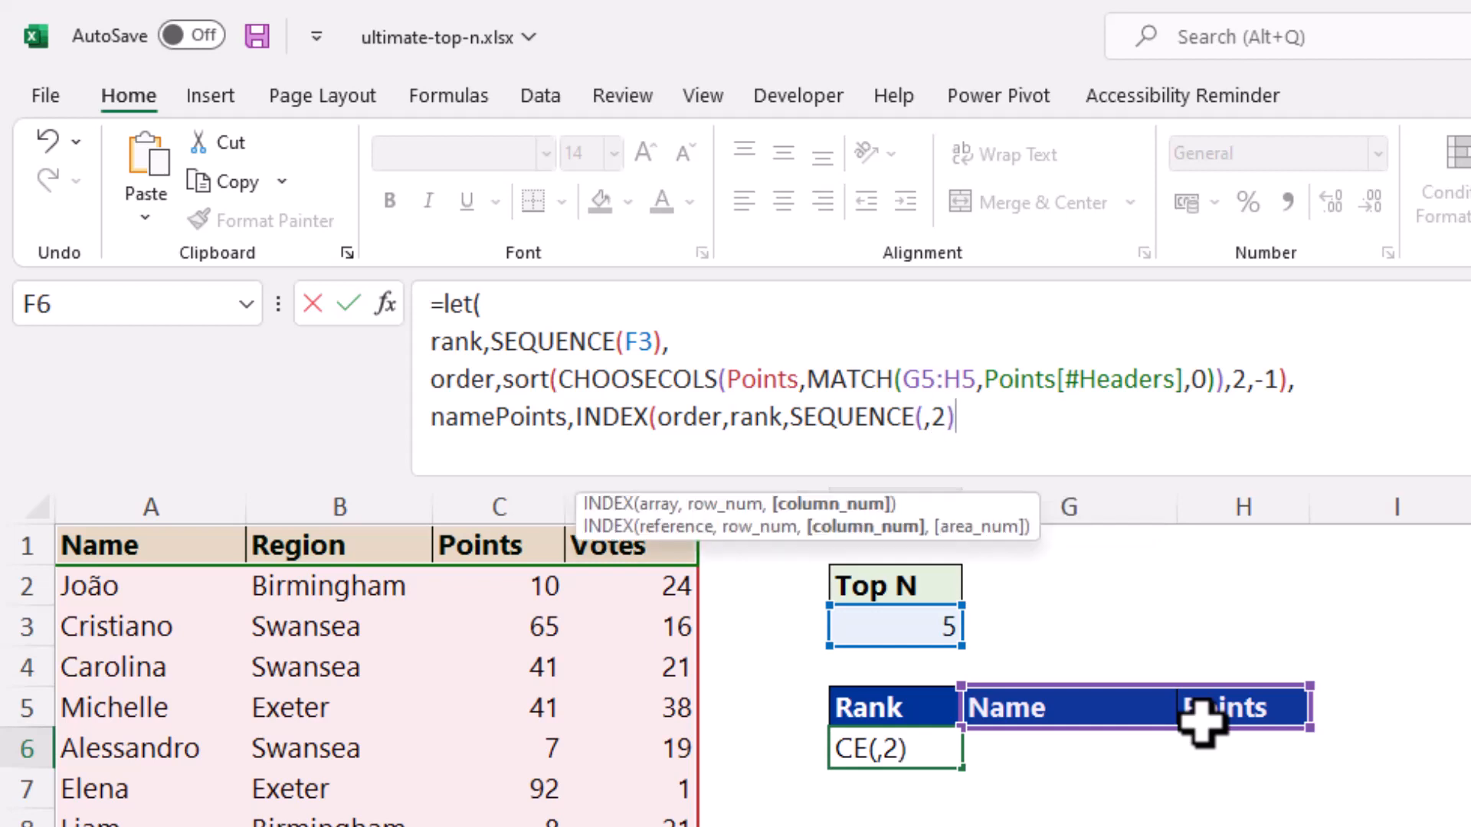
{"action": "type", "text": ")"}
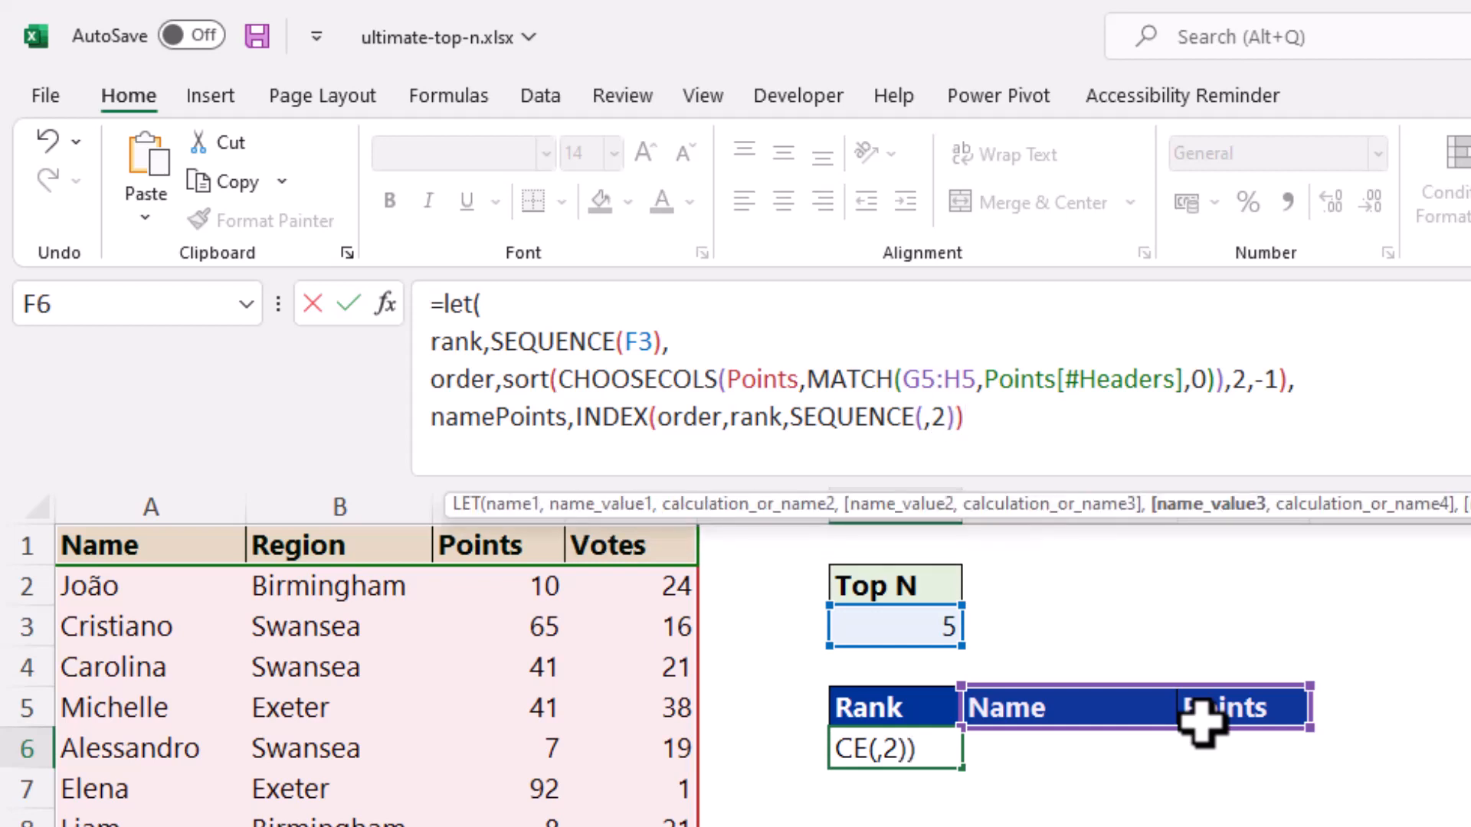
{"action": "type", "text": ","}
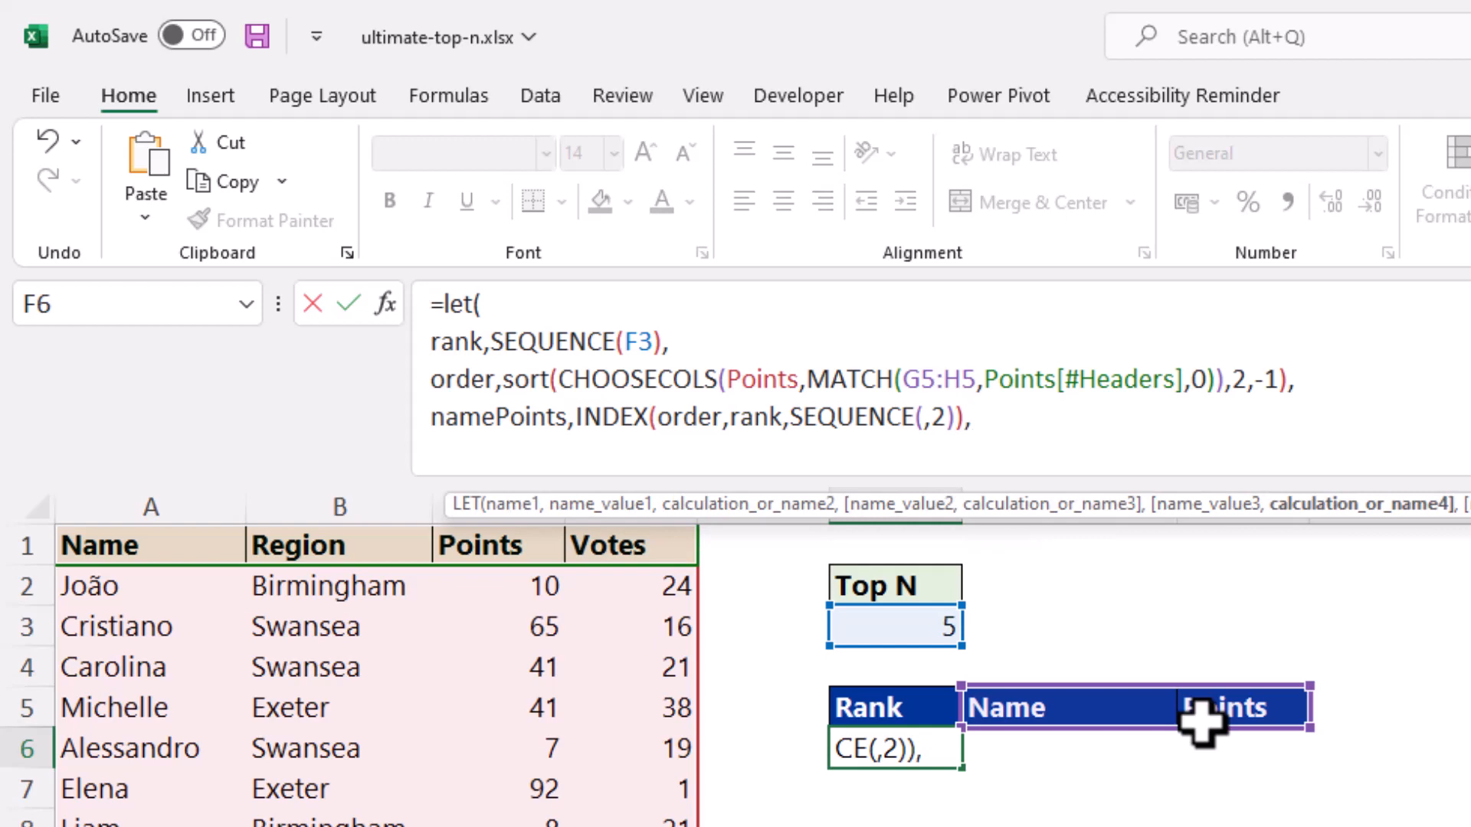
- Add HSTACK(rank,namePoints) on a new line as the final calculation of the LET formula in F6
{"action": "key", "text": "alt+Return"}
{"action": "type", "text": "hst"}
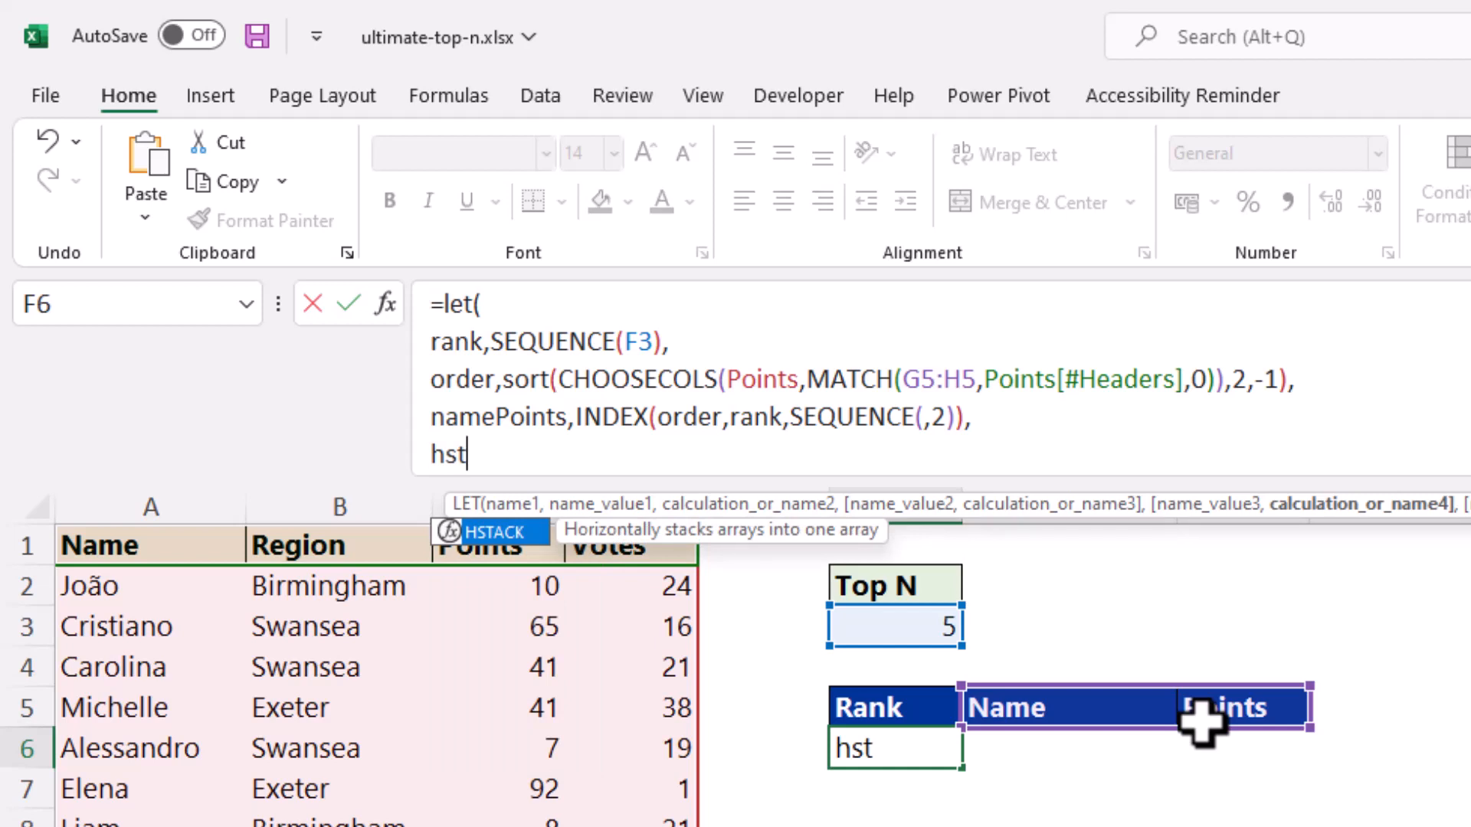
{"action": "key", "text": "Tab"}
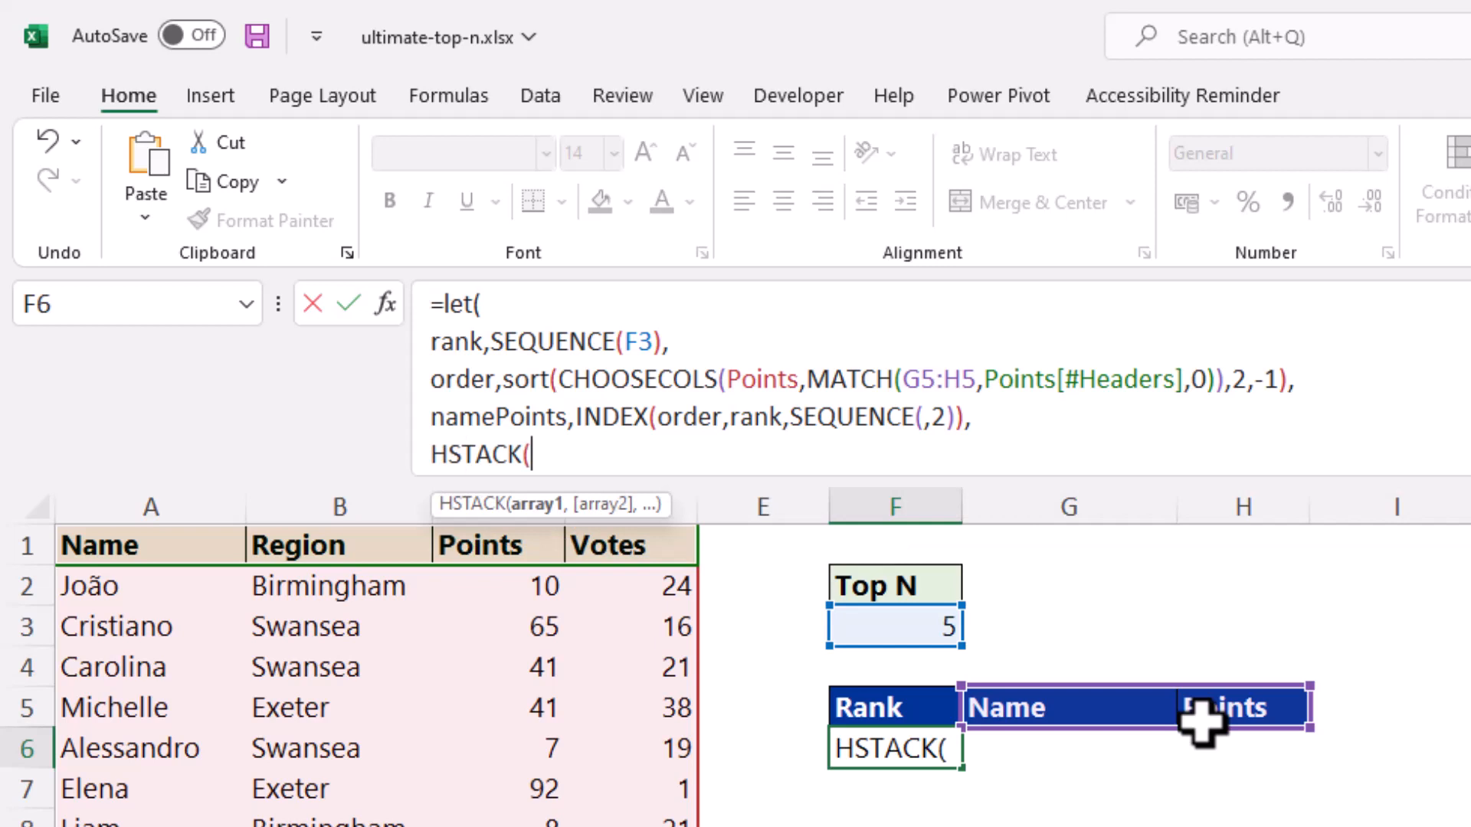
{"action": "type", "text": "rank"}
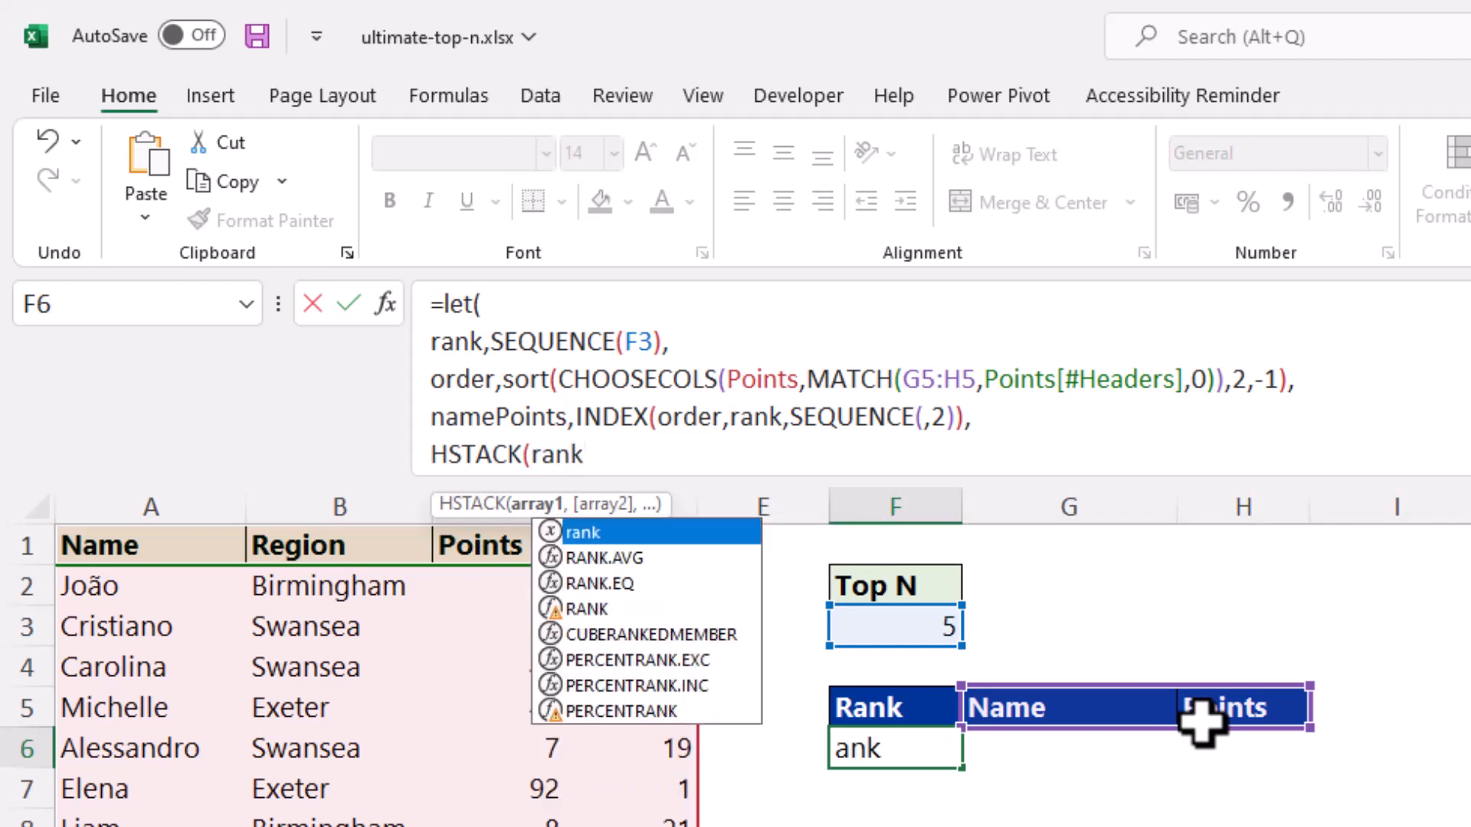
{"action": "type", "text": ",na"}
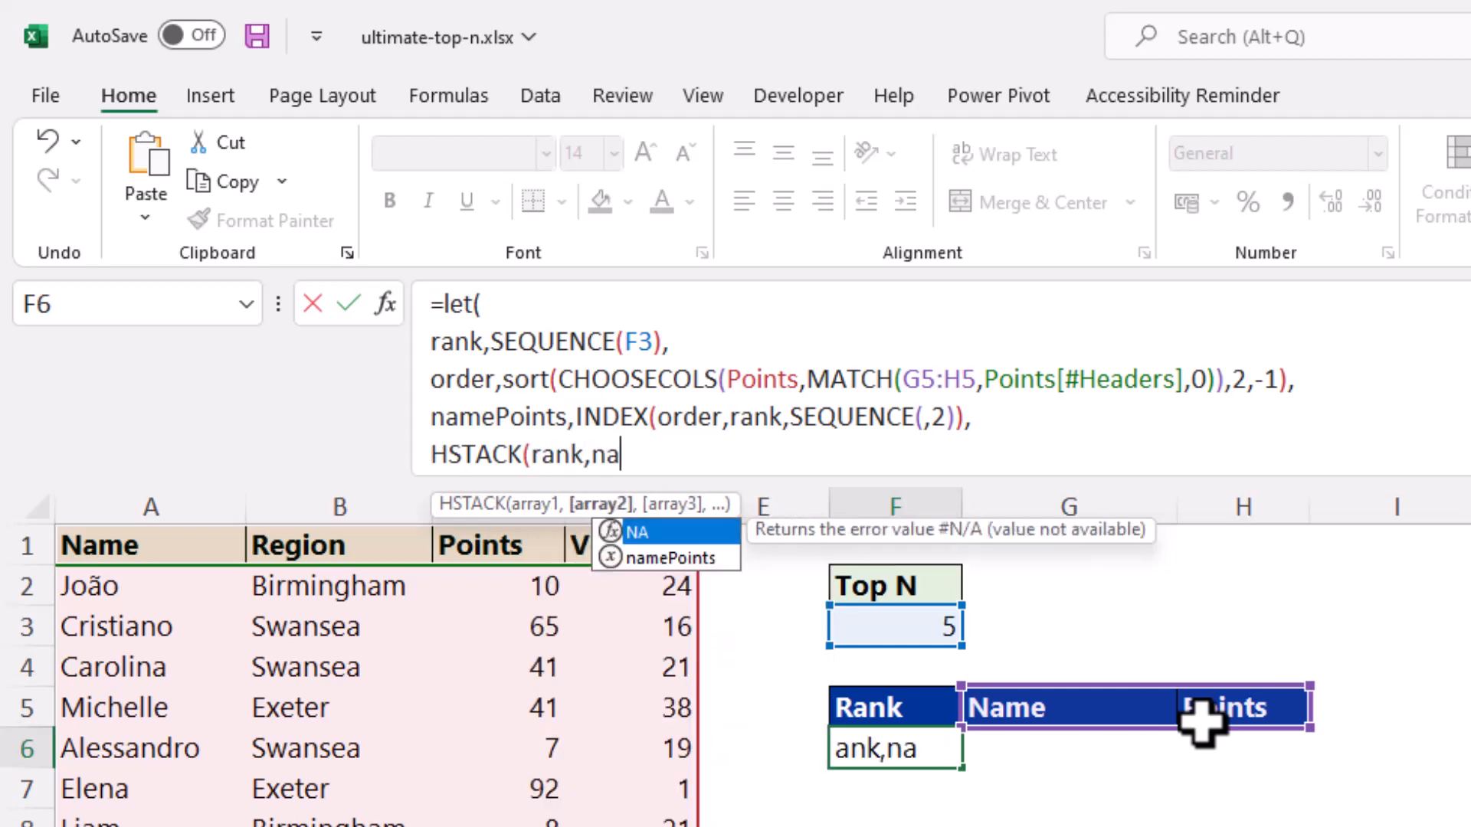
{"action": "key", "text": "Down"}
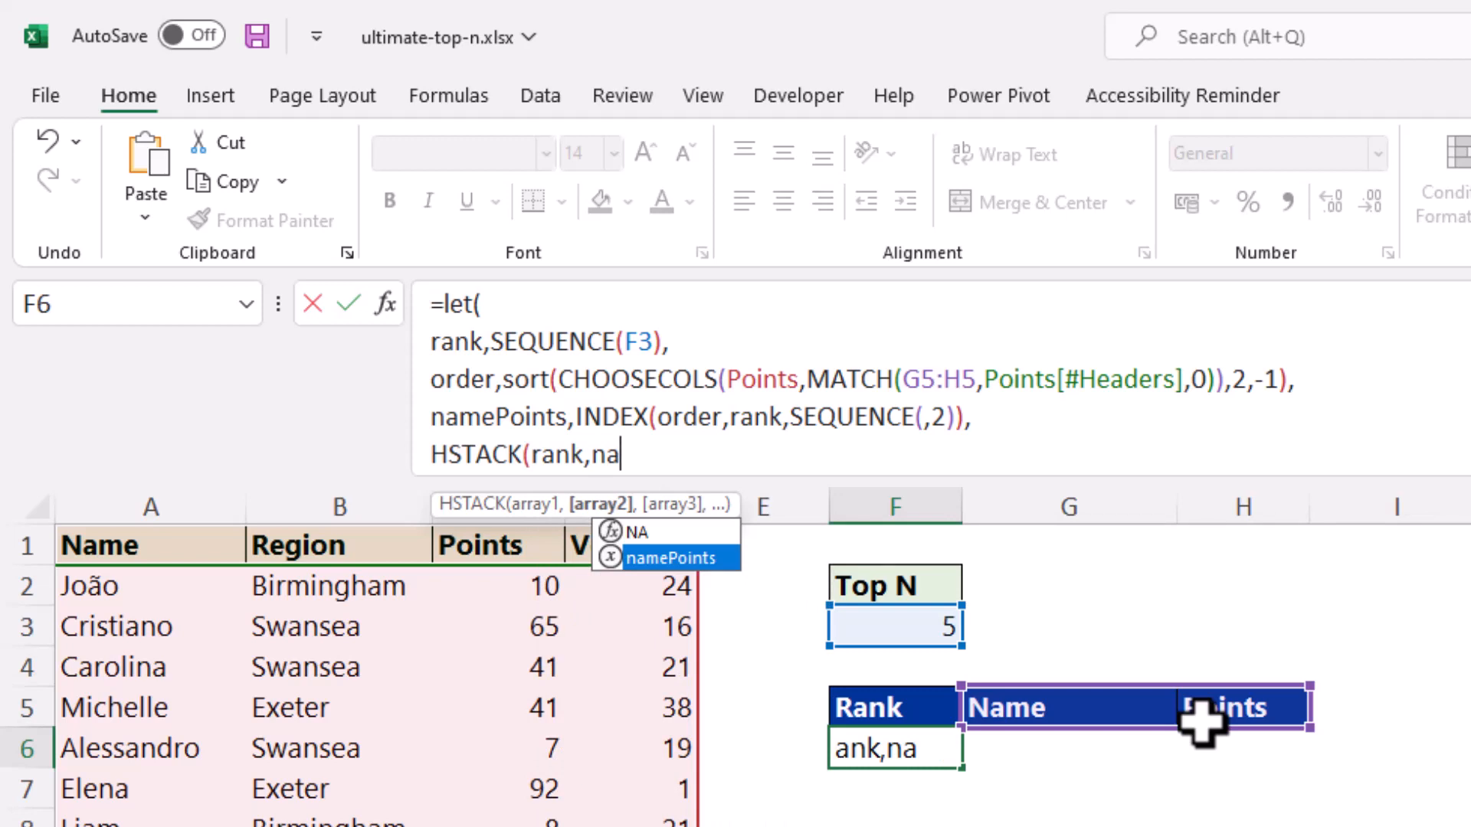
{"action": "key", "text": "Tab"}
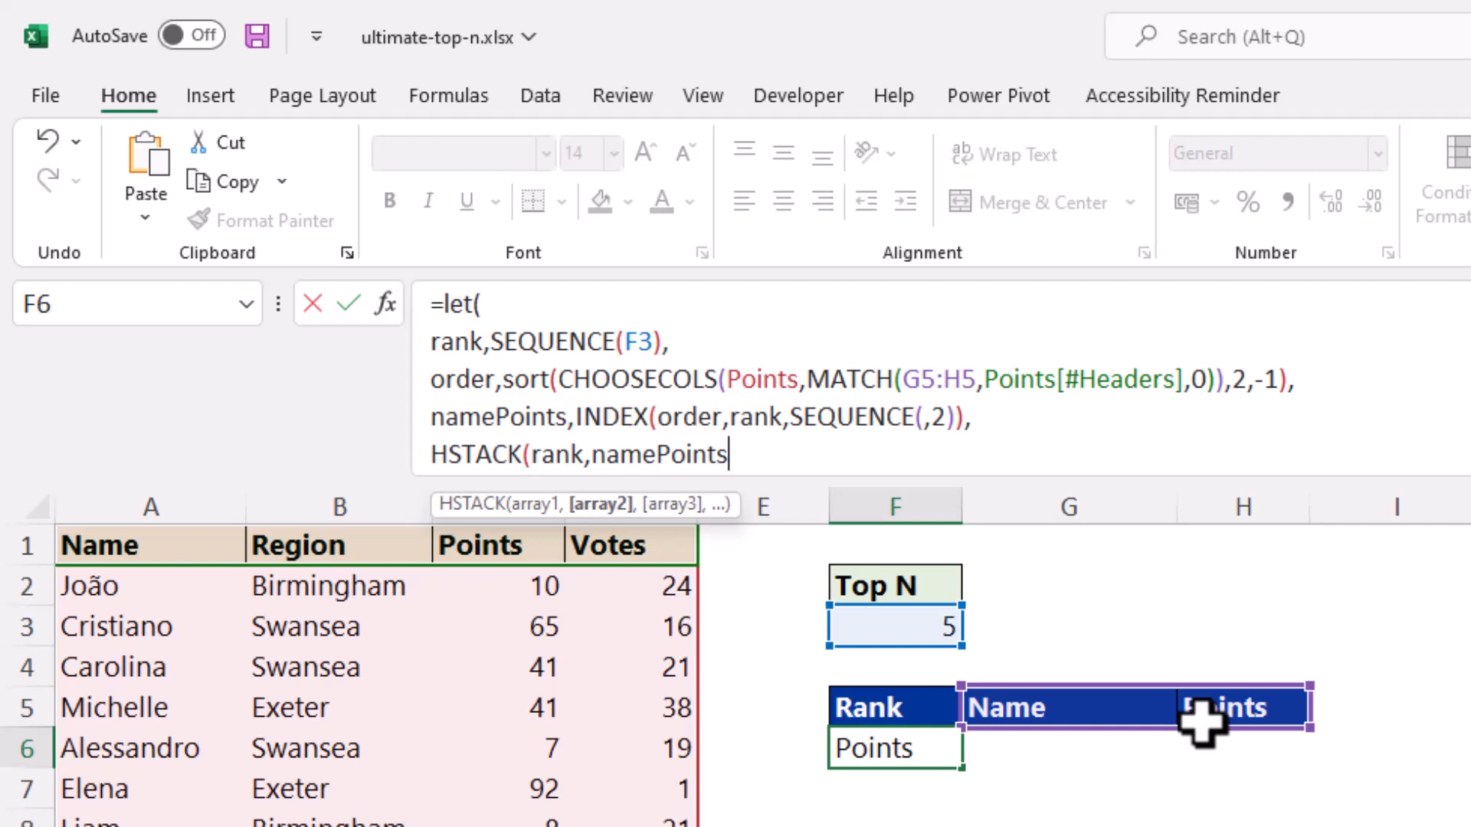
{"action": "type", "text": ")"}
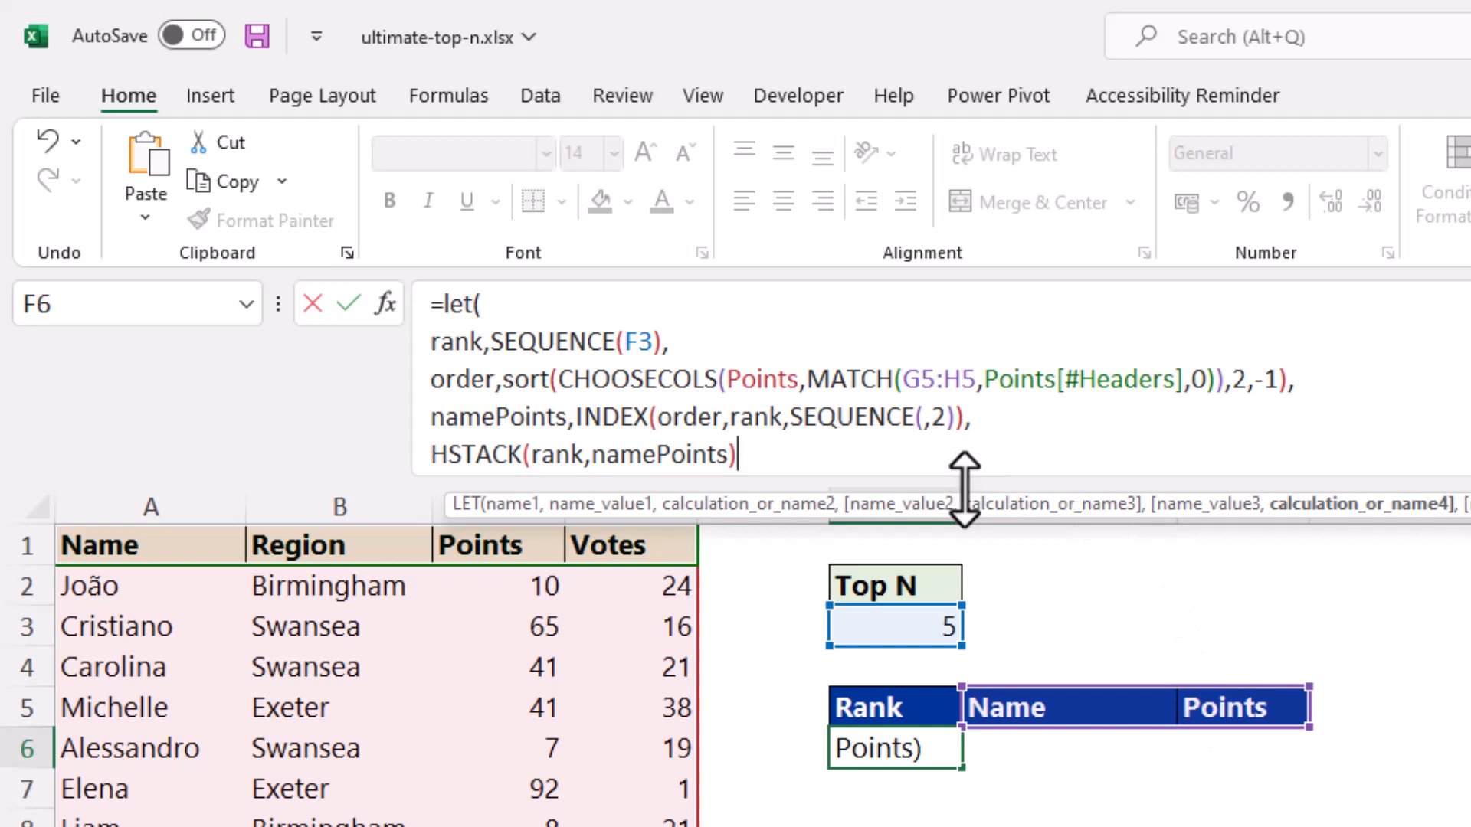
- Enlarge the formula editing area, close the LET function on its own line and enter the formula in F6
{"action": "left_click_drag", "start_coordinate": [964, 481], "coordinate": [962, 516]}
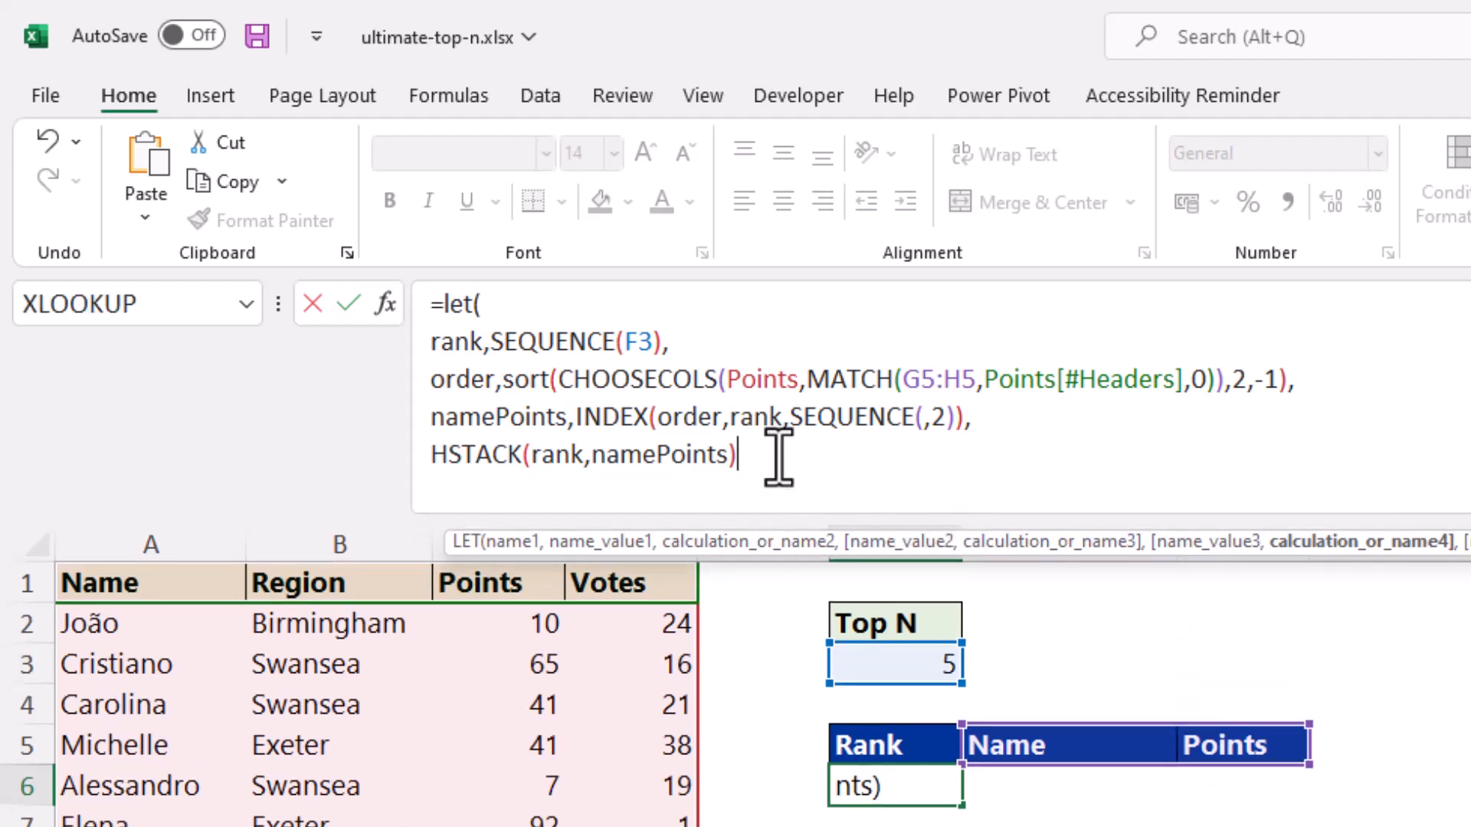
{"action": "key", "text": "alt+Return"}
{"action": "type", "text": ")"}
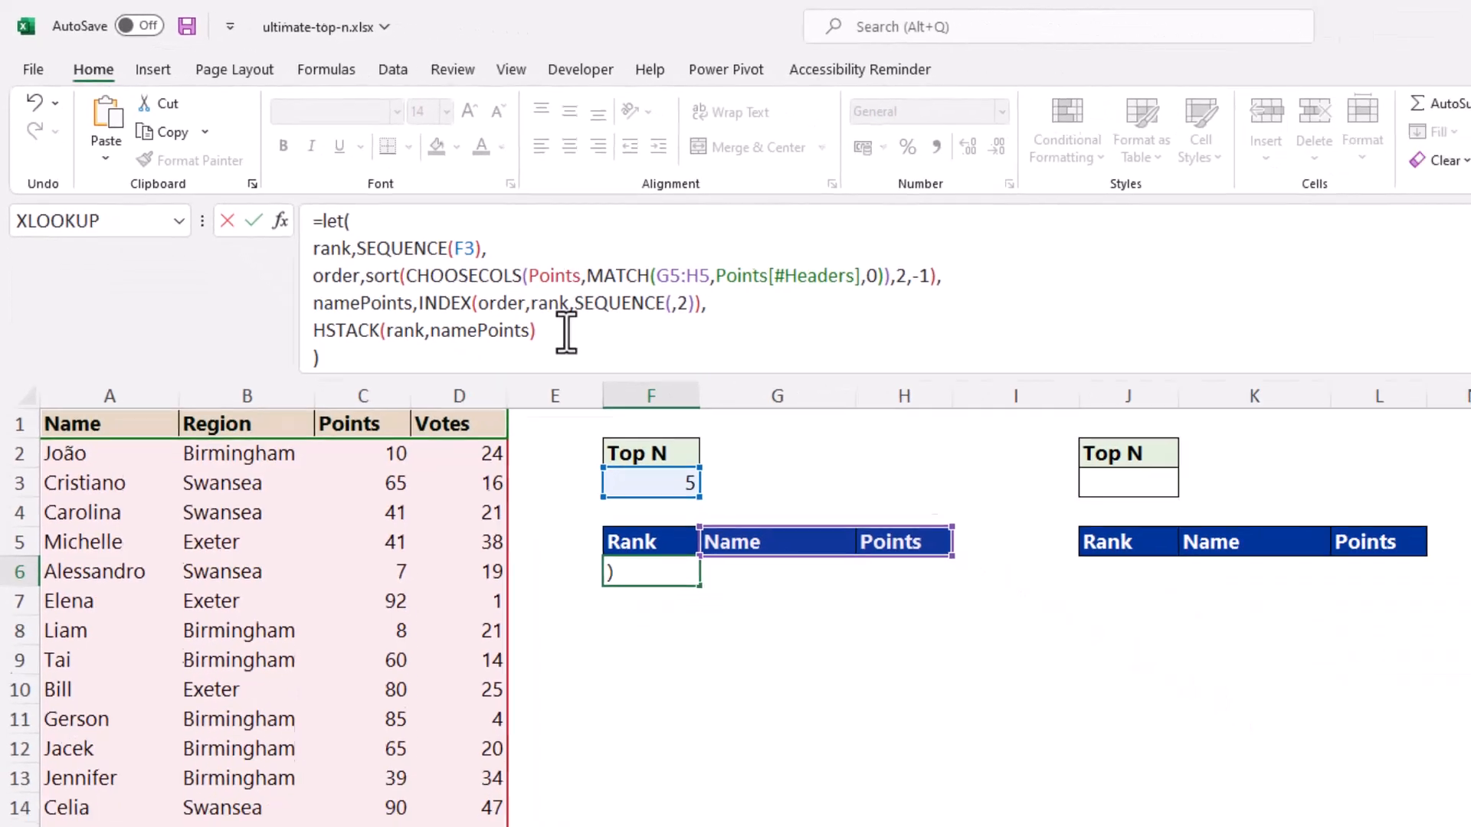
{"action": "key", "text": "Return"}
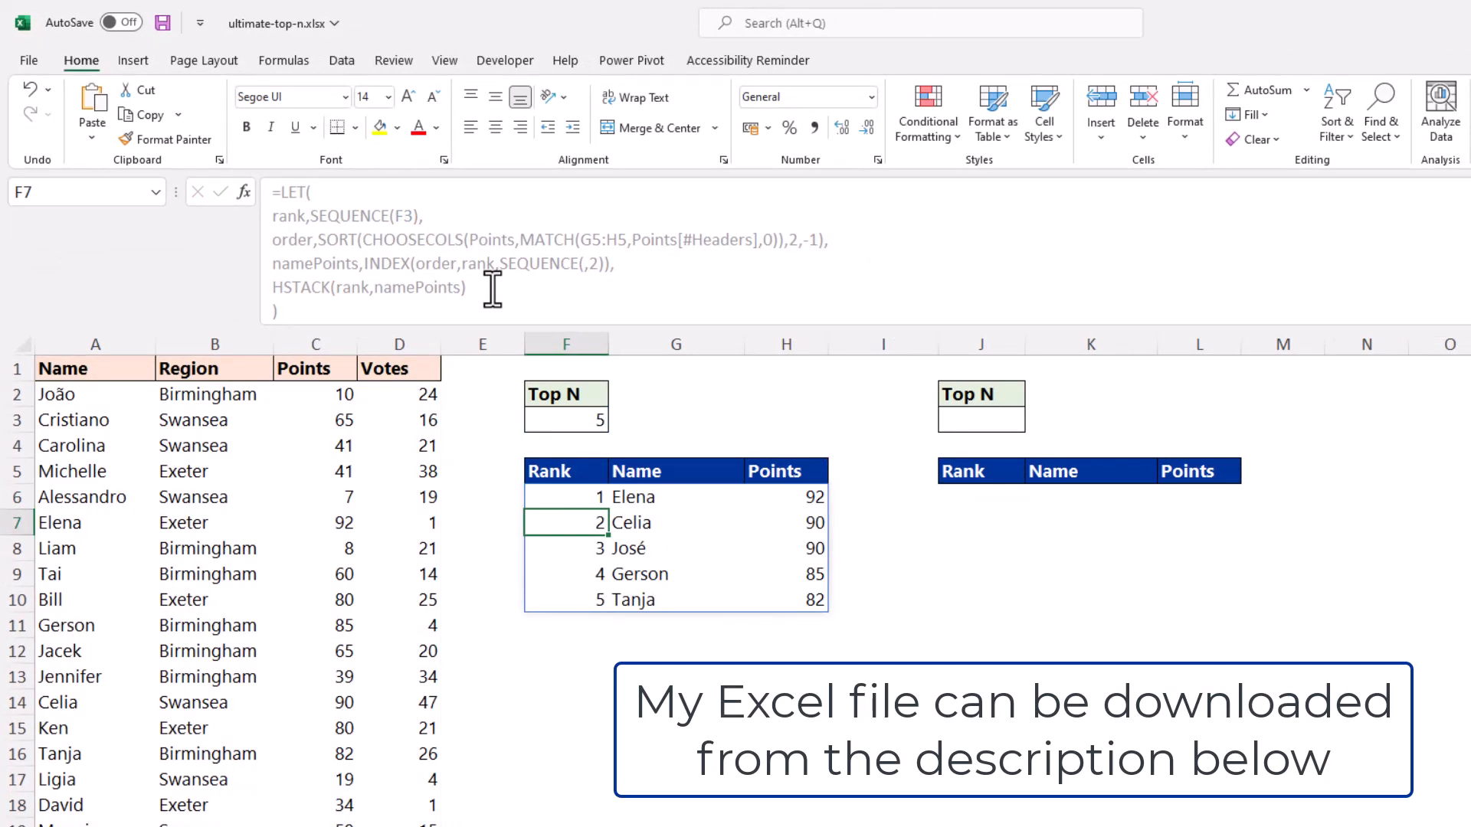
- Set the Top N value in F3 to 10 to test the dynamic list
{"action": "left_click", "coordinate": [572, 418]}
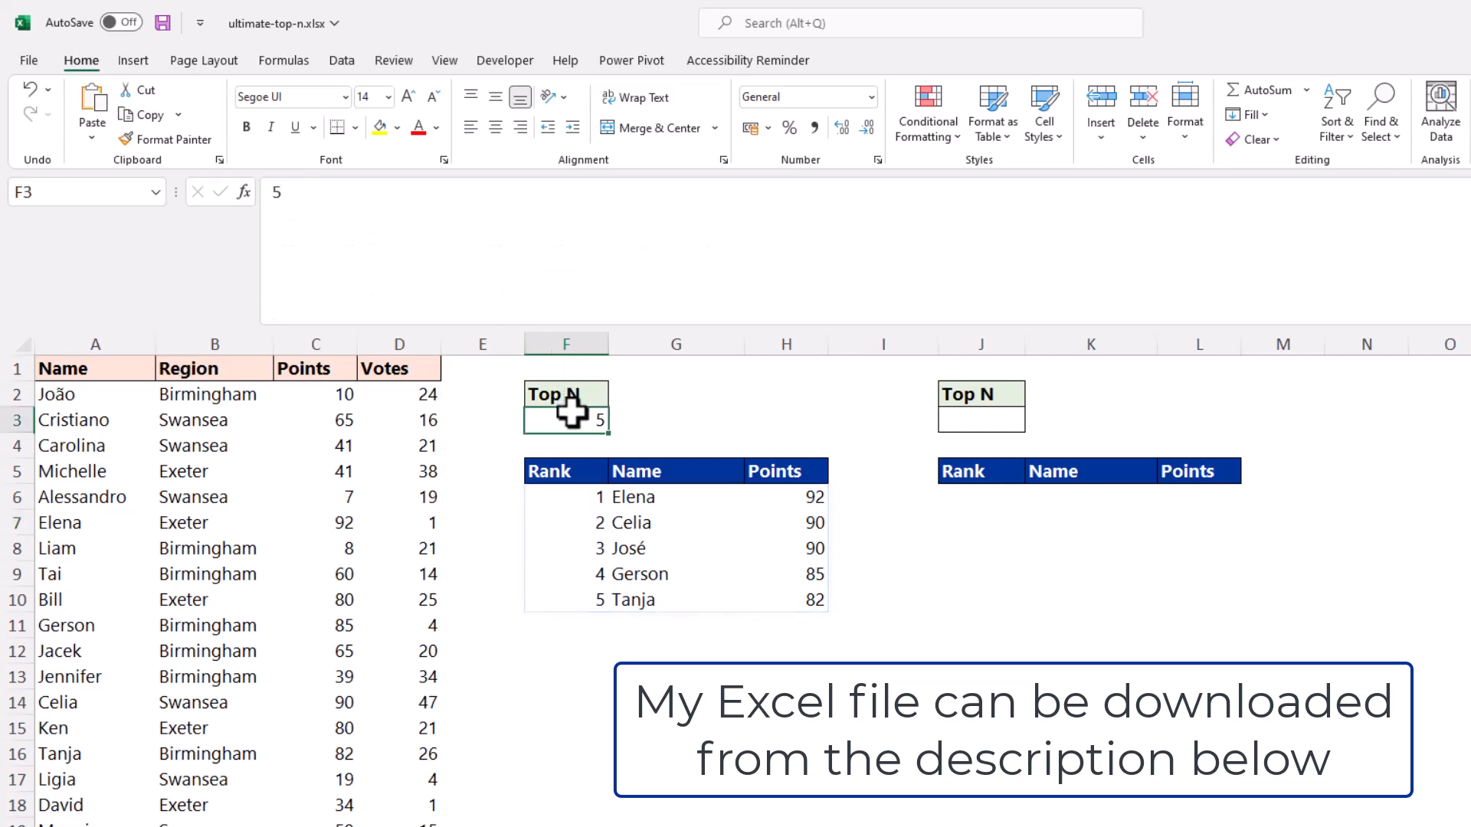
{"action": "type", "text": "10"}
{"action": "key", "text": "Return"}
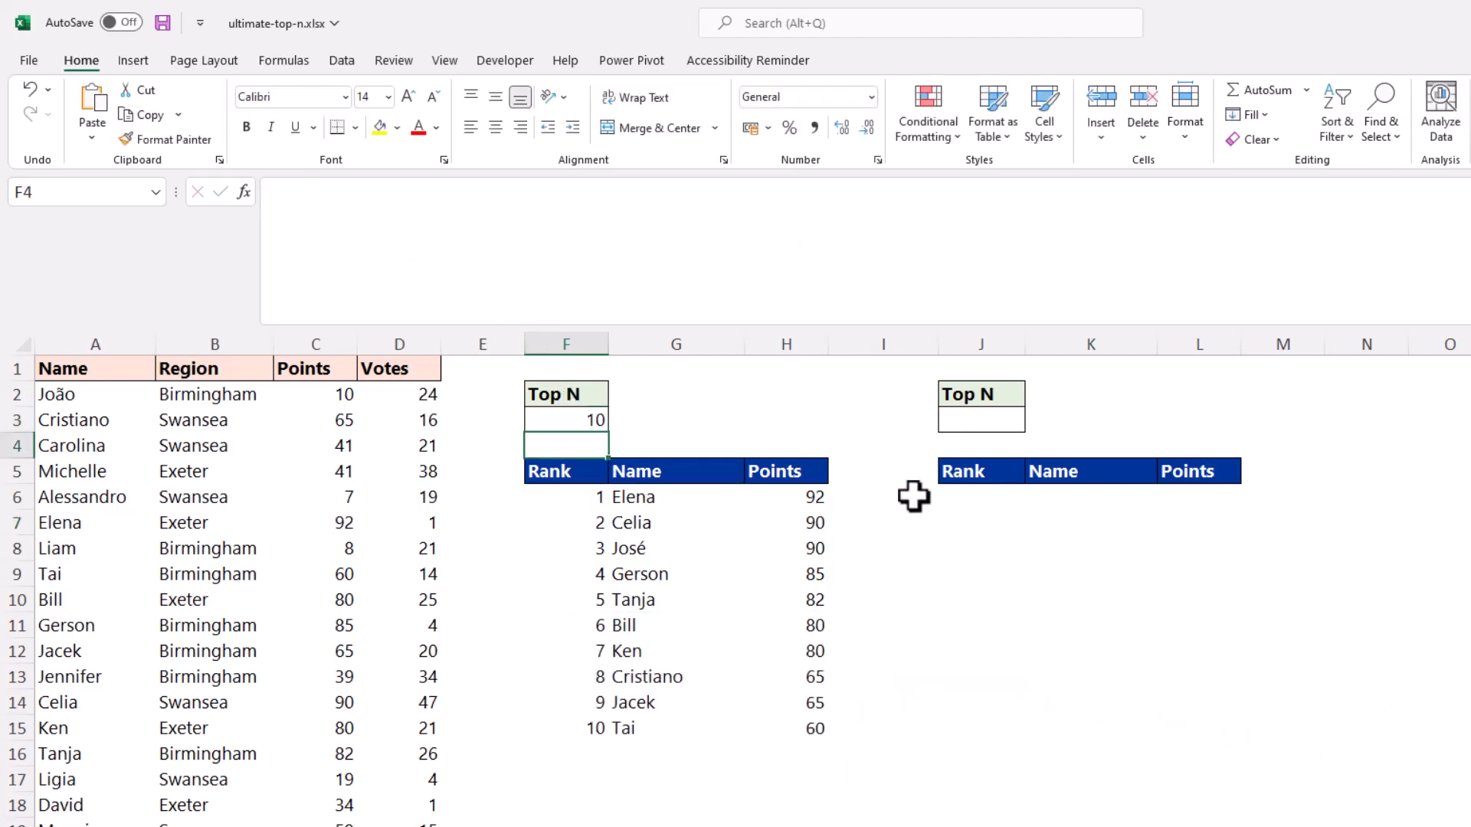
- Change the Top N value in F3 back to 5
{"action": "left_click", "coordinate": [577, 423]}
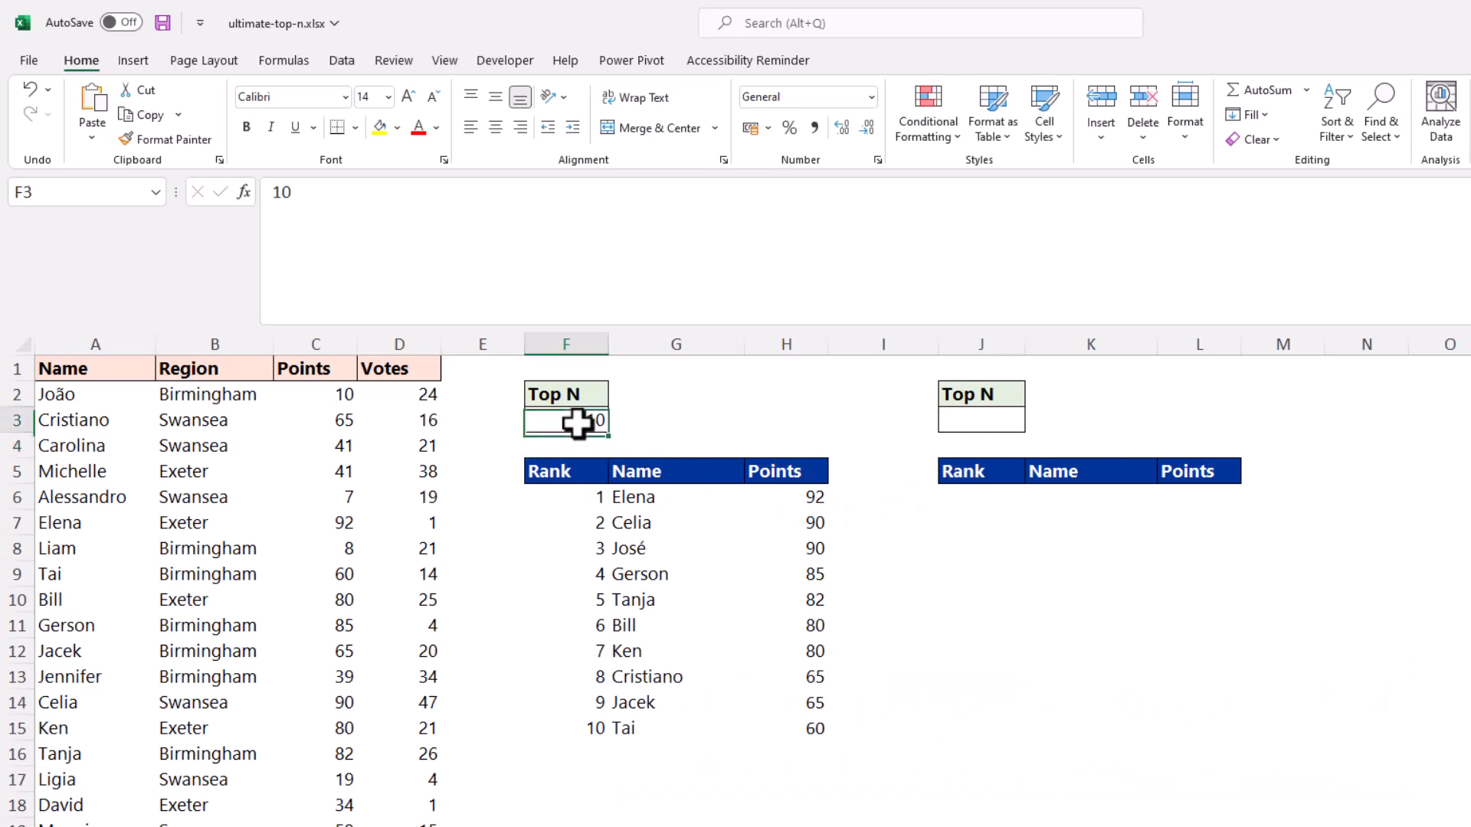
{"action": "key", "text": "F2"}
{"action": "key", "text": "BackSpace"}
{"action": "key", "text": "BackSpace"}
{"action": "type", "text": "5"}
{"action": "key", "text": "Return"}
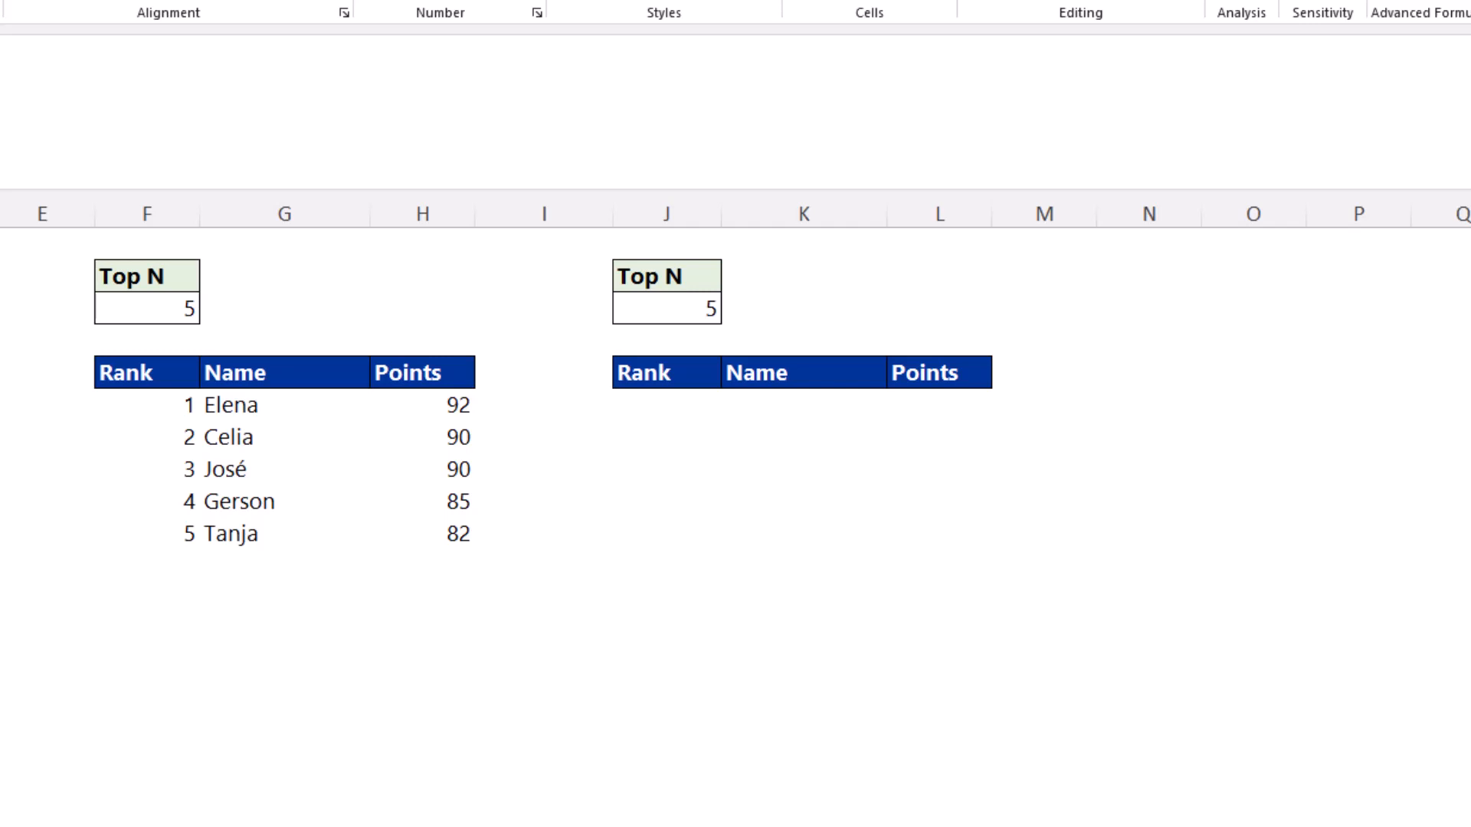
- Enter =SEQUENCE(J3) in J6 to generate the ranks of the second top N list
{"action": "left_click", "coordinate": [679, 406]}
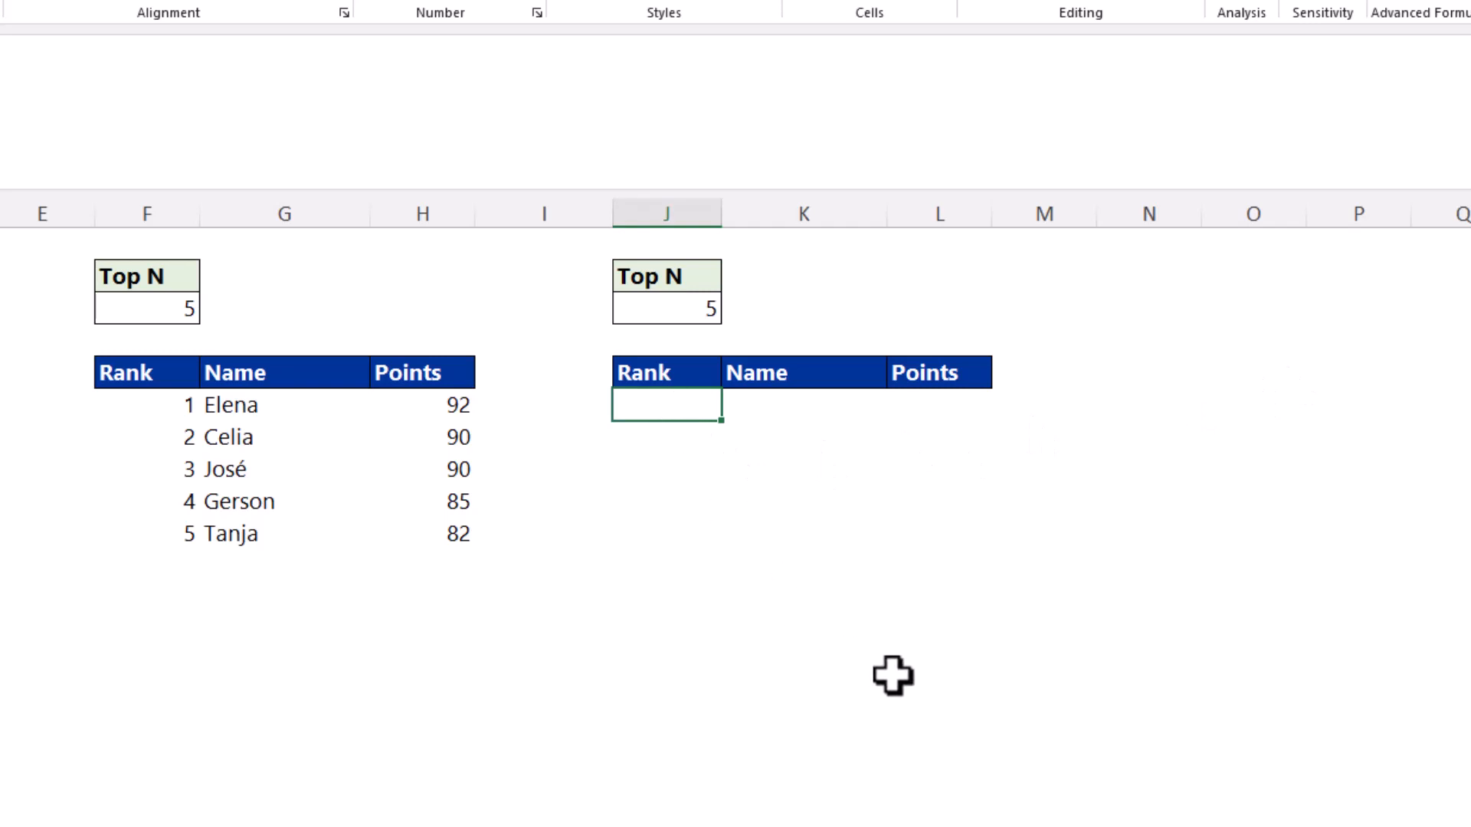
{"action": "type", "text": "=seq"}
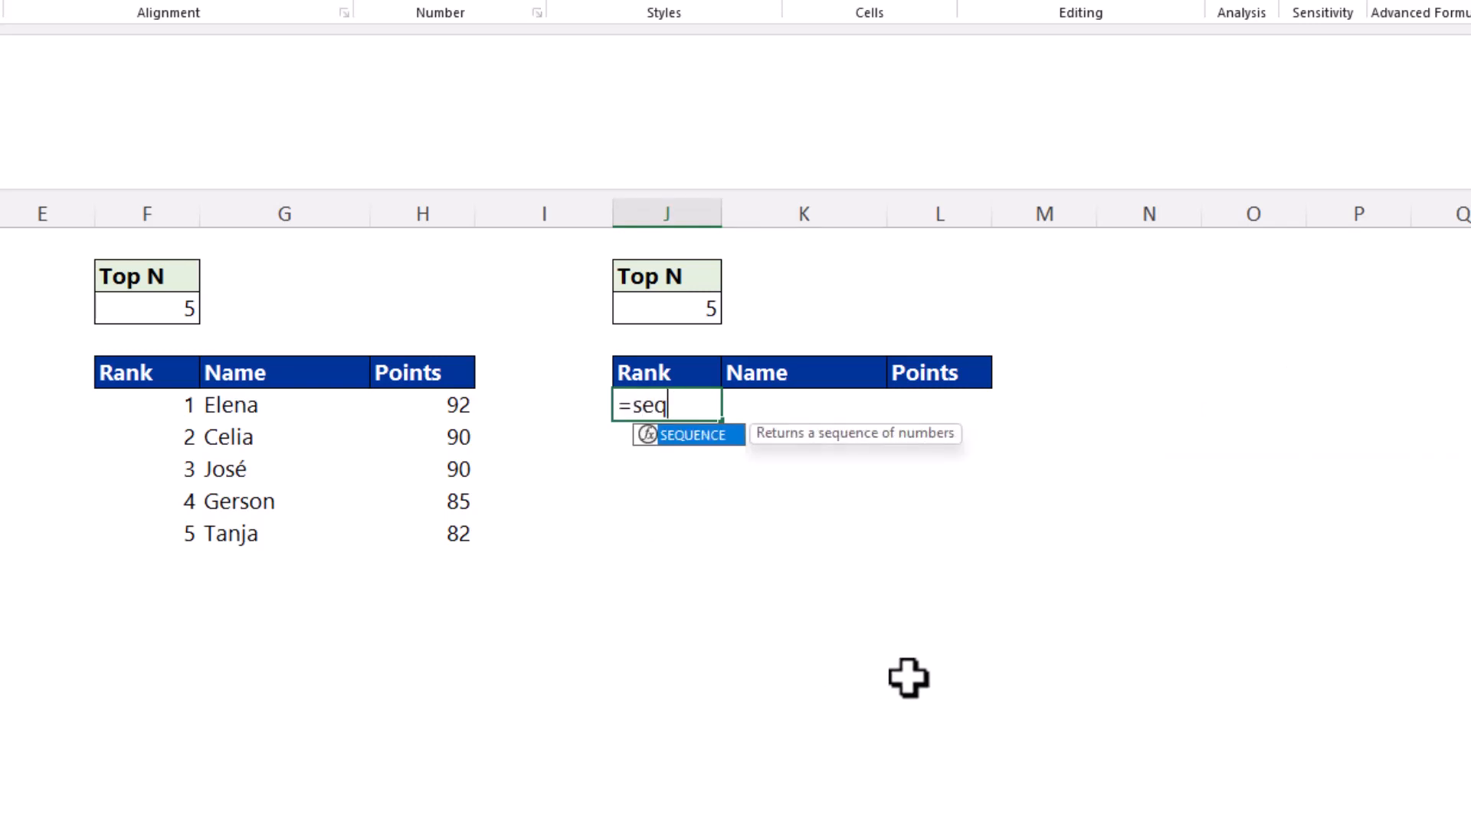
{"action": "key", "text": "Tab"}
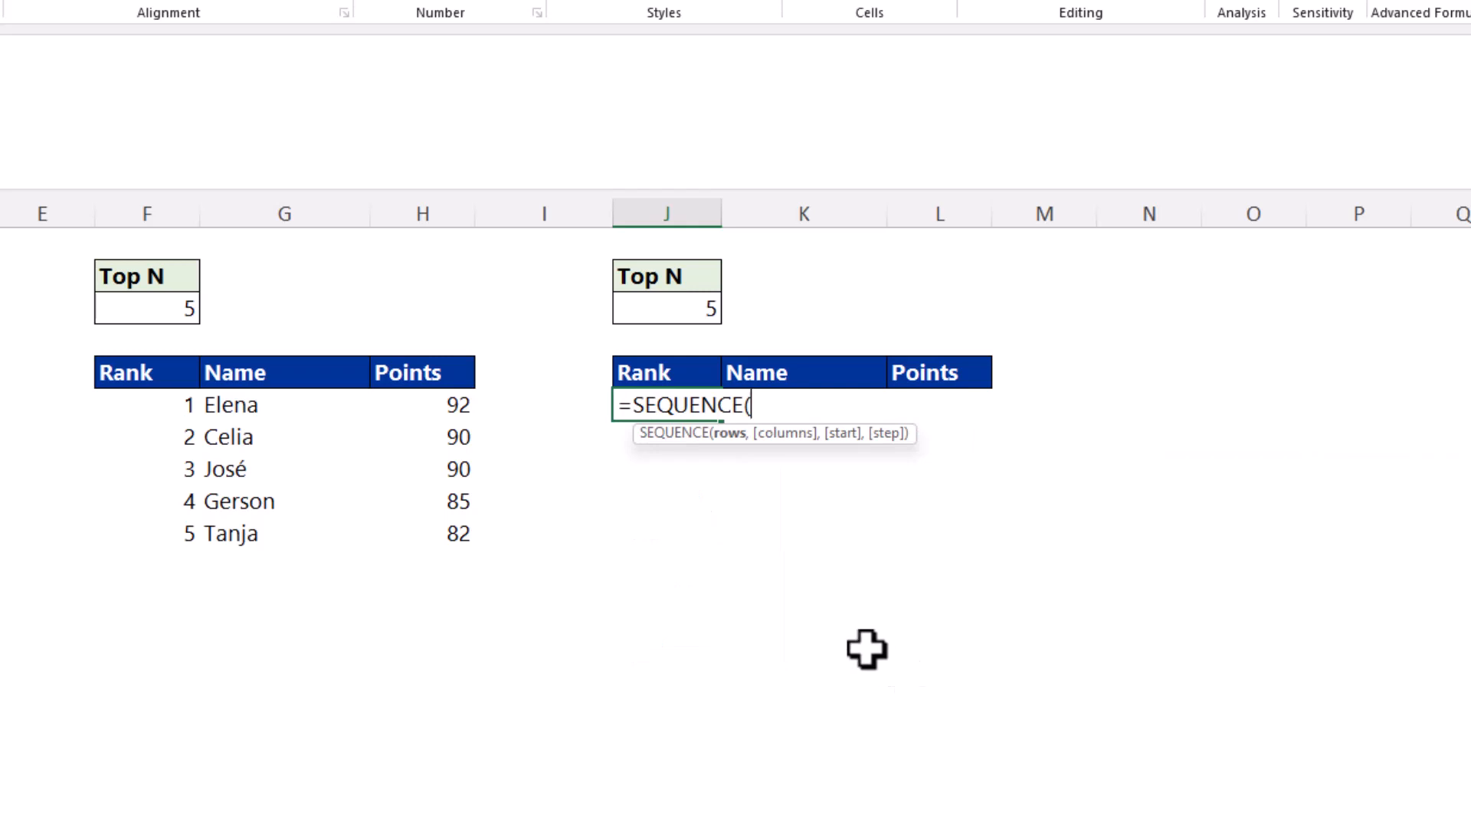
{"action": "left_click", "coordinate": [703, 306]}
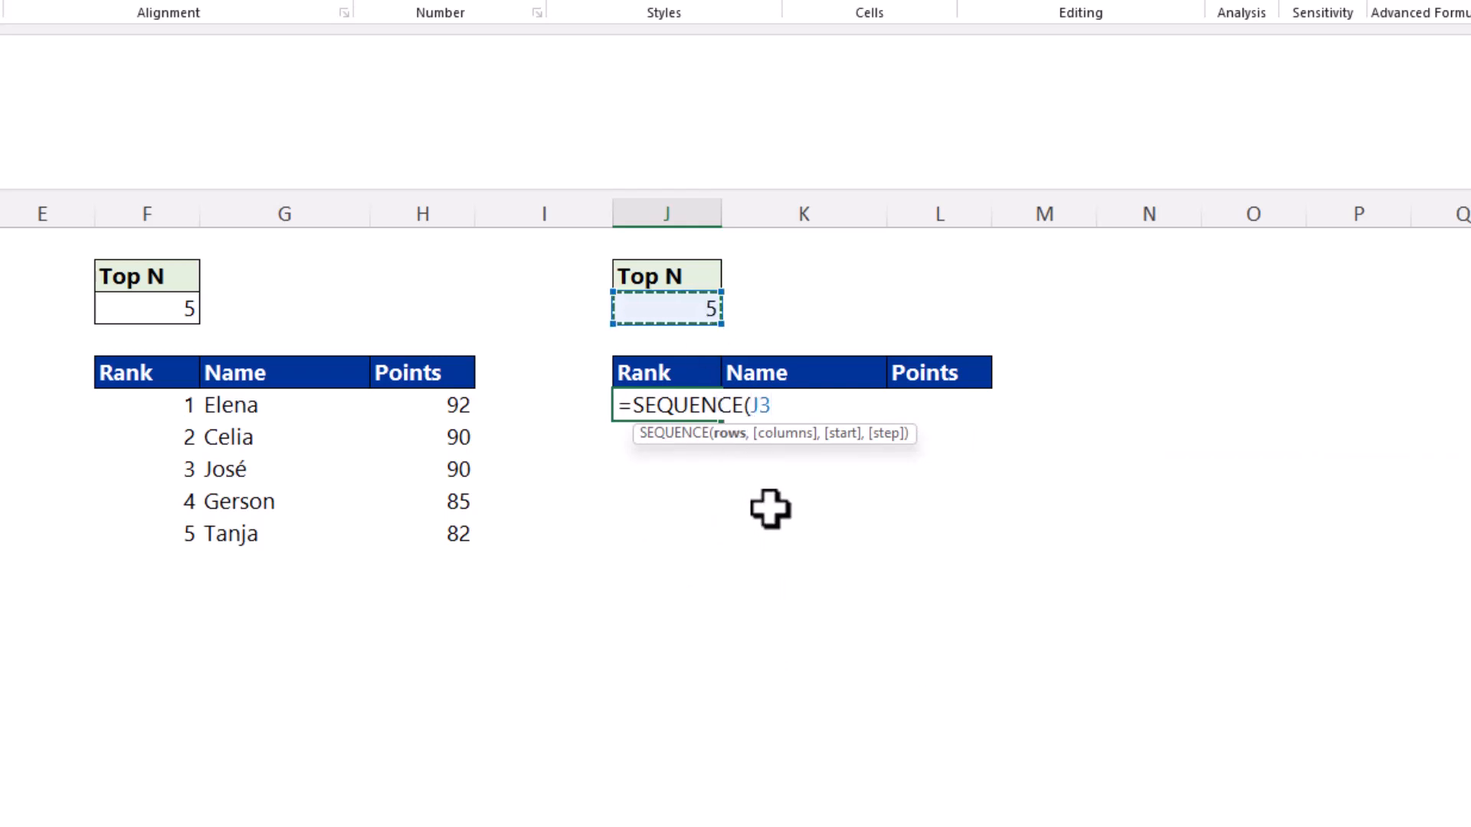
{"action": "type", "text": ")"}
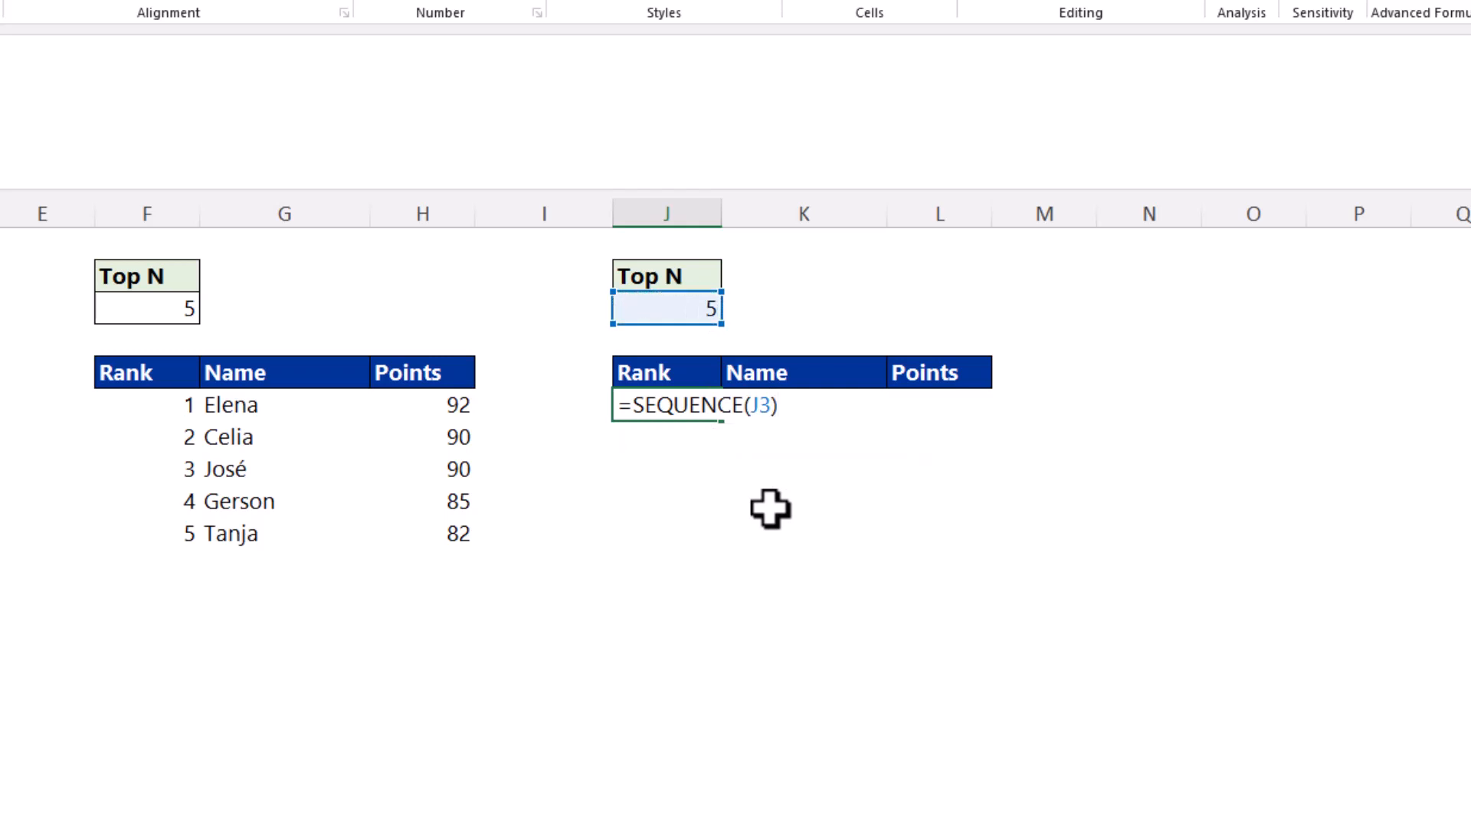
{"action": "key", "text": "Return"}
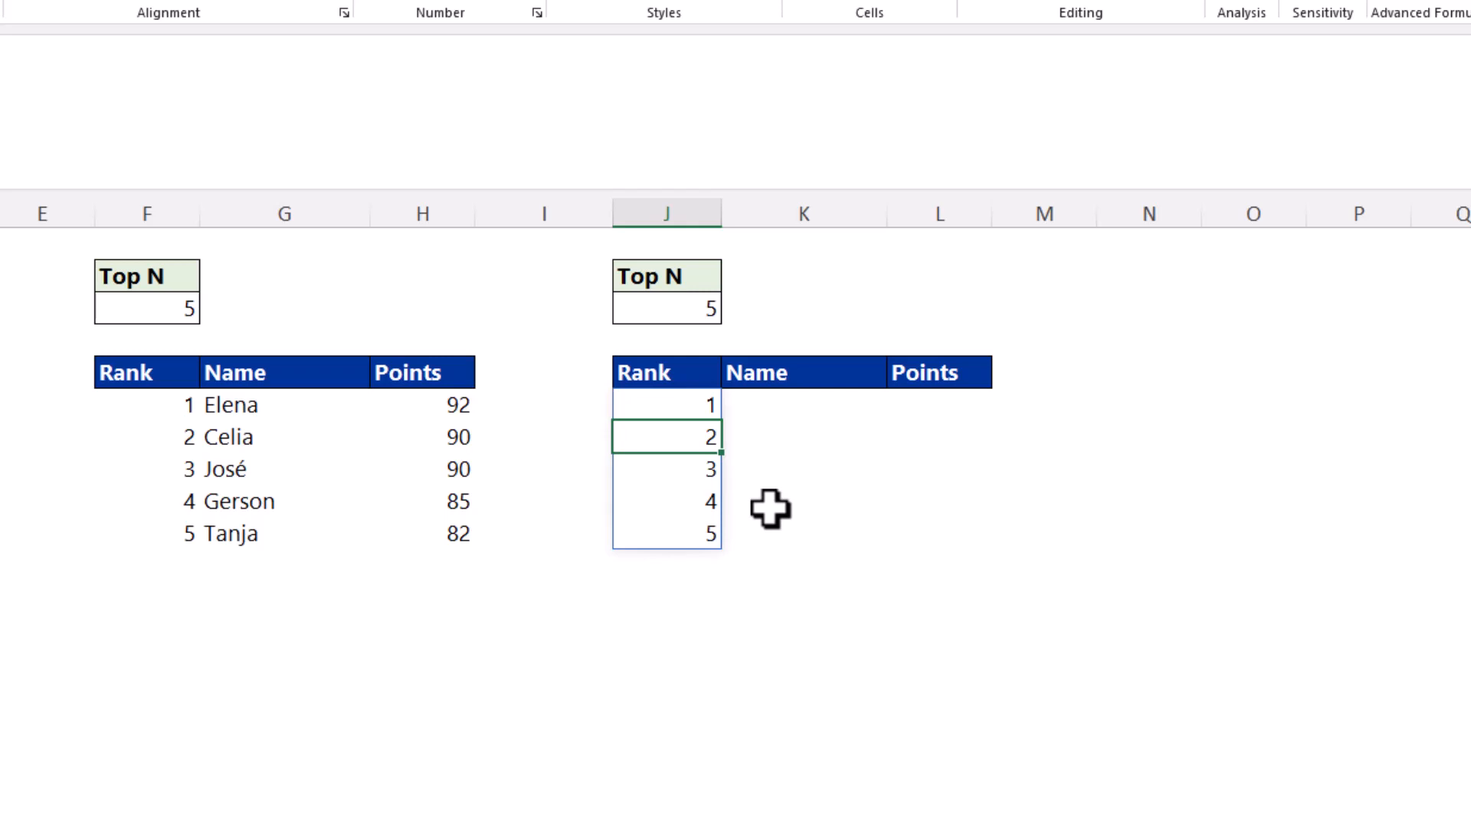
- Enter =UNIQUE(Points[Points]) in L6 to list the distinct points values for the second top N list
{"action": "left_click", "coordinate": [946, 408]}
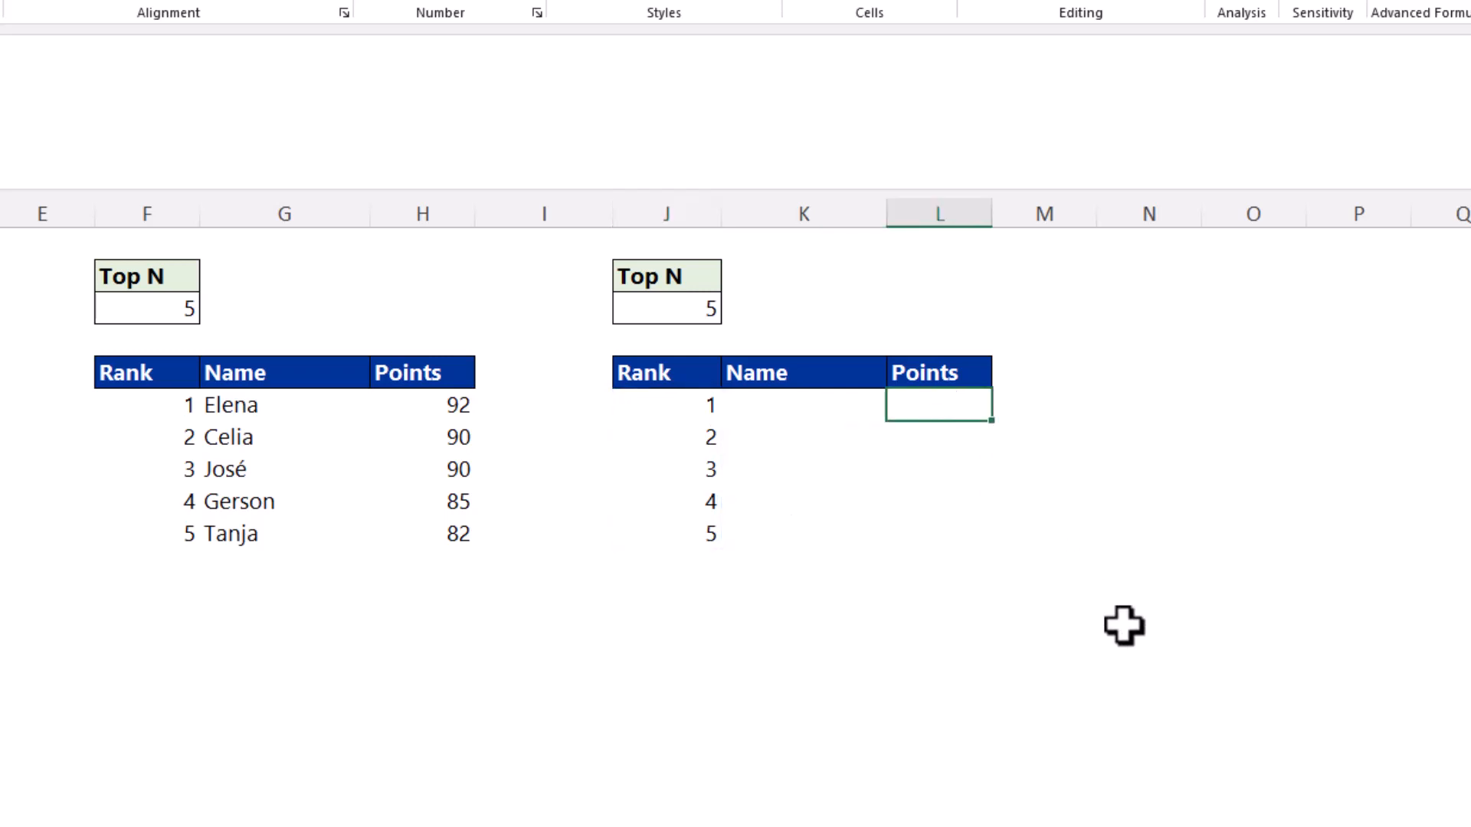
{"action": "type", "text": "=uni"}
{"action": "key", "text": "Down"}
{"action": "key", "text": "Down"}
{"action": "key", "text": "Tab"}
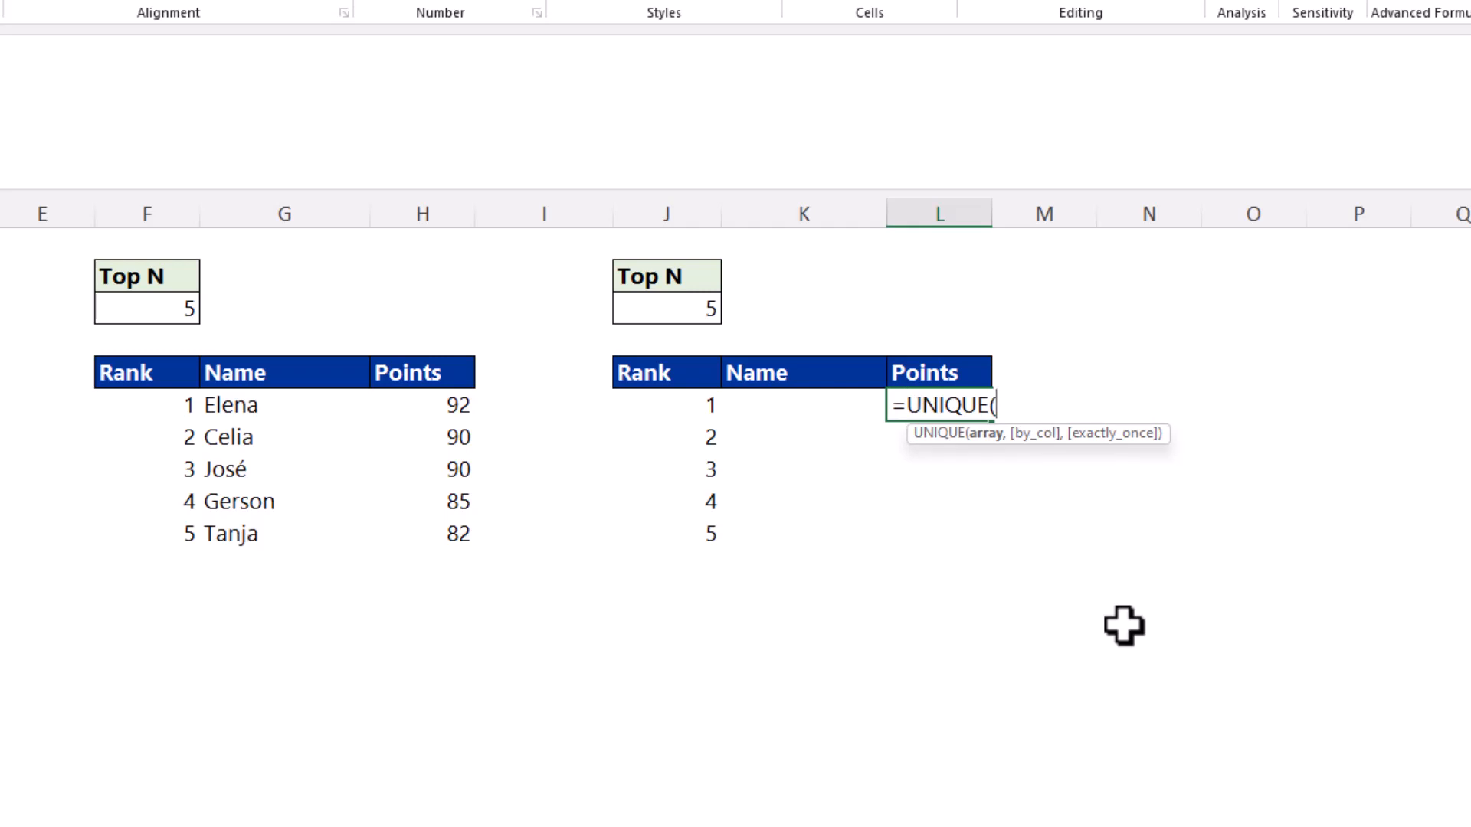
{"action": "type", "text": "Poi"}
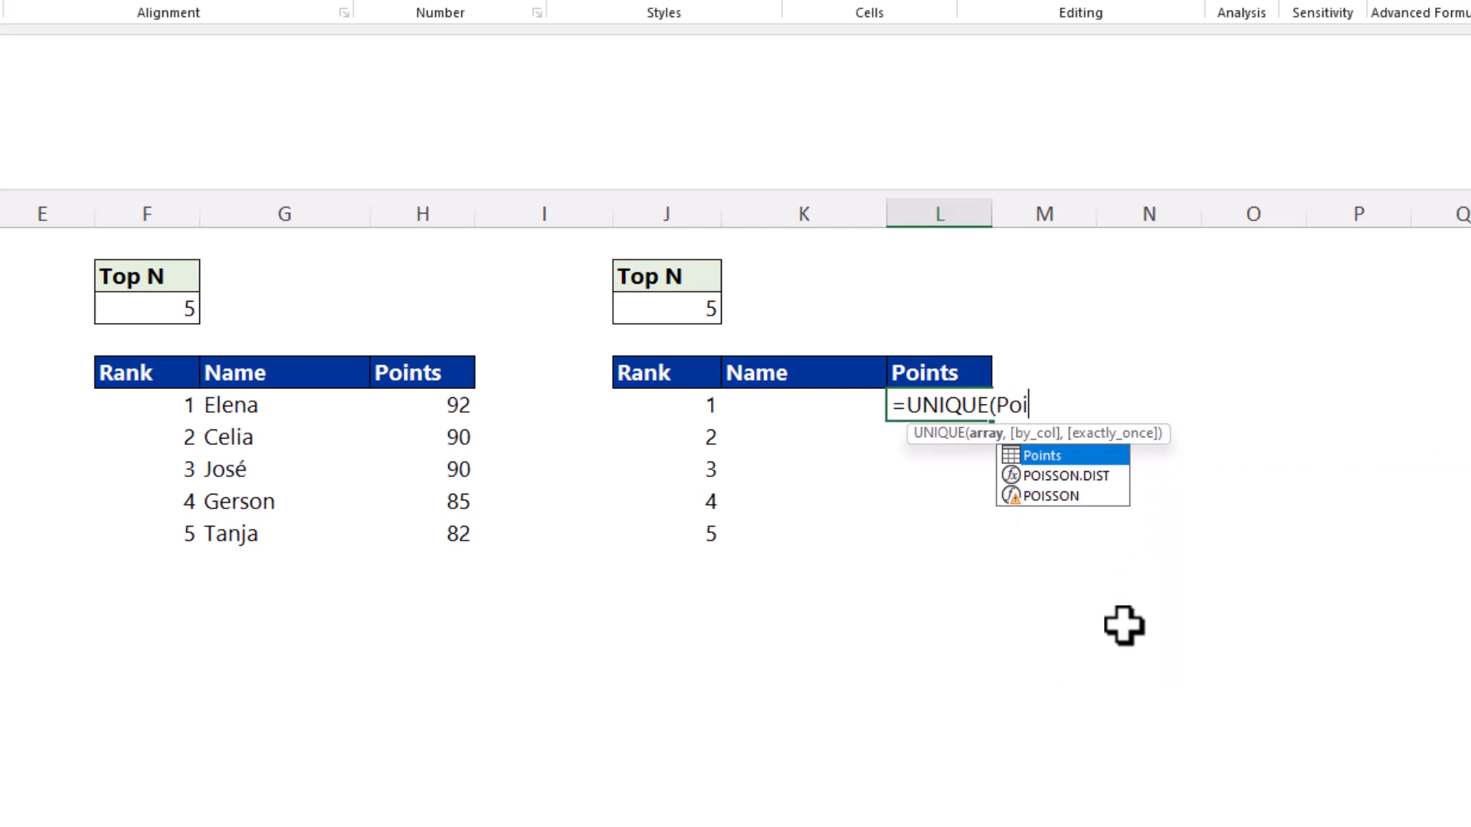
{"action": "key", "text": "Tab"}
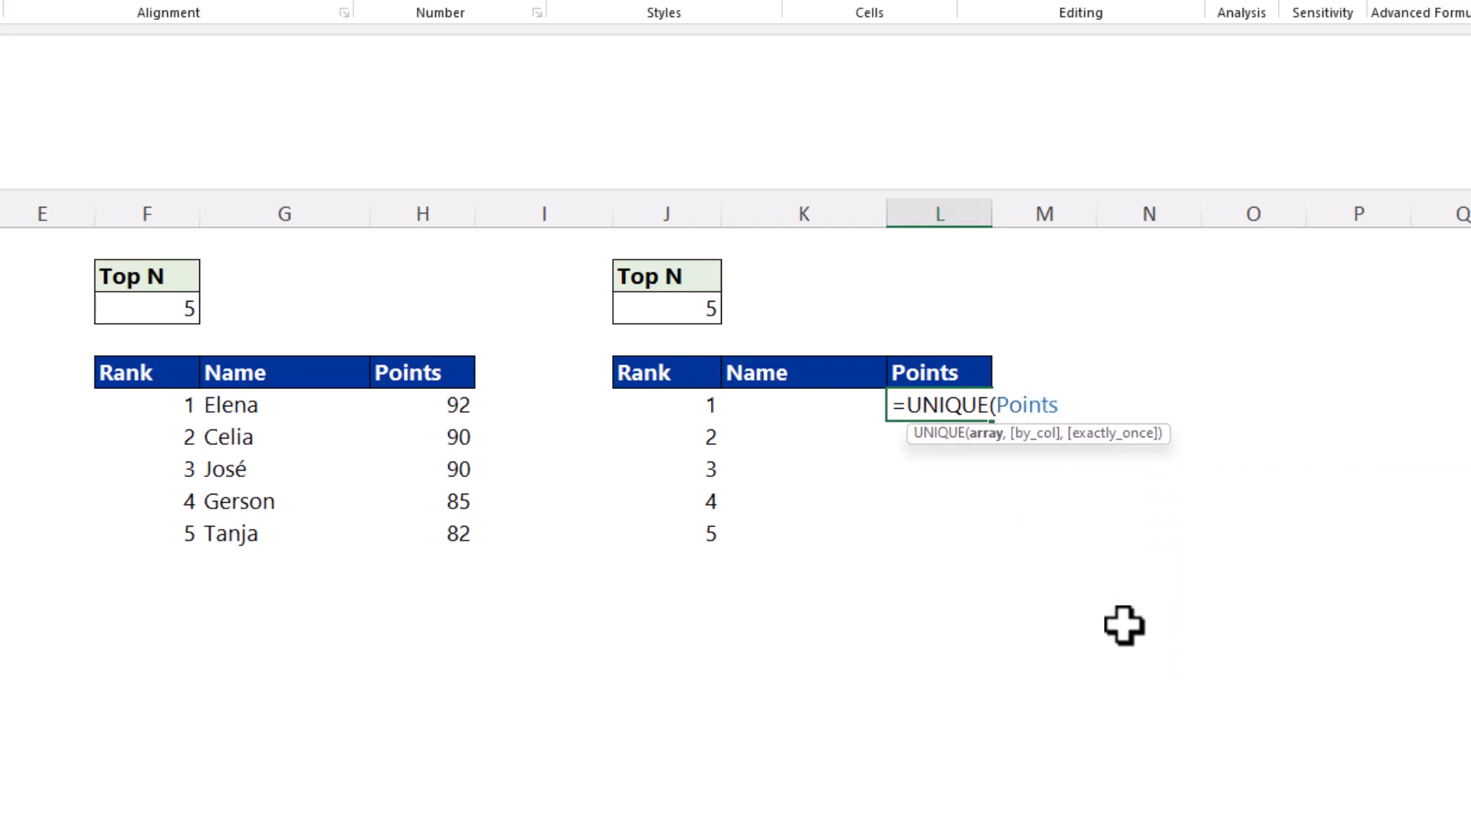
{"action": "type", "text": "["}
{"action": "key", "text": "Down"}
{"action": "key", "text": "Down"}
{"action": "key", "text": "Down"}
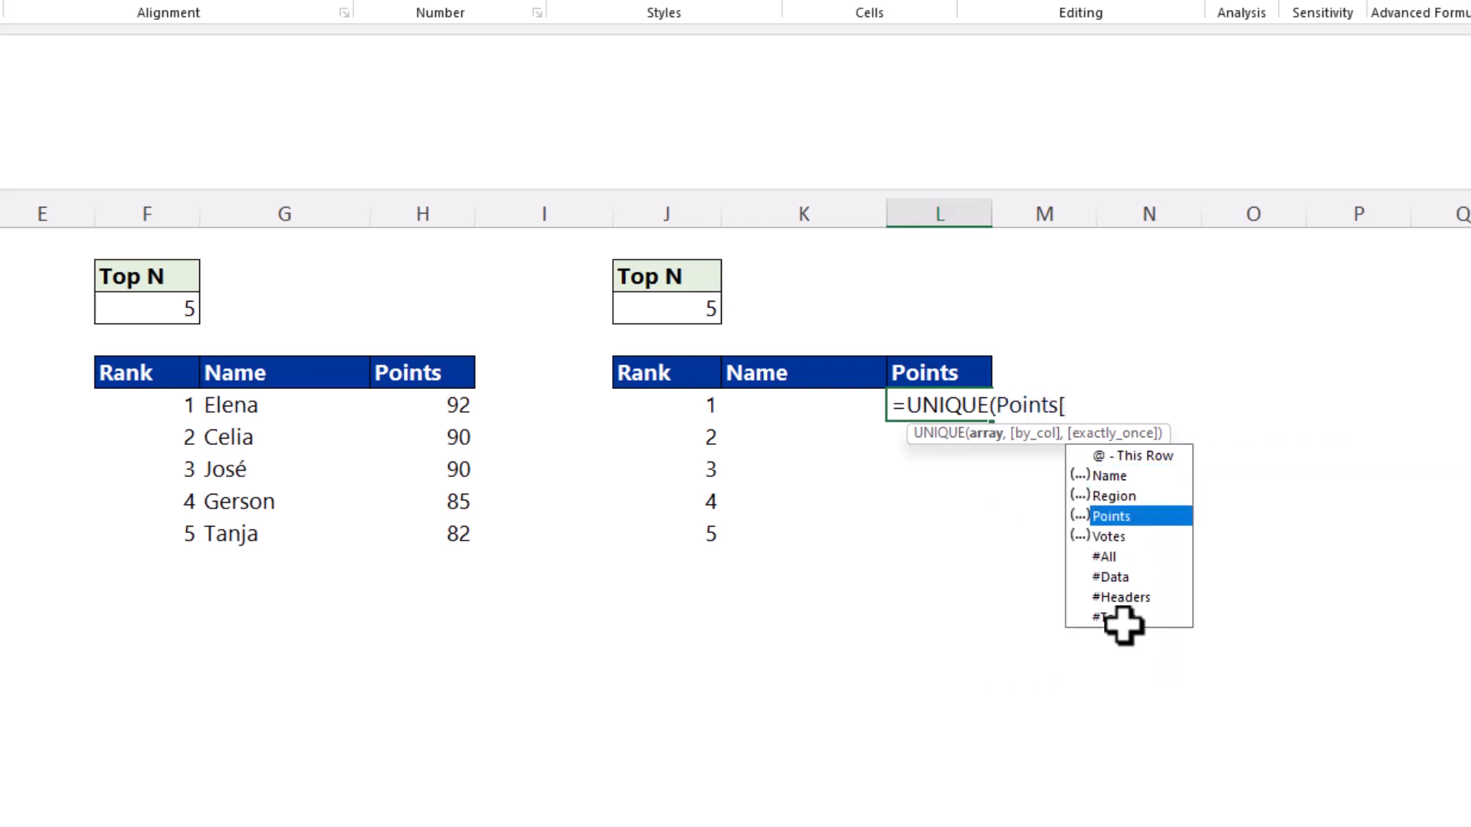
{"action": "key", "text": "Tab"}
{"action": "type", "text": "]"}
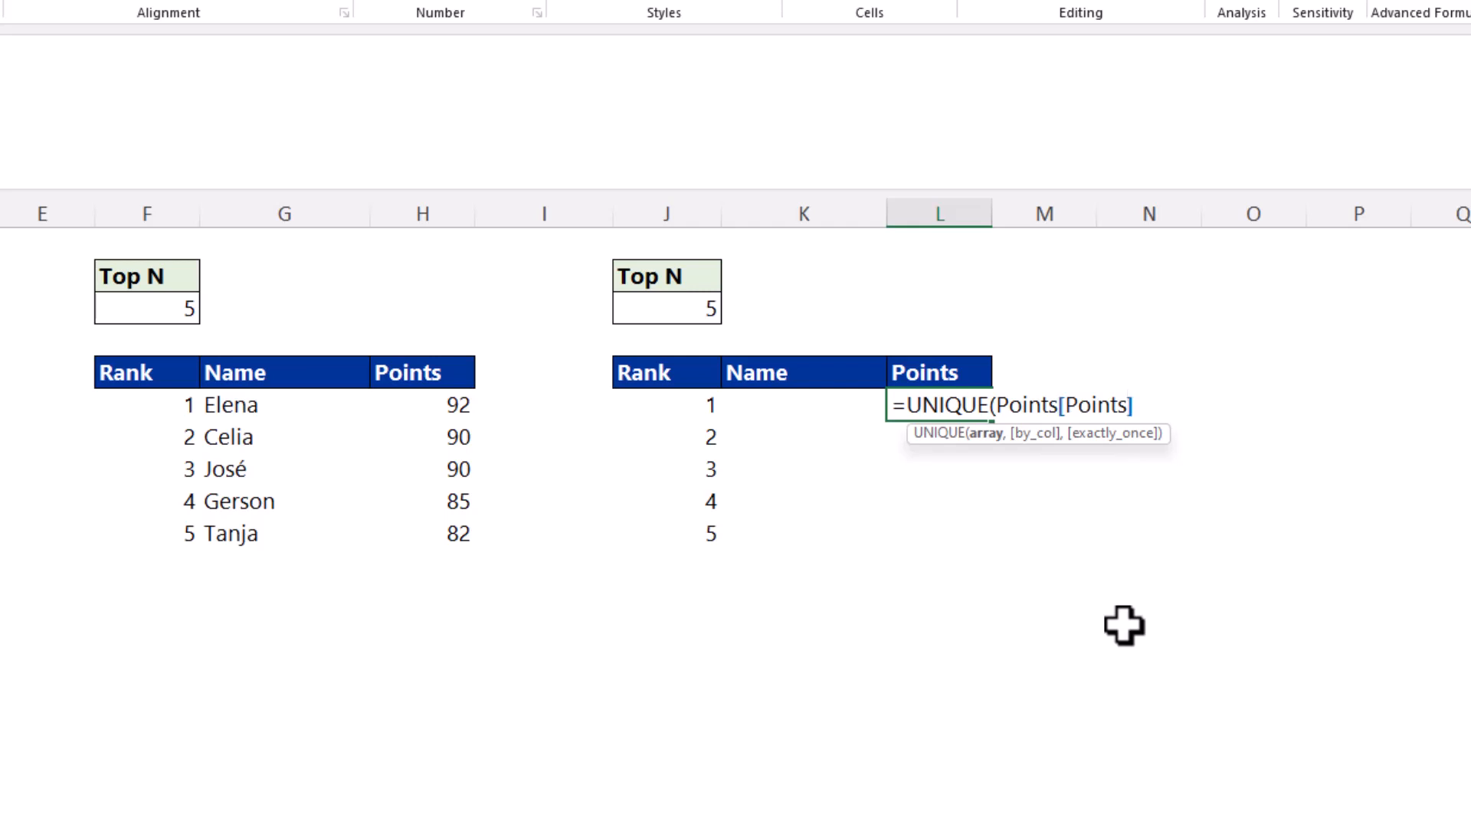
{"action": "type", "text": ")"}
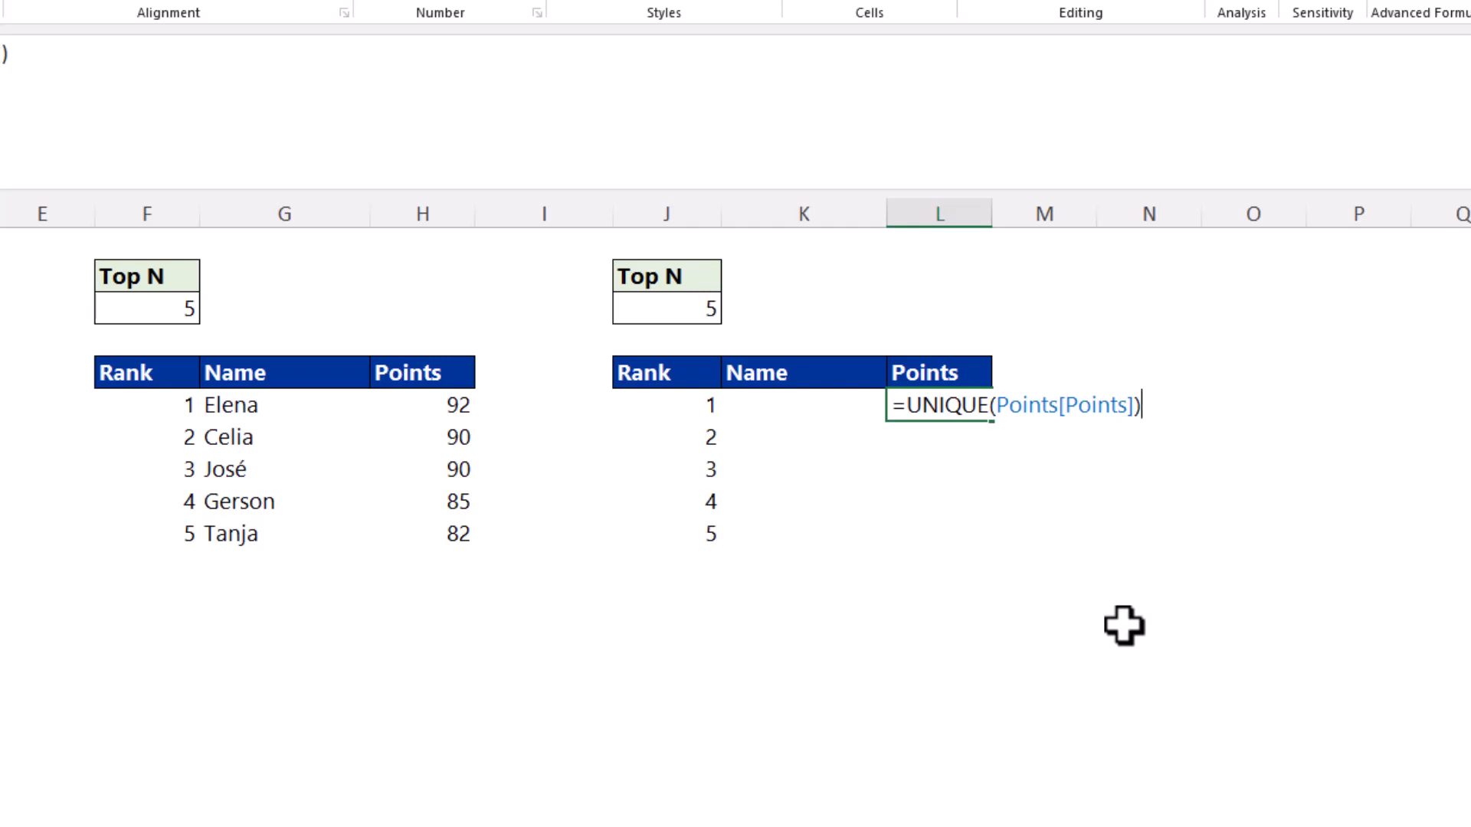
{"action": "key", "text": "Return"}
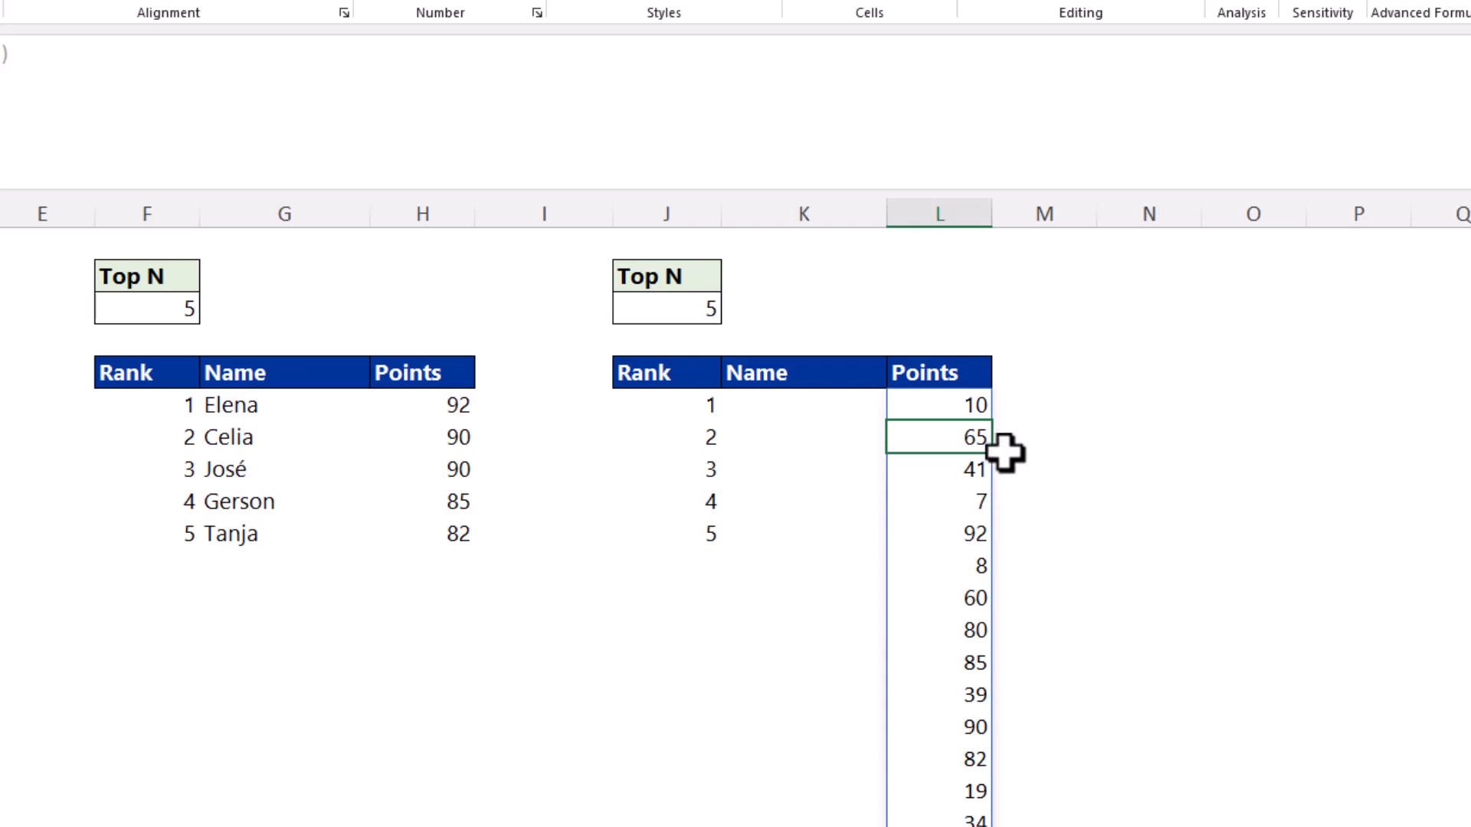
- Wrap the UNIQUE formula in L6 in a descending SORT, giving =SORT(UNIQUE(Points[Points]),,-1)
{"action": "left_click", "coordinate": [975, 408]}
{"action": "key", "text": "Delete"}
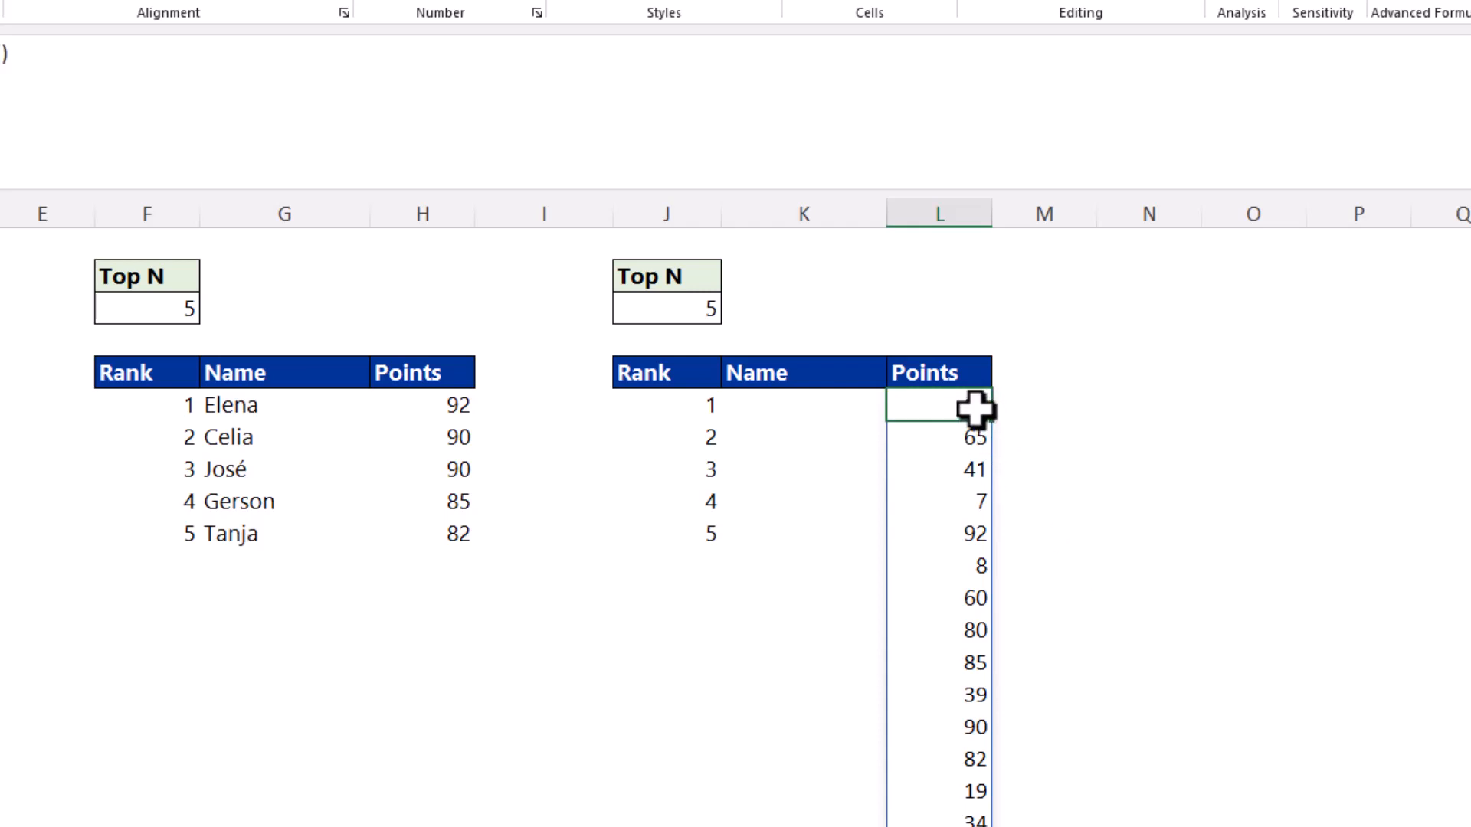
{"action": "type", "text": "=UNIQUE(Points[Points])"}
{"action": "left_click", "coordinate": [908, 408]}
{"action": "type", "text": "sort("}
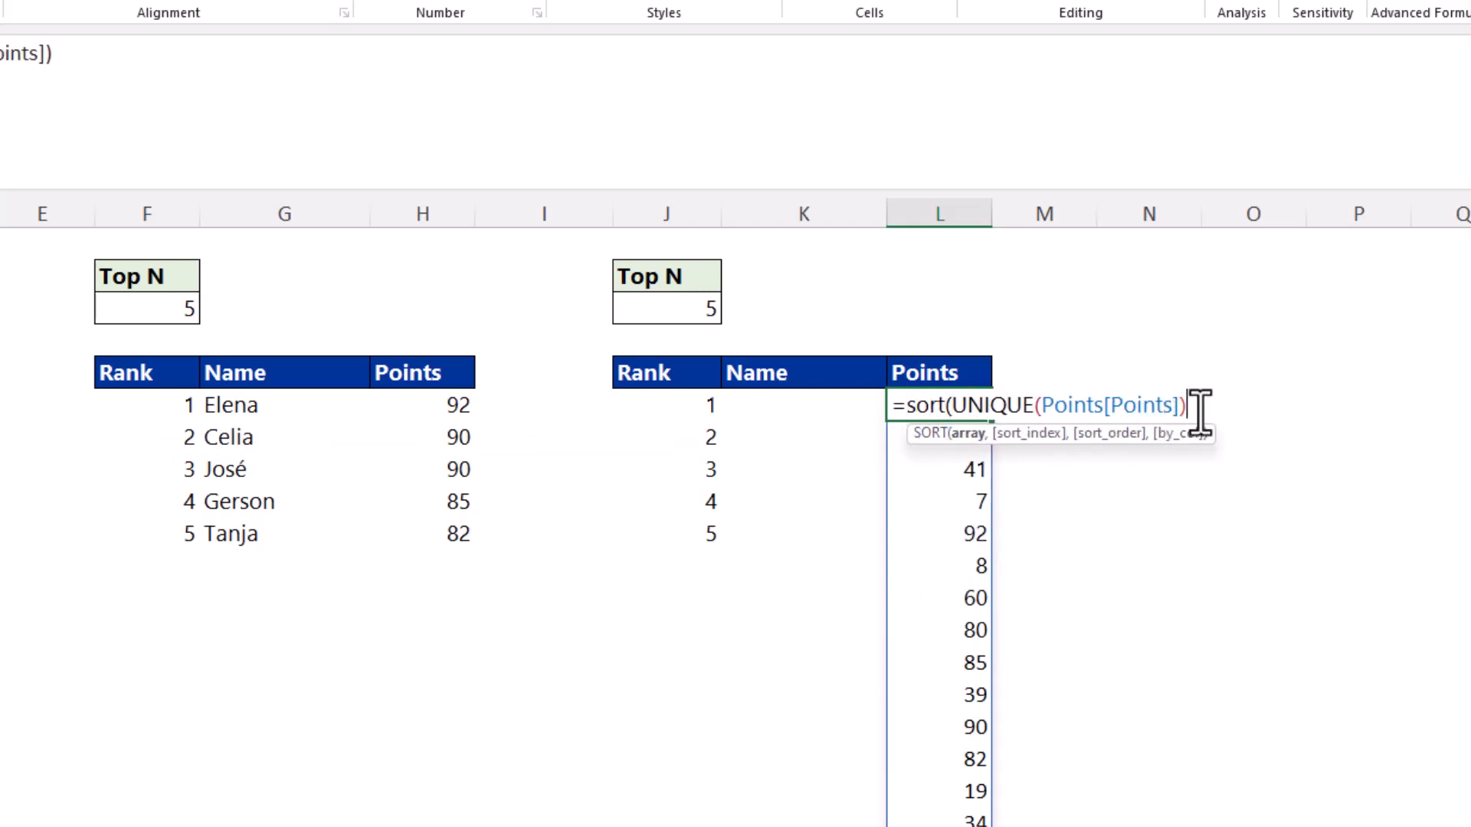
{"action": "type", "text": ","}
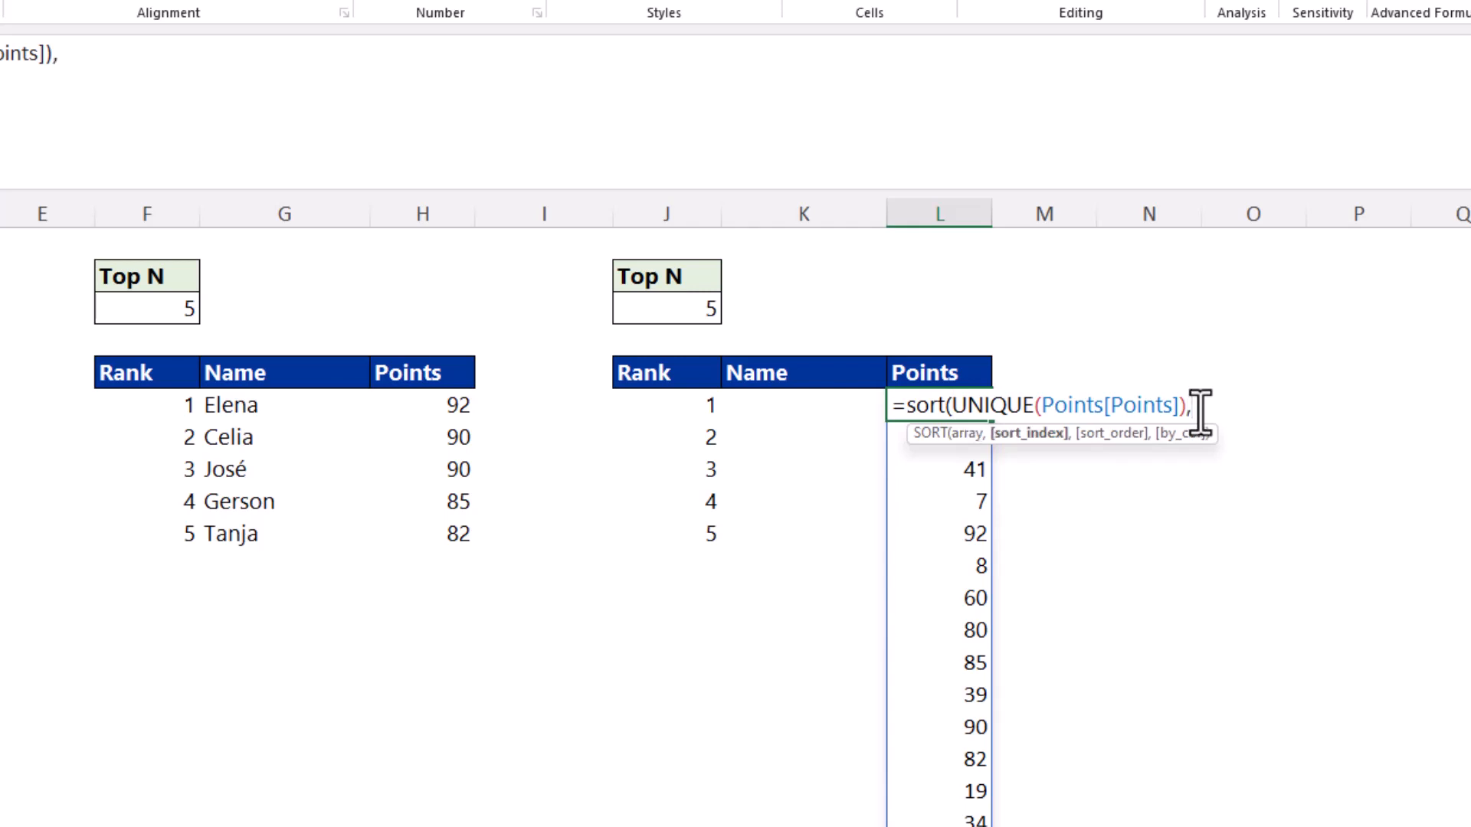
{"action": "type", "text": ","}
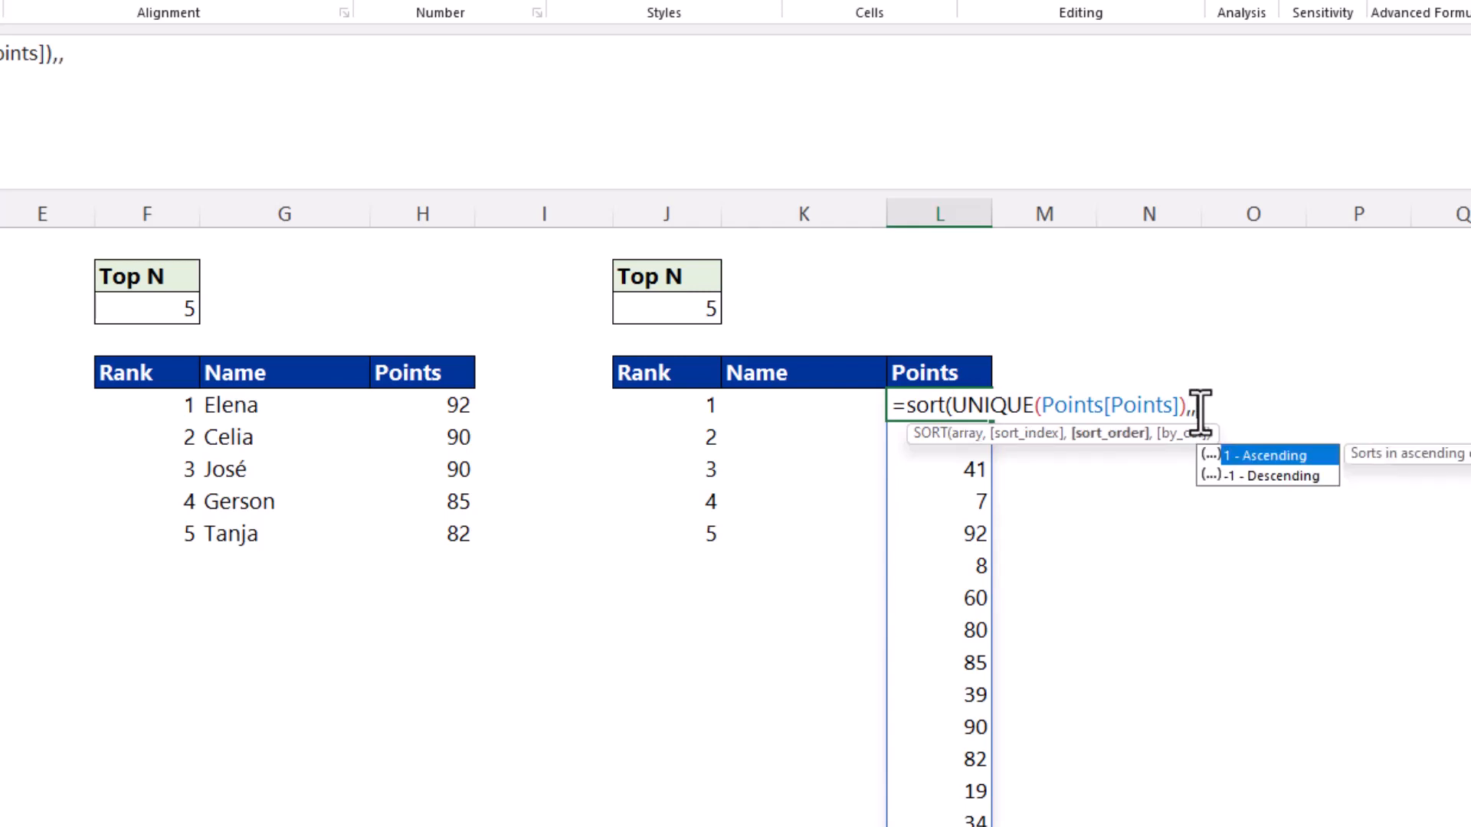
{"action": "key", "text": "Down"}
{"action": "key", "text": "Tab"}
{"action": "type", "text": ")"}
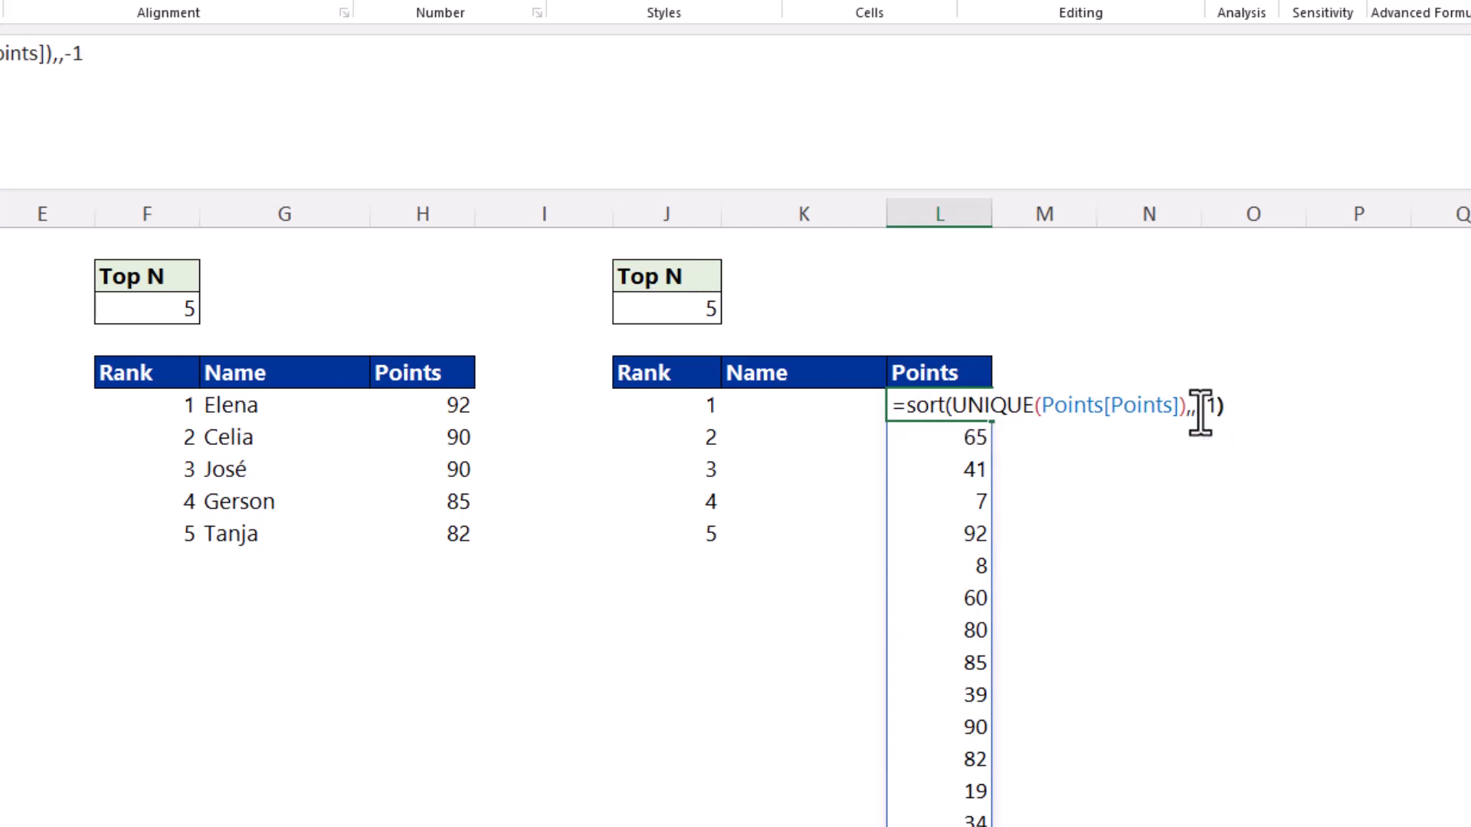
{"action": "key", "text": "Return"}
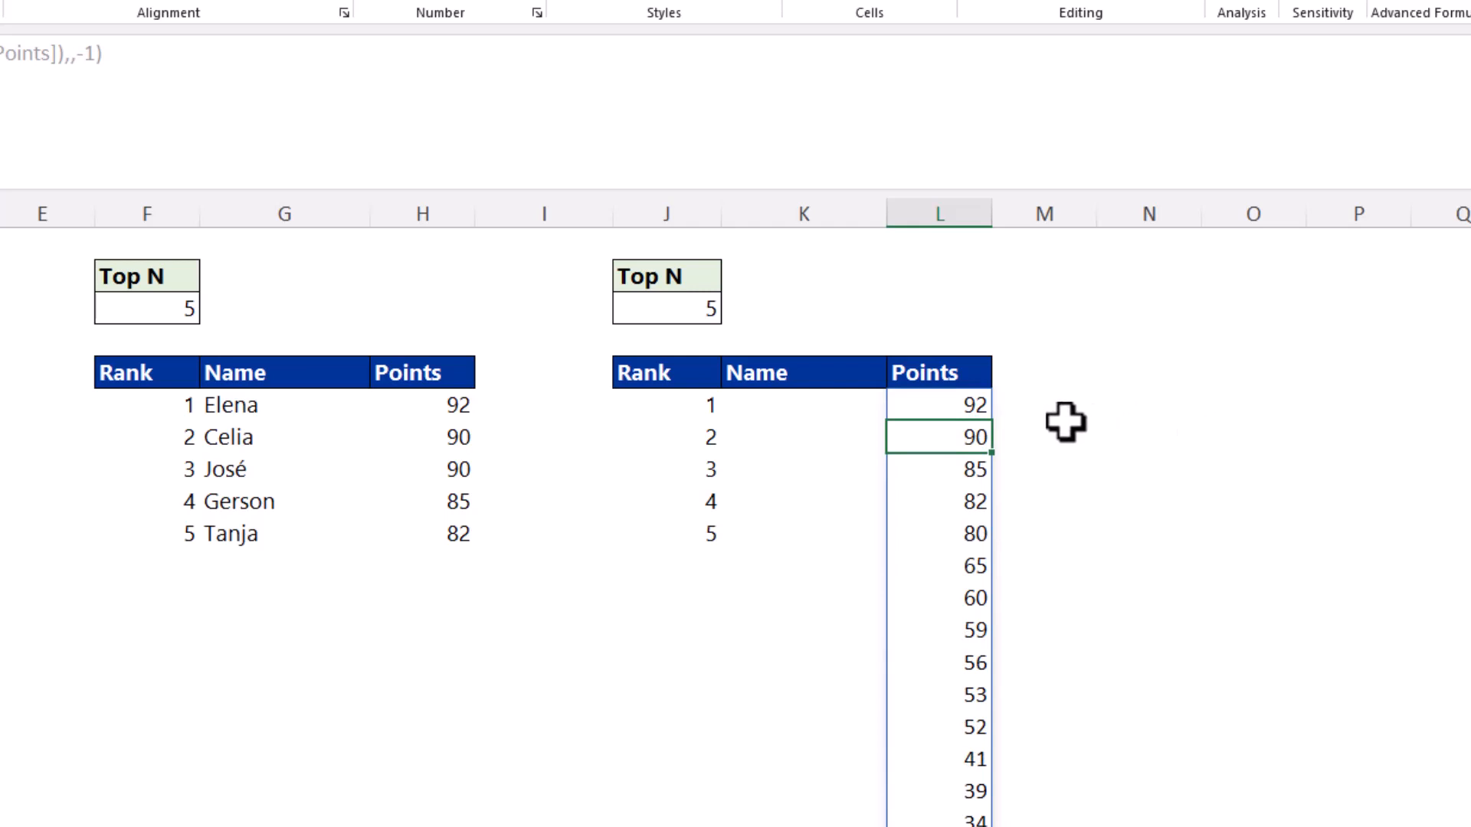
- Wrap the L6 formula in INDEX with the rank spill range as row numbers: =INDEX(SORT(UNIQUE(Points[Points]),,-1),J6#)
{"action": "double_click", "coordinate": [976, 406]}
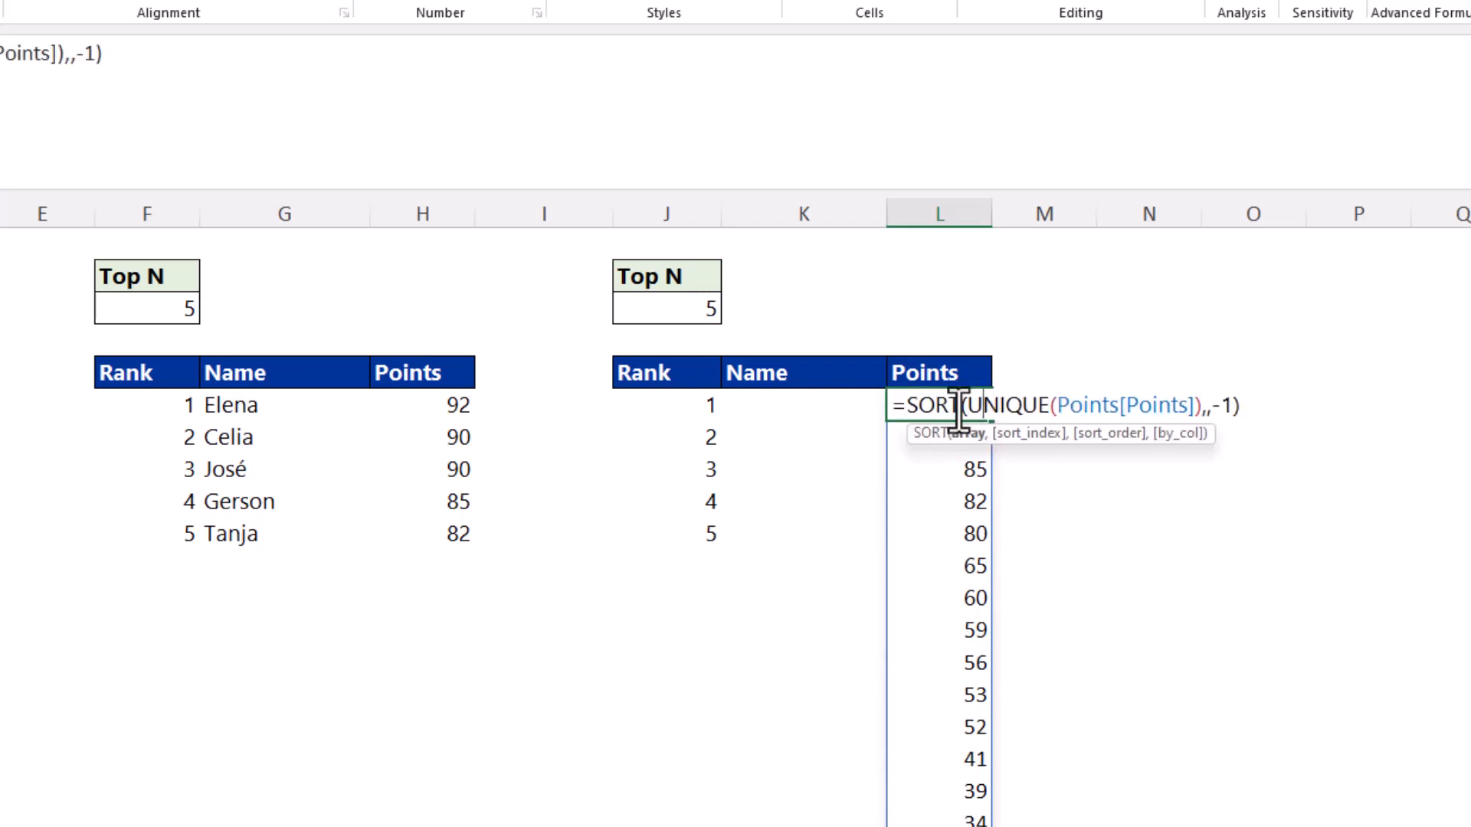
{"action": "left_click", "coordinate": [907, 406]}
{"action": "type", "text": "index("}
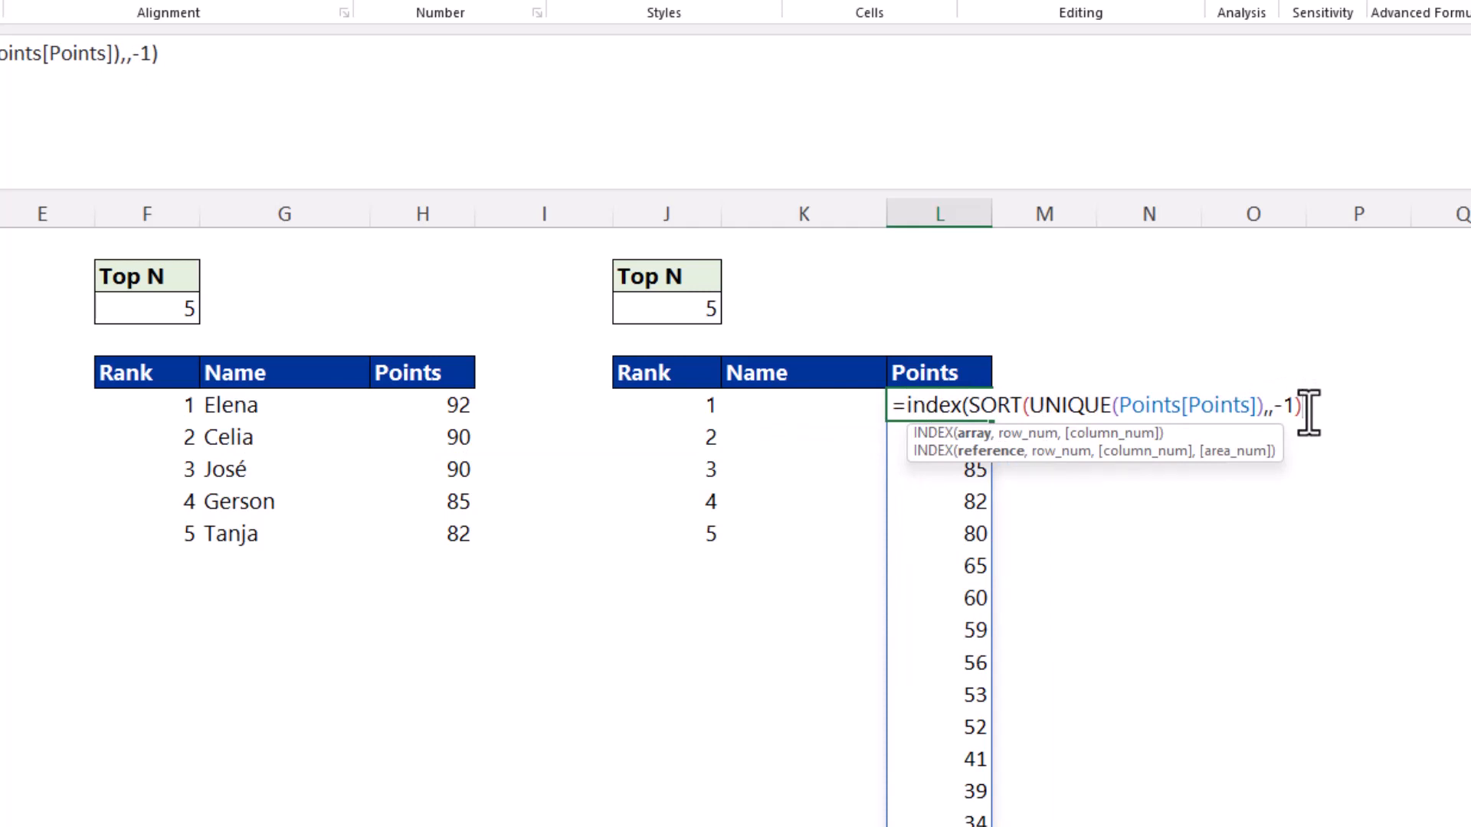
{"action": "type", "text": ","}
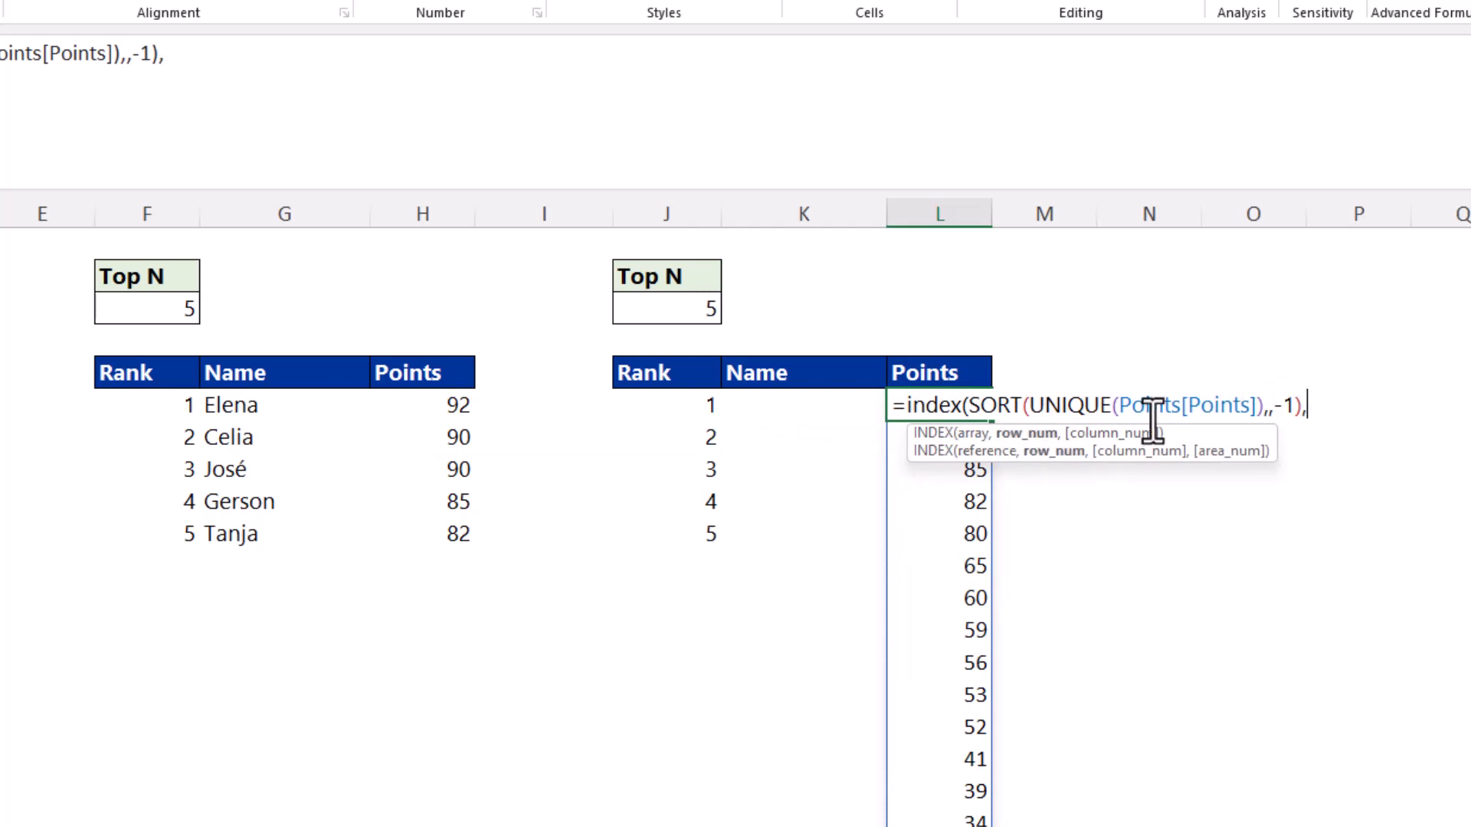
{"action": "left_click", "coordinate": [705, 408]}
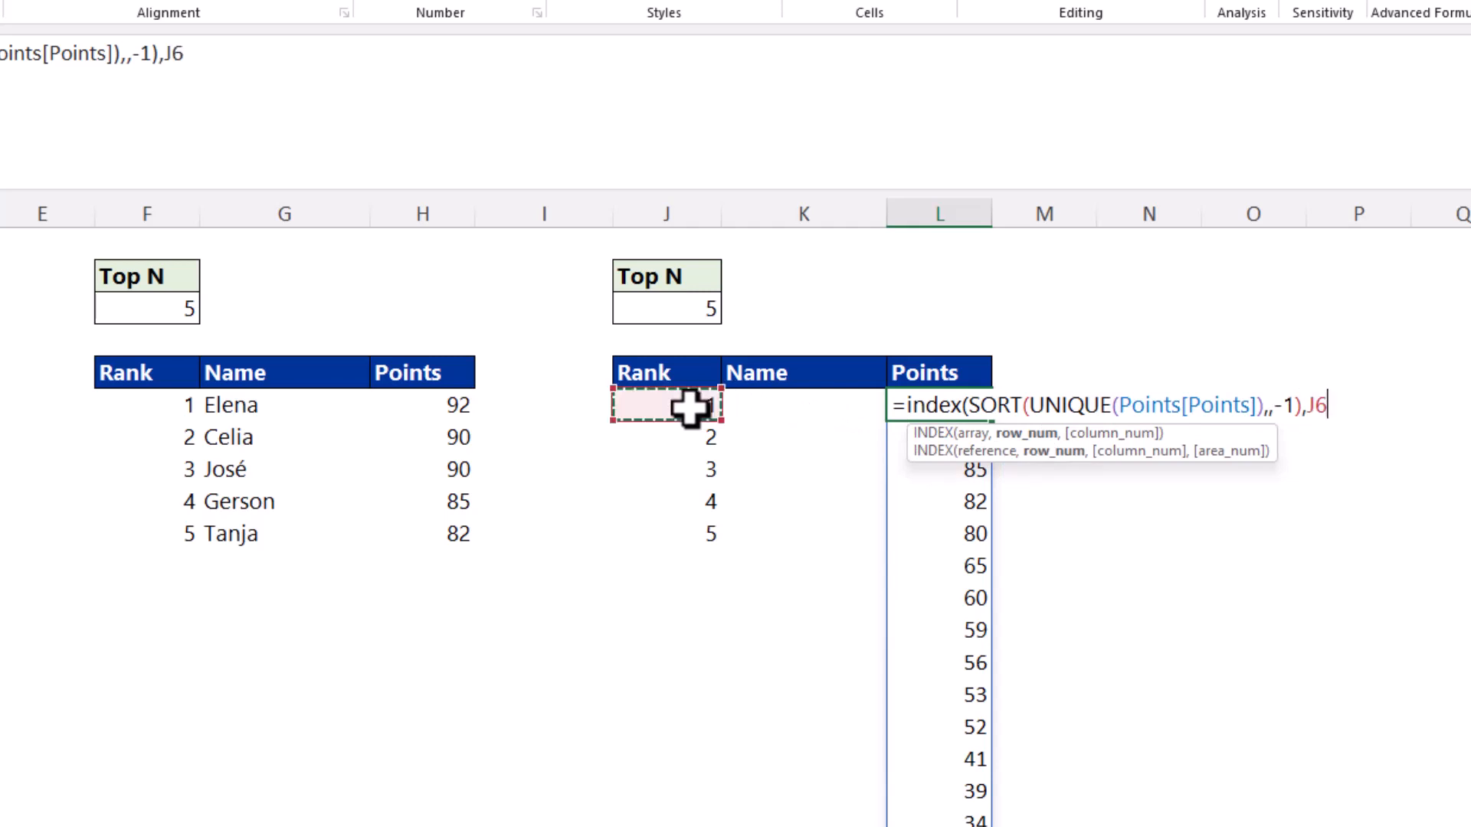
{"action": "type", "text": "#"}
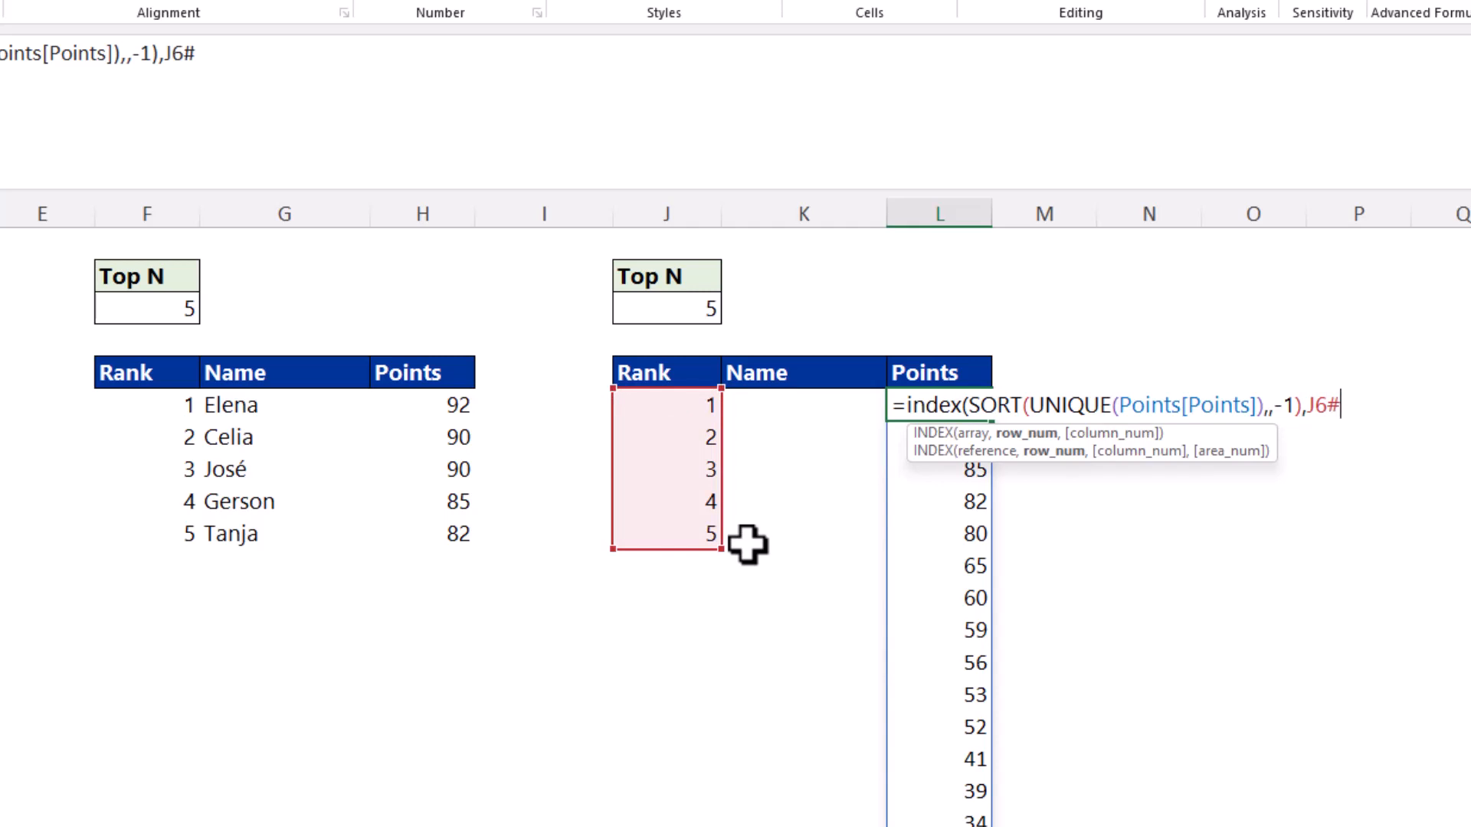
{"action": "type", "text": ")"}
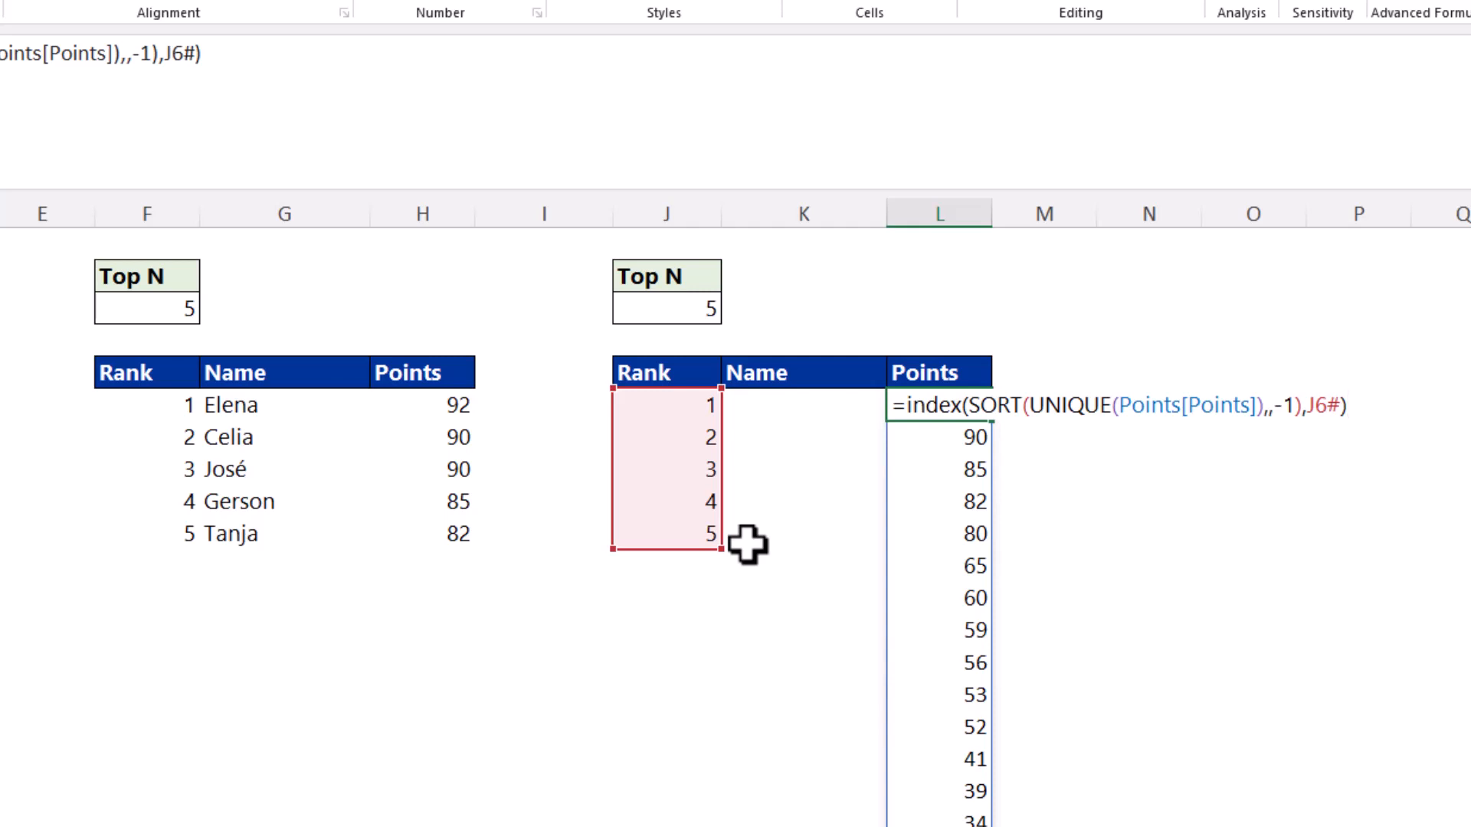
{"action": "key", "text": "Return"}
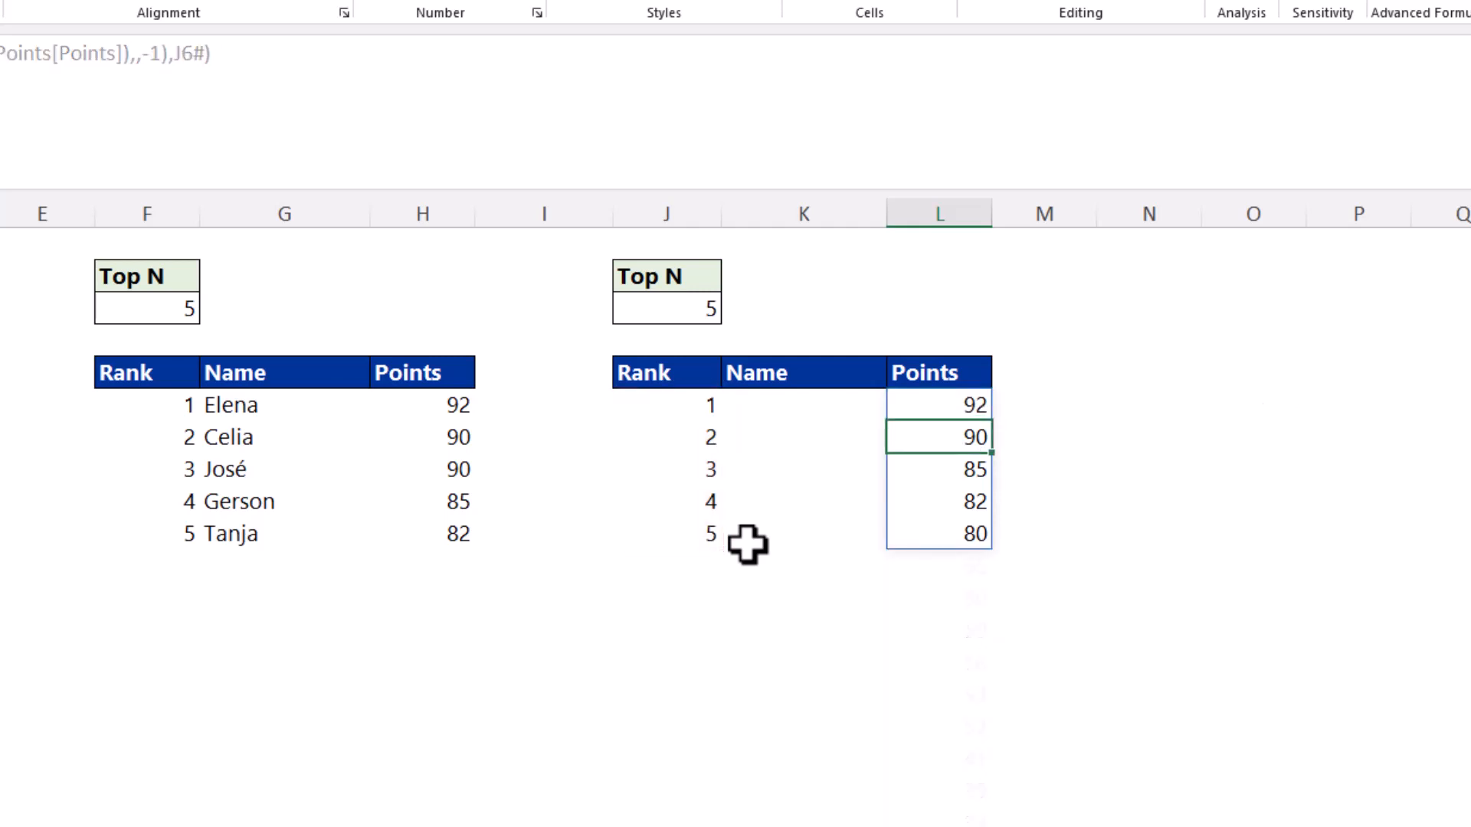
{"action": "left_click", "coordinate": [898, 601]}
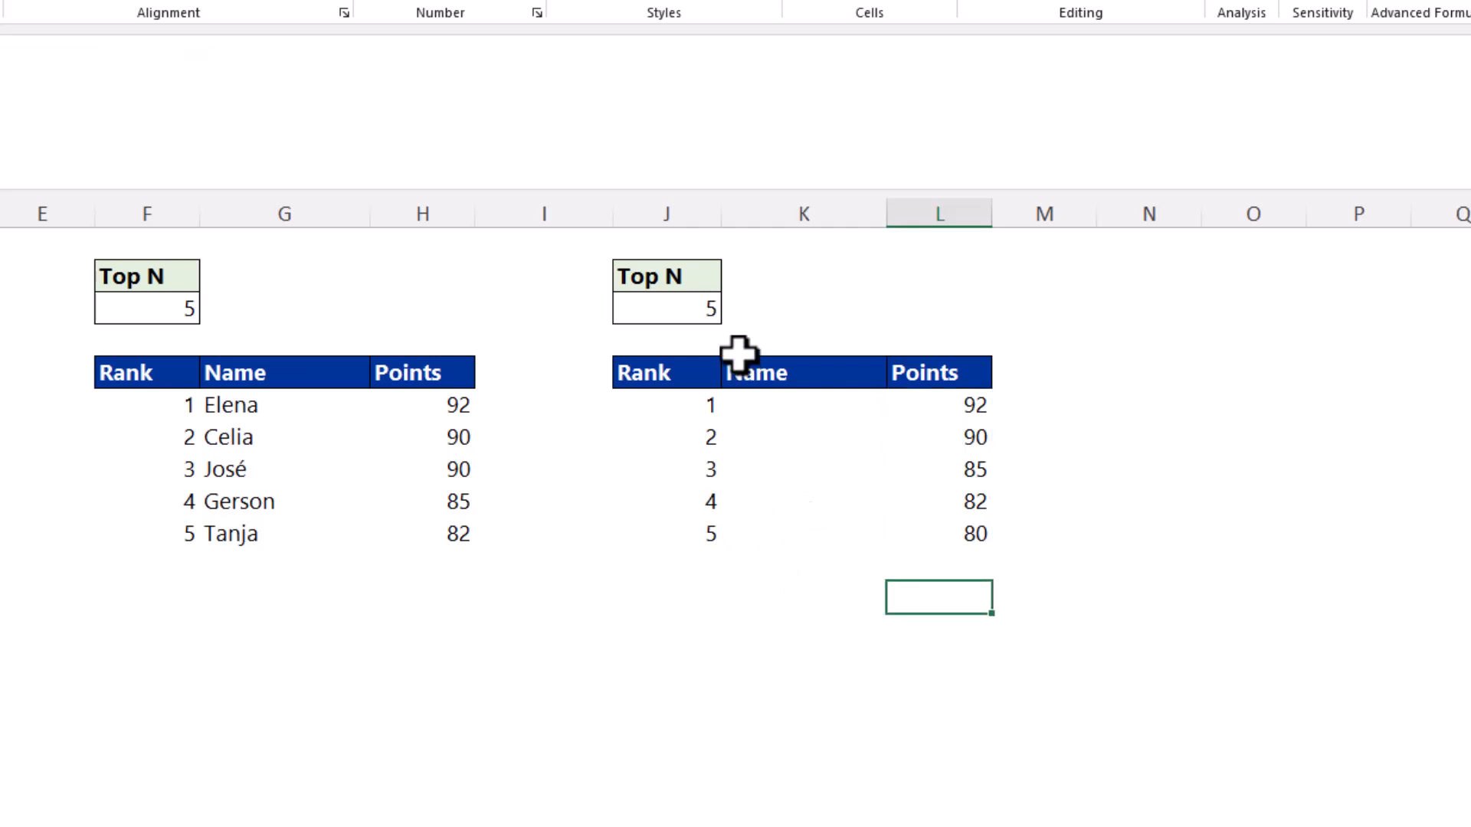
- Test the second list by setting its Top N value in J3 to 8 and then to 10
{"action": "left_click", "coordinate": [697, 312]}
{"action": "type", "text": "8"}
{"action": "key", "text": "Return"}
{"action": "key", "text": "Up"}
{"action": "type", "text": "10"}
{"action": "key", "text": "Return"}
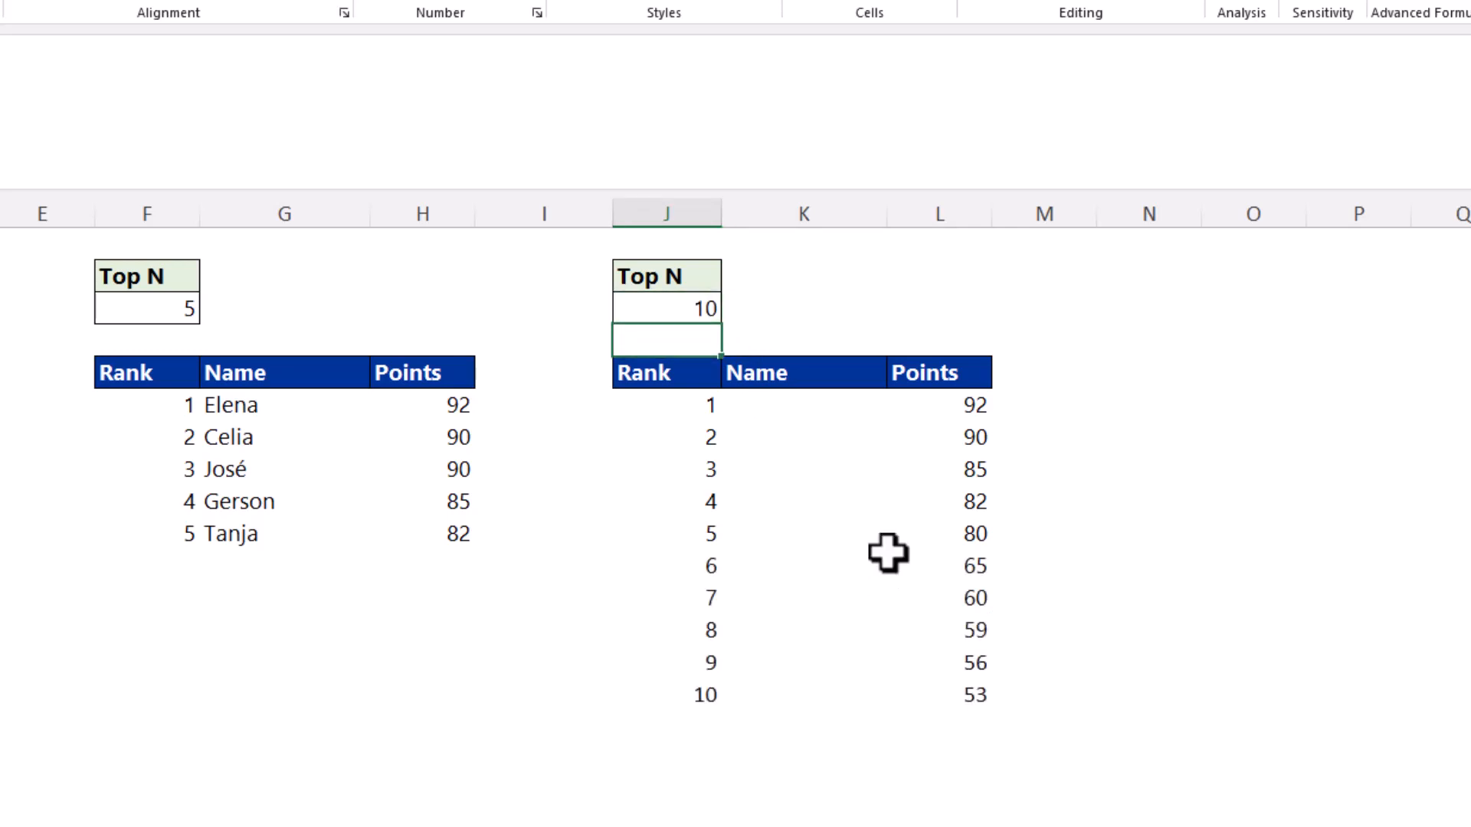
- Change the Top N value in J3 back to 5
{"action": "key", "text": "Up"}
{"action": "type", "text": "5"}
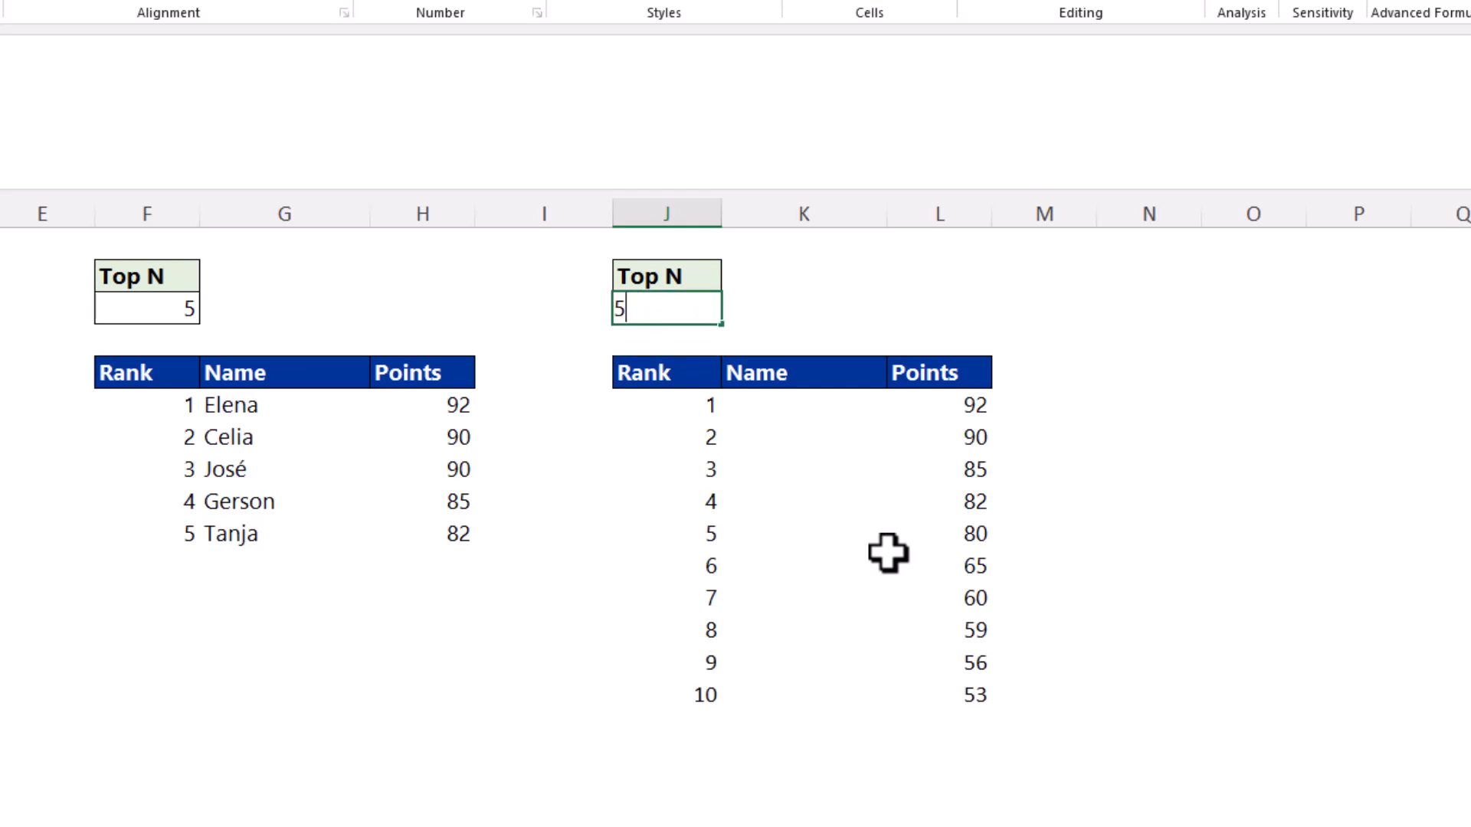
{"action": "key", "text": "Return"}
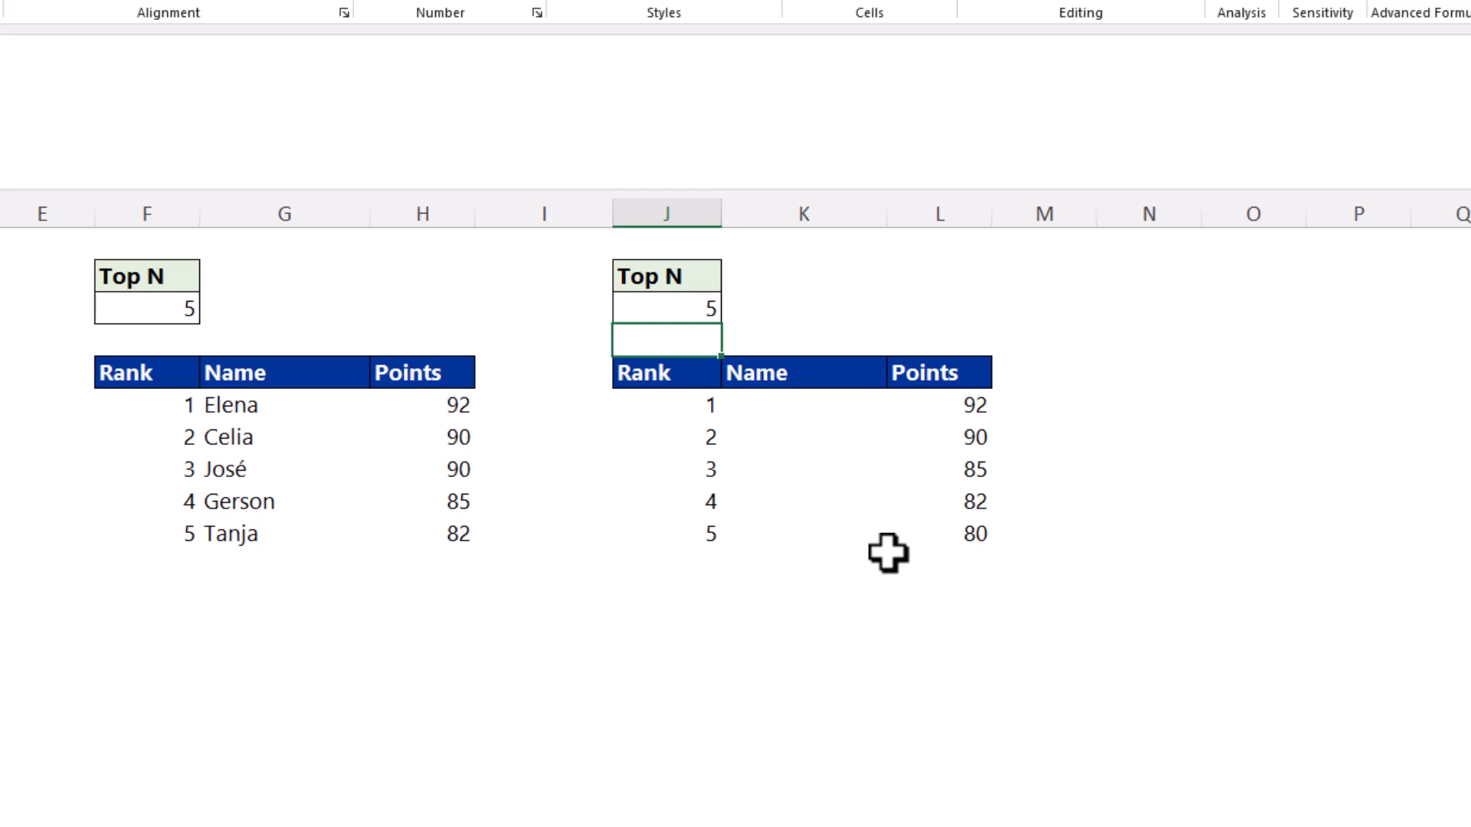
- Start a FILTER formula in K6 with Points[Name] as the array to filter
{"action": "left_click", "coordinate": [827, 405]}
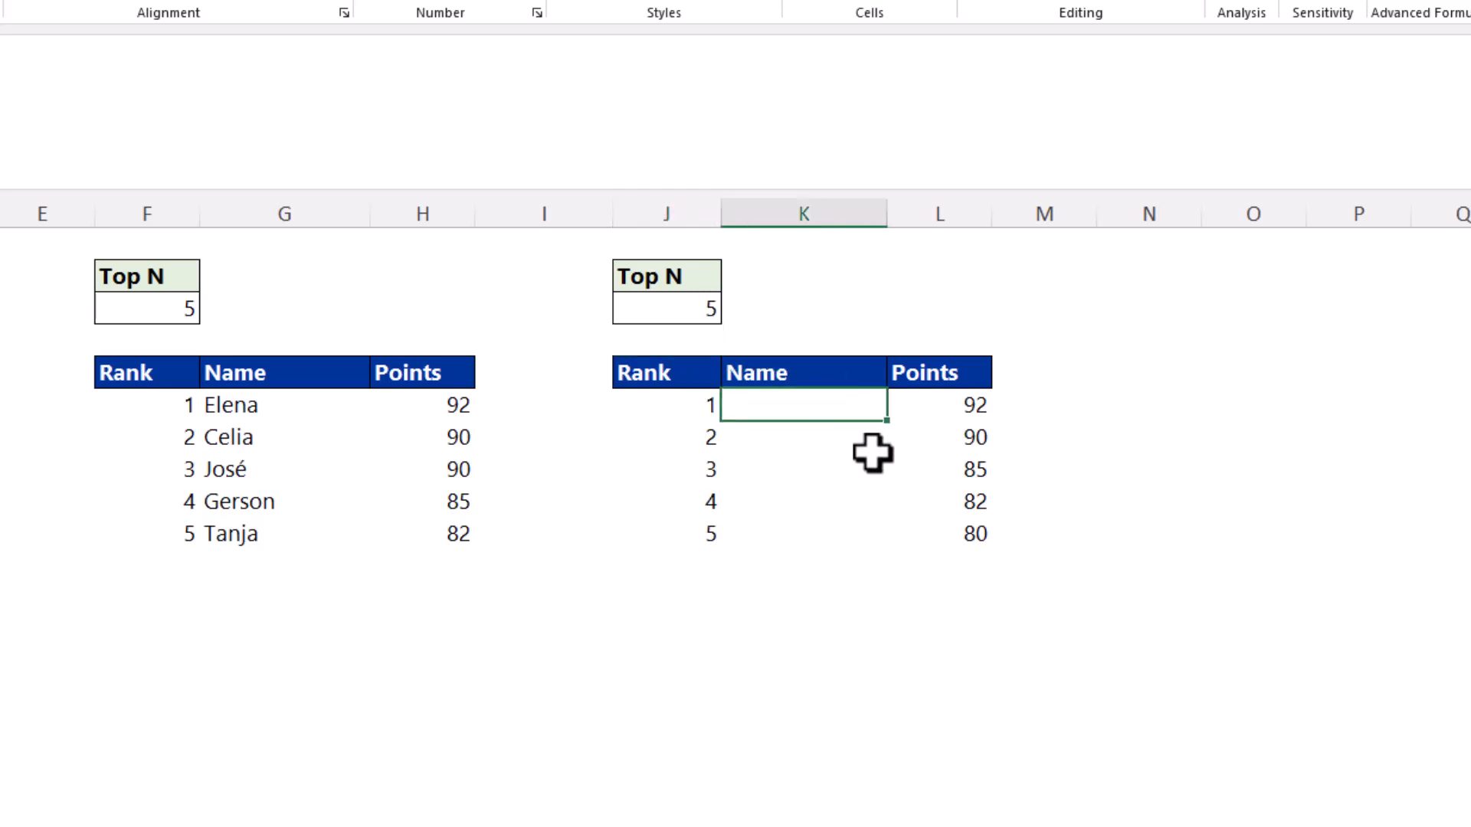
{"action": "type", "text": "=filter("}
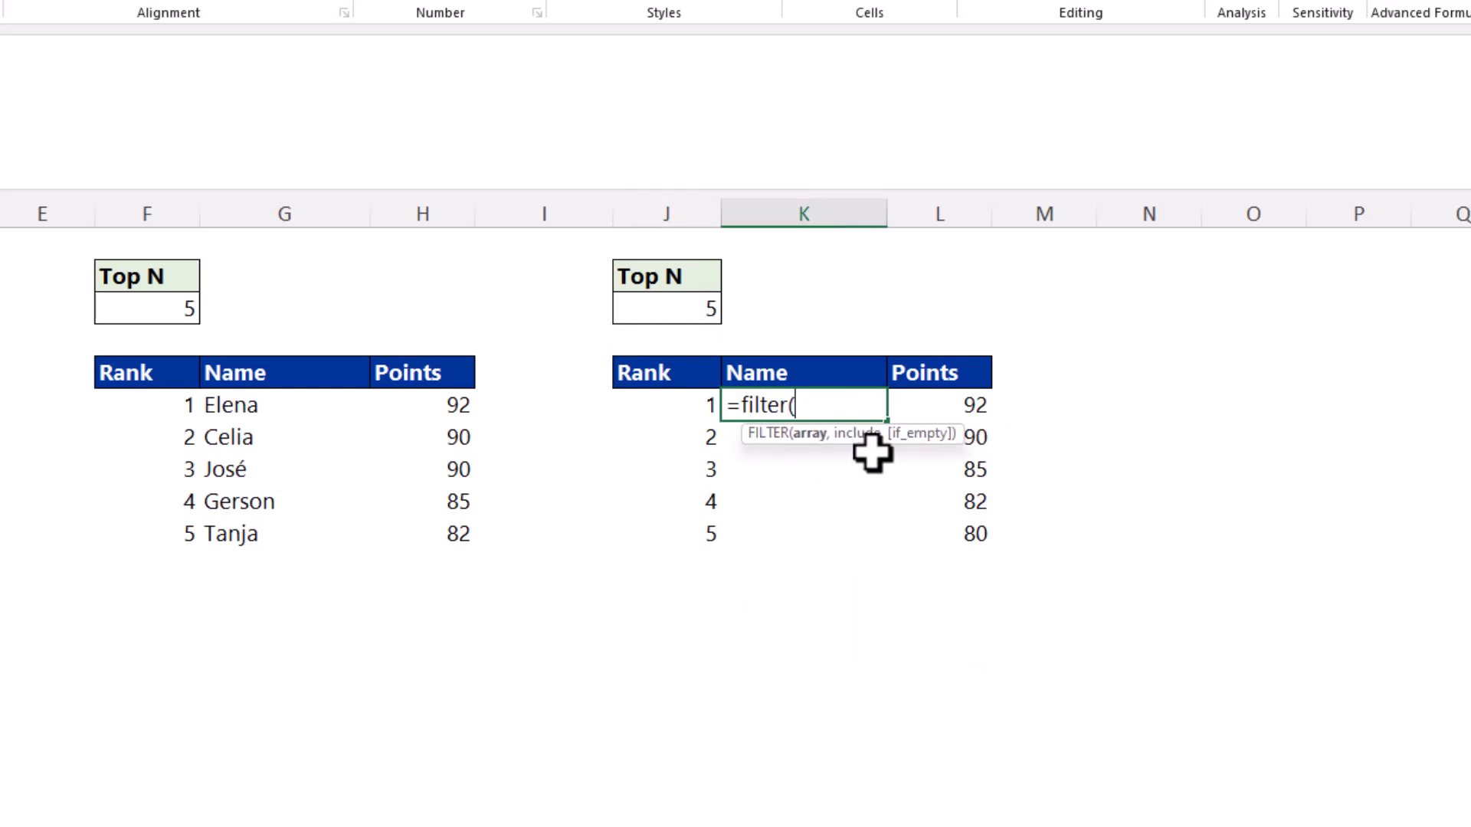
{"action": "type", "text": "Poi"}
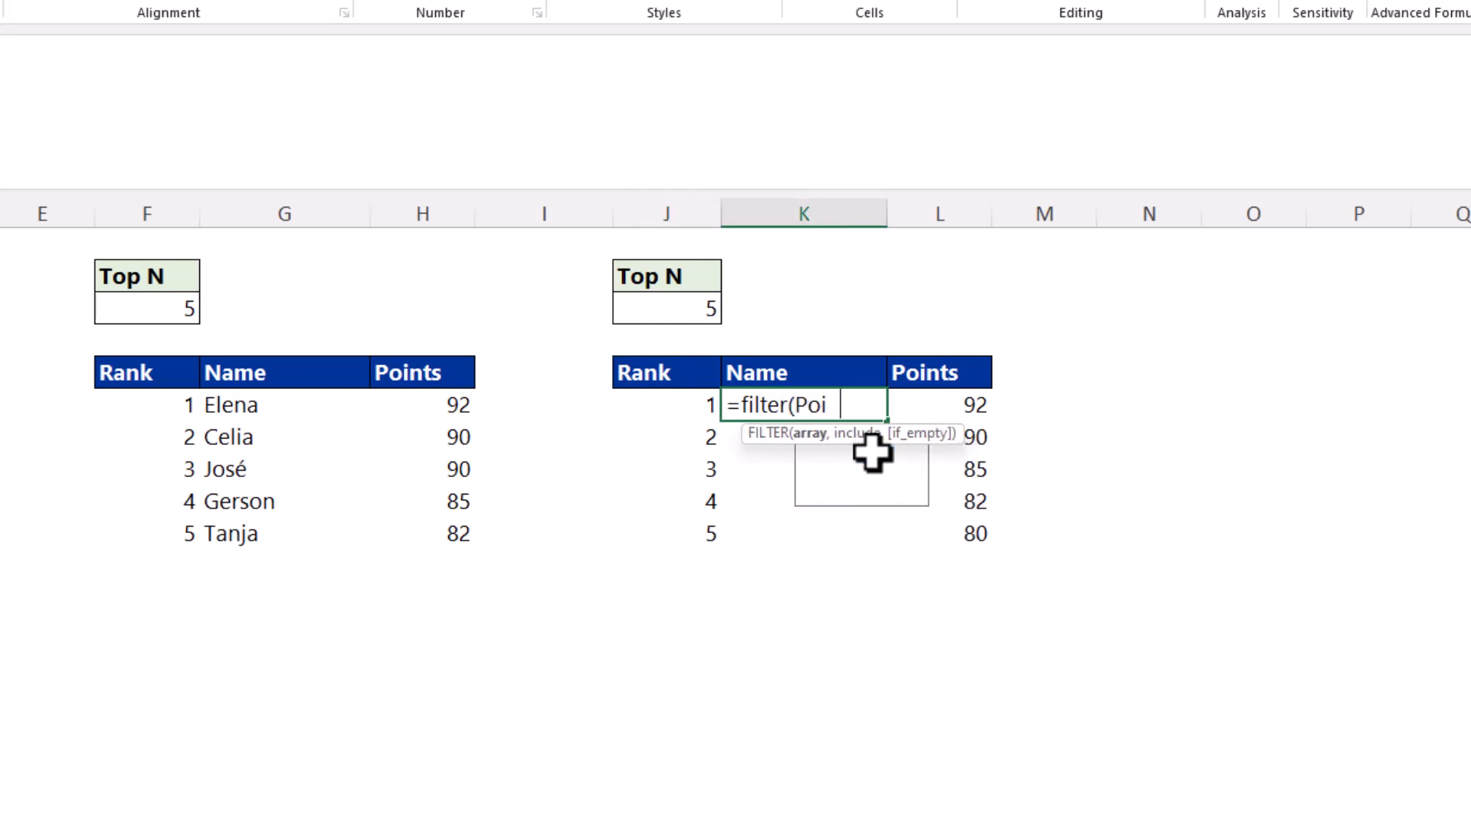
{"action": "type", "text": "nts[n"}
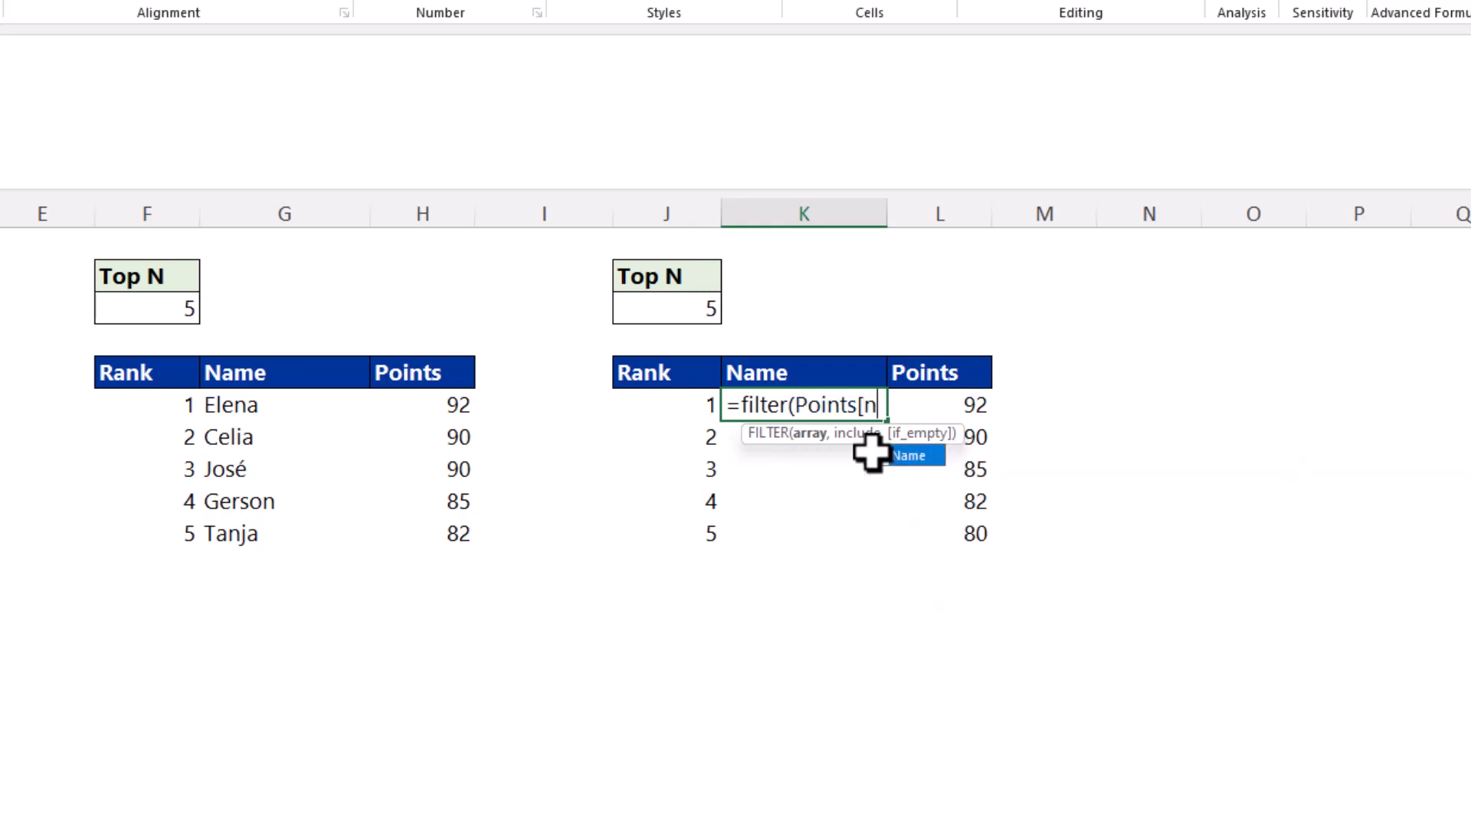
{"action": "key", "text": "Tab"}
{"action": "type", "text": "]"}
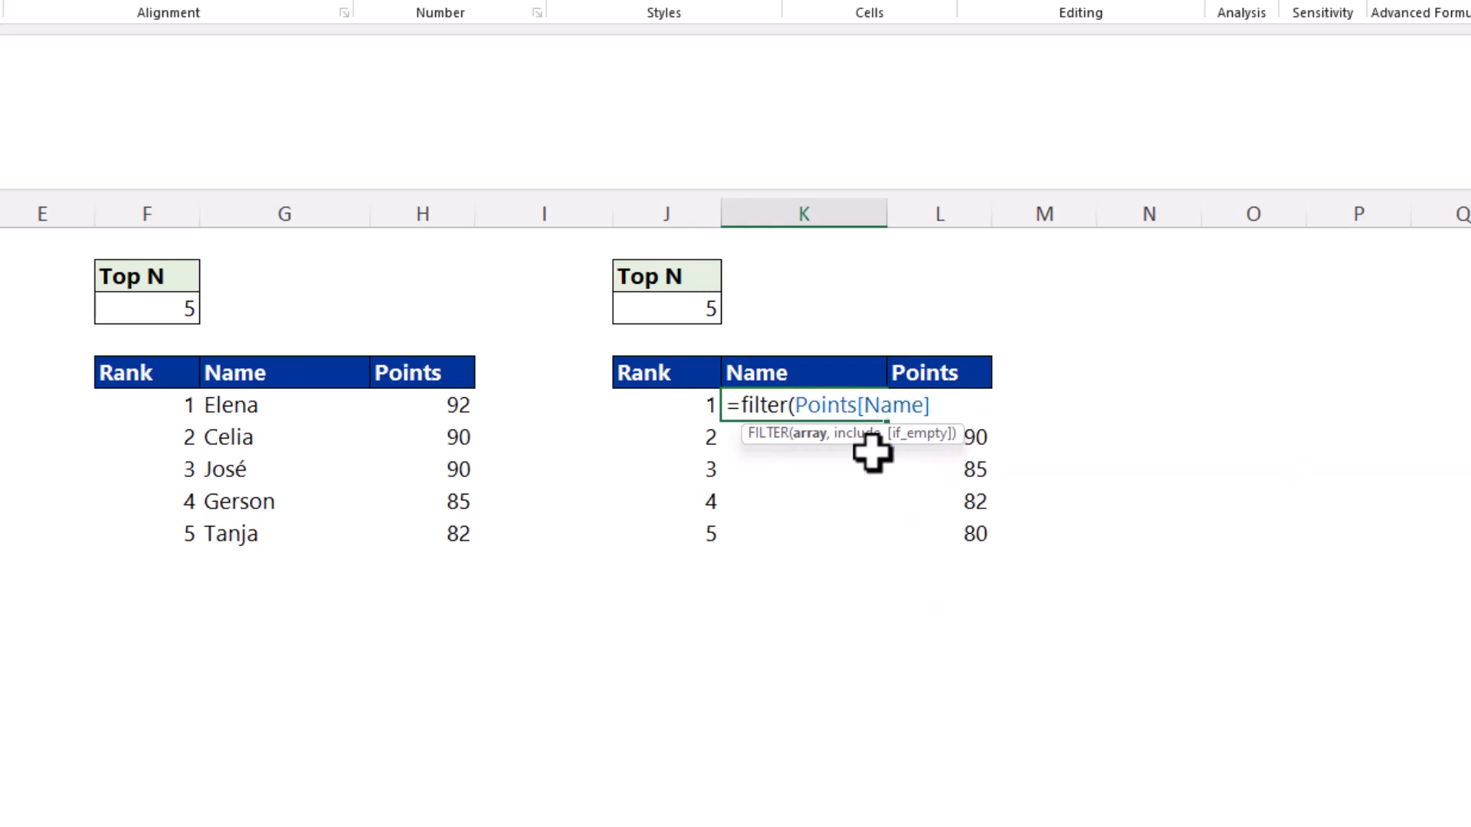
- Add the condition Points[Points]=L6 as the include argument of the FILTER formula in K6
{"action": "type", "text": ","}
{"action": "type", "text": "Poi"}
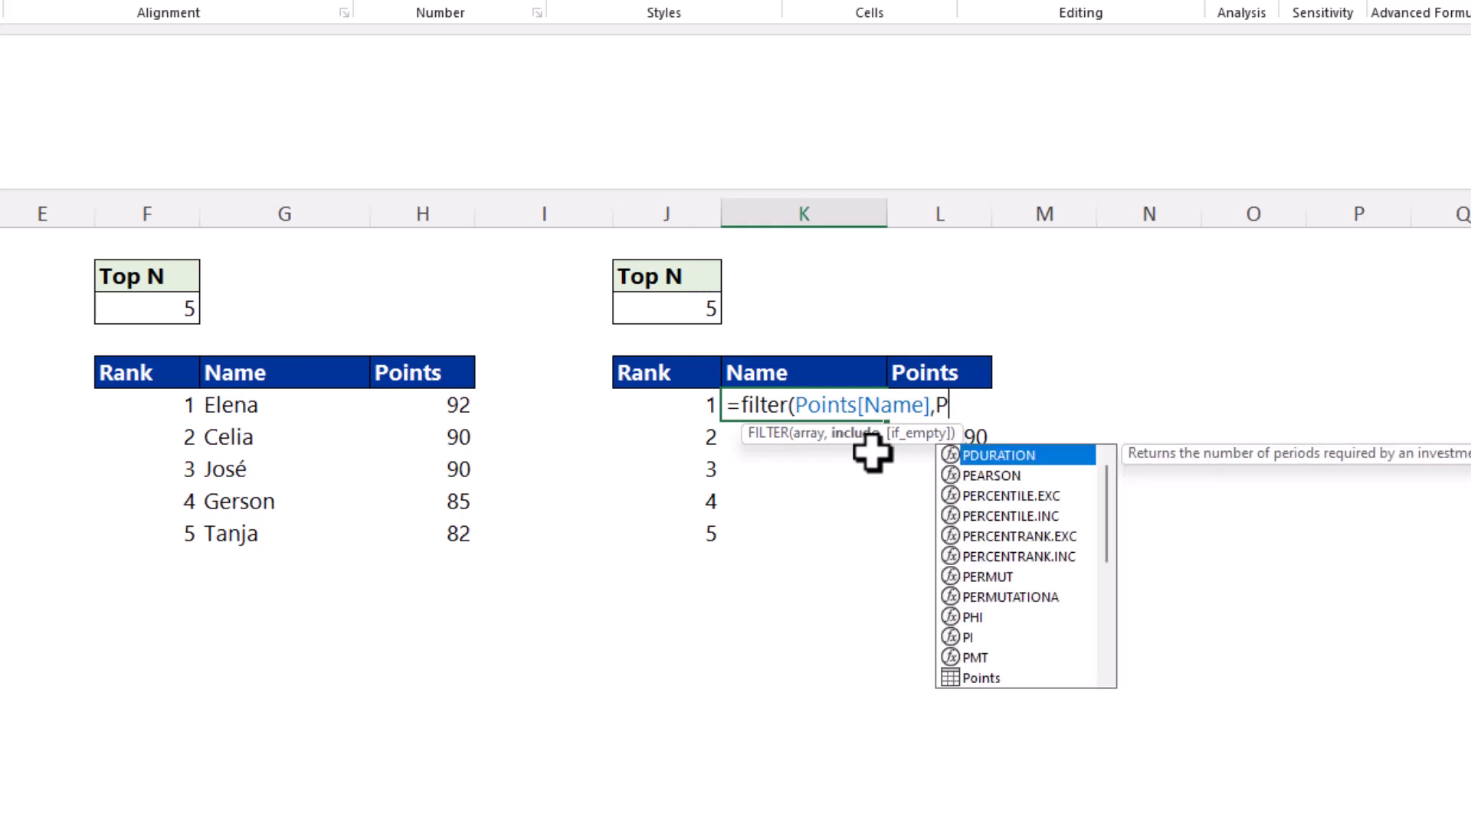
{"action": "type", "text": "nts["}
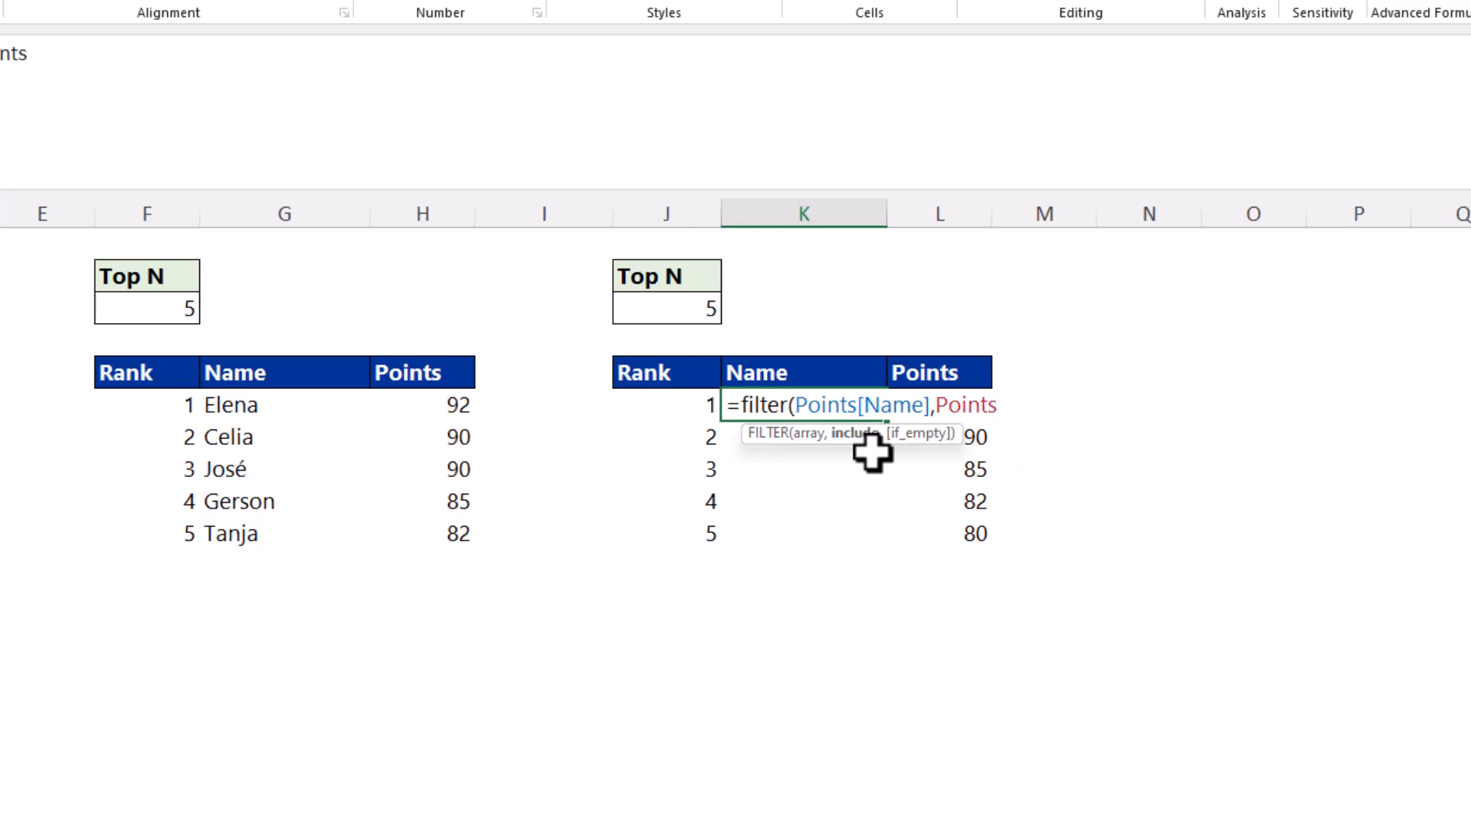
{"action": "key", "text": "Down"}
{"action": "key", "text": "Down"}
{"action": "key", "text": "Down"}
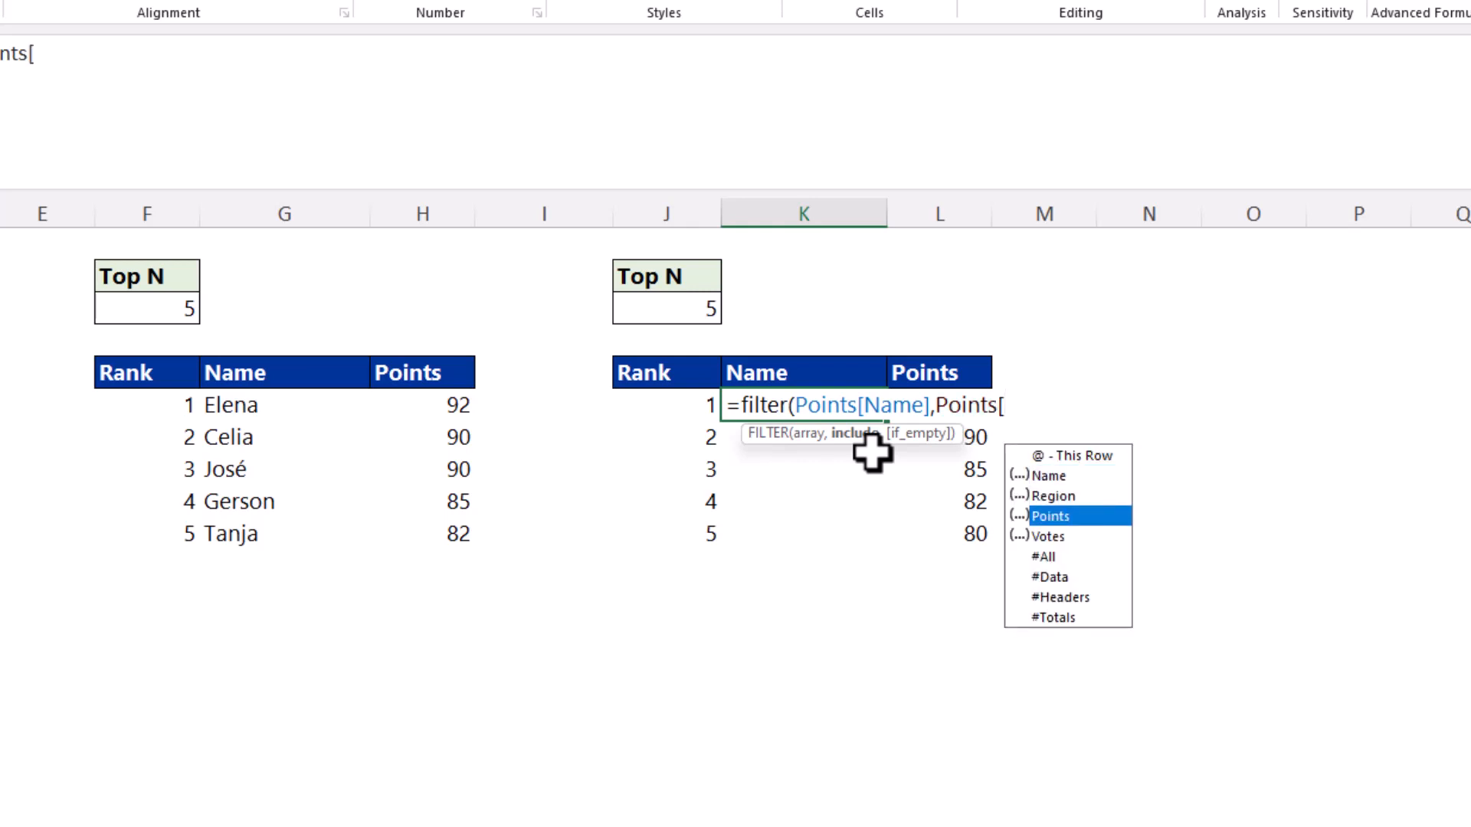
{"action": "key", "text": "Tab"}
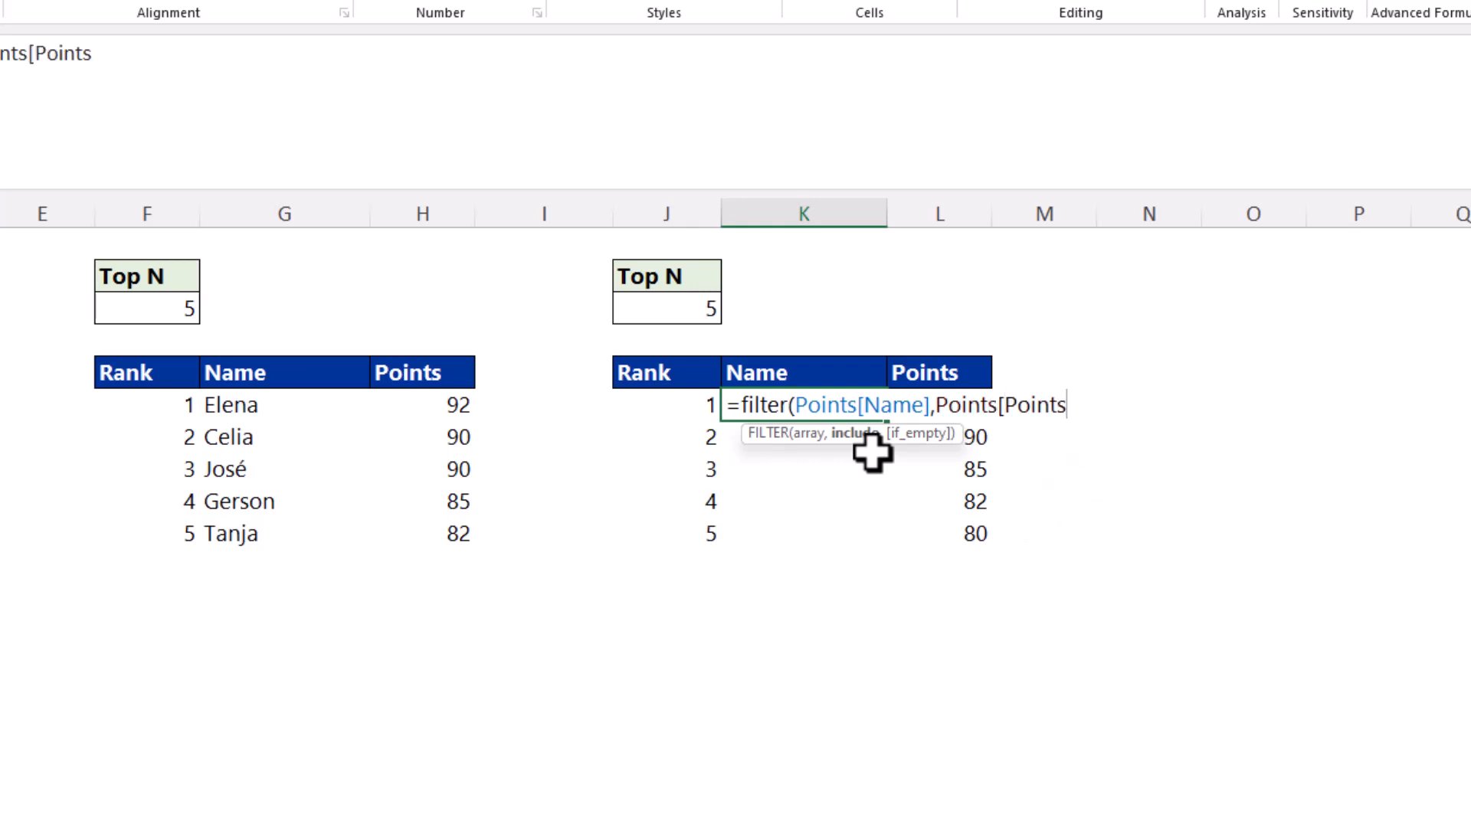
{"action": "type", "text": "]="}
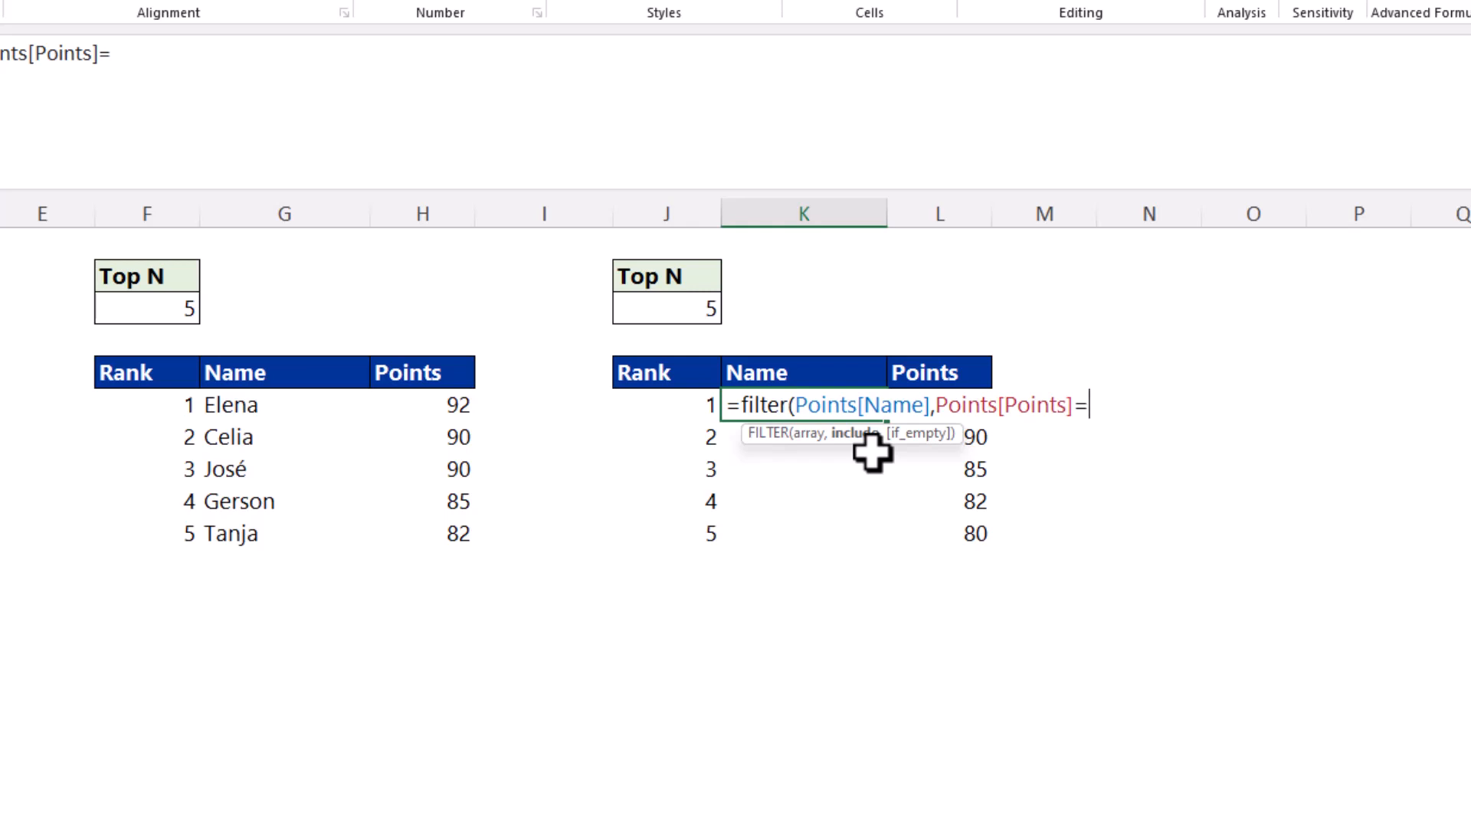
{"action": "type", "text": "L6"}
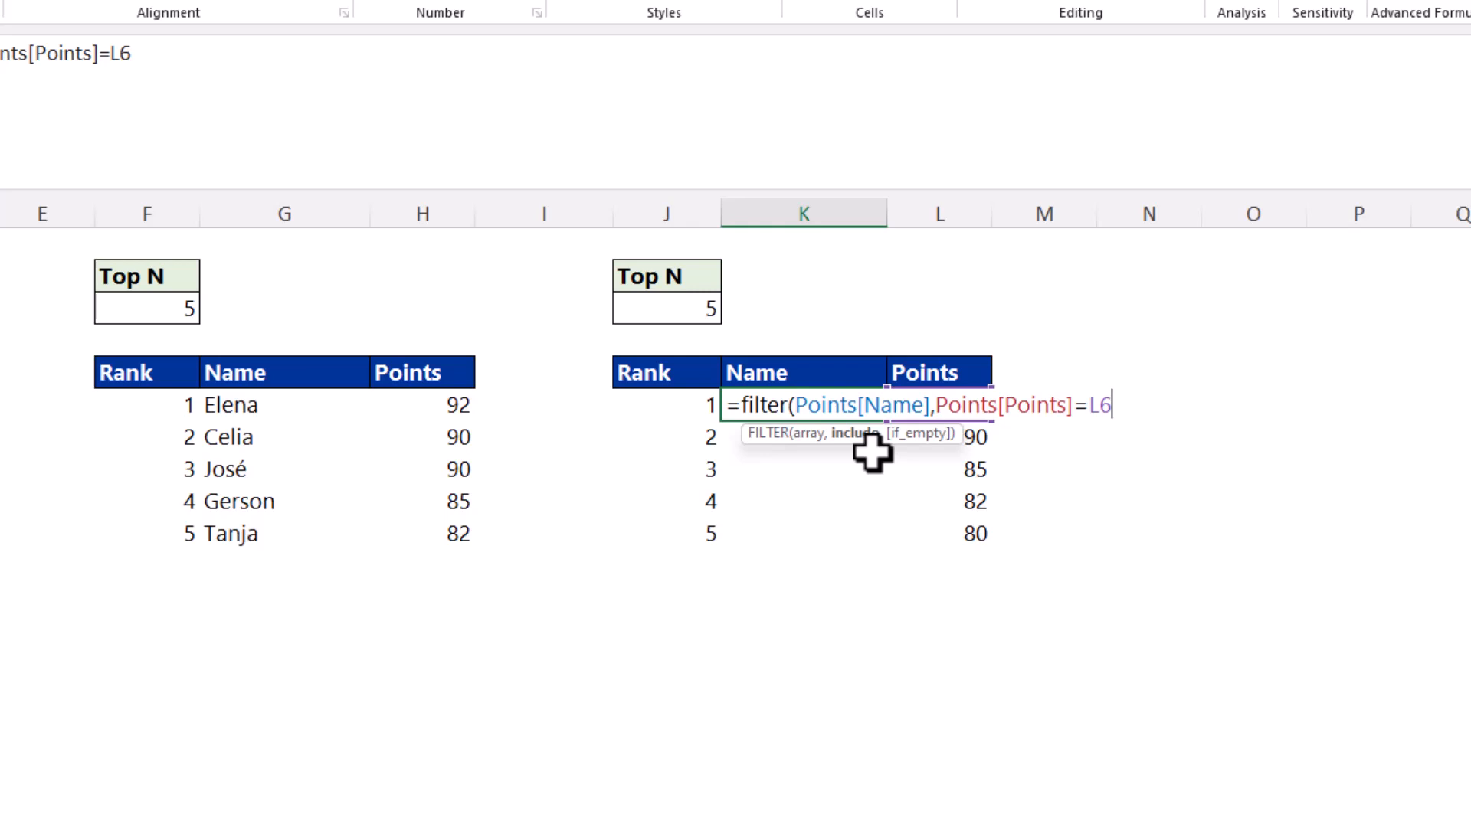
- Finish the K6 FILTER formula with an empty string "" as its if_empty argument and enter it
{"action": "type", "text": ","}
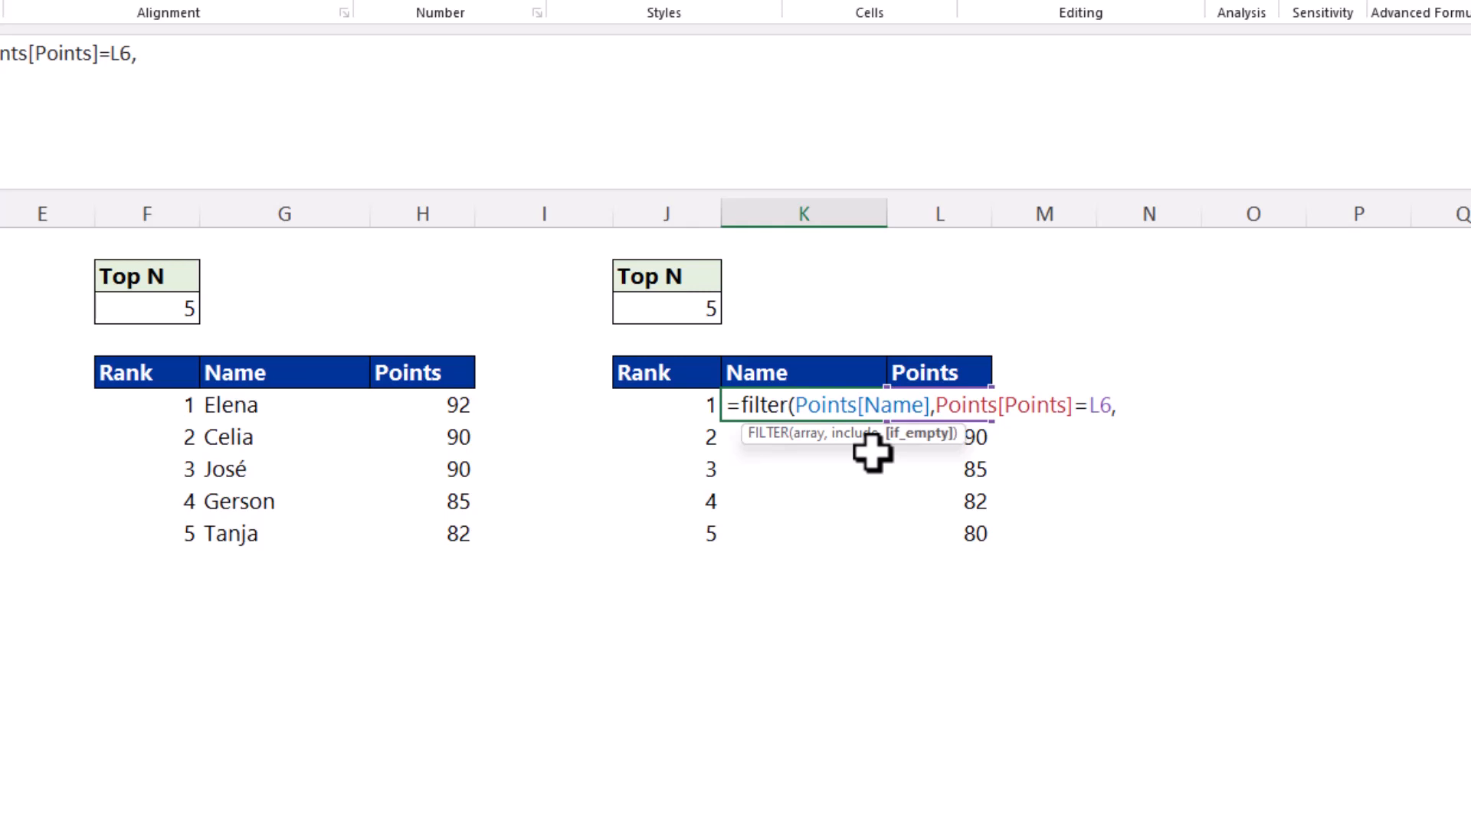
{"action": "type", "text": "\"\""}
{"action": "type", "text": ")"}
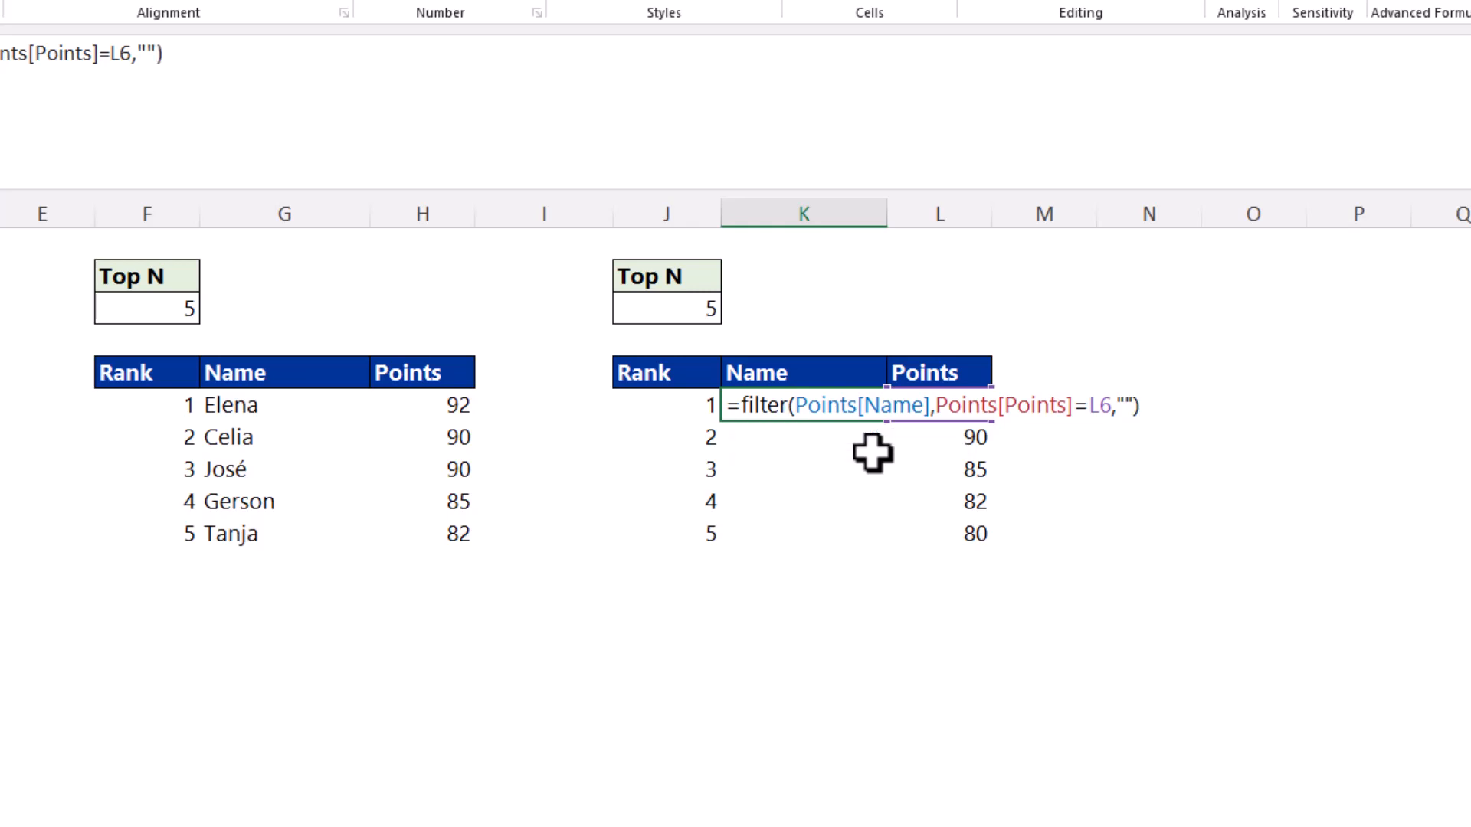
{"action": "key", "text": "Return"}
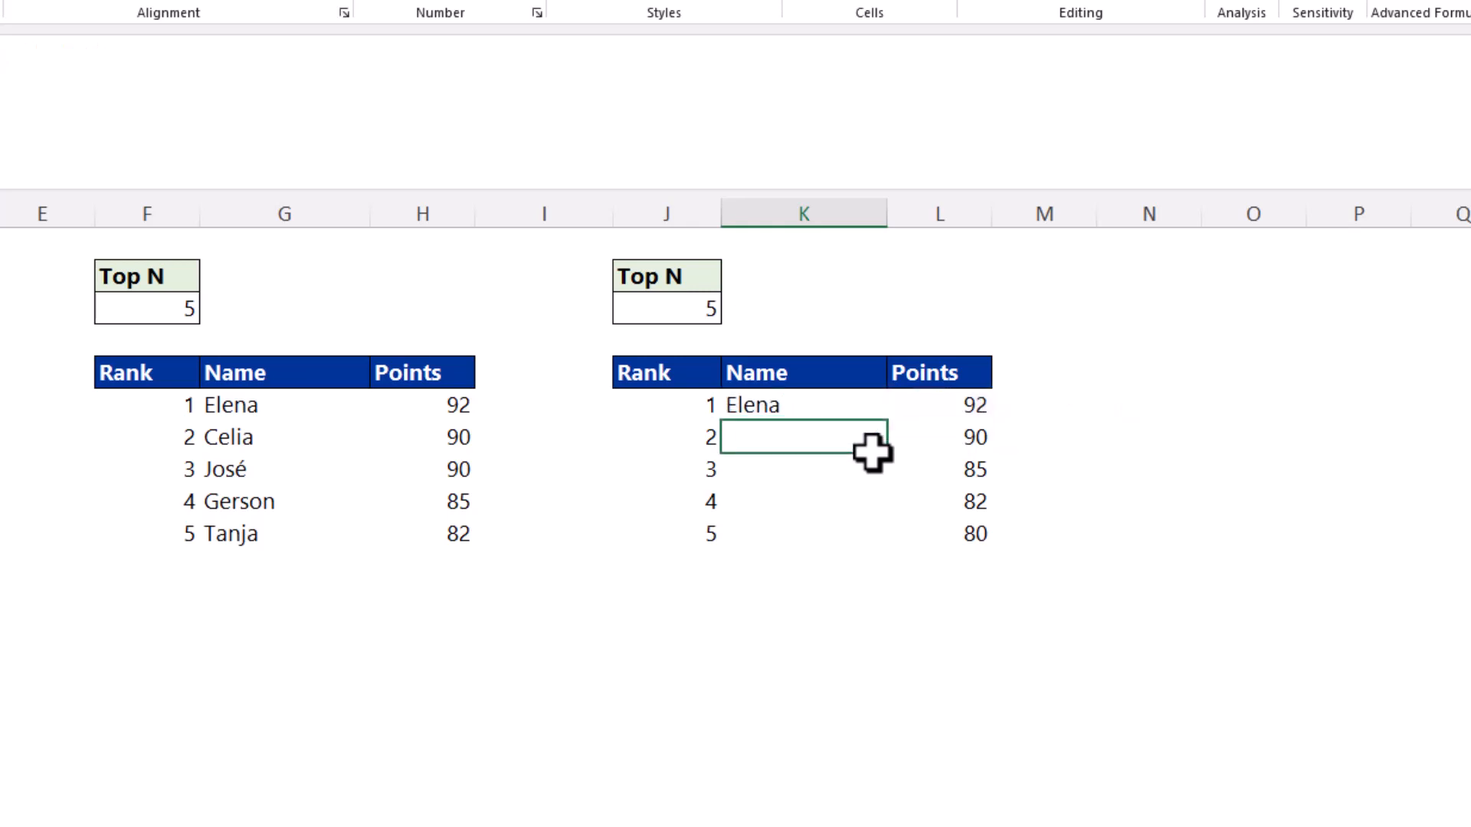
- Fill the FILTER formula from K6 down the Name column to K20
{"action": "left_click", "coordinate": [854, 410]}
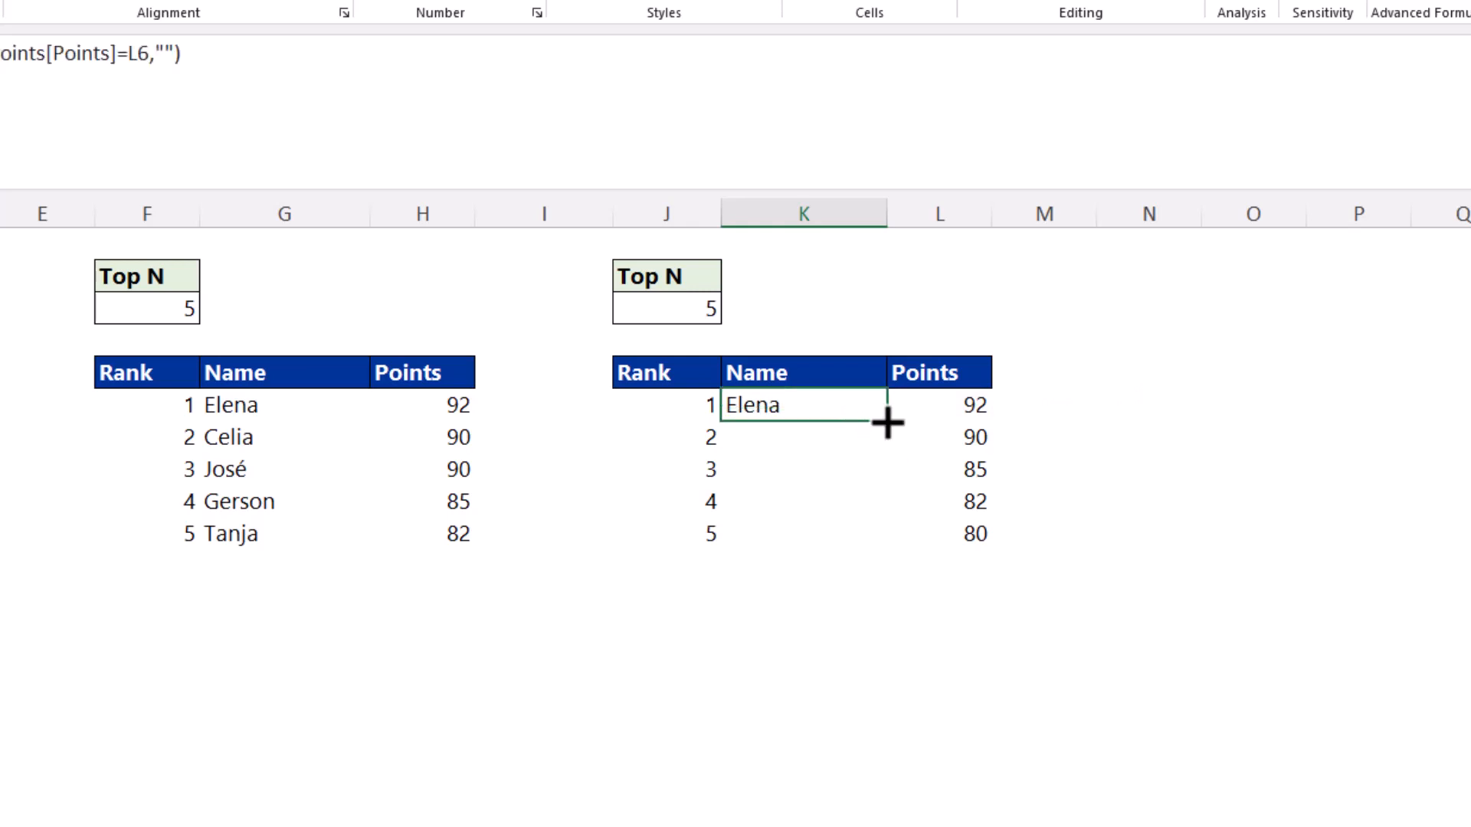
{"action": "left_click_drag", "start_coordinate": [887, 423], "coordinate": [868, 604]}
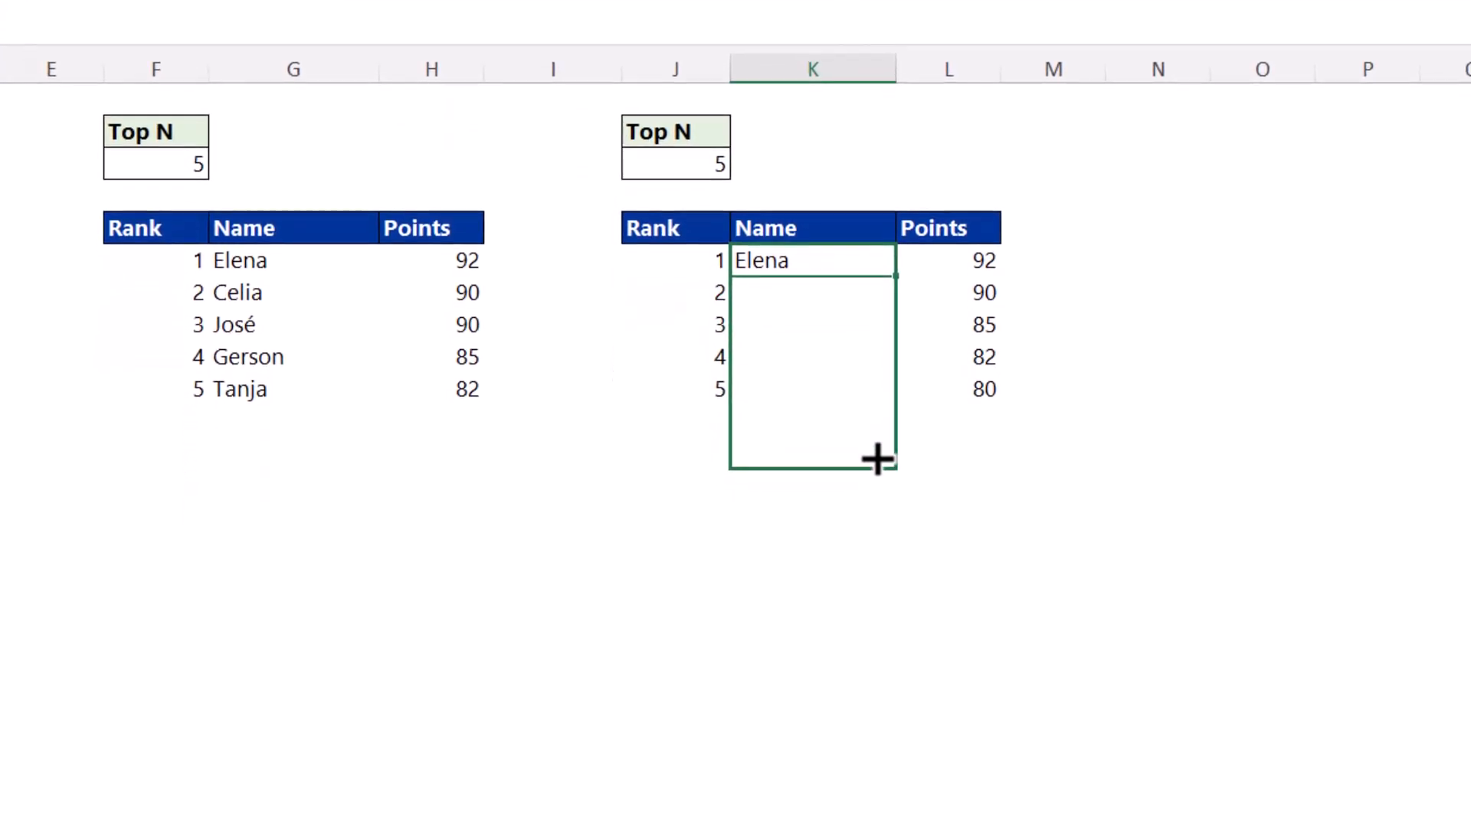
{"action": "left_click_drag", "start_coordinate": [877, 460], "coordinate": [868, 743]}
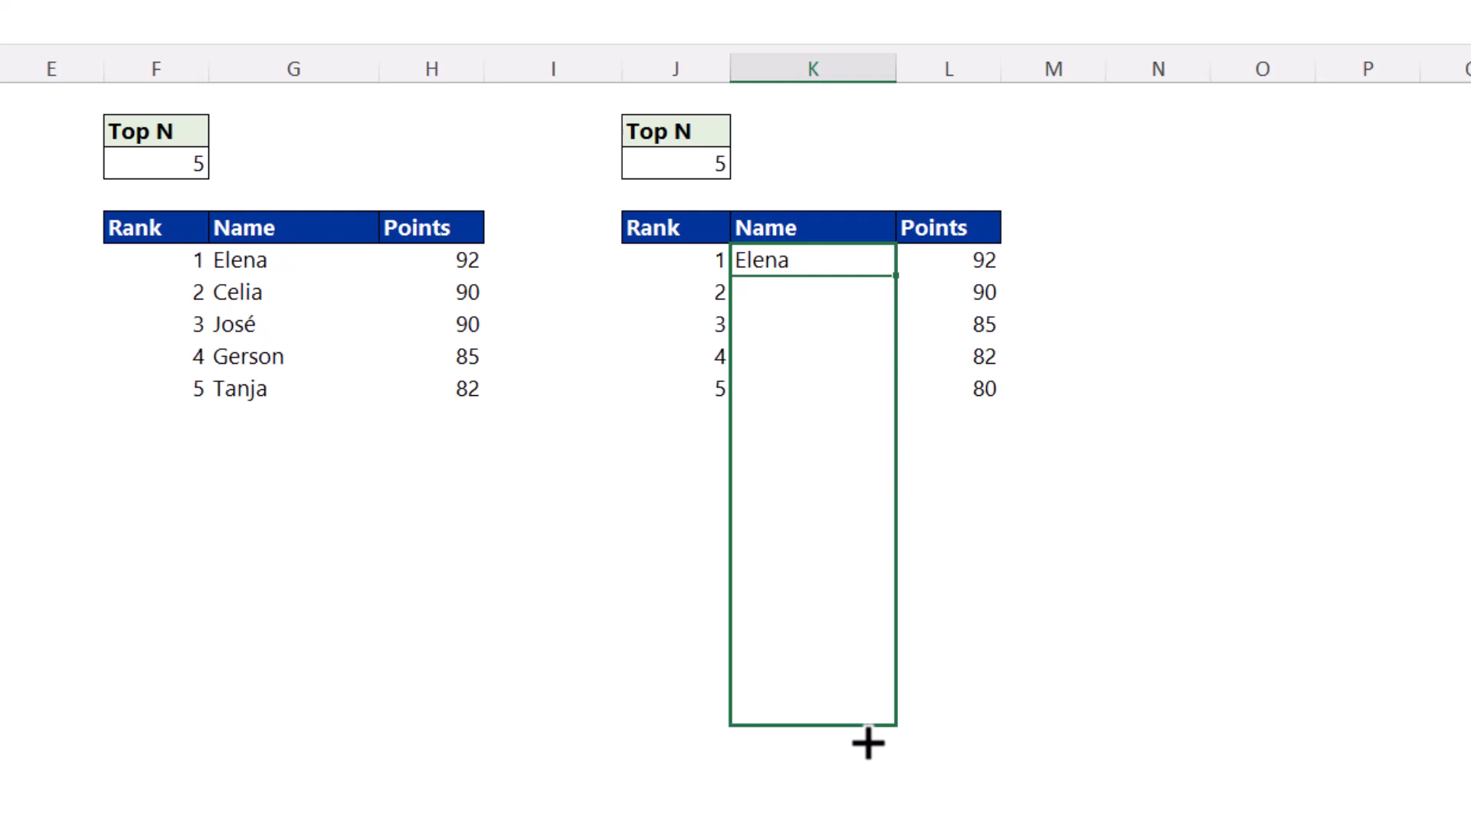
{"action": "left_click_drag", "start_coordinate": [868, 743], "coordinate": [868, 743]}
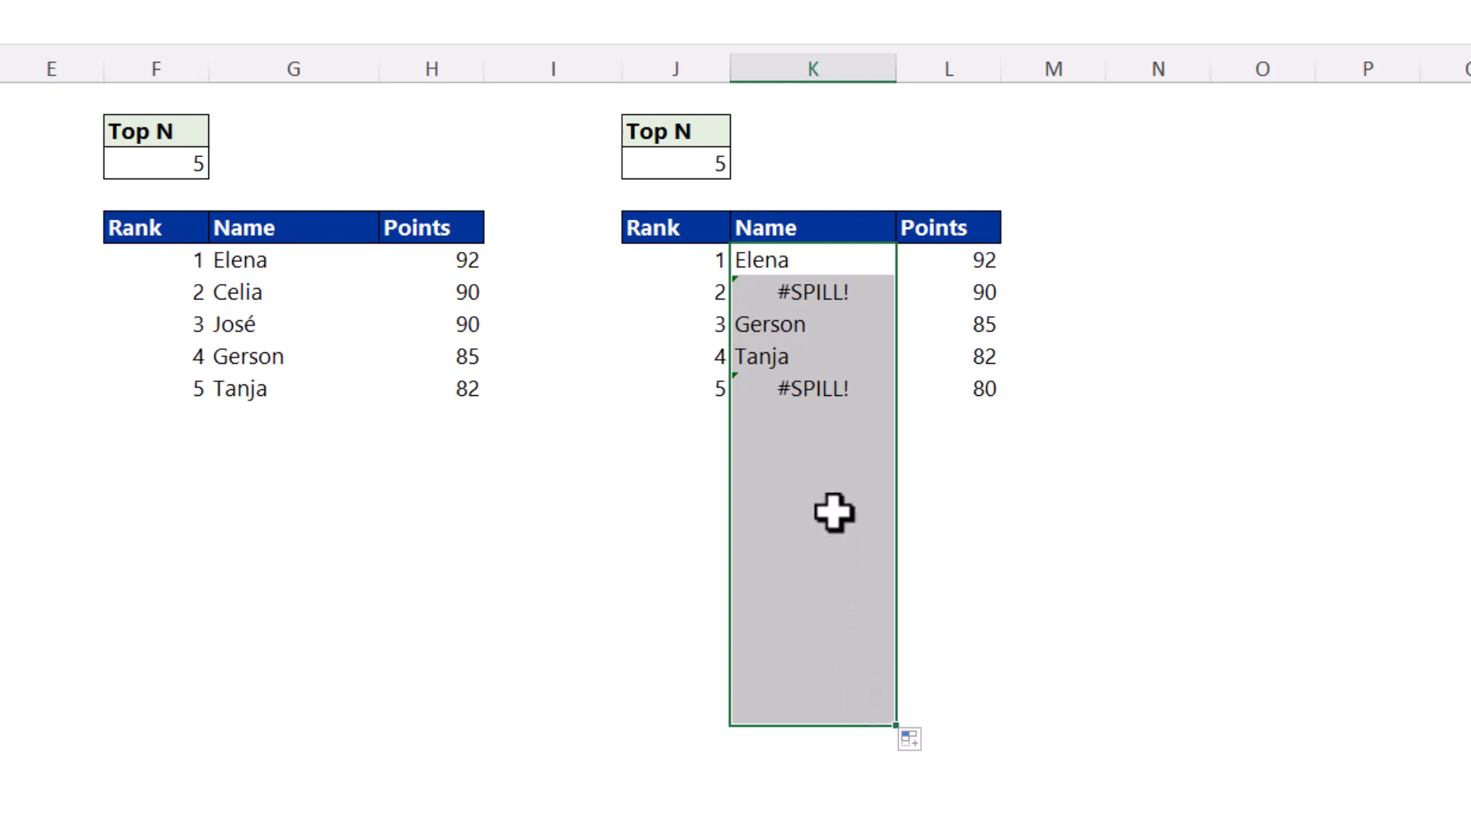
- Wrap the K6 FILTER formula in TEXTJOIN with delimiter ", " and a blank ignore_empty argument, and fill it down to K21
{"action": "double_click", "coordinate": [817, 261]}
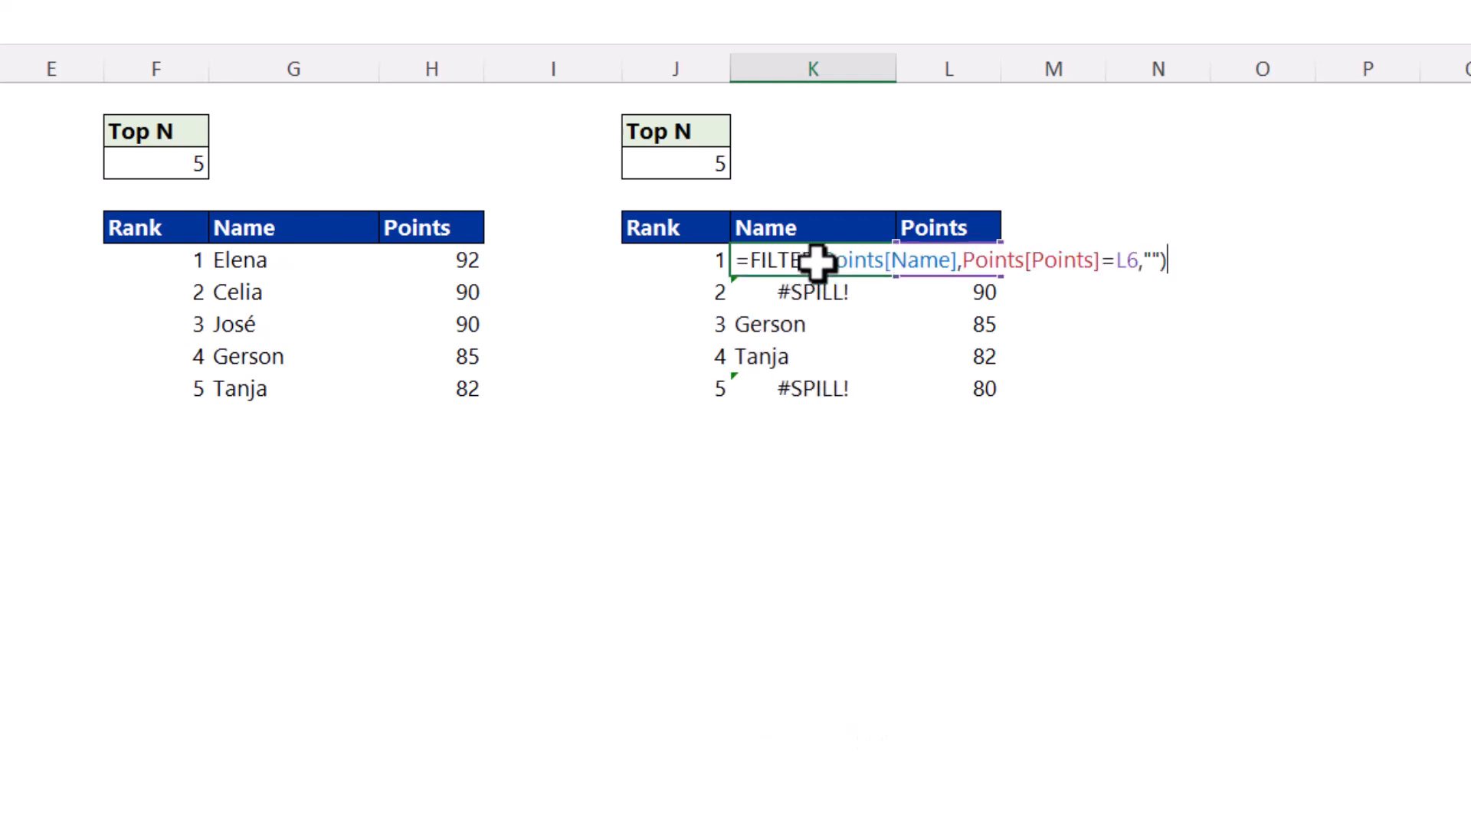
{"action": "left_click", "coordinate": [755, 261]}
{"action": "type", "text": "textj"}
{"action": "key", "text": "Tab"}
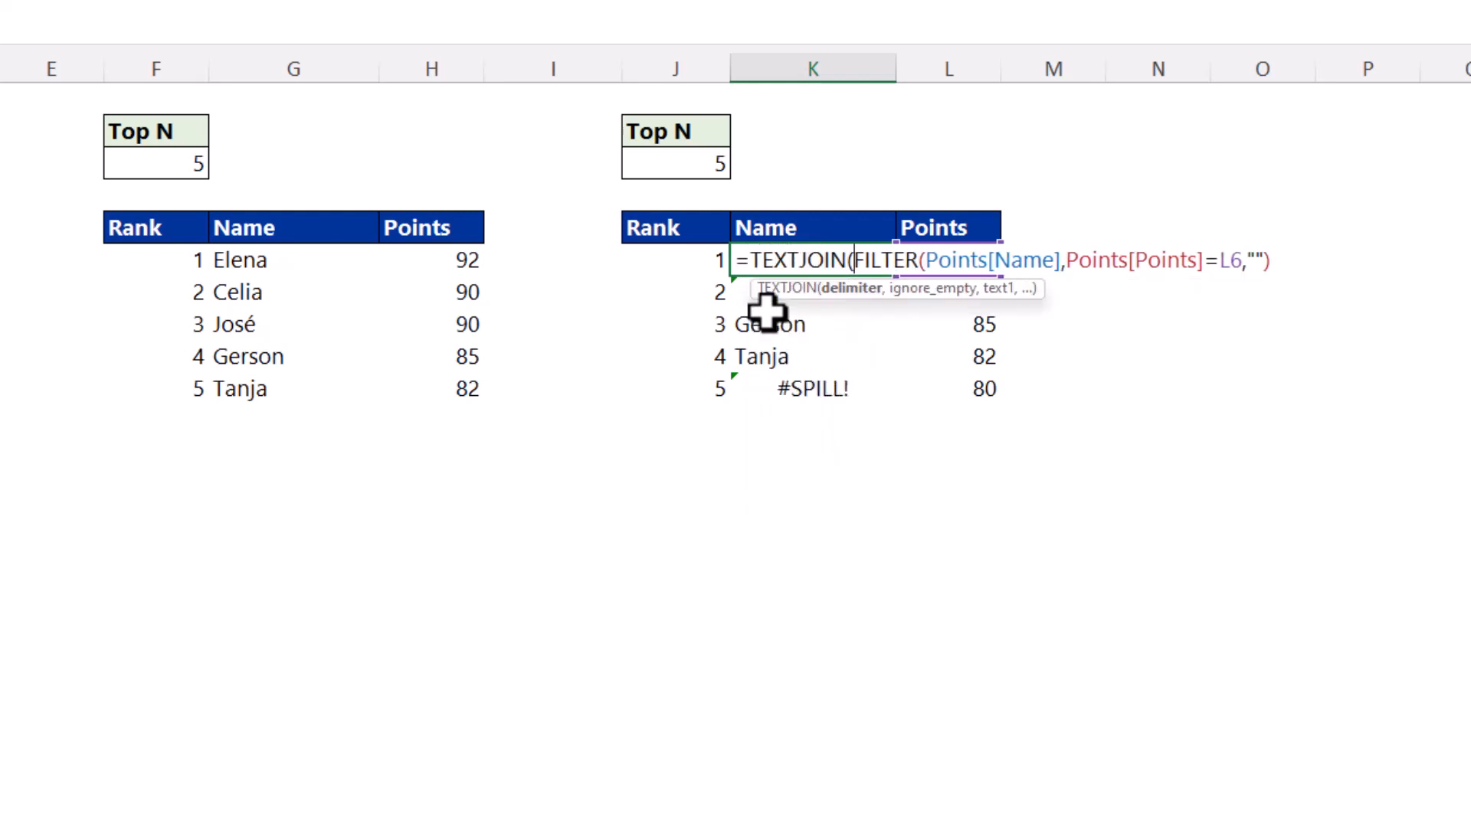
{"action": "type", "text": "\", \","}
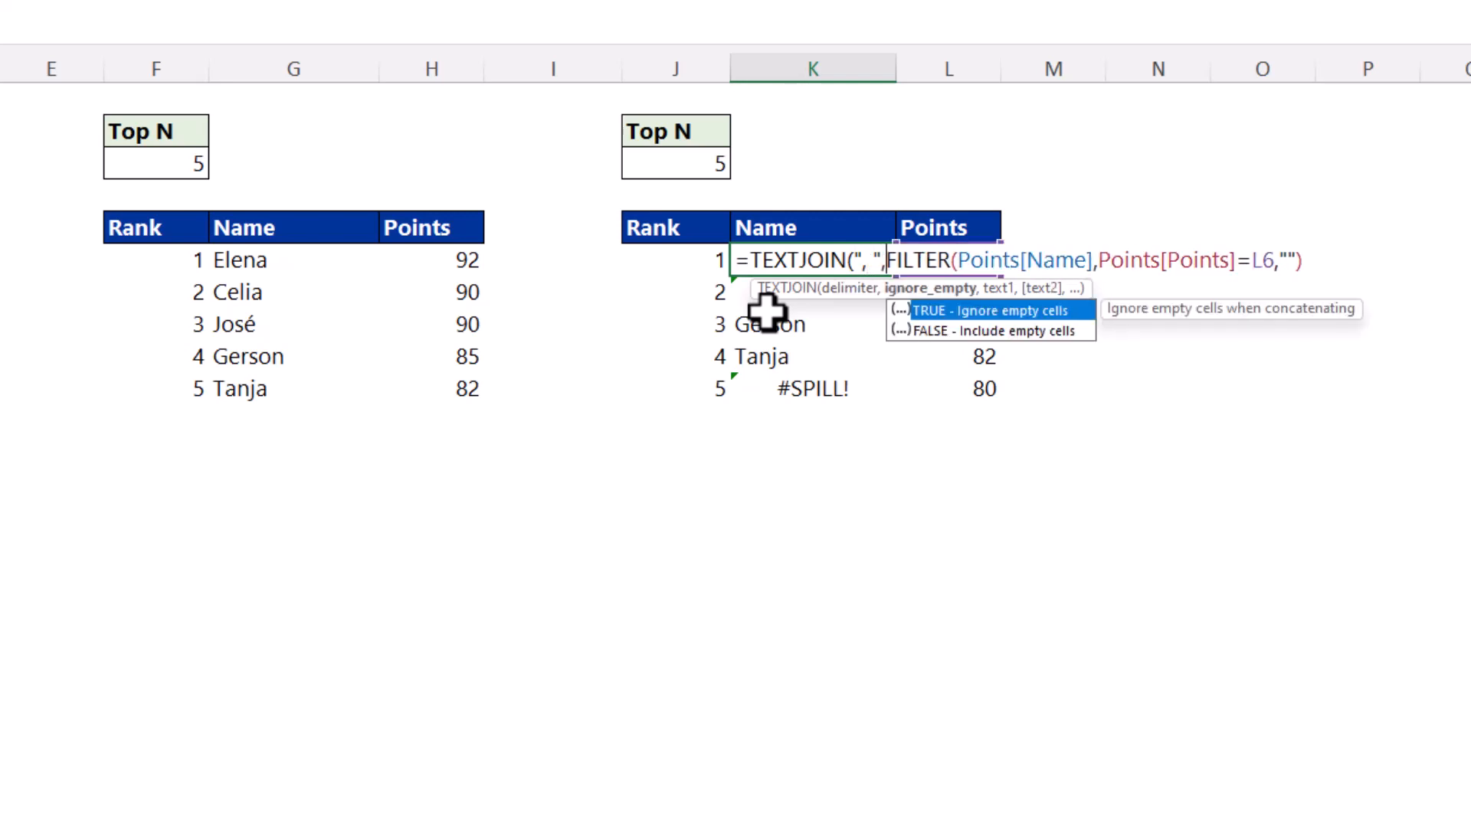
{"action": "type", "text": ","}
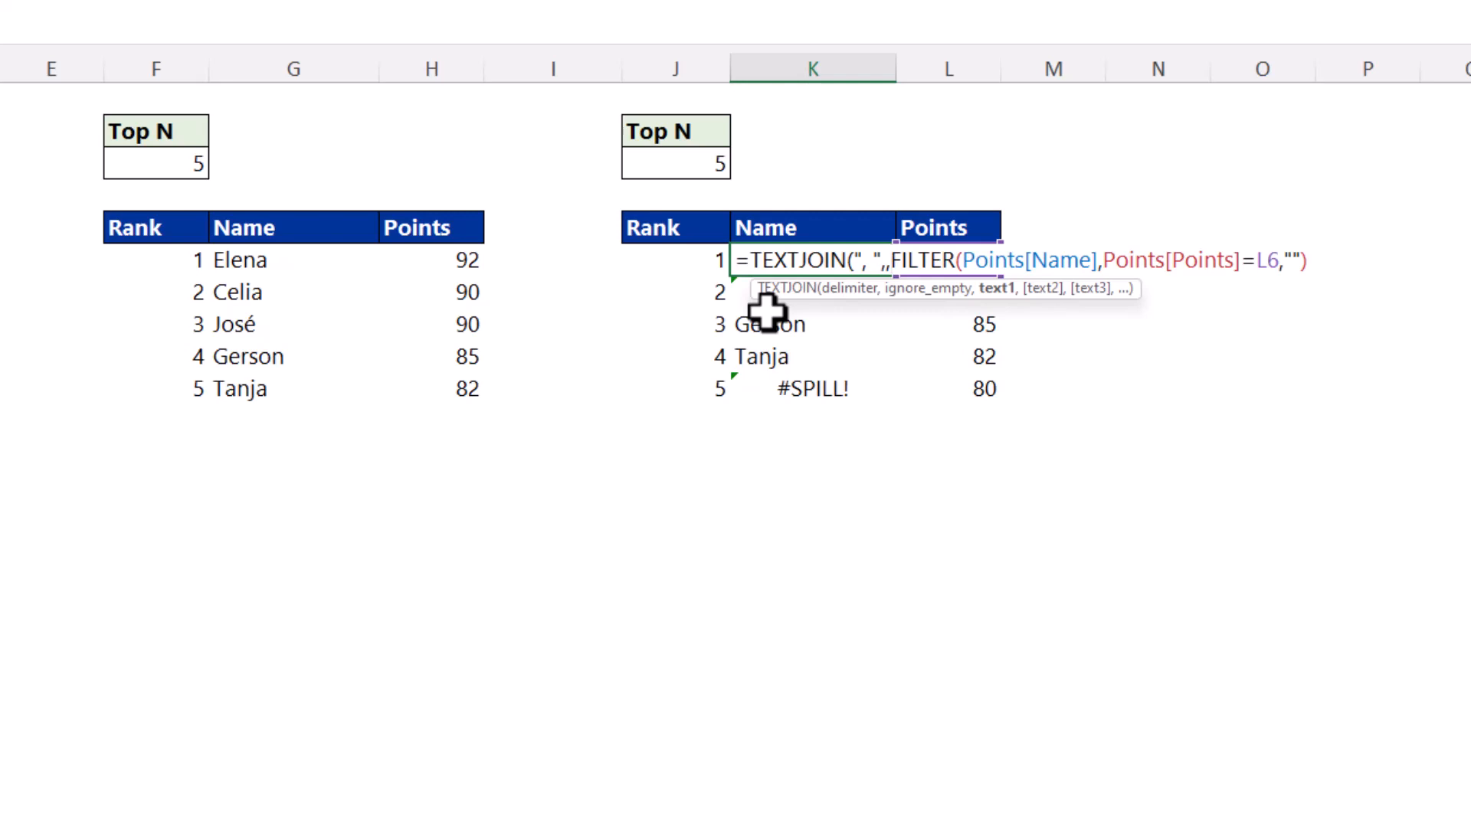
{"action": "left_click", "coordinate": [1310, 260]}
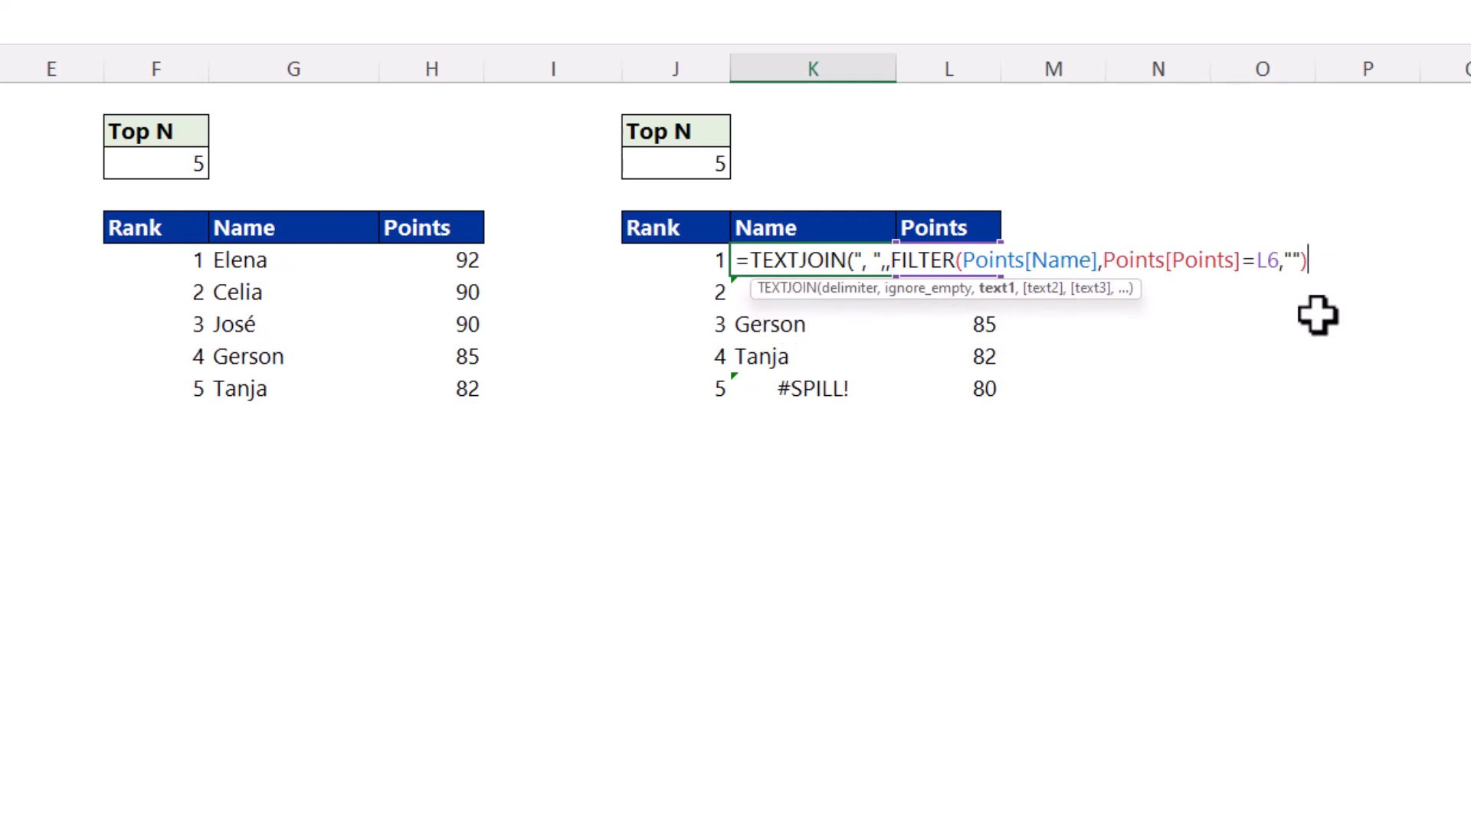
{"action": "key", "text": "Return"}
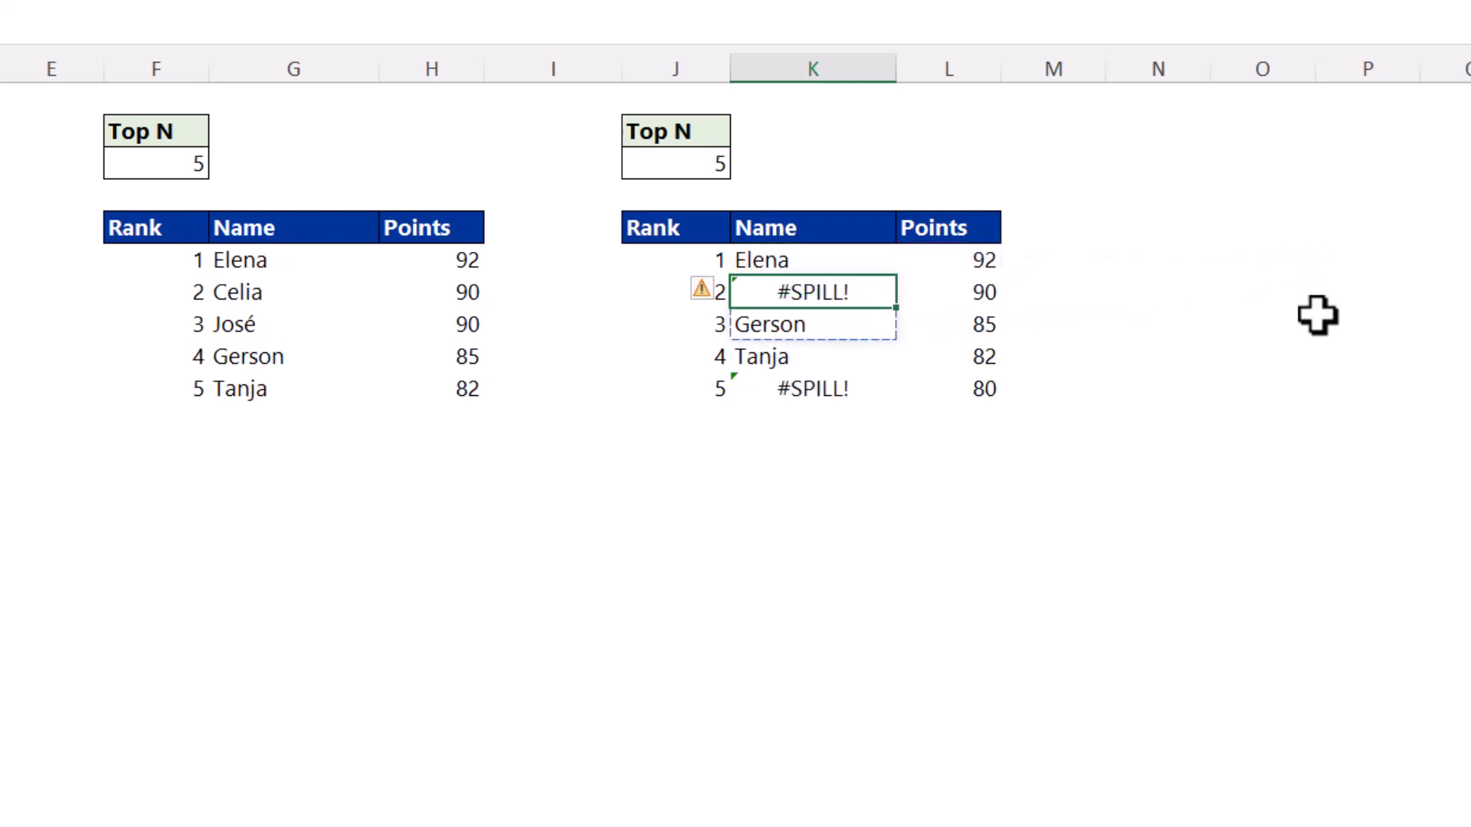
{"action": "left_click", "coordinate": [837, 263]}
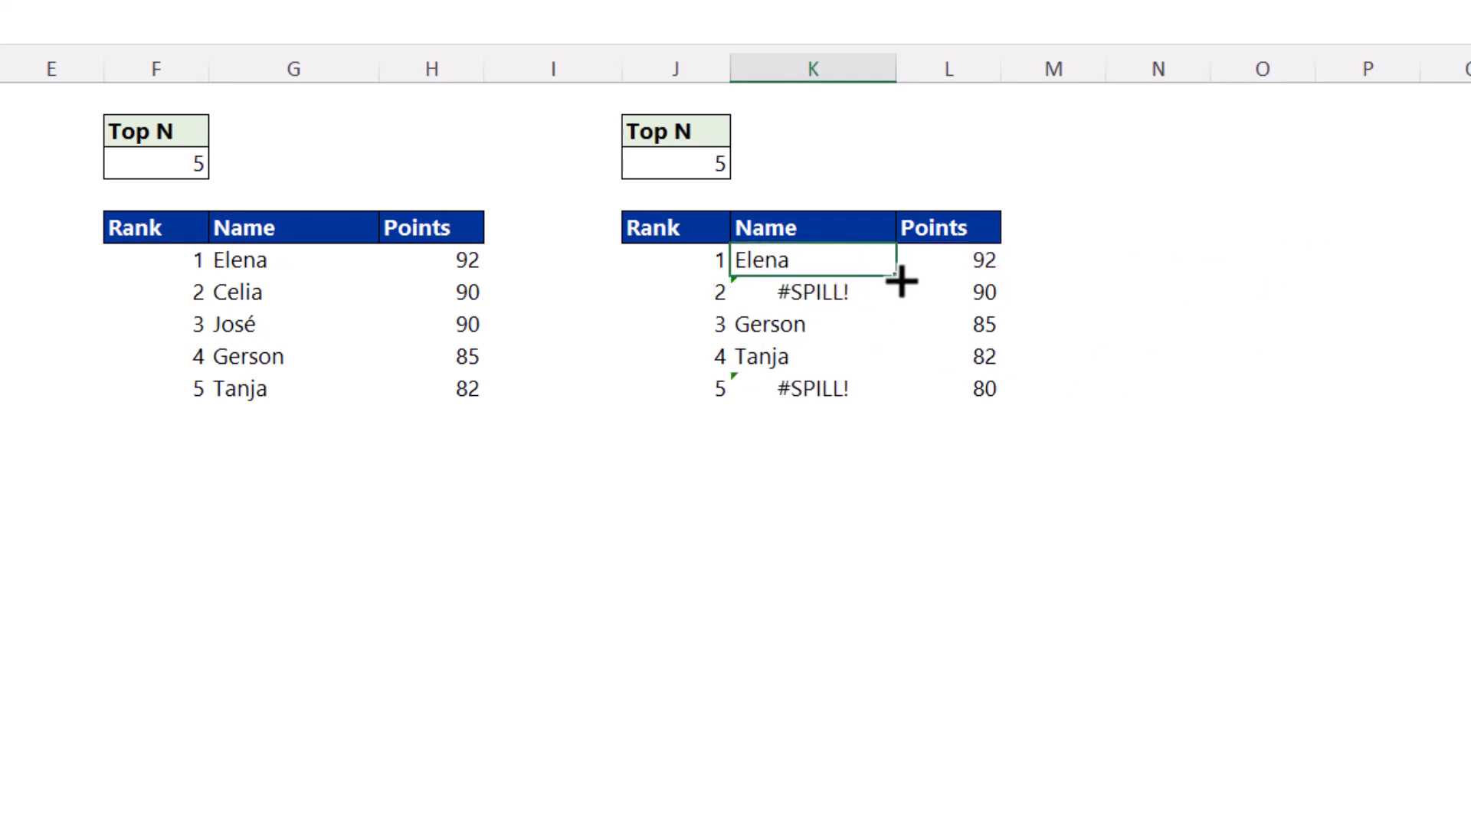
{"action": "left_click_drag", "start_coordinate": [899, 279], "coordinate": [889, 757]}
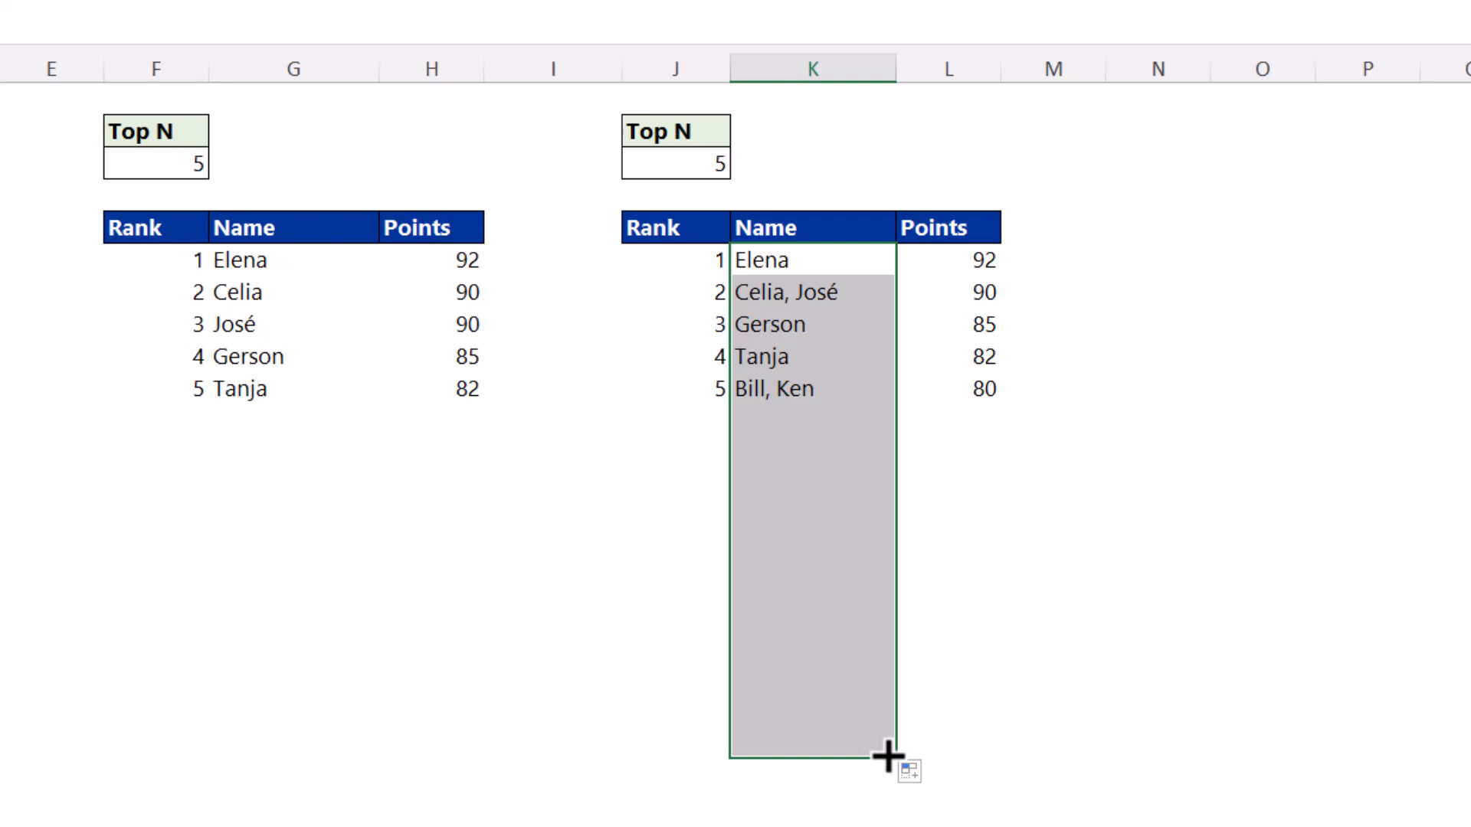
- Set the second list's Top N value in J3 to 10
{"action": "left_click", "coordinate": [724, 167]}
{"action": "key", "text": "Delete"}
{"action": "type", "text": "10"}
{"action": "key", "text": "Return"}
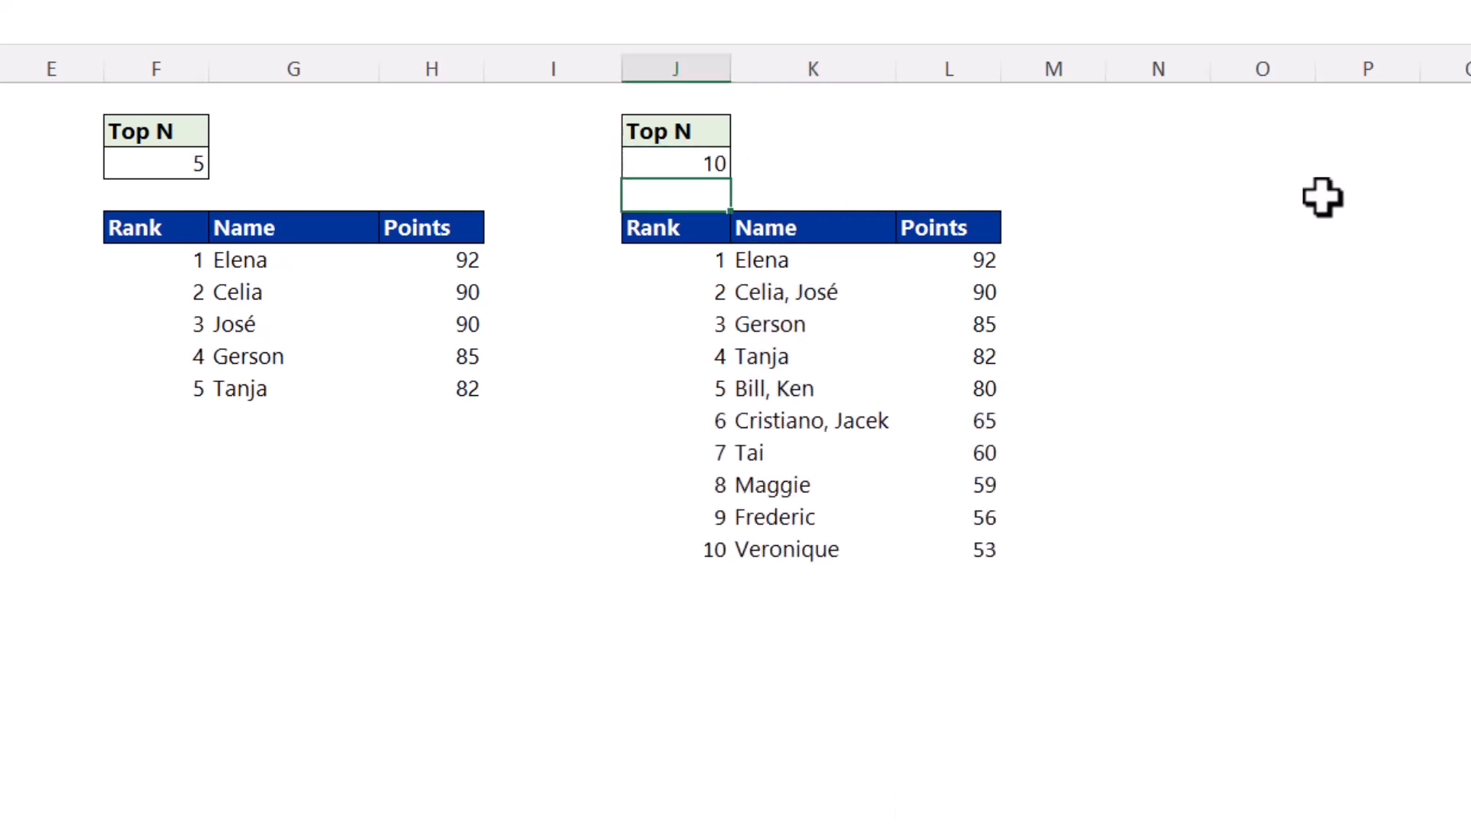